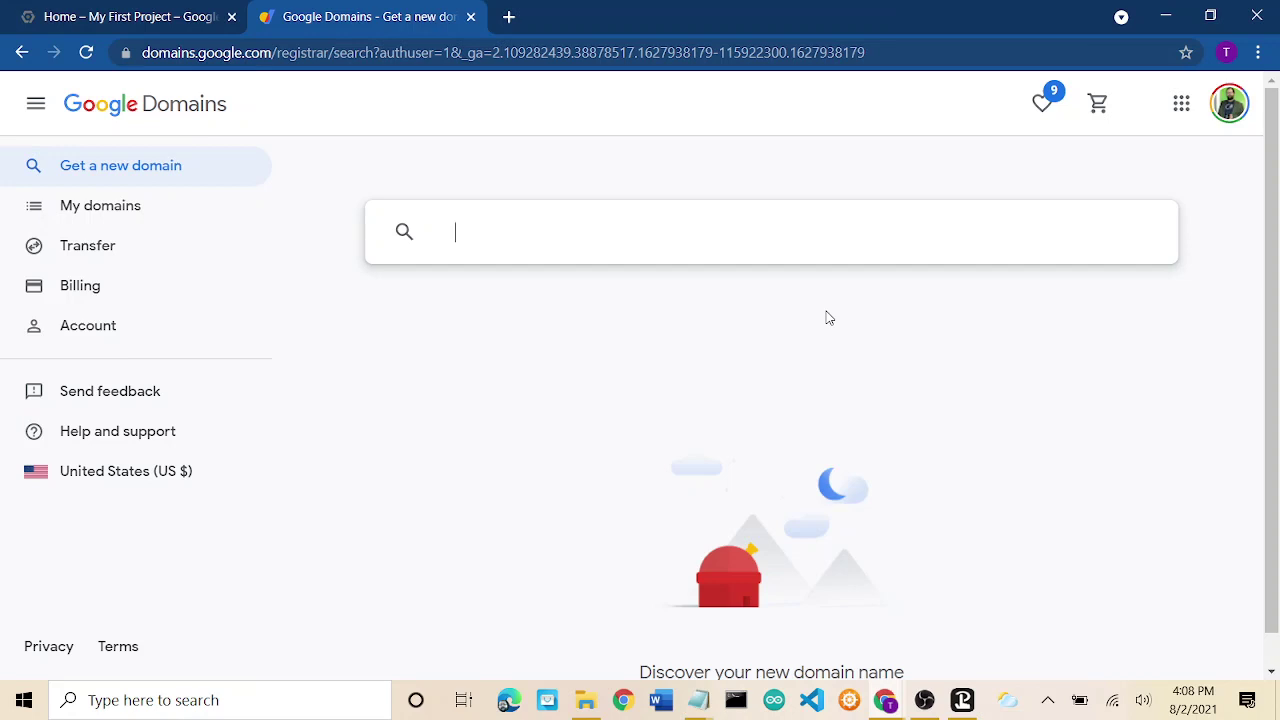
# Search for thisisthedomainiwant.com and add the available $12/year result to the cart.
pyautogui.write('thisisthedomain')
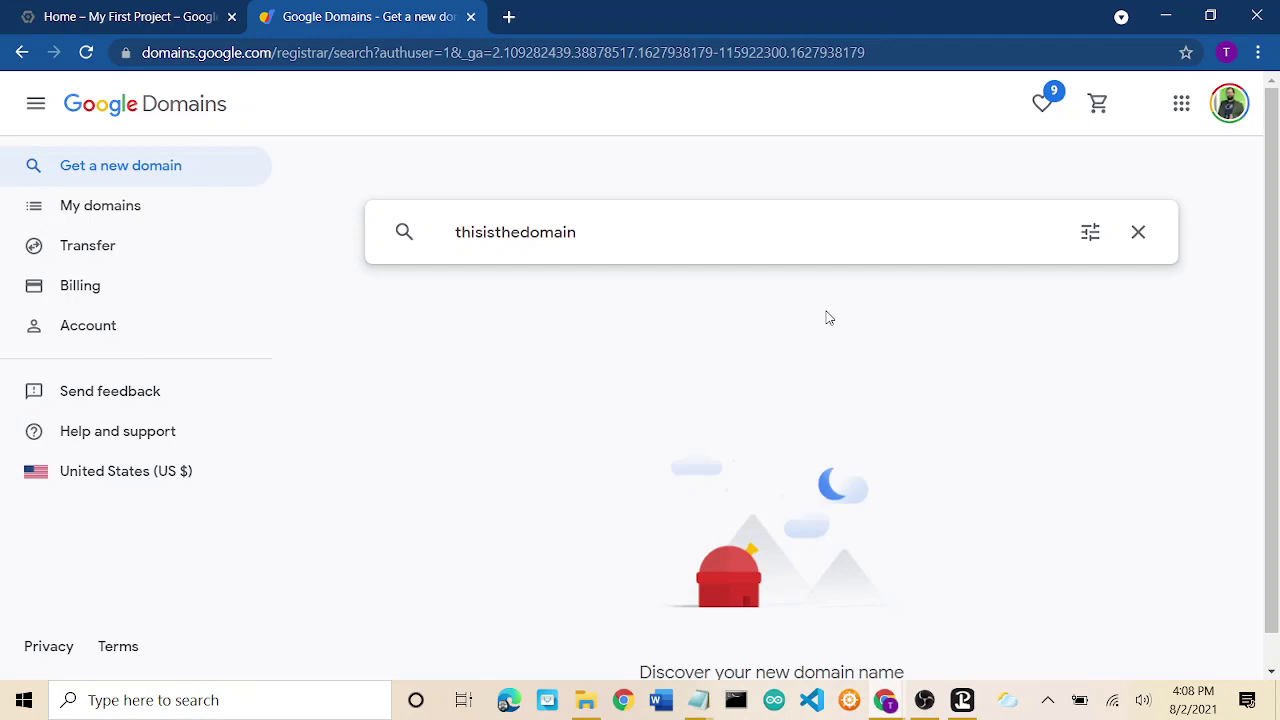
pyautogui.write('iwant.com')
pyautogui.press('Return')
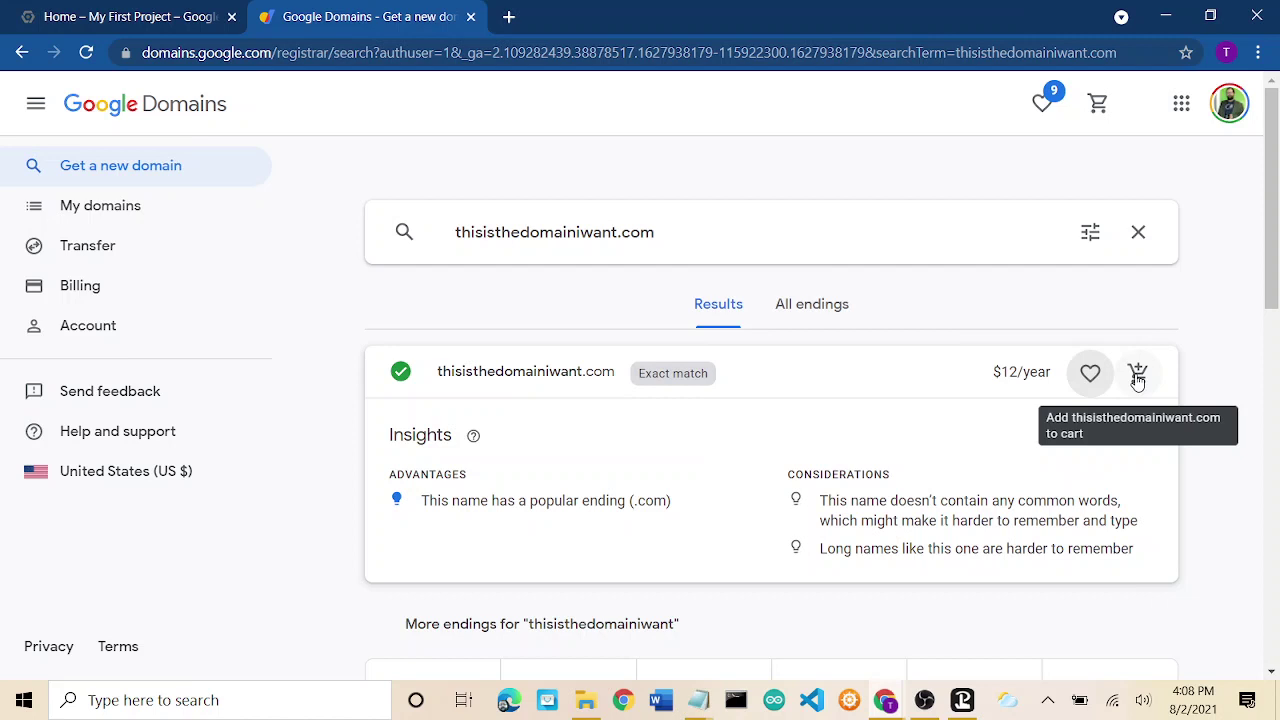
pyautogui.click(1137, 376)
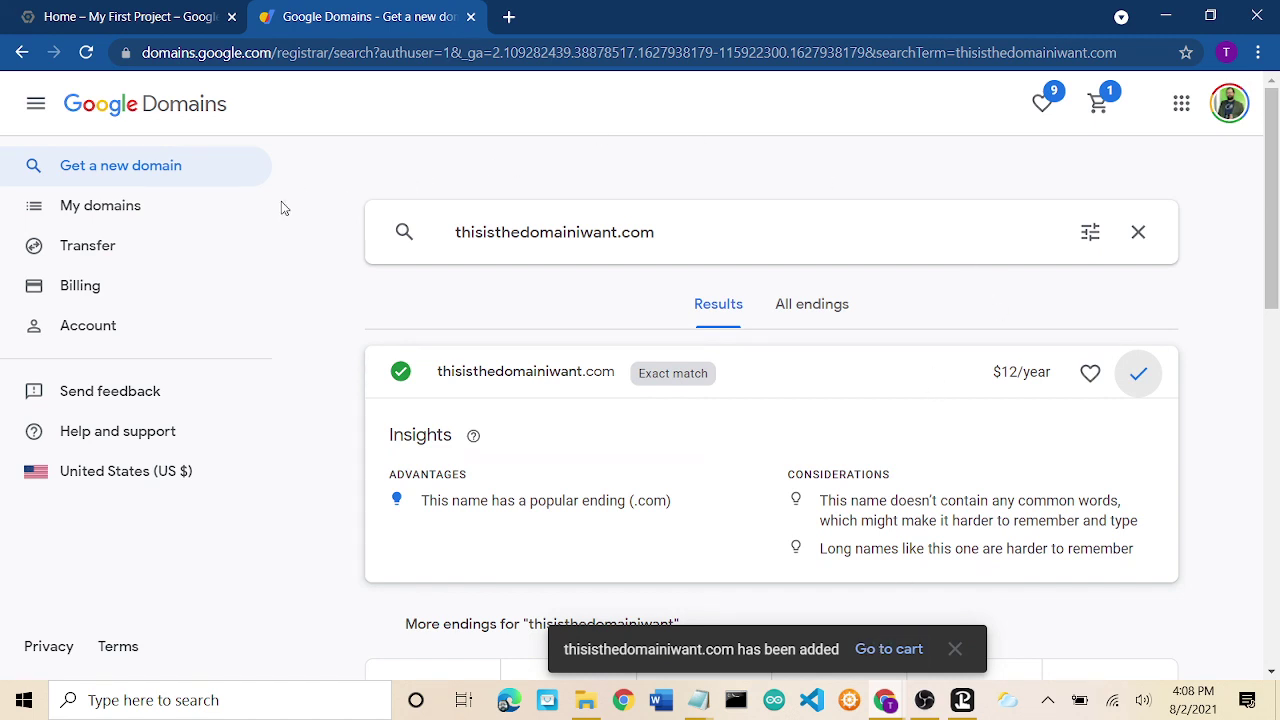
# Zoom the page to 110% in My domains and open the ourexotics.net overview.
pyautogui.click(100, 210)
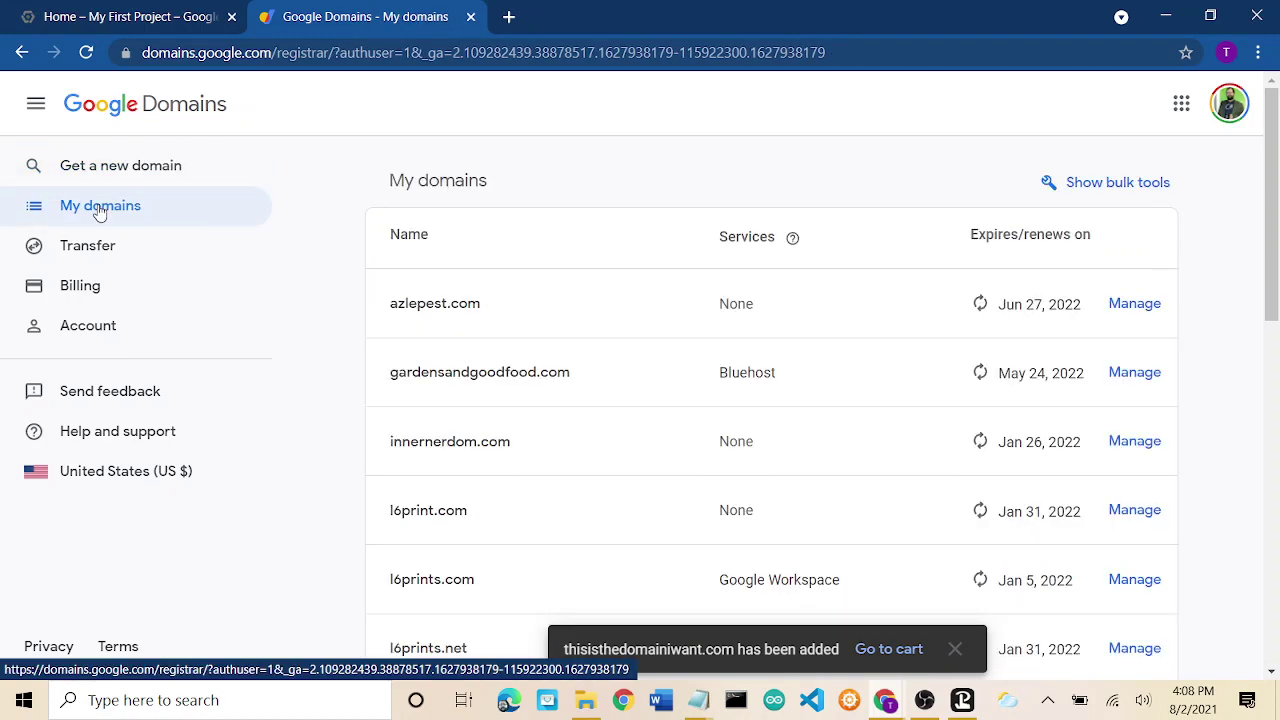
pyautogui.hotkey('ctrl', '+')
pyautogui.scroll(-2, 495, 405)
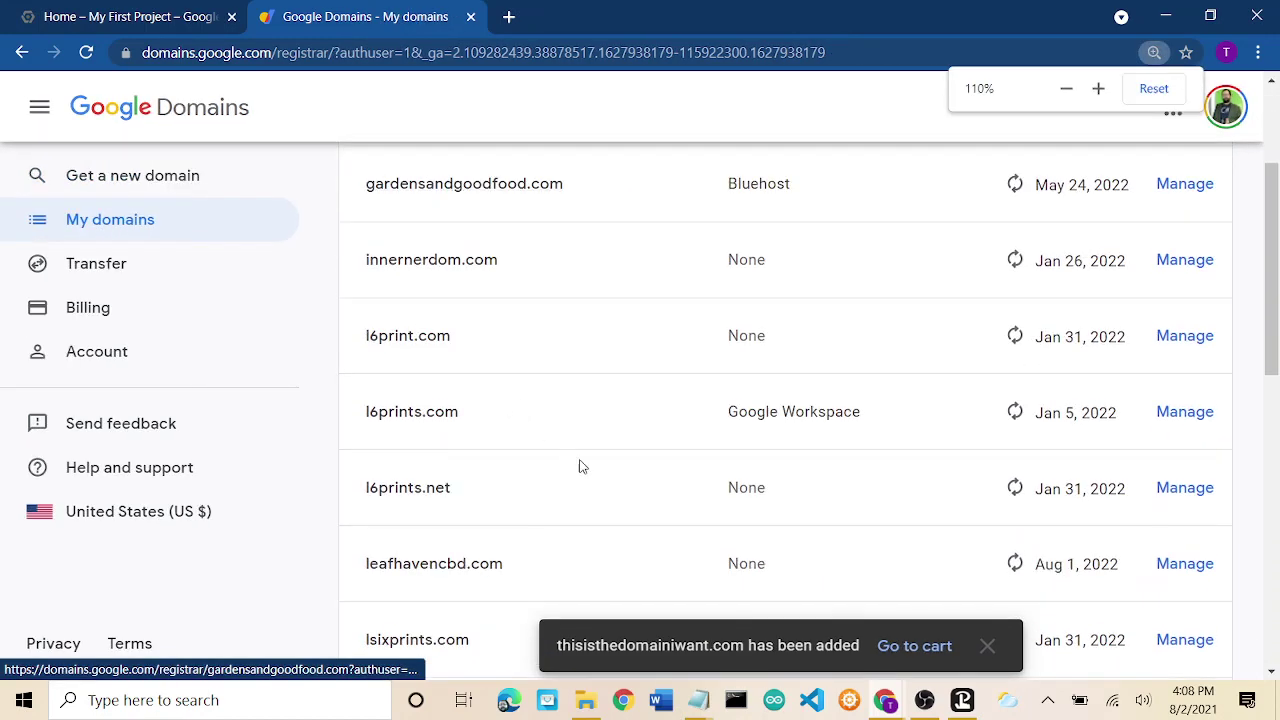
pyautogui.scroll(-5, 582, 466)
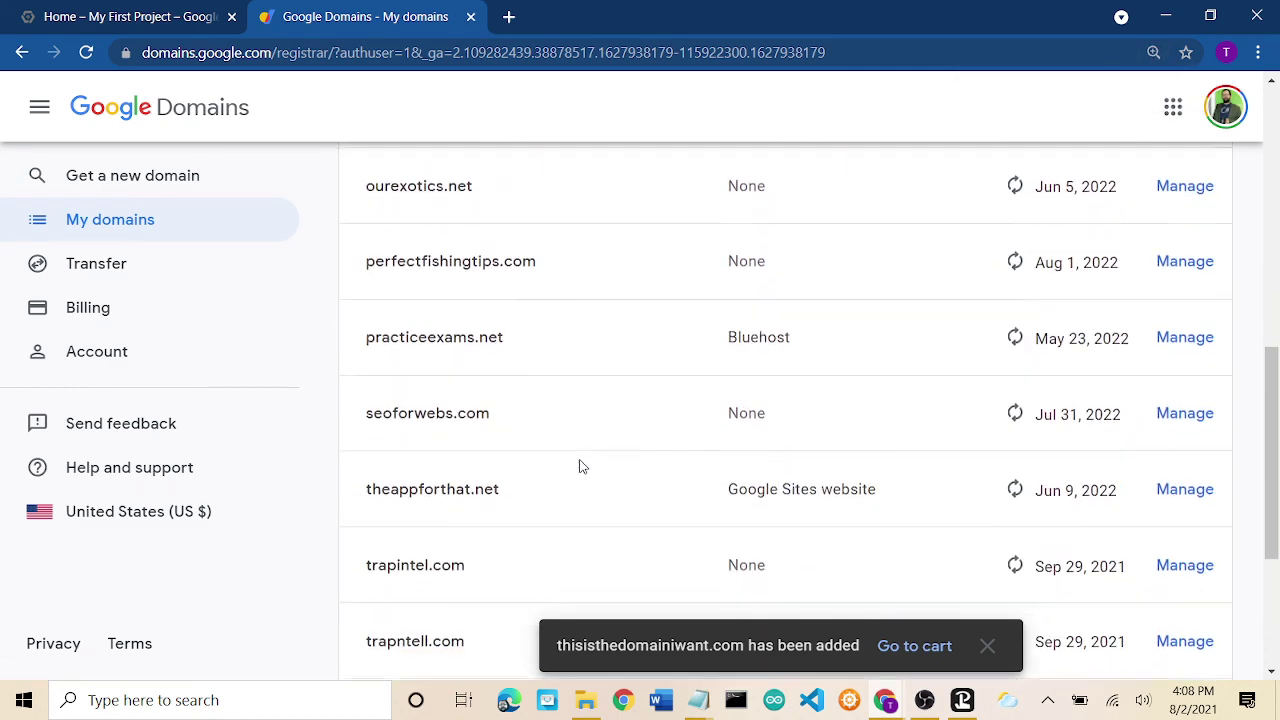
pyautogui.scroll(1, 580, 466)
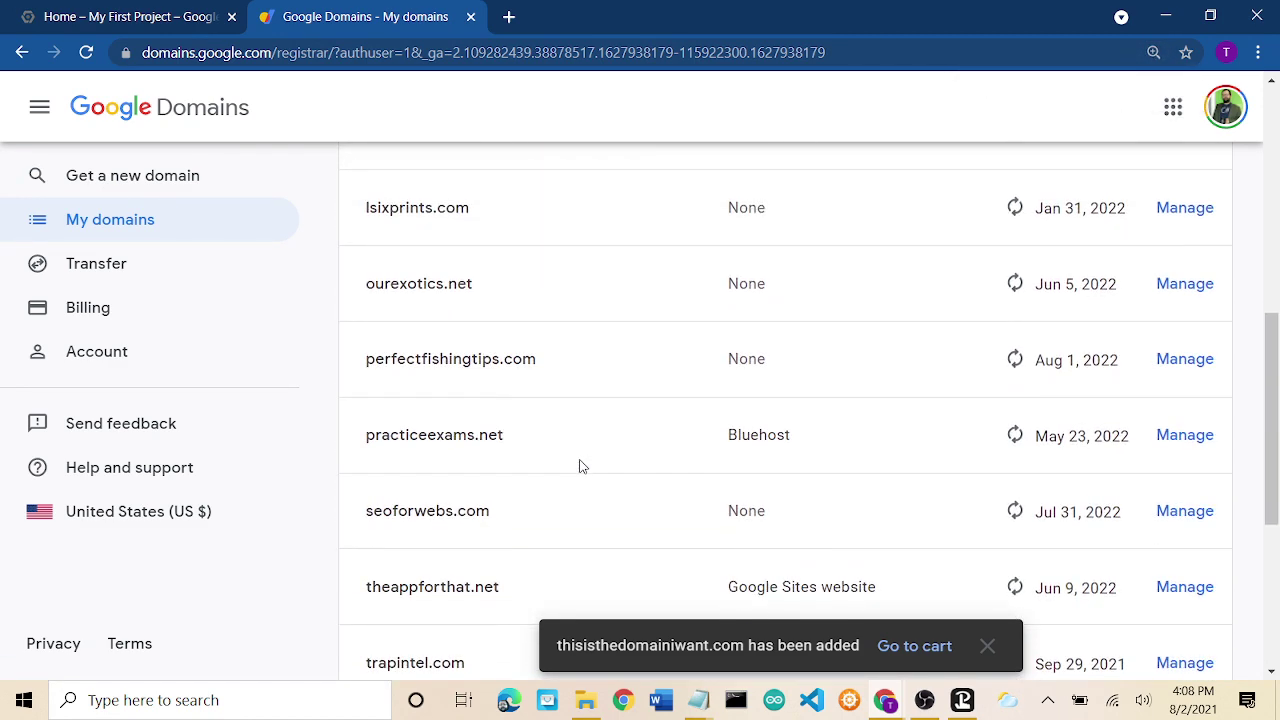
pyautogui.click(428, 290)
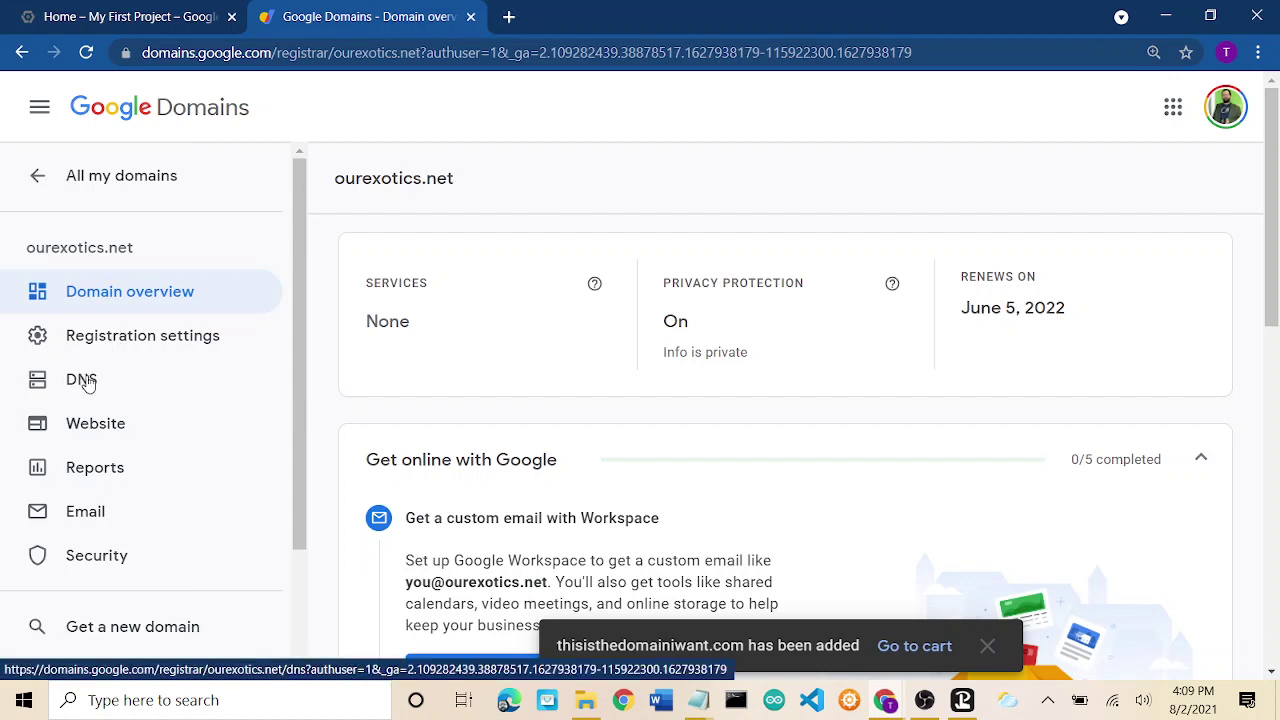
# Review ourexotics.net's DNS custom records, then return to the Google Cloud Platform project.
pyautogui.click(85, 382)
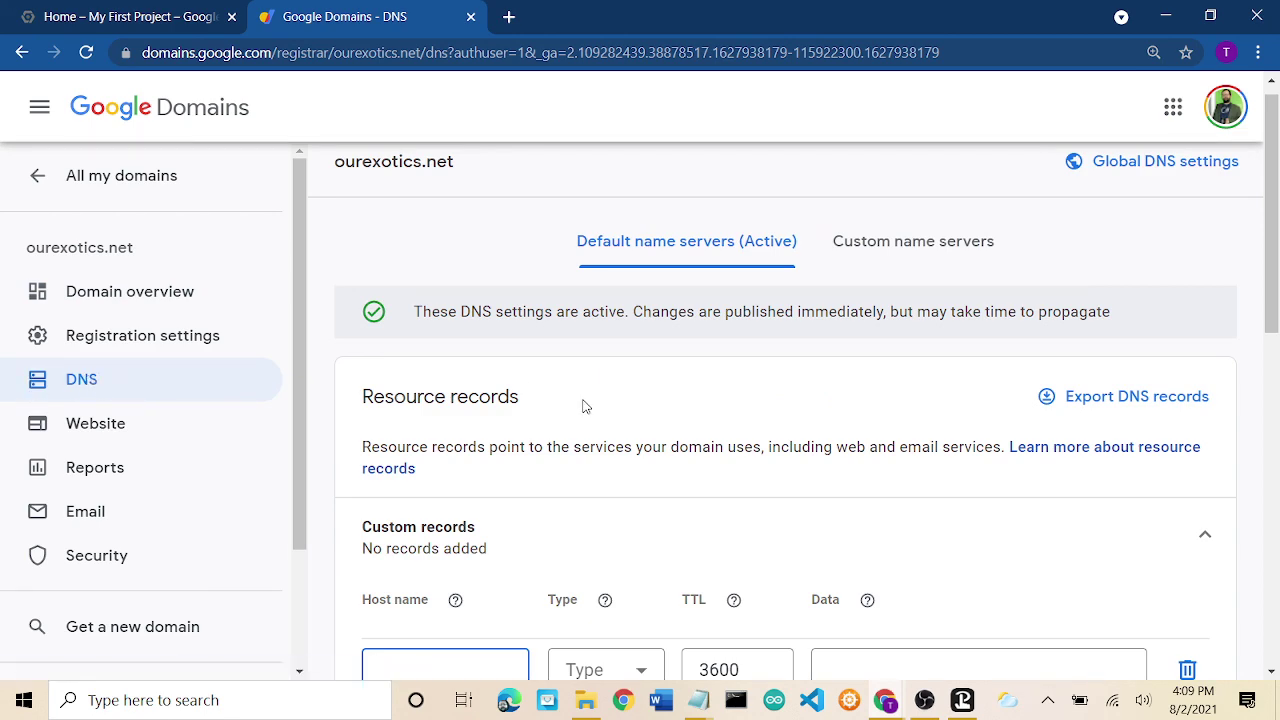
pyautogui.scroll(-2, 585, 406)
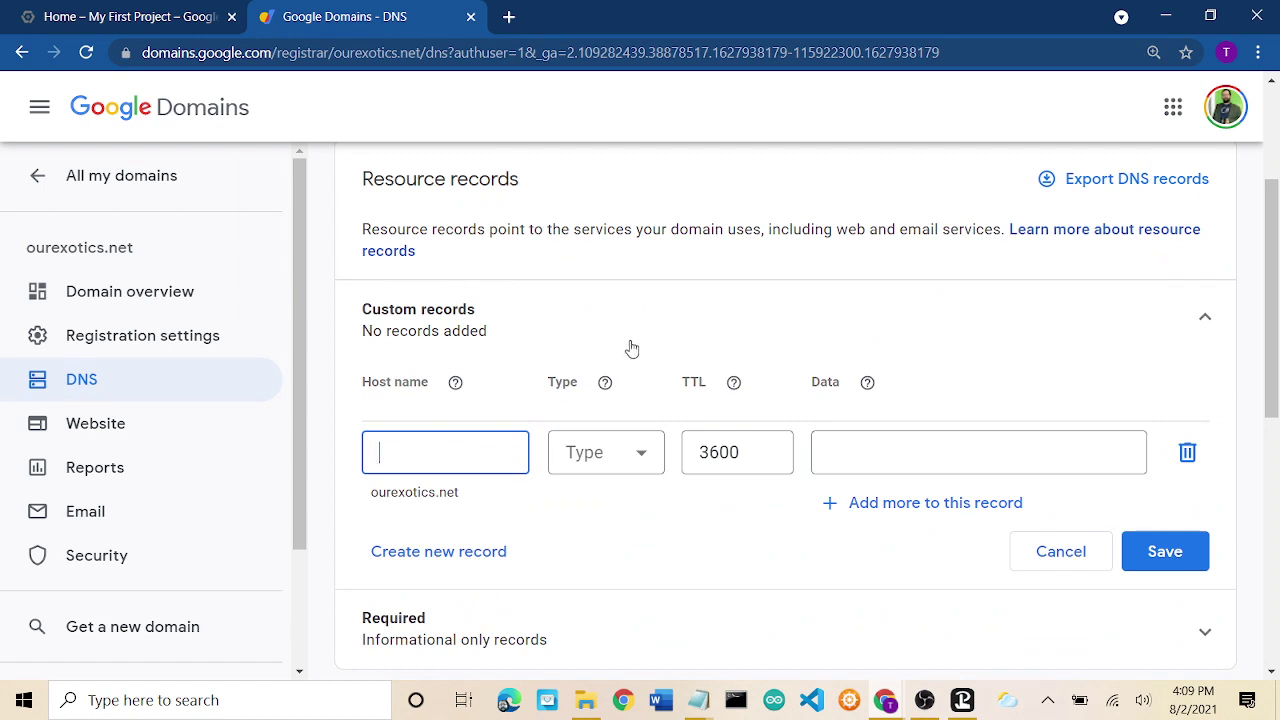
pyautogui.click(145, 16)
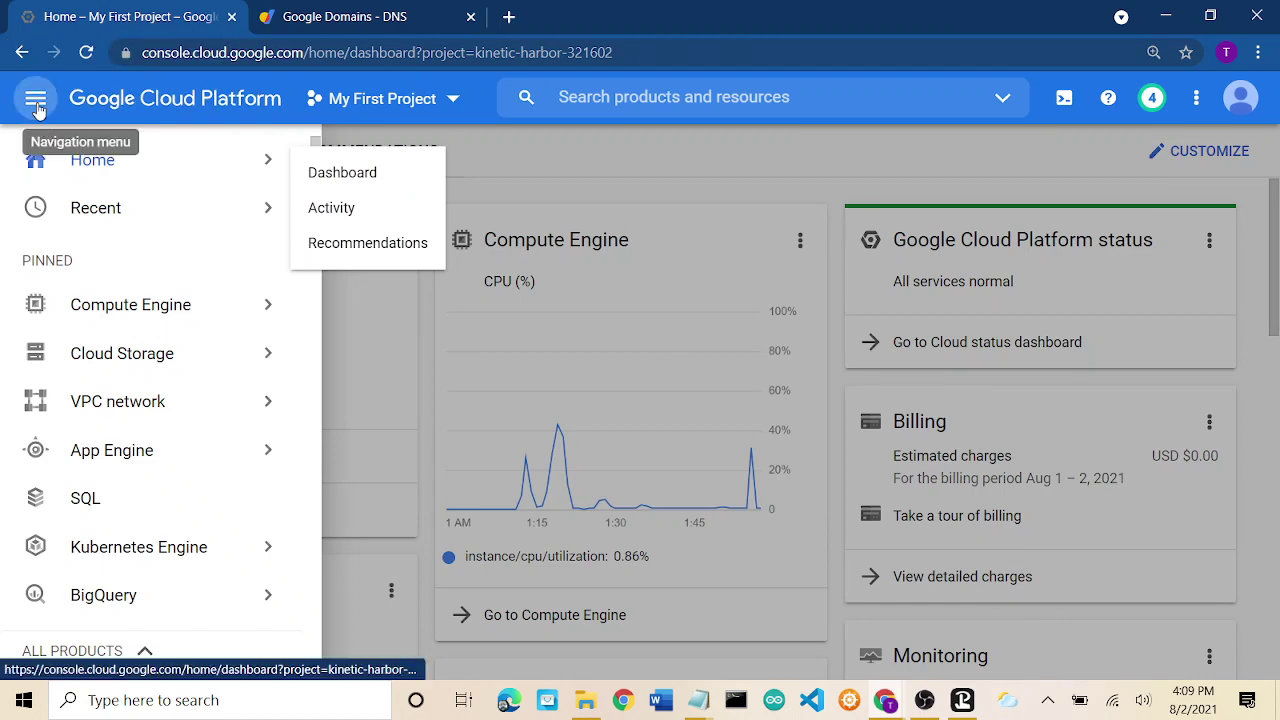
# Go to Marketplace from All Products in the navigation menu.
pyautogui.click(36, 100)
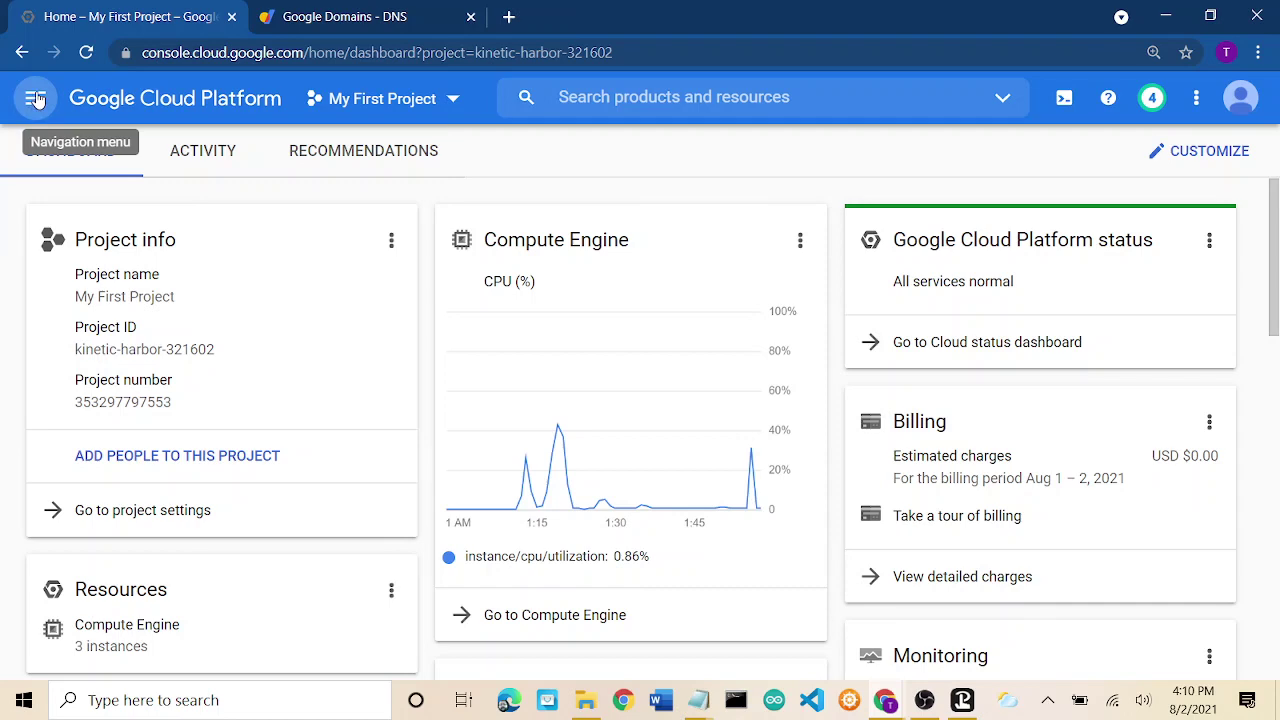
pyautogui.click(36, 98)
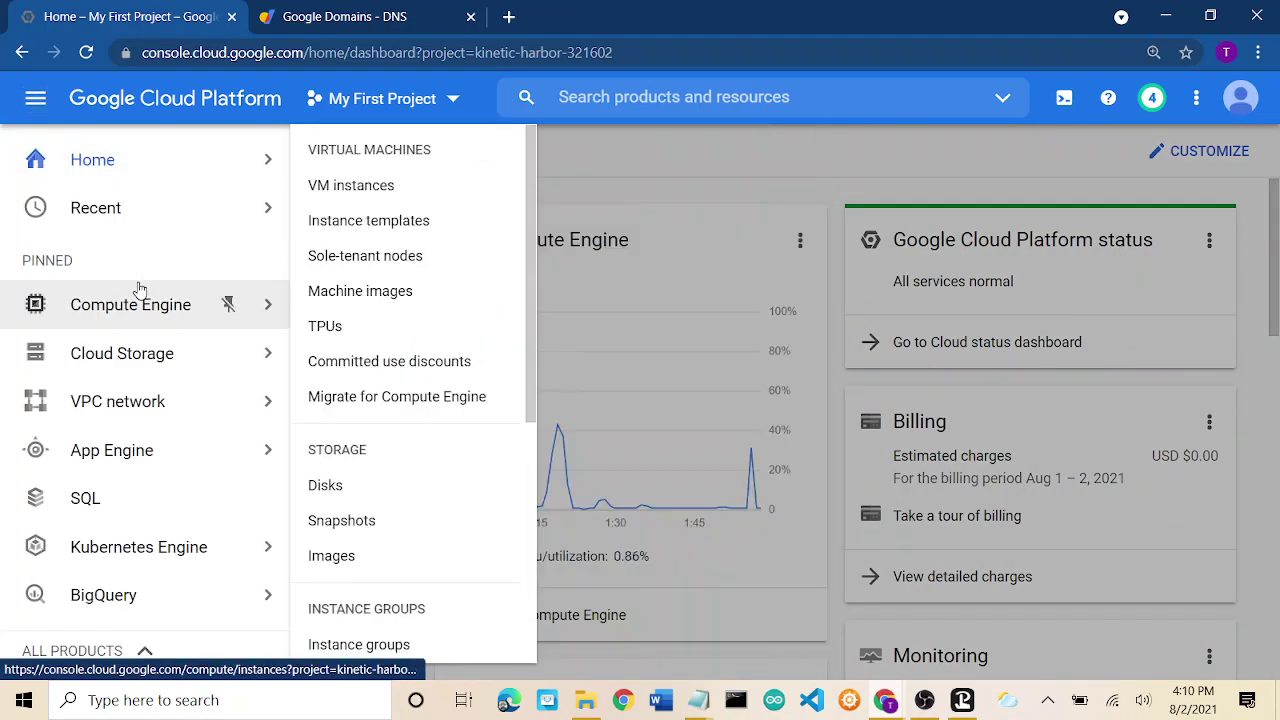
pyautogui.scroll(-1, 138, 287)
pyautogui.scroll(-3, 138, 287)
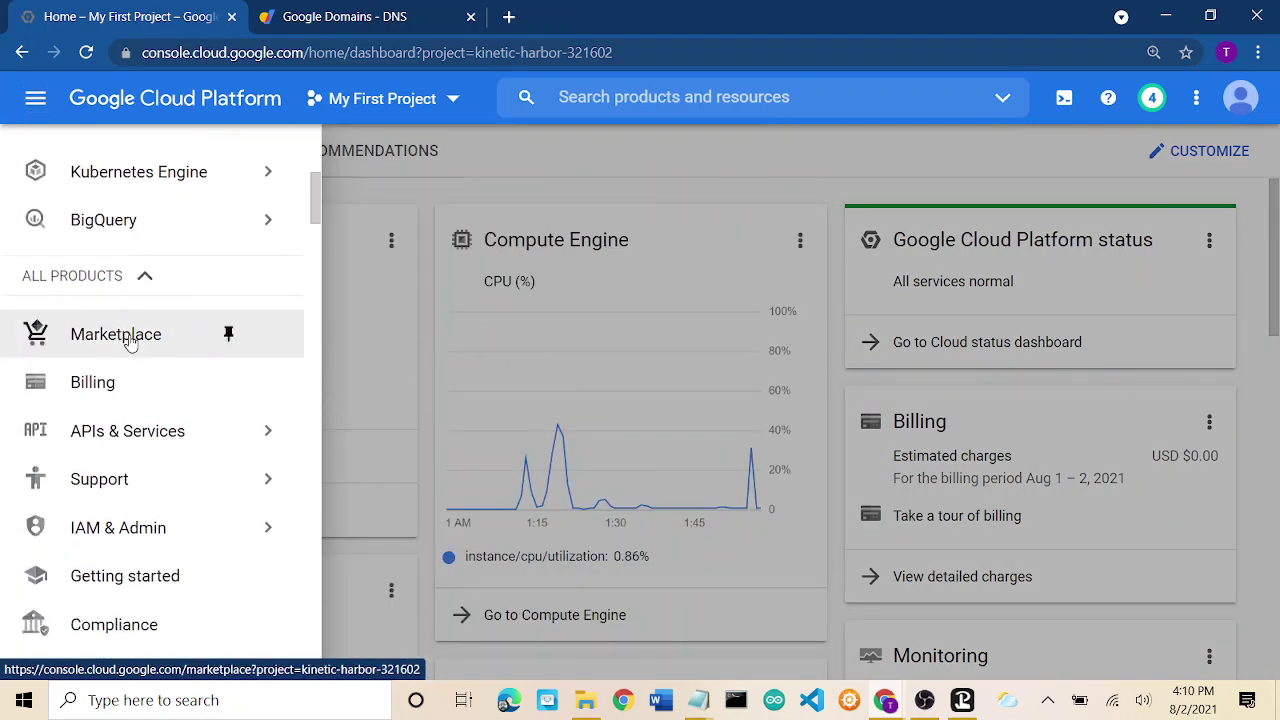
pyautogui.click(116, 334)
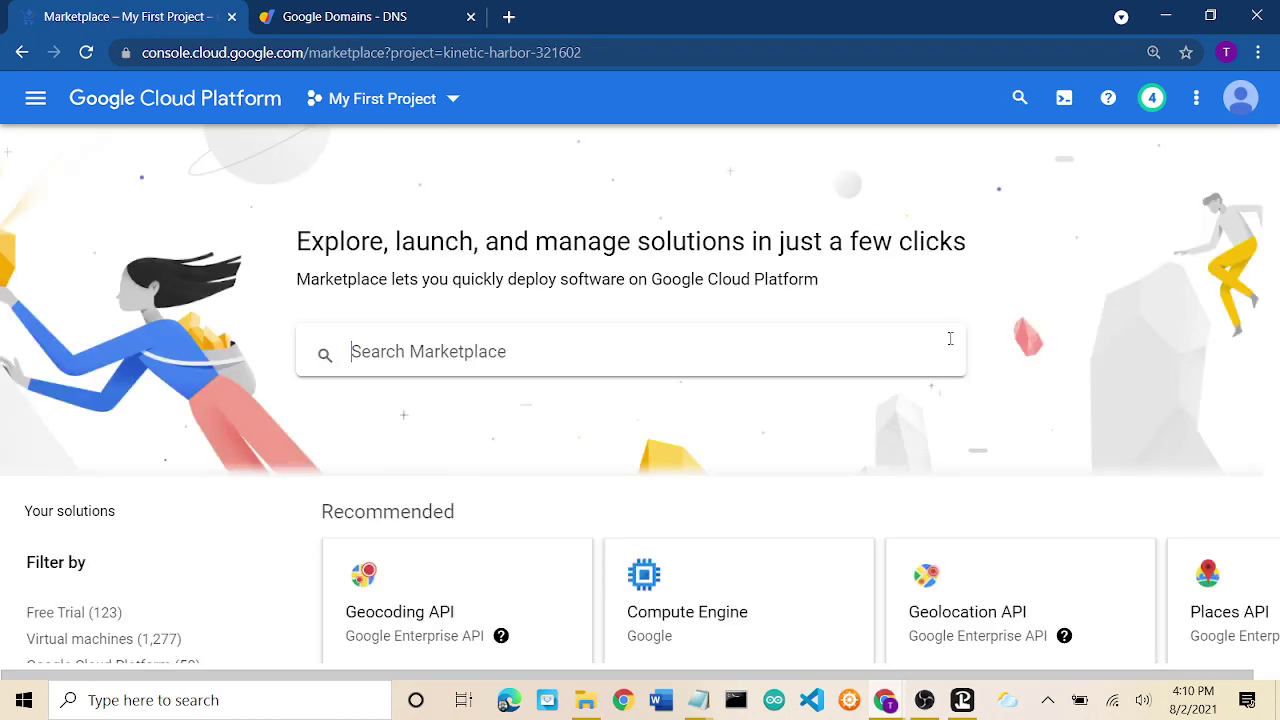
# Filter the Marketplace solutions to the Blog & CMS category.
pyautogui.scroll(-3, 951, 343)
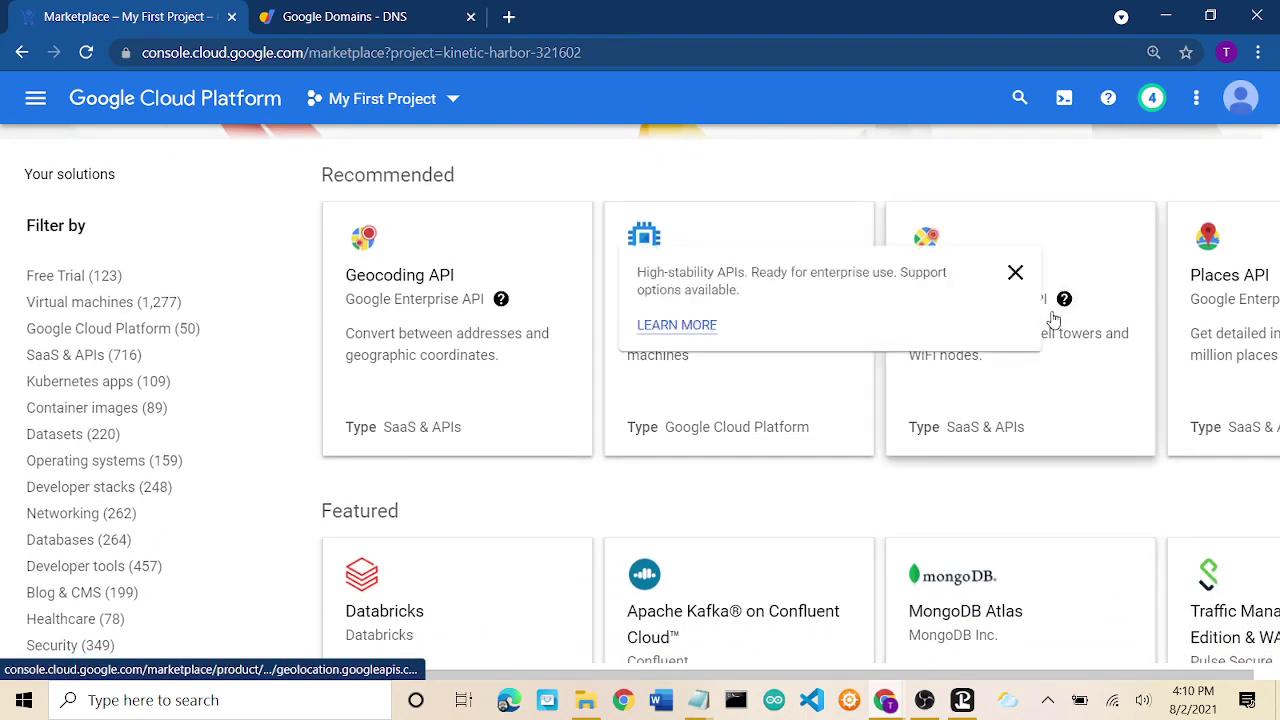
pyautogui.scroll(-2, 97, 556)
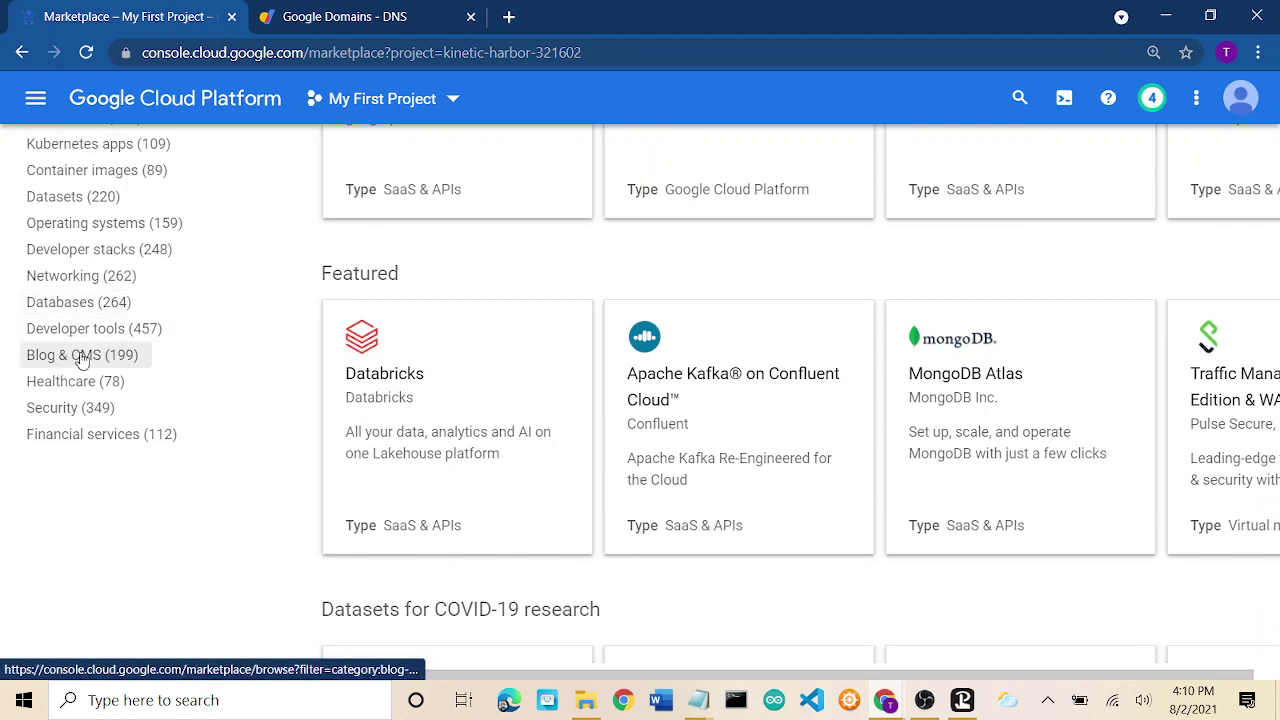
pyautogui.click(84, 360)
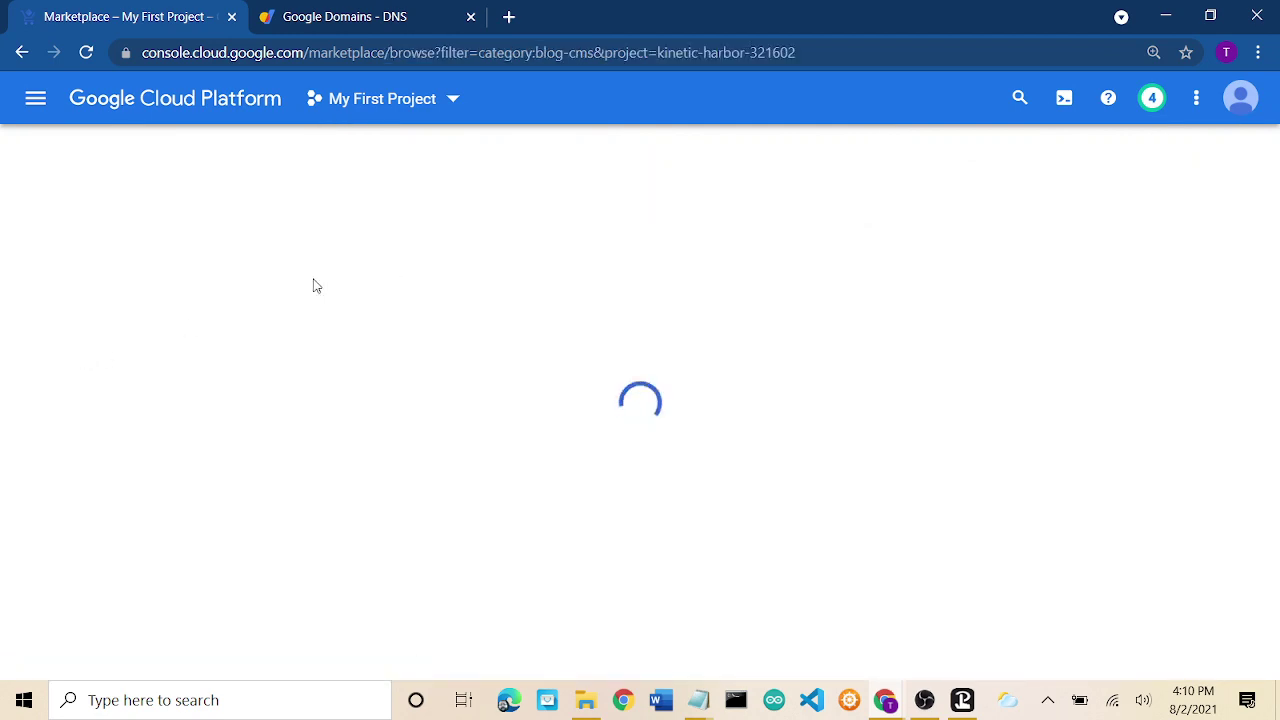
pyautogui.scroll(-4, 855, 321)
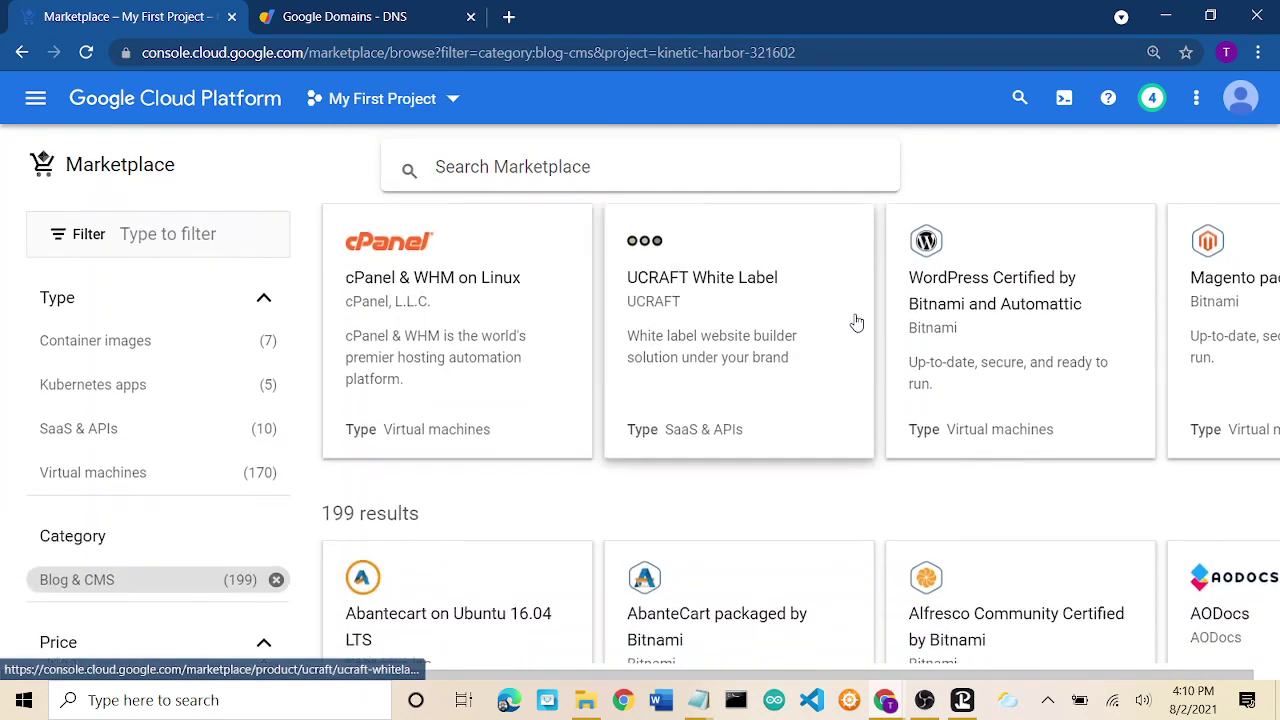
pyautogui.scroll(-6, 856, 321)
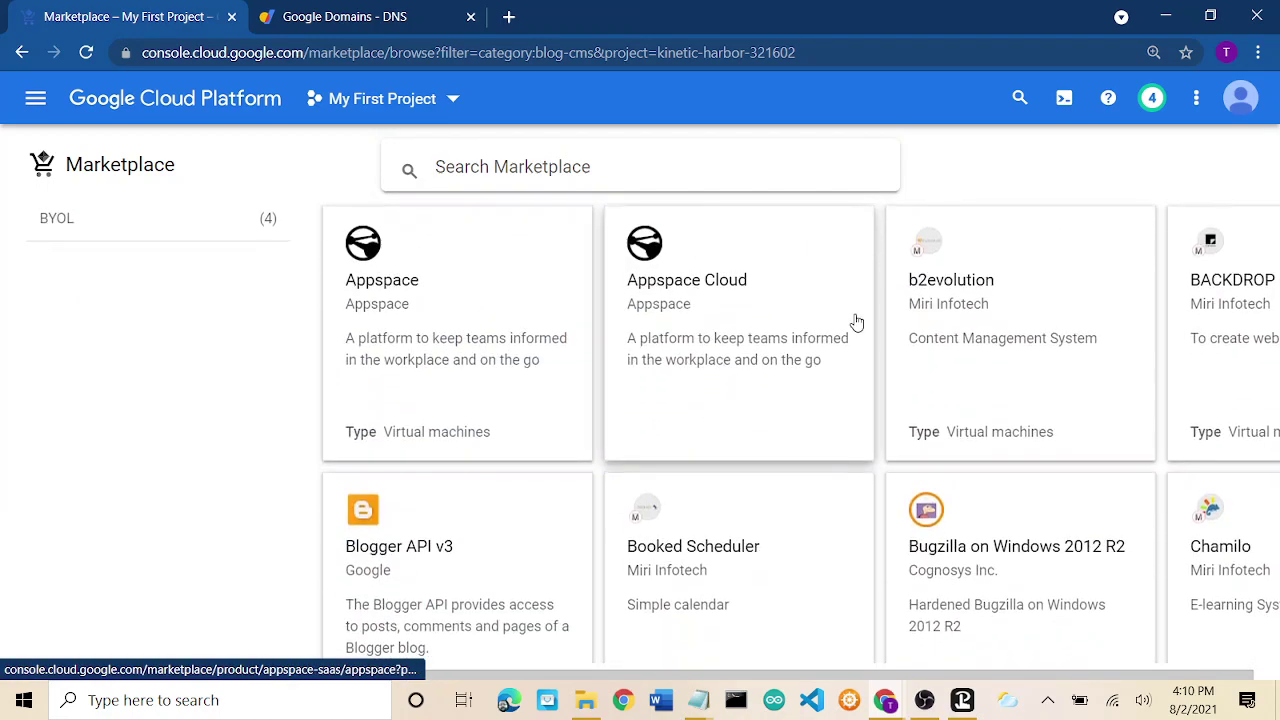
pyautogui.scroll(10, 856, 321)
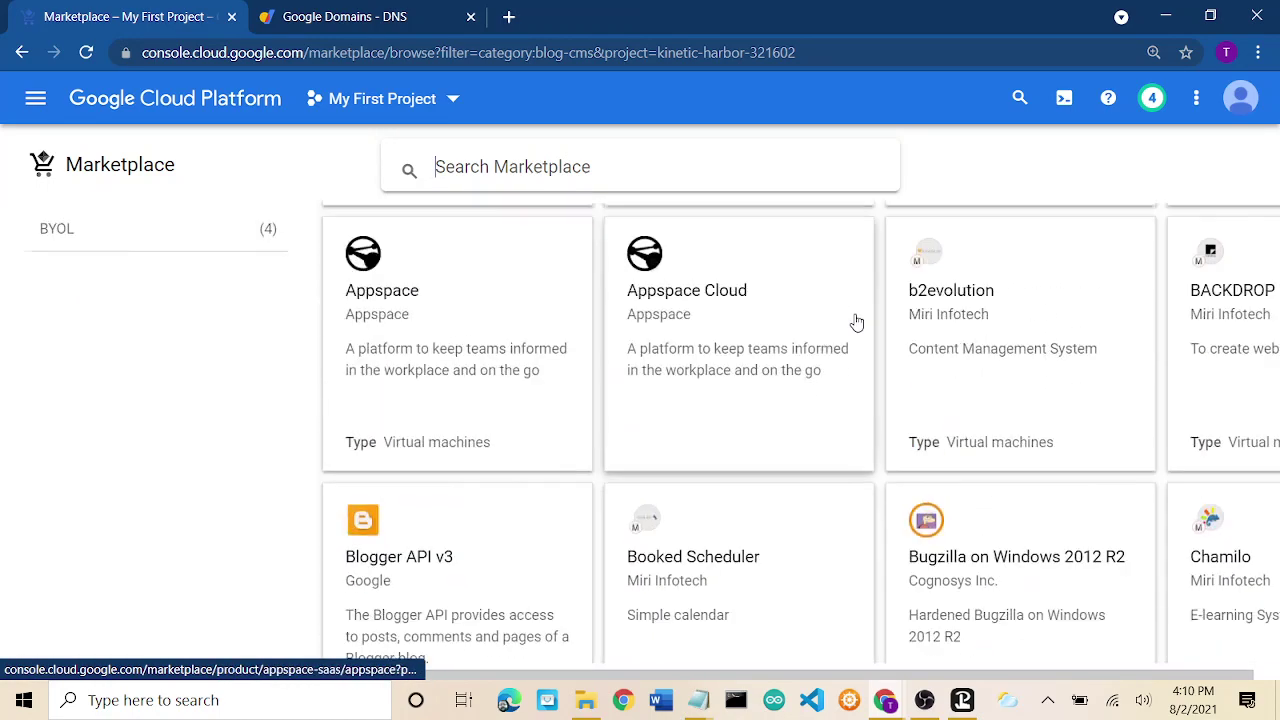
# Search the Marketplace for 'wordpress' and browse the 40 results.
pyautogui.click(708, 173)
pyautogui.write('wor')
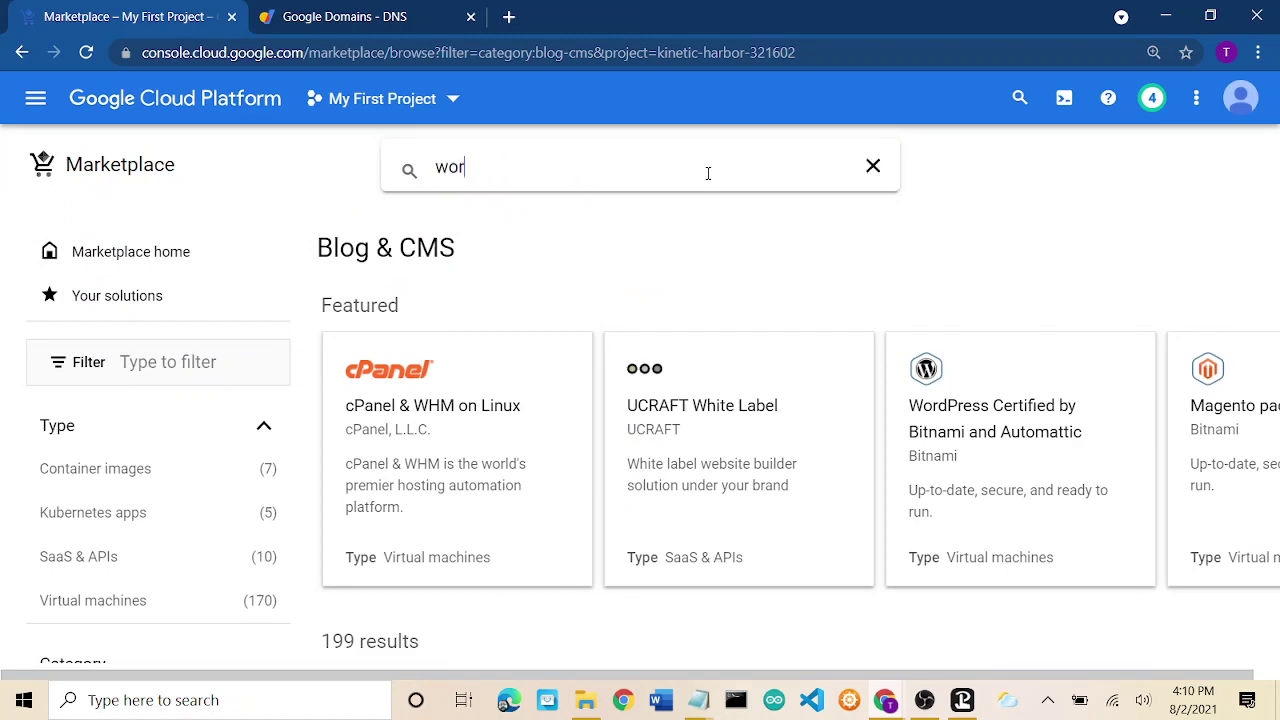
pyautogui.write('dpress')
pyautogui.press('Return')
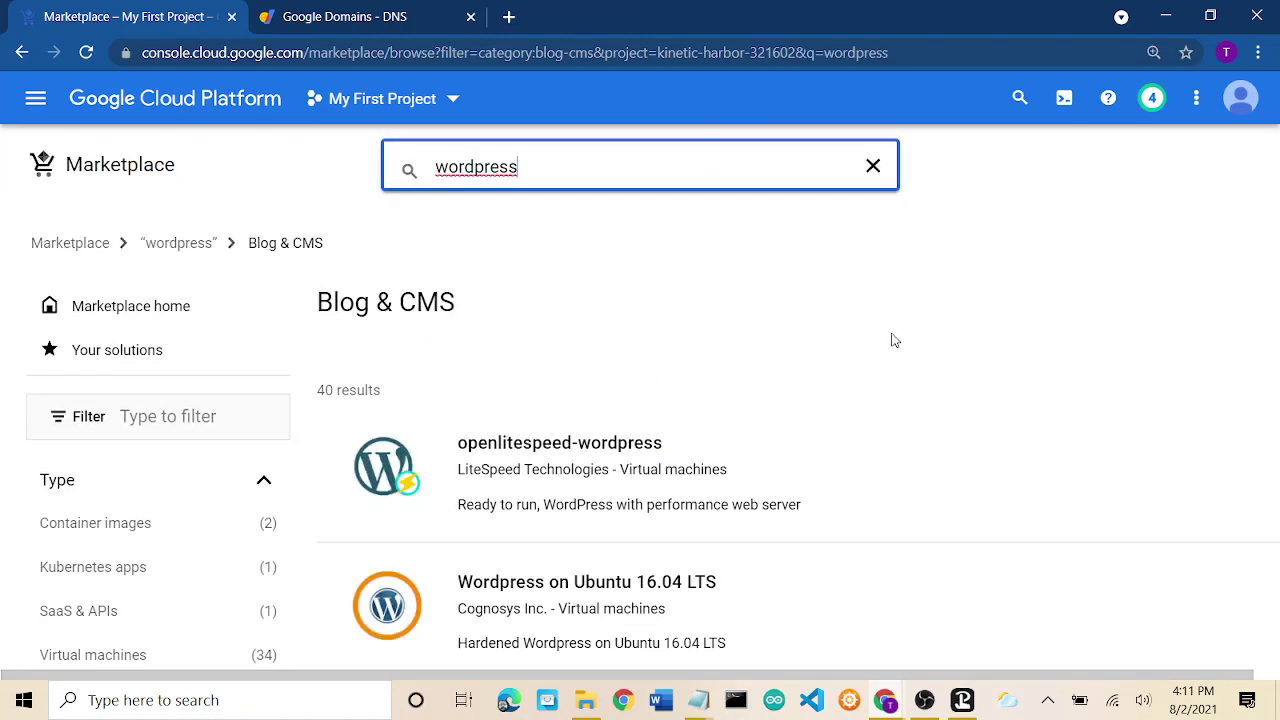
pyautogui.scroll(-5, 891, 337)
pyautogui.scroll(-15, 893, 342)
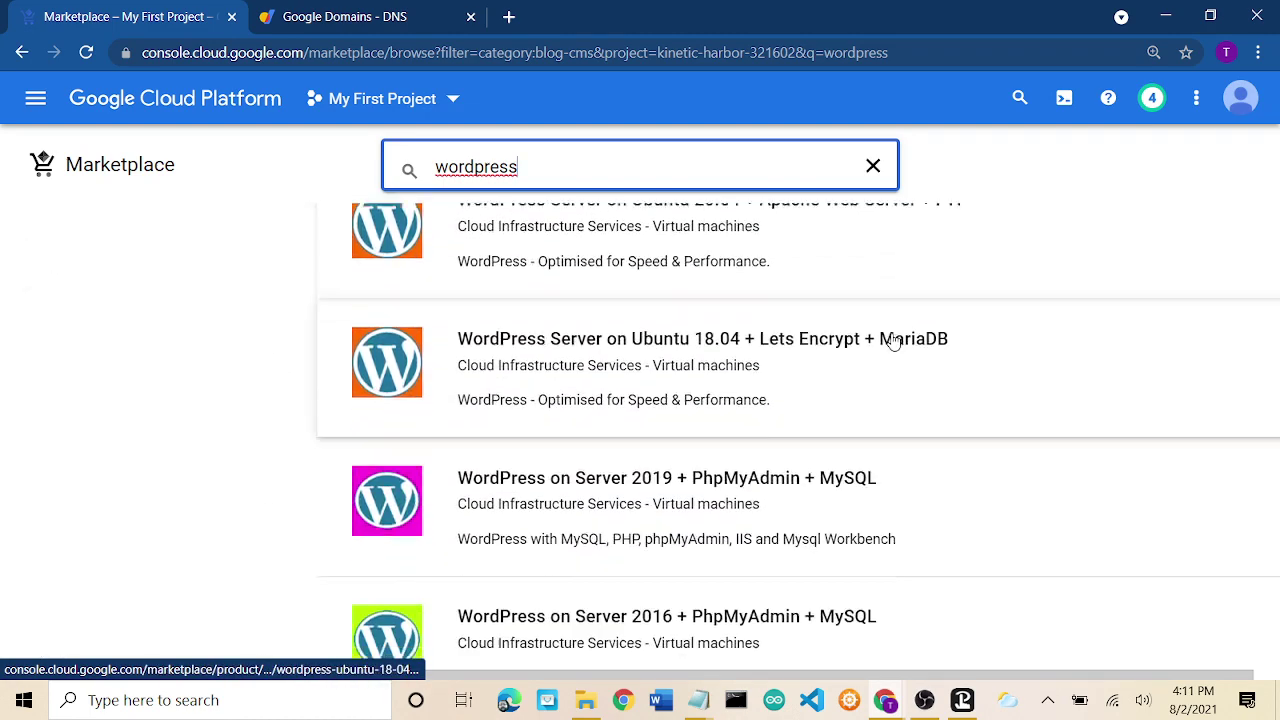
pyautogui.scroll(-15, 893, 342)
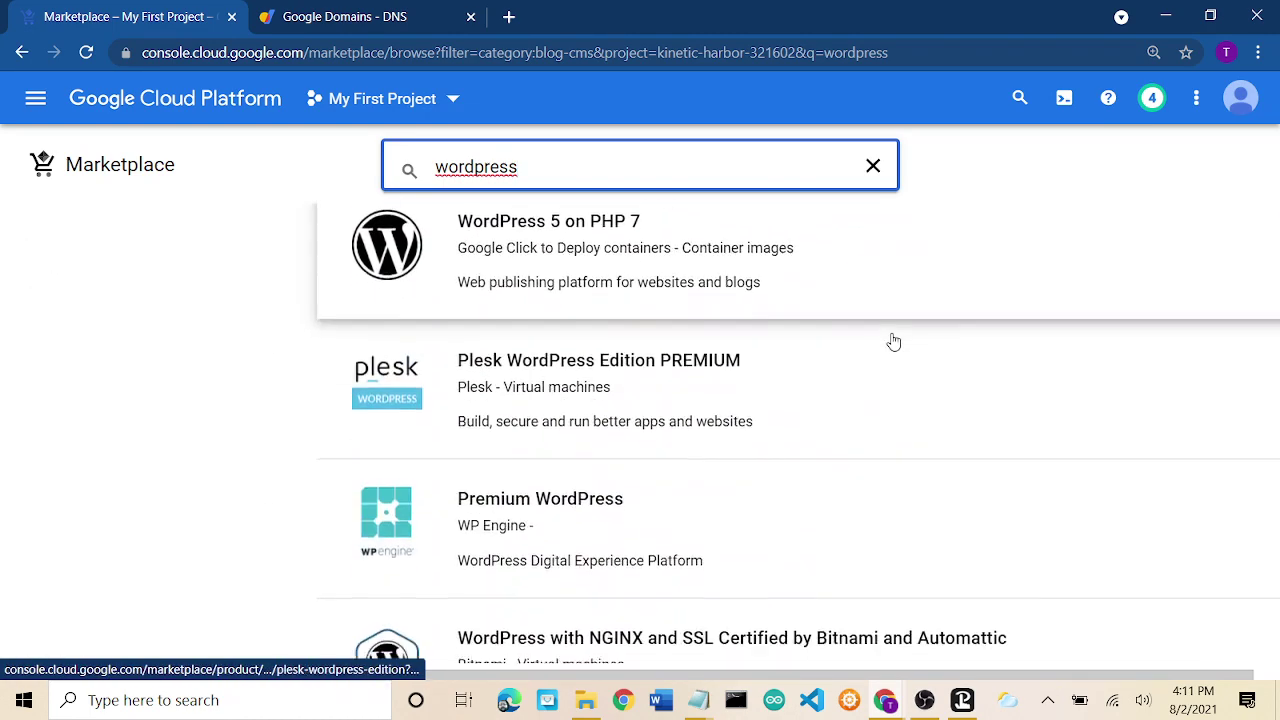
pyautogui.scroll(-3, 893, 342)
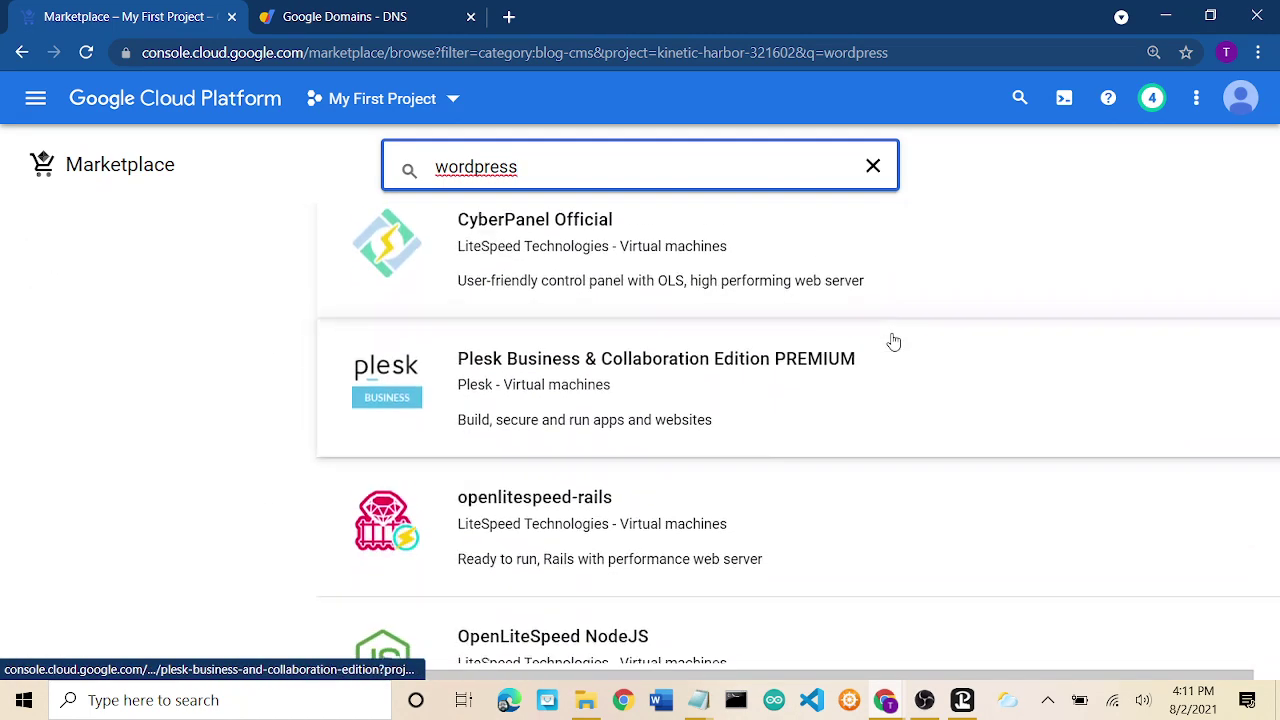
pyautogui.scroll(12, 893, 342)
pyautogui.scroll(15, 893, 342)
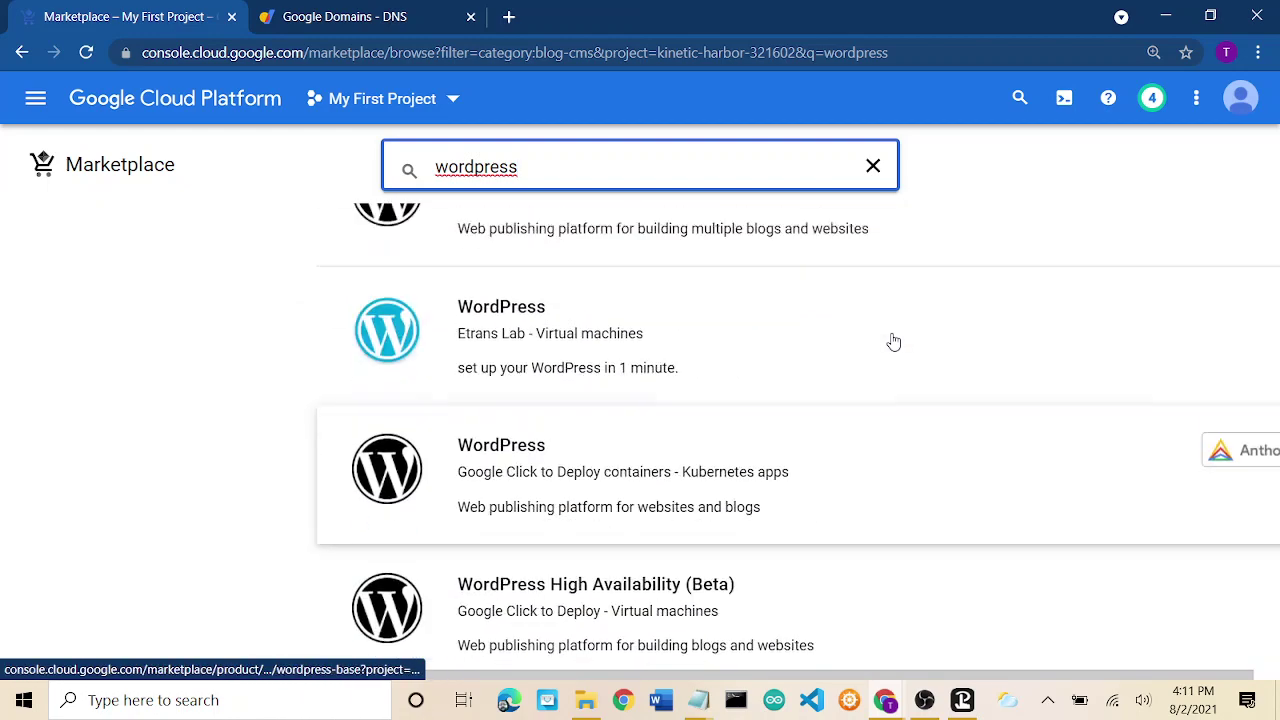
pyautogui.scroll(2, 893, 340)
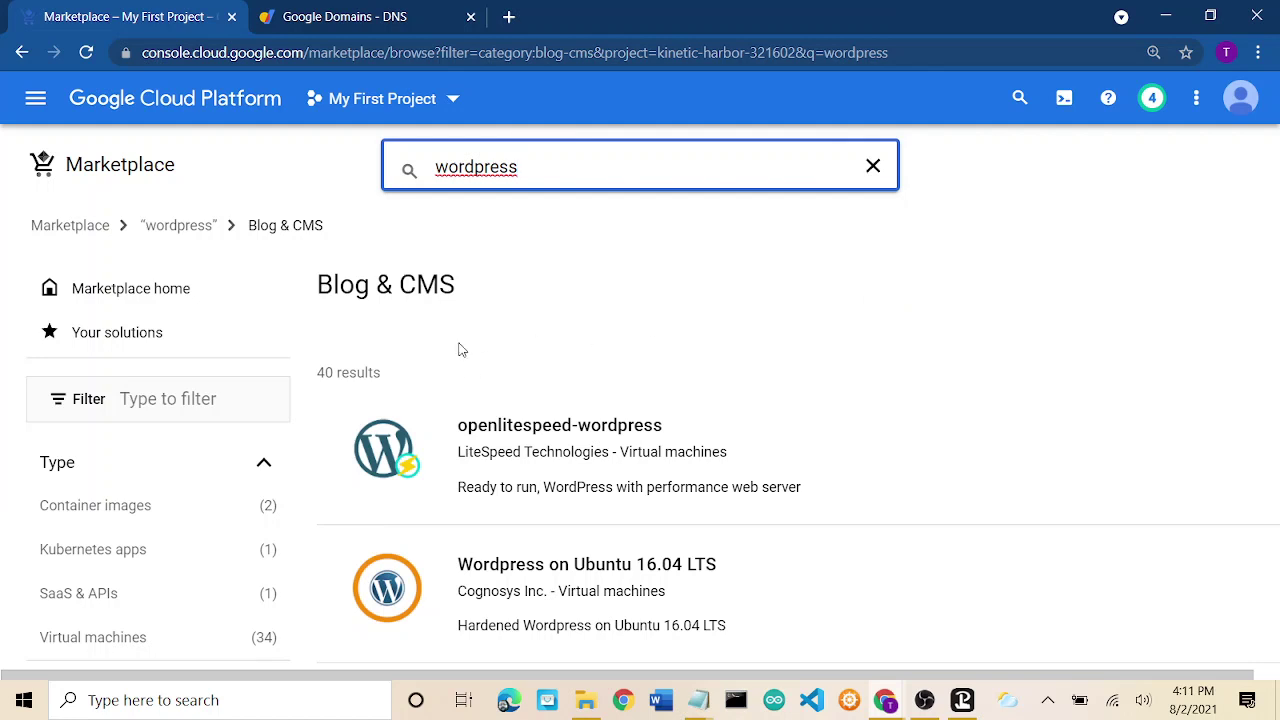
# Check the site's connection security info, then go to the openlitespeed-wordpress listing.
pyautogui.click(126, 55)
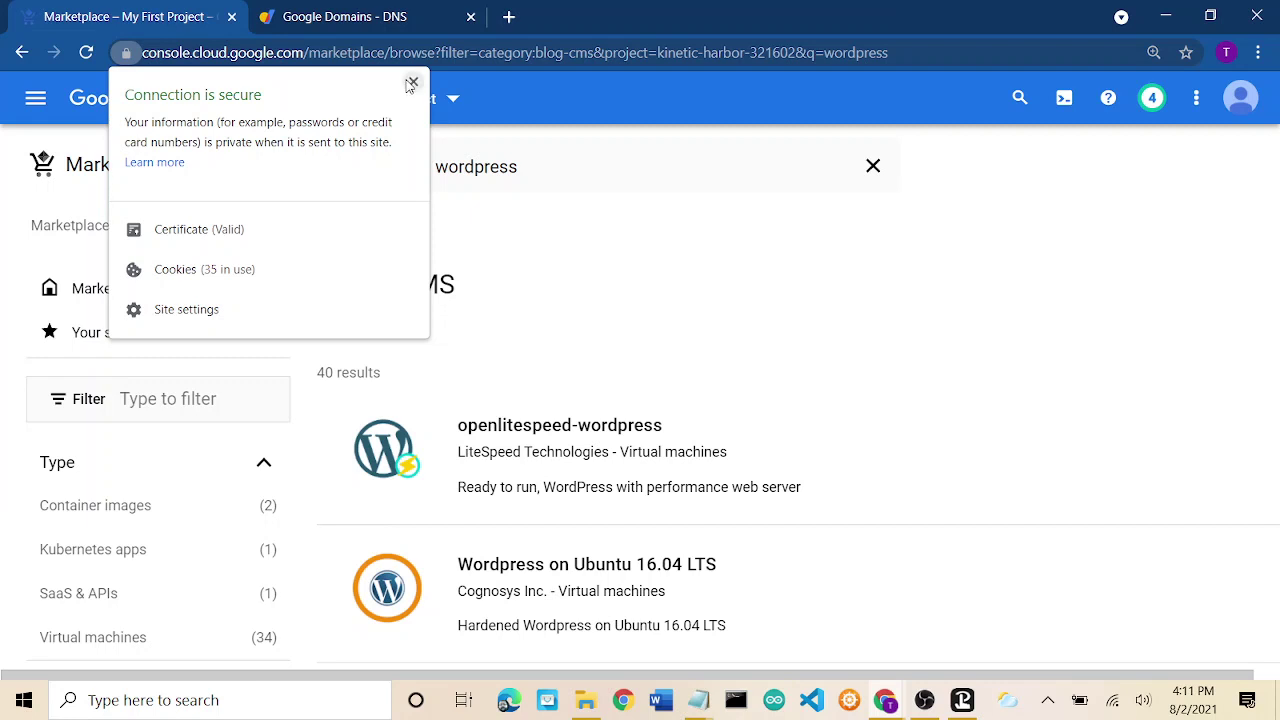
pyautogui.click(413, 82)
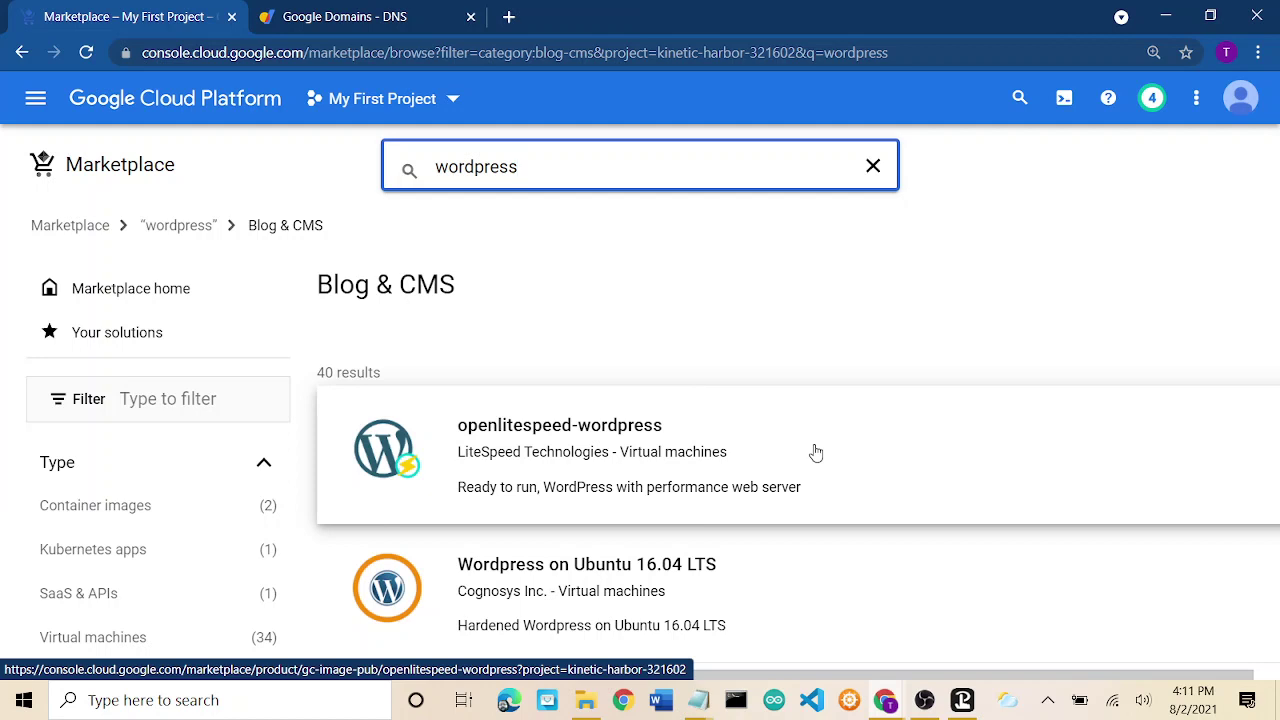
pyautogui.click(816, 453)
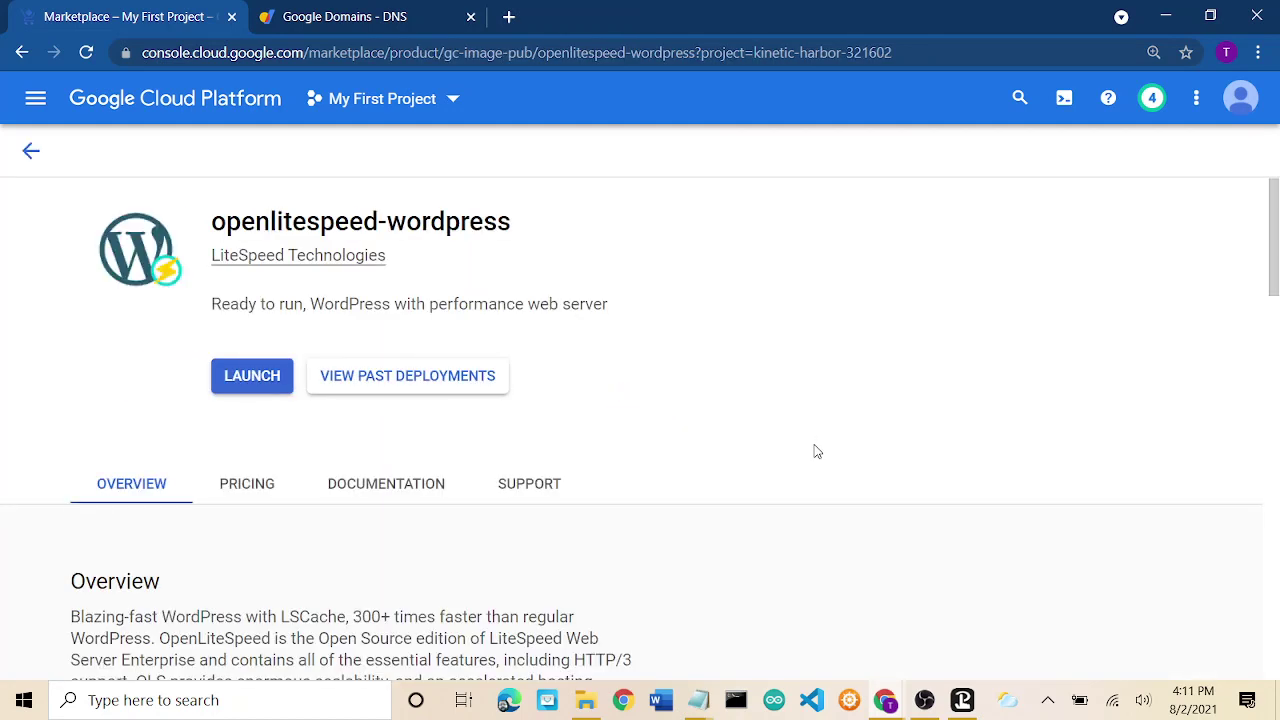
# Launch a new deployment named ourexotics in zone us-central1-f.
pyautogui.click(252, 376)
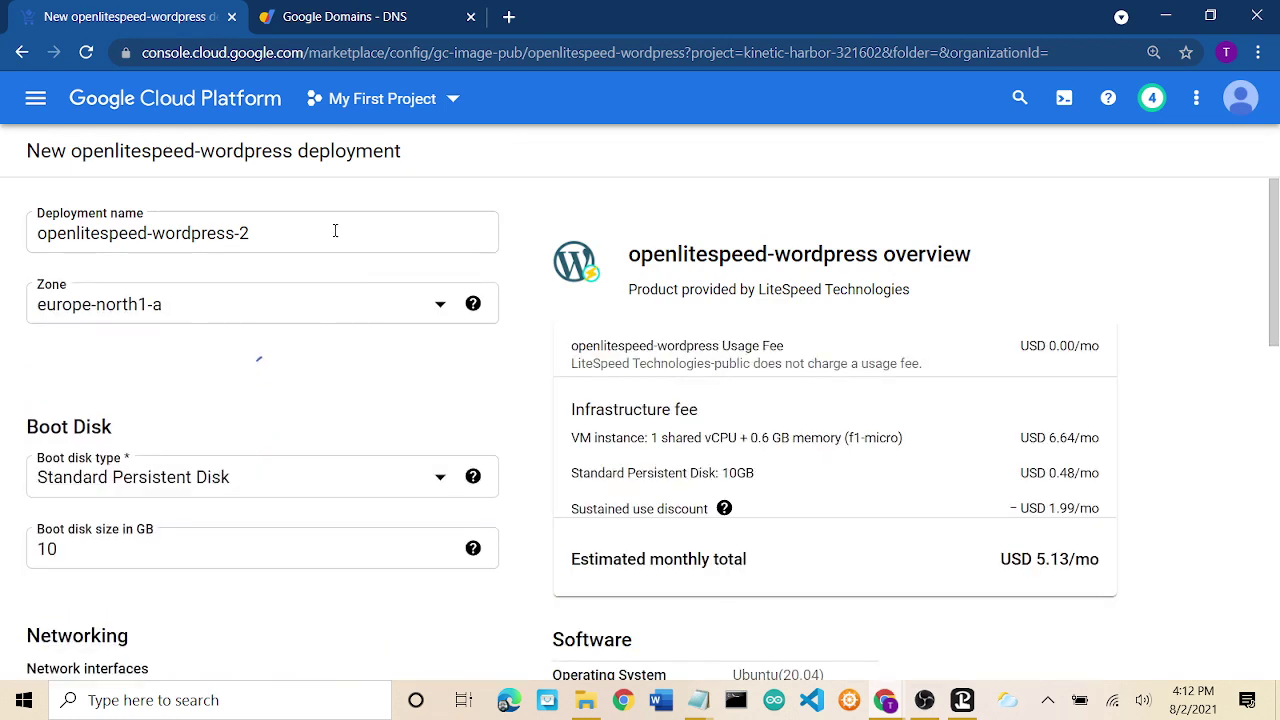
pyautogui.tripleClick(213, 234)
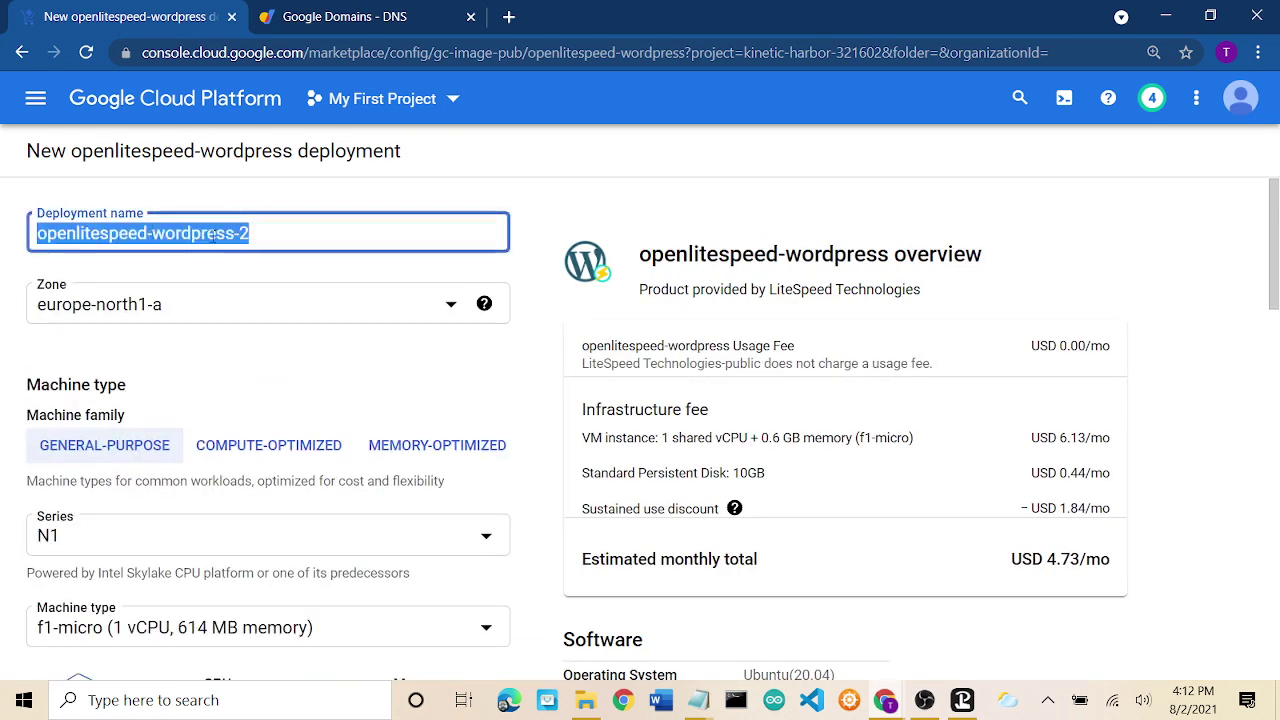
pyautogui.write('our')
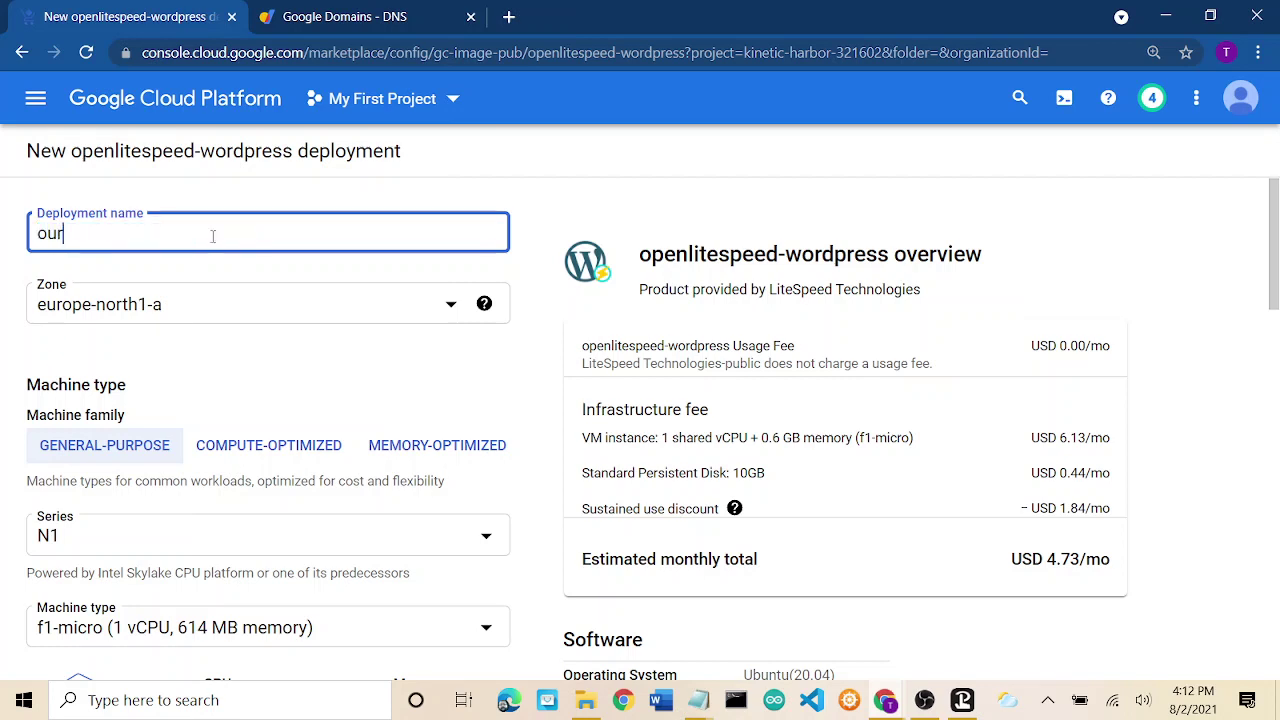
pyautogui.write('exotics')
pyautogui.click(274, 311)
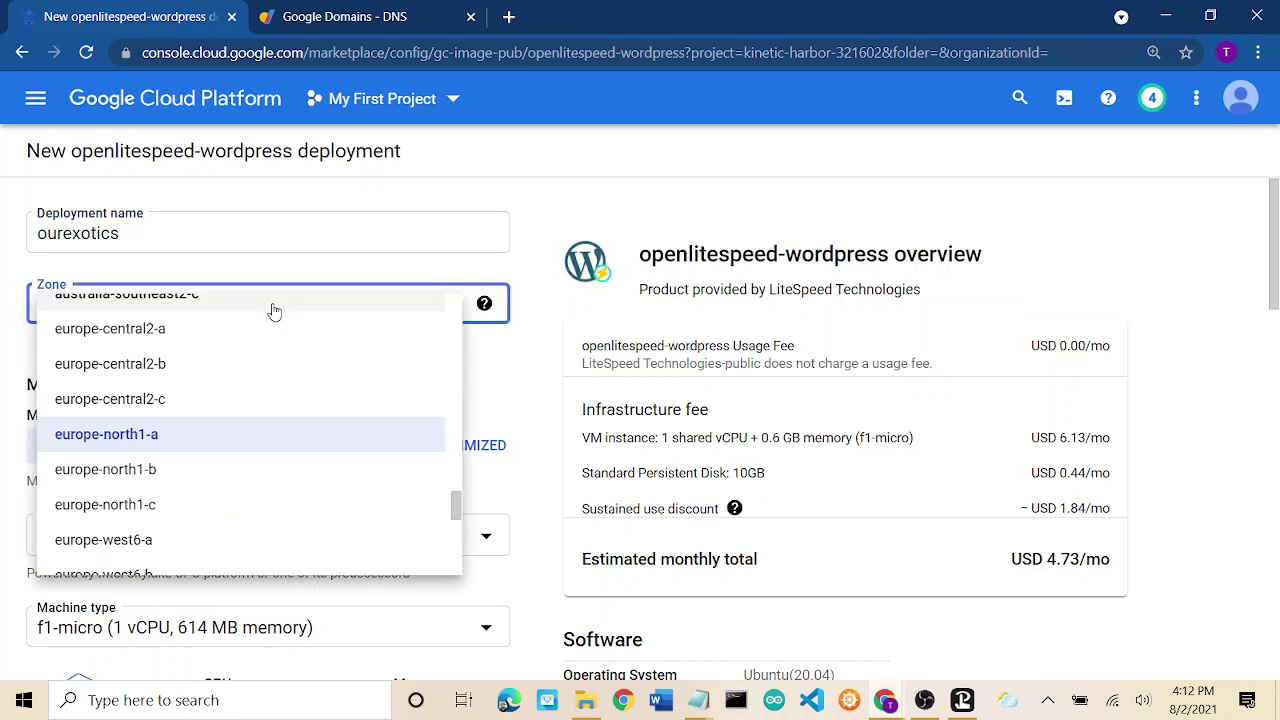
pyautogui.scroll(15, 271, 386)
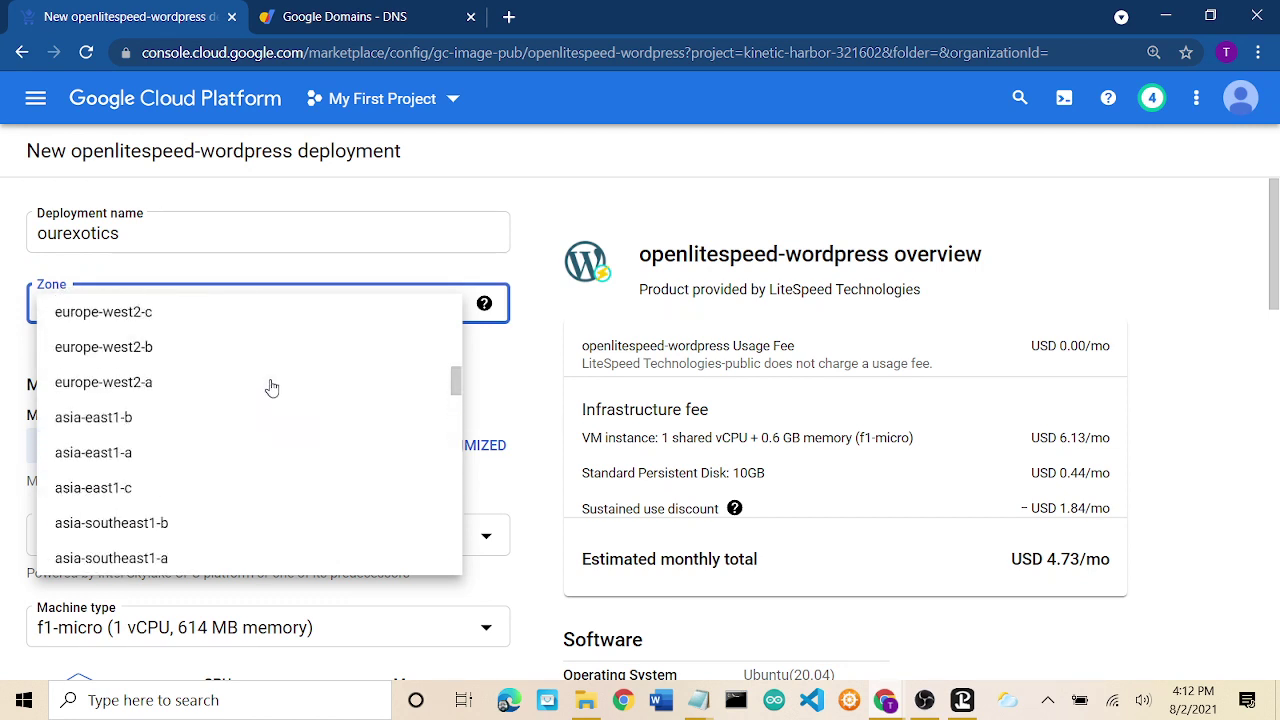
pyautogui.scroll(1, 271, 386)
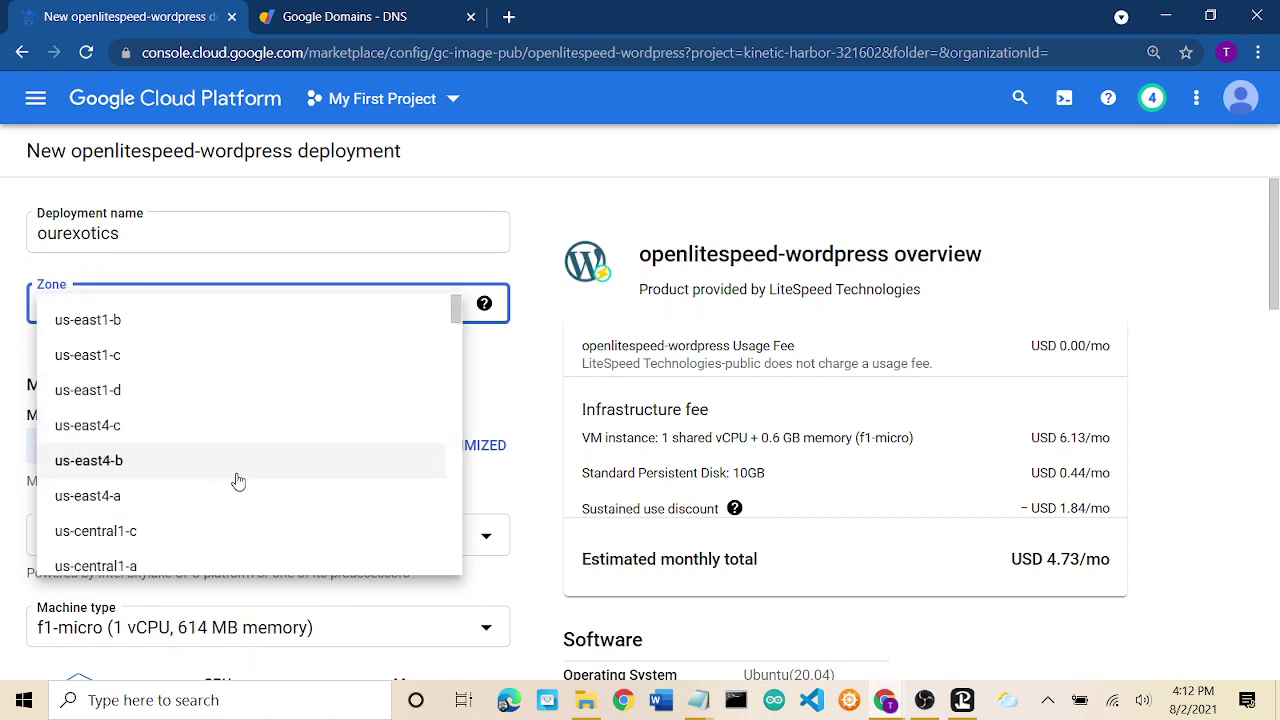
pyautogui.scroll(-5, 216, 428)
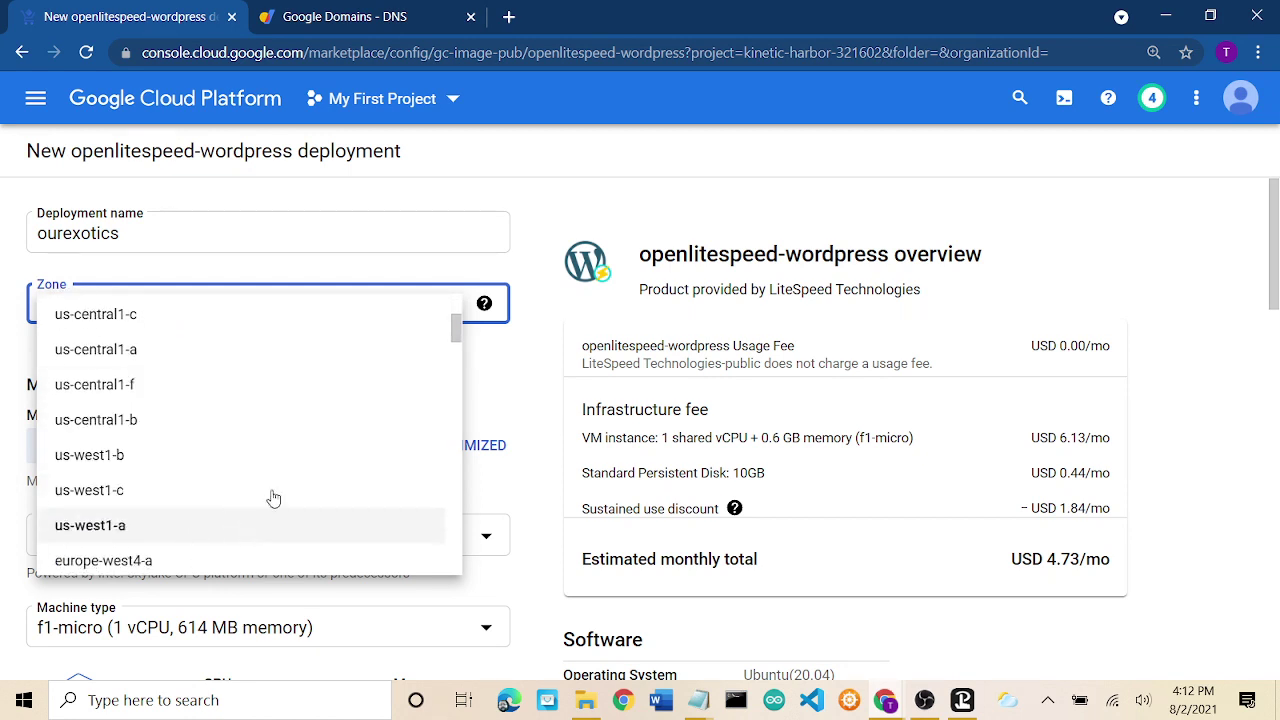
pyautogui.click(216, 399)
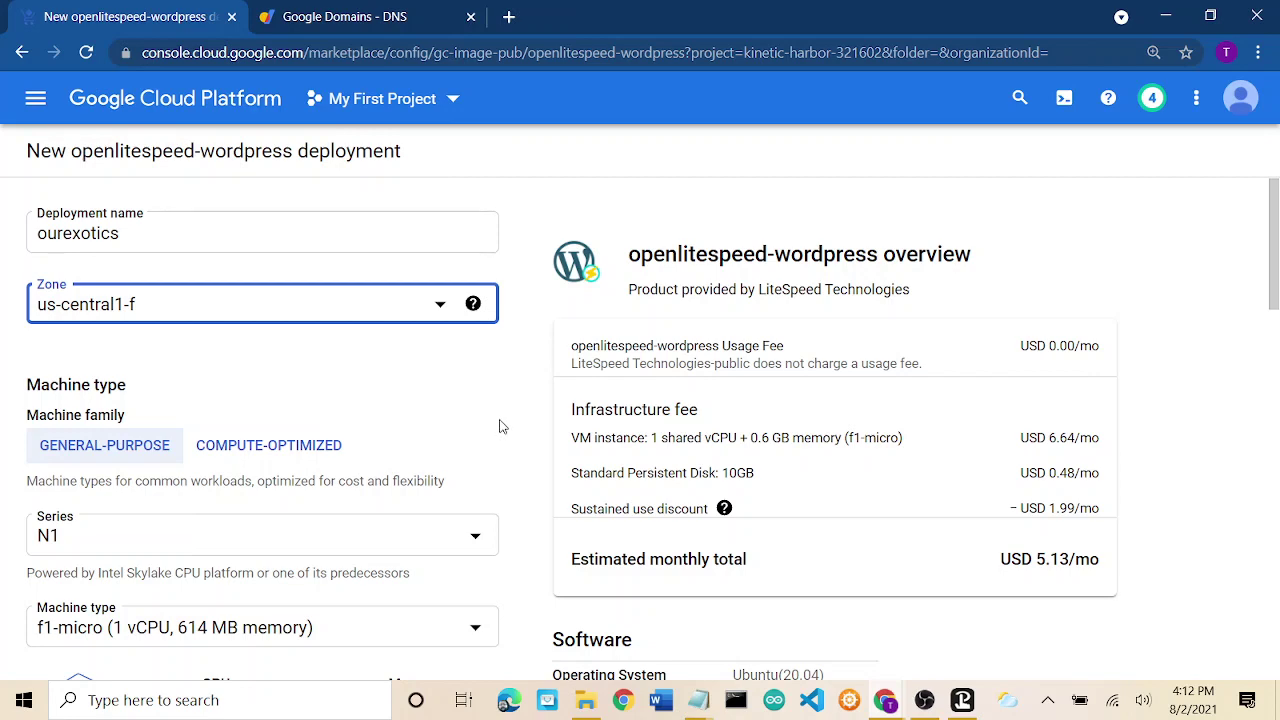
# Check the monthly cost estimate and try n1-standard-2 as the machine type.
pyautogui.scroll(-3, 527, 430)
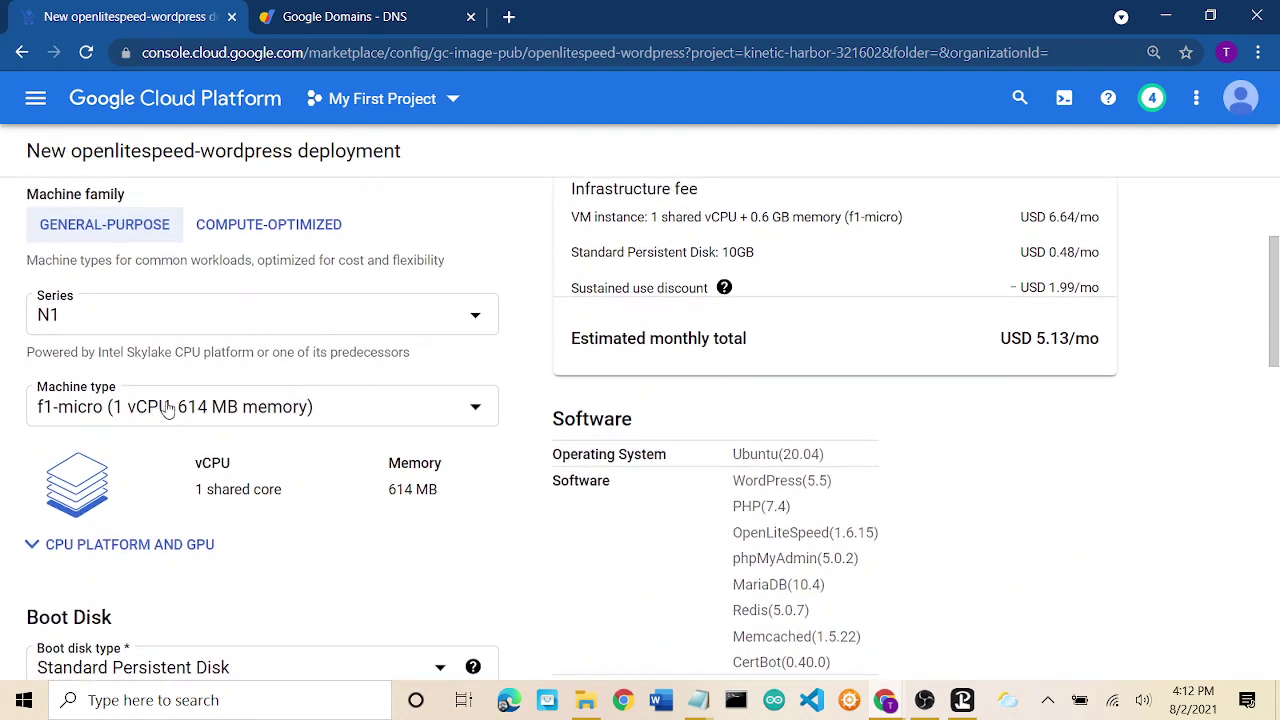
pyautogui.tripleClick(1073, 338)
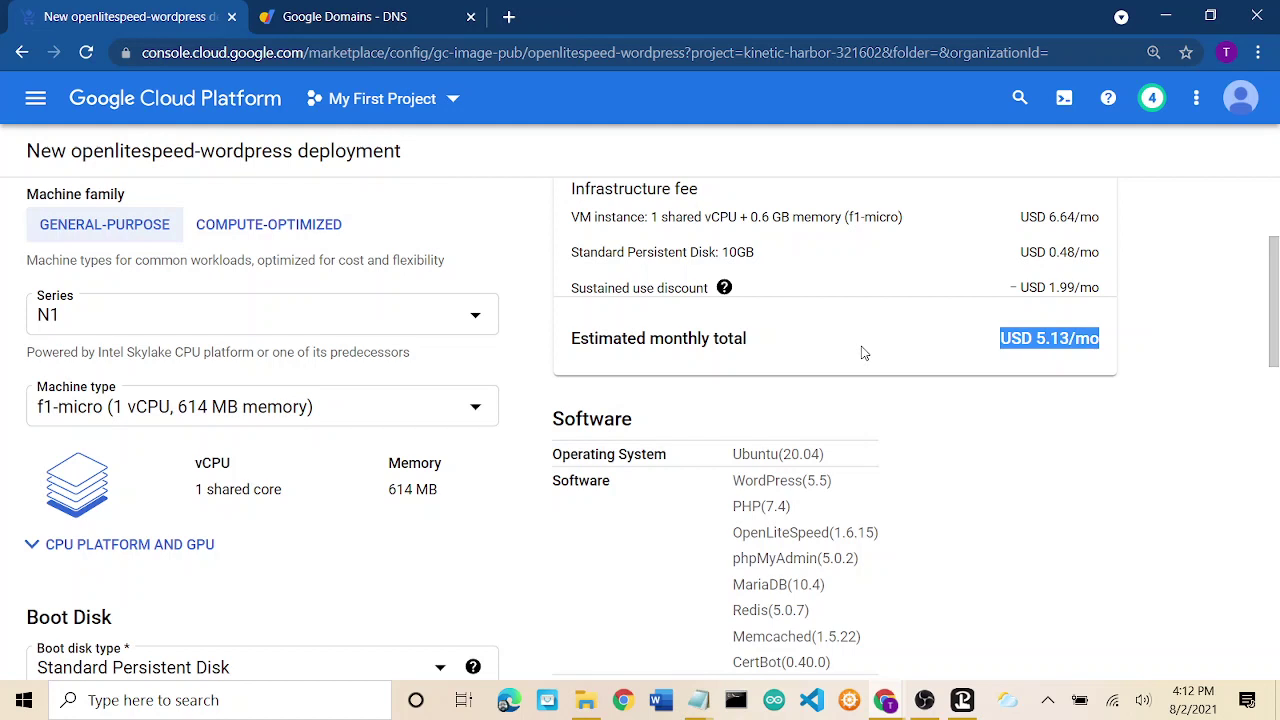
pyautogui.click(445, 414)
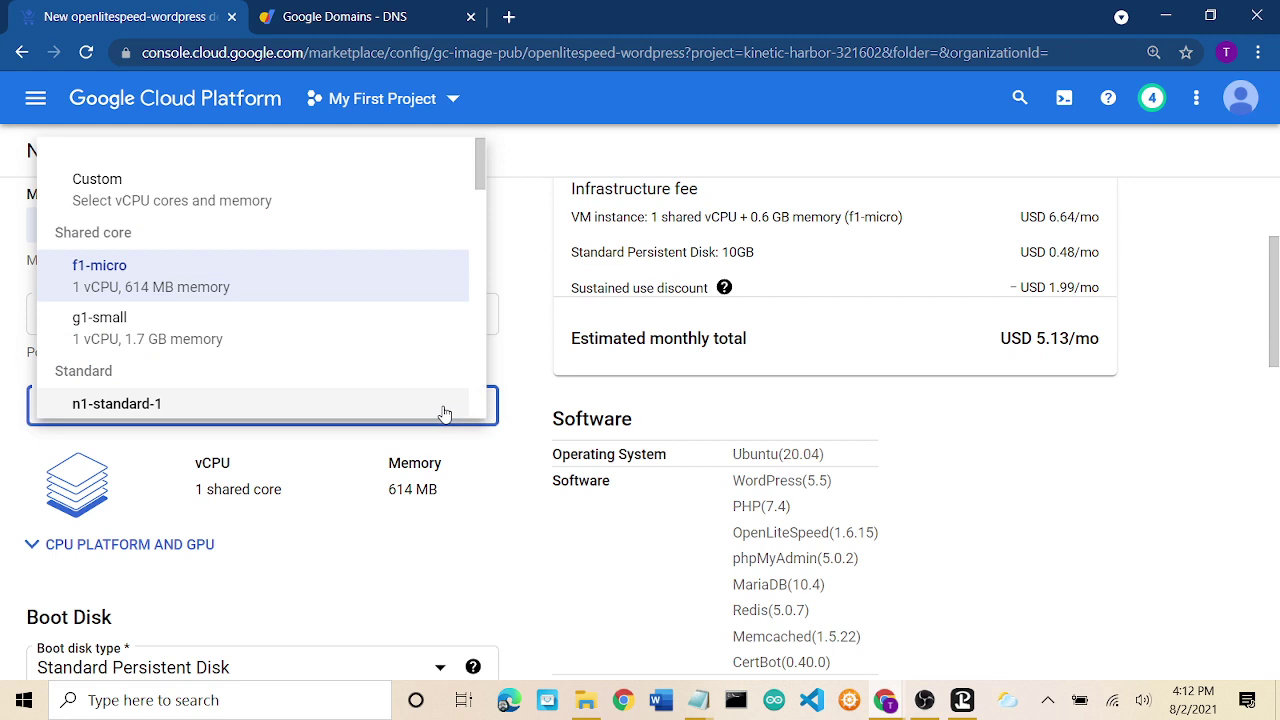
pyautogui.scroll(-2, 400, 371)
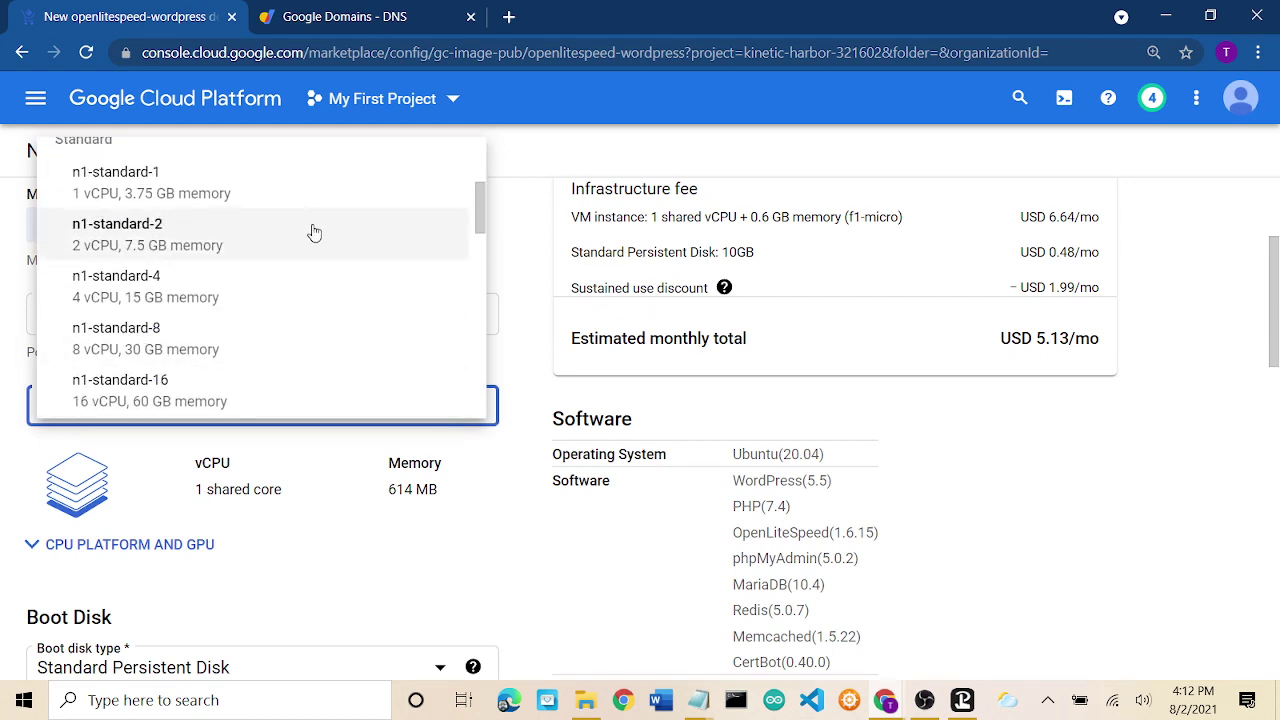
pyautogui.scroll(1, 350, 201)
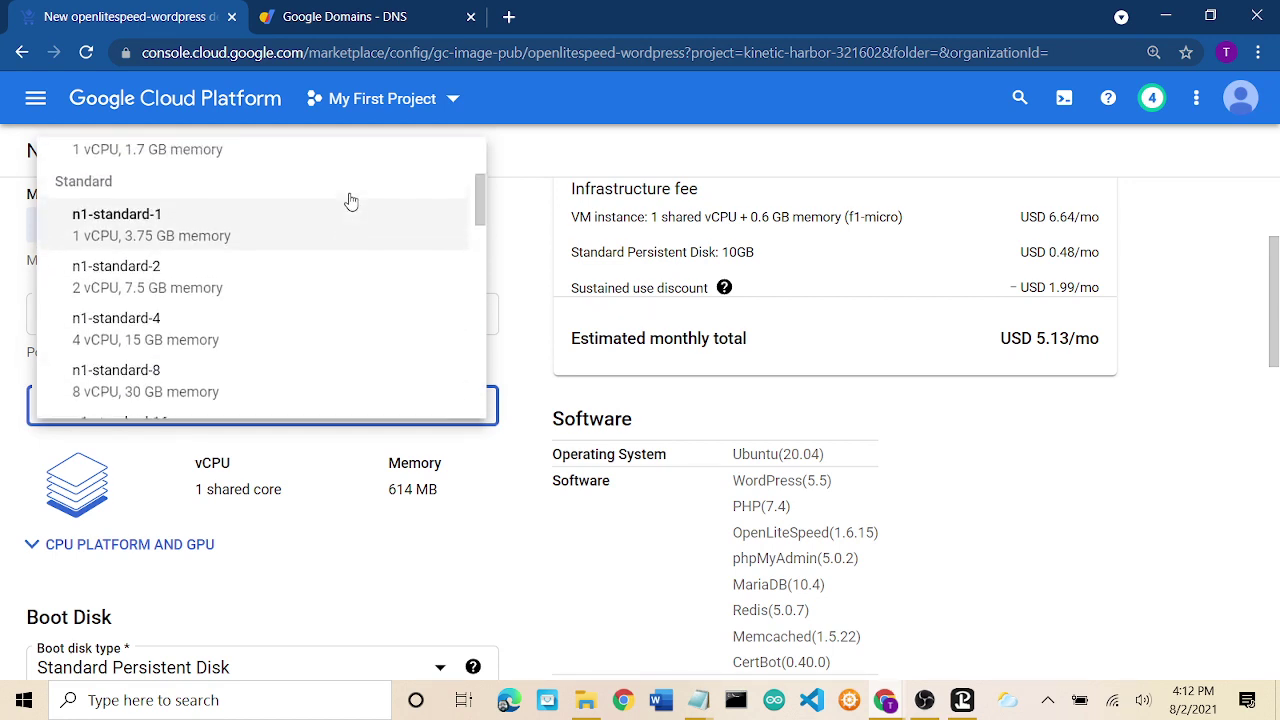
pyautogui.click(301, 280)
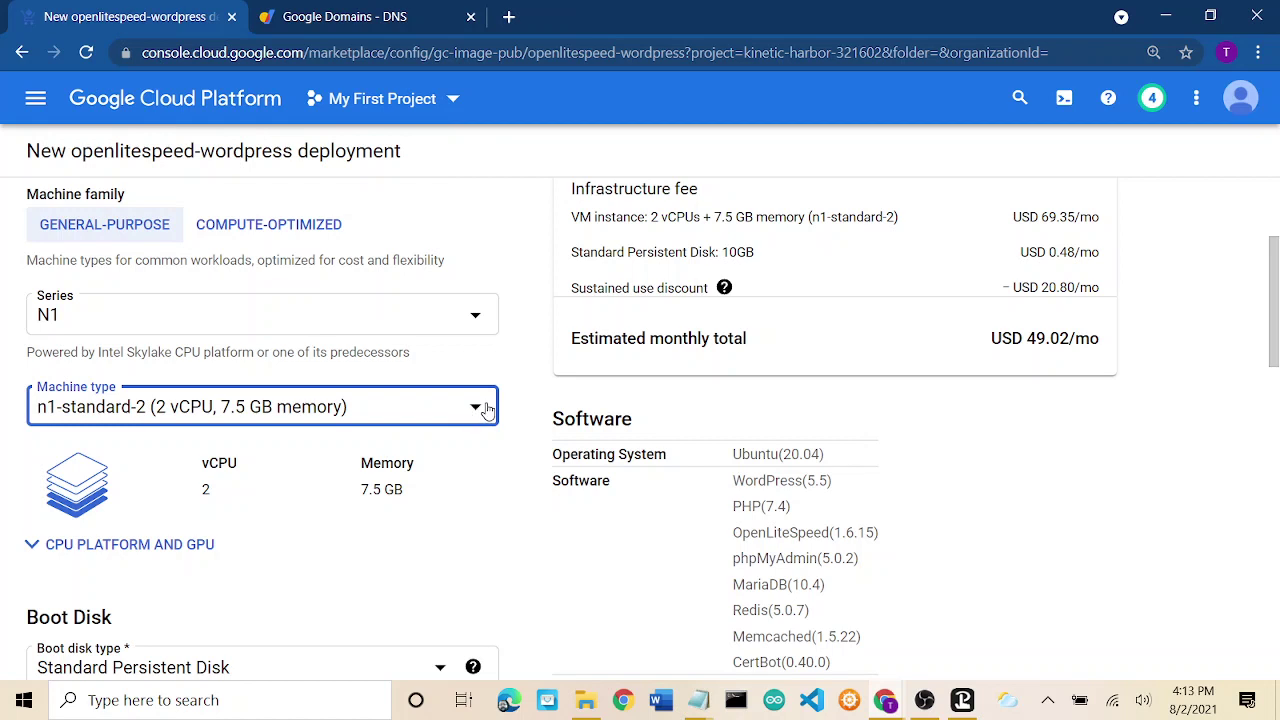
# Switch the machine type to g1-small, estimated at USD 13.61/mo.
pyautogui.click(486, 409)
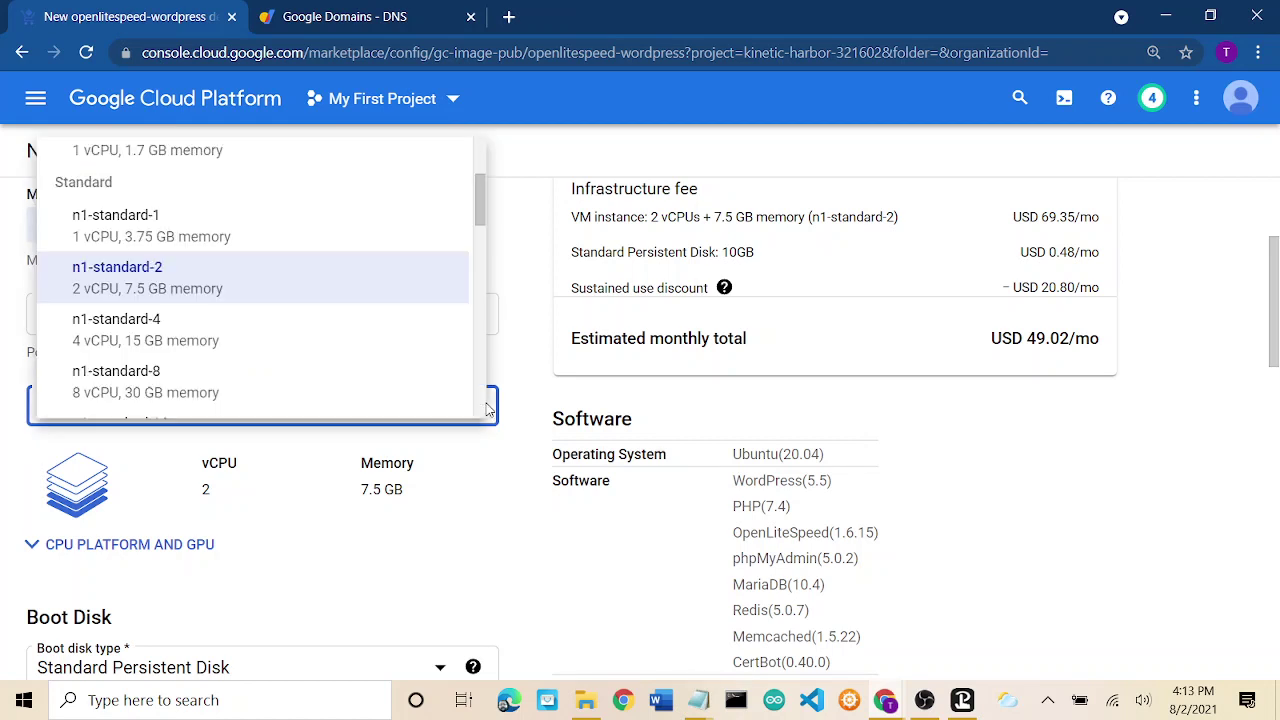
pyautogui.scroll(2, 410, 251)
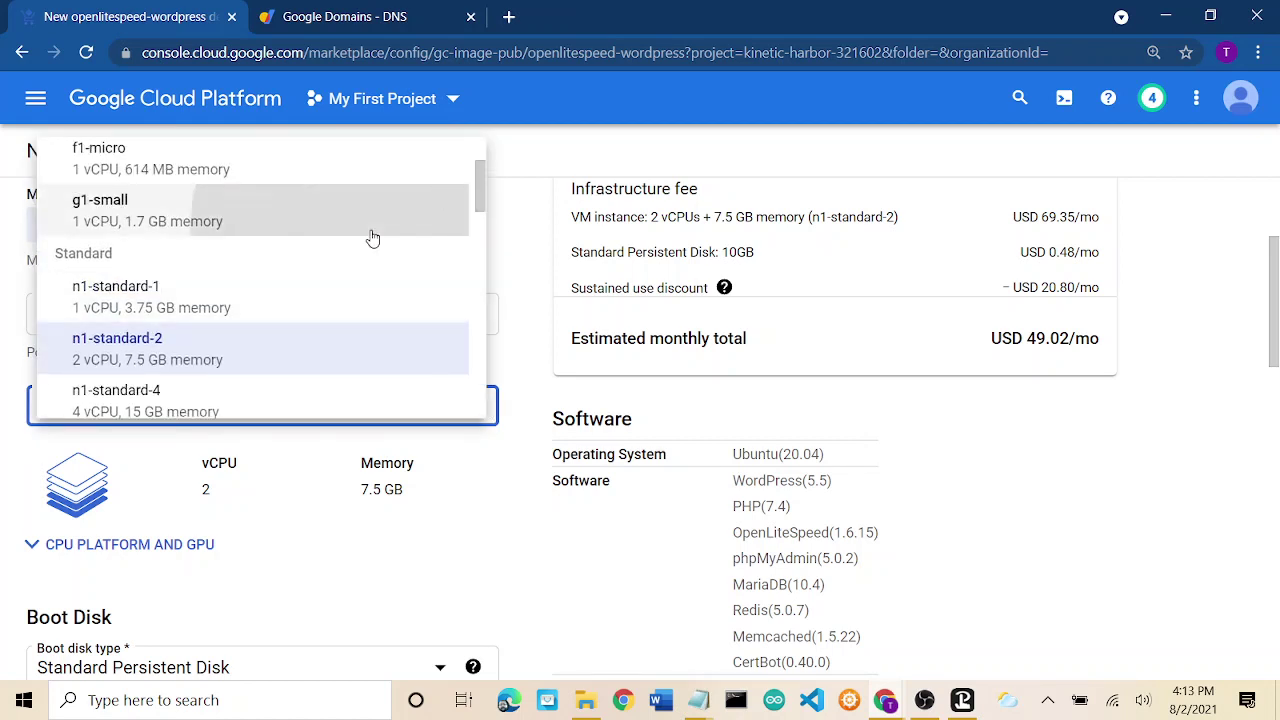
pyautogui.click(372, 236)
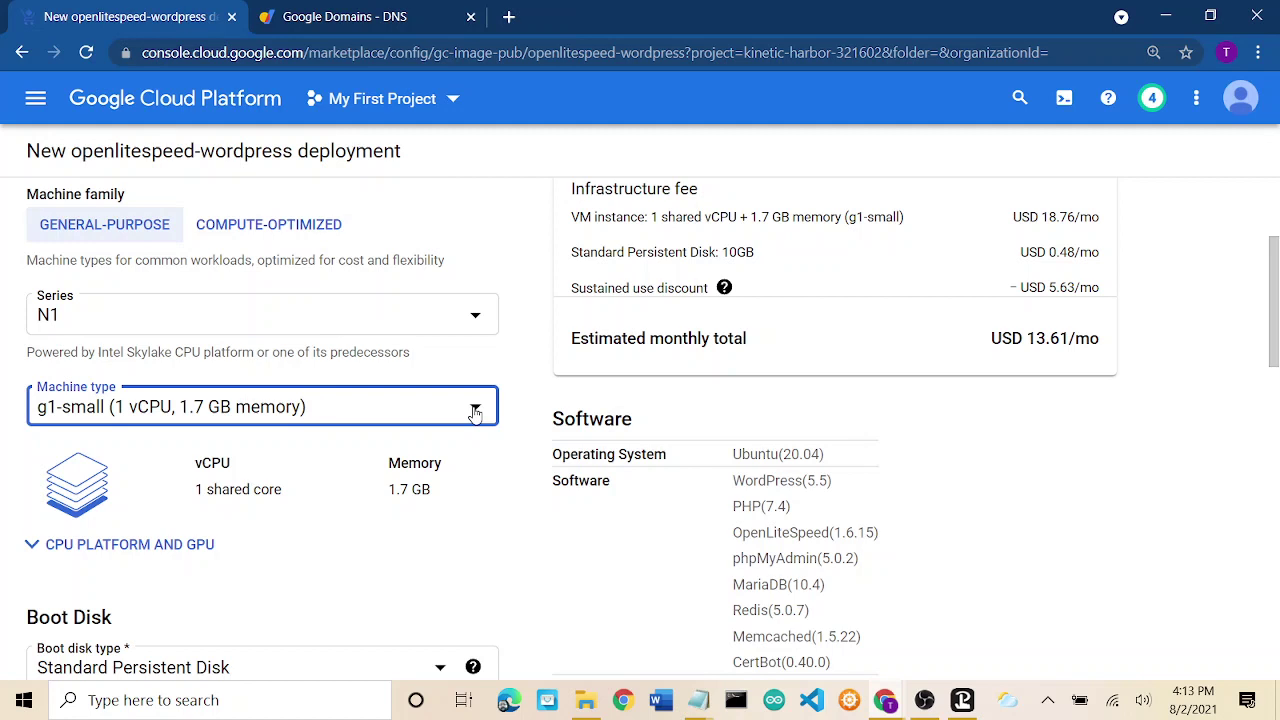
pyautogui.click(475, 413)
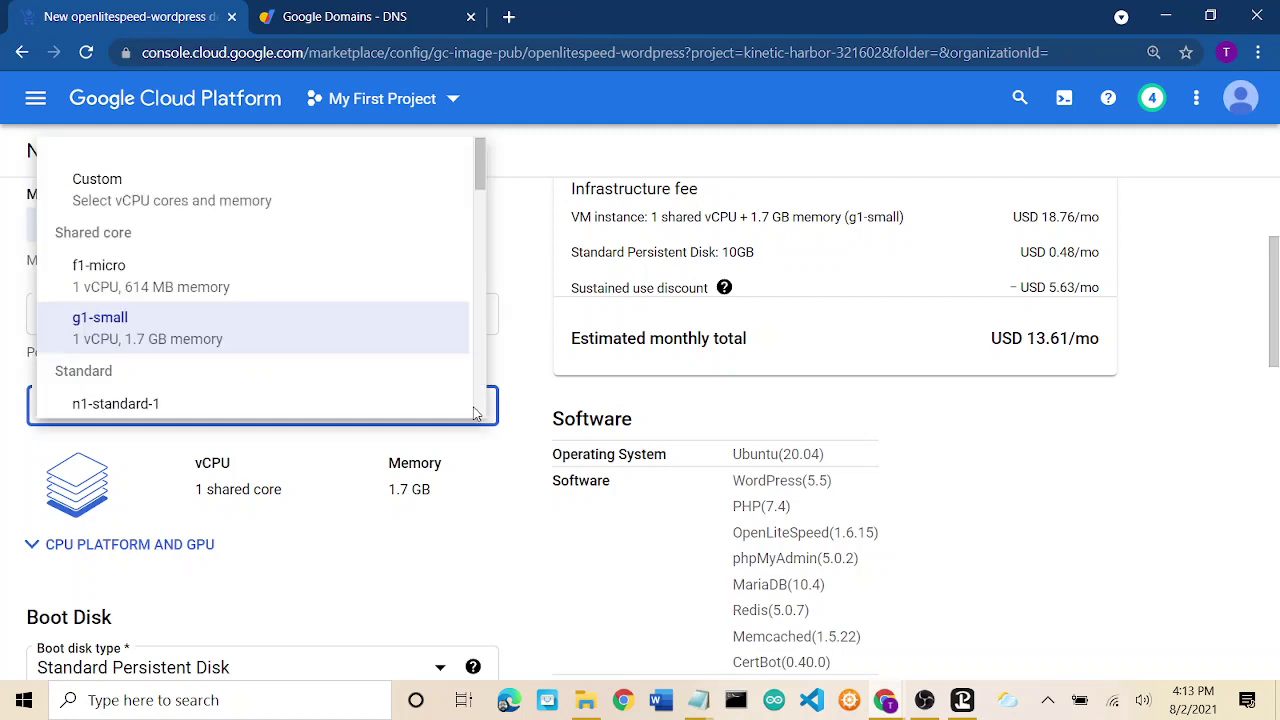
pyautogui.click(360, 330)
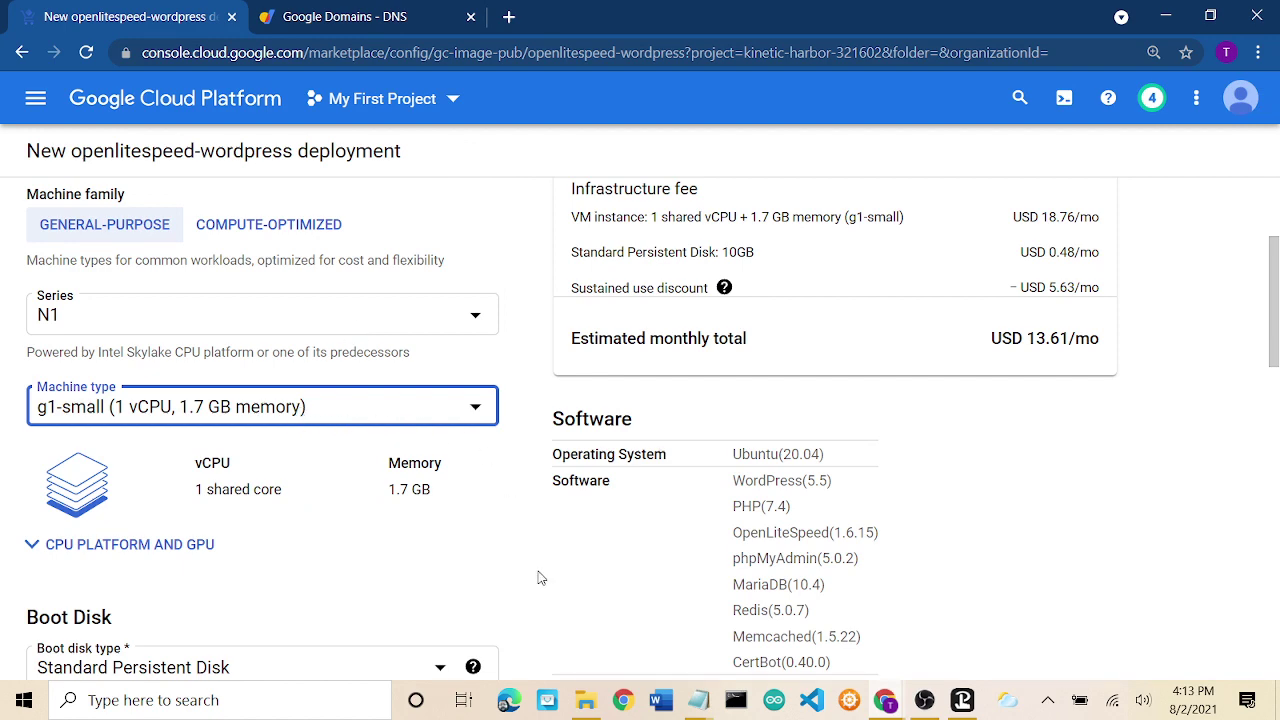
pyautogui.click(540, 578)
pyautogui.scroll(-2, 540, 578)
# Set the boot disk type to SSD Persistent Disk at 10 GB, now USD 13.78/mo.
pyautogui.scroll(1, 540, 578)
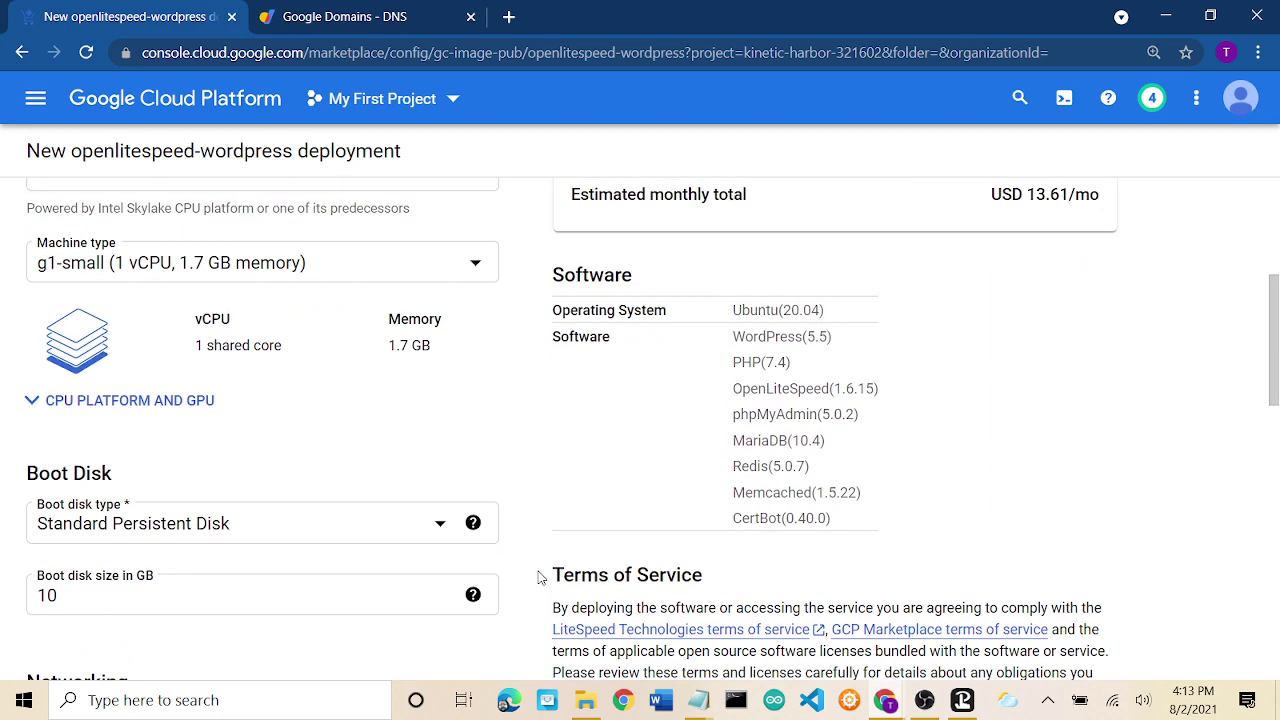
pyautogui.click(295, 529)
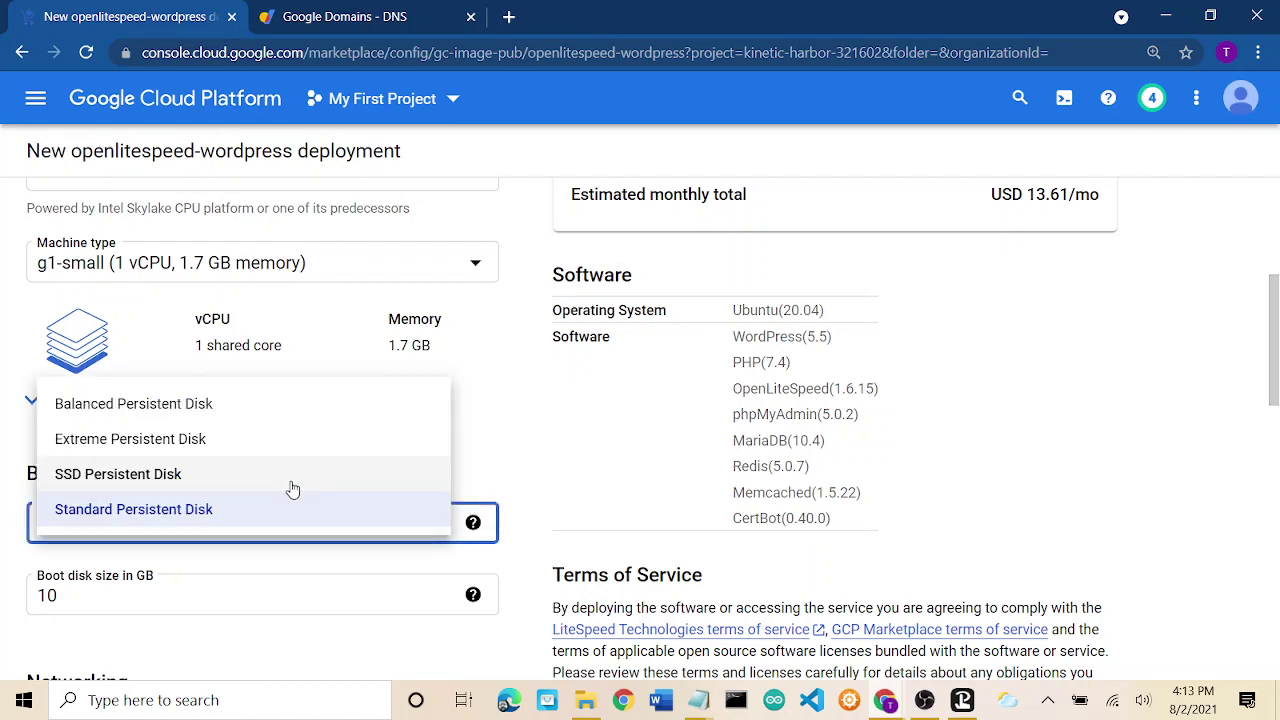
pyautogui.click(293, 476)
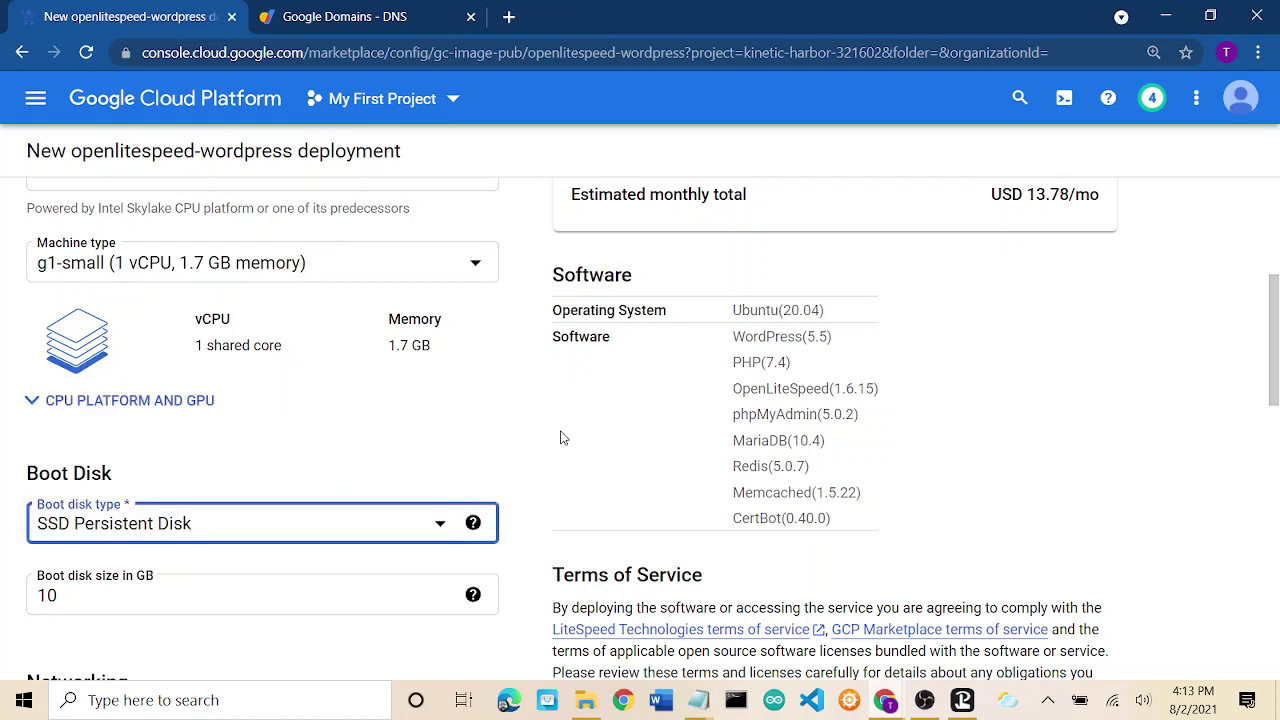
pyautogui.click(396, 525)
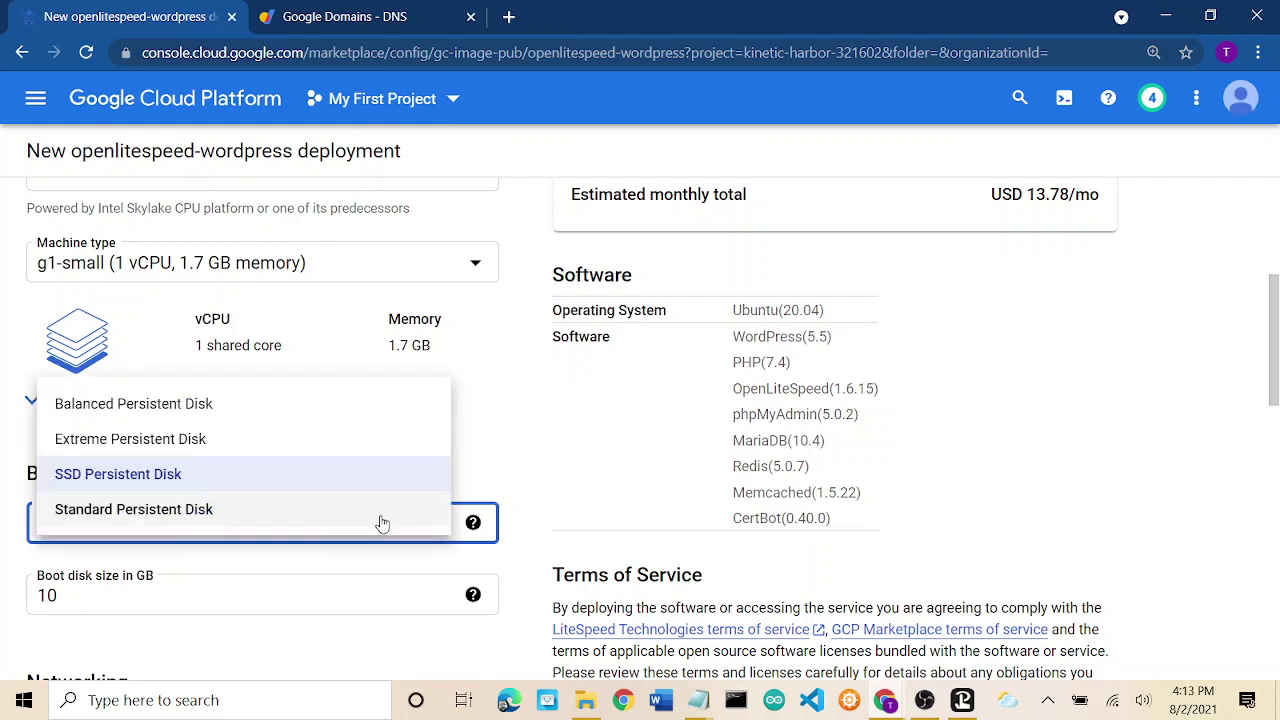
pyautogui.click(381, 516)
pyautogui.click(351, 523)
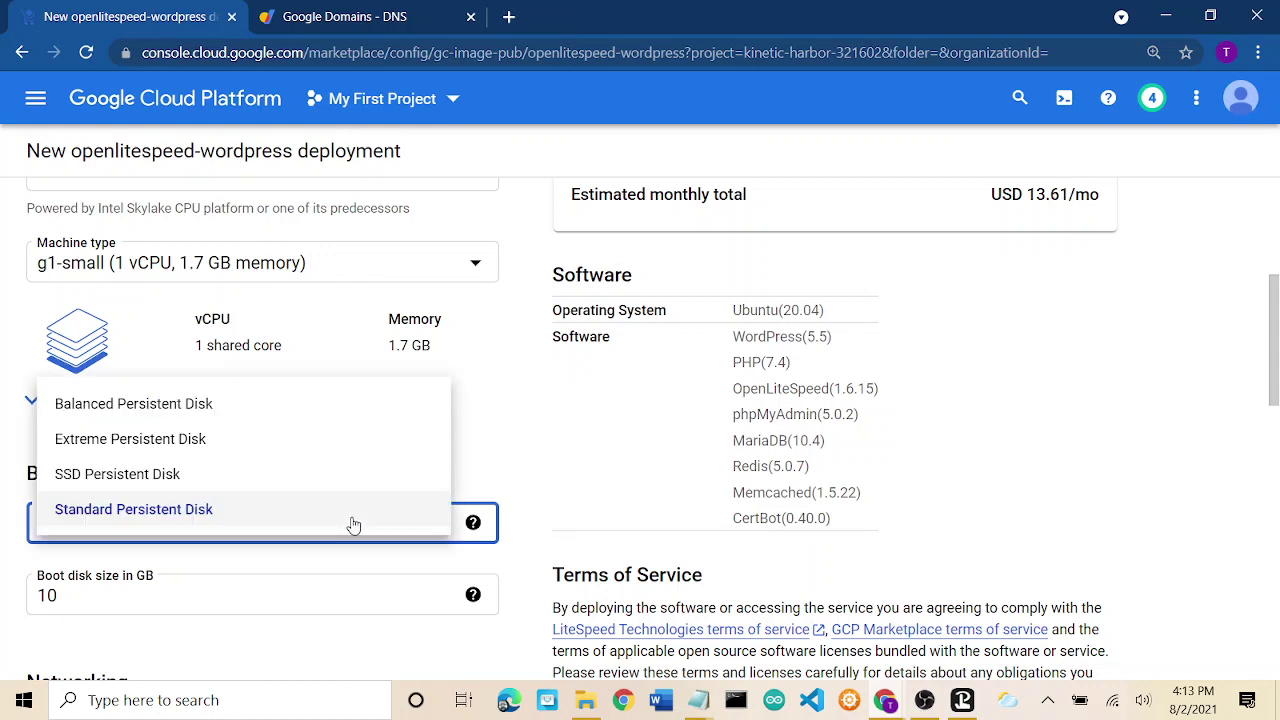
pyautogui.click(353, 487)
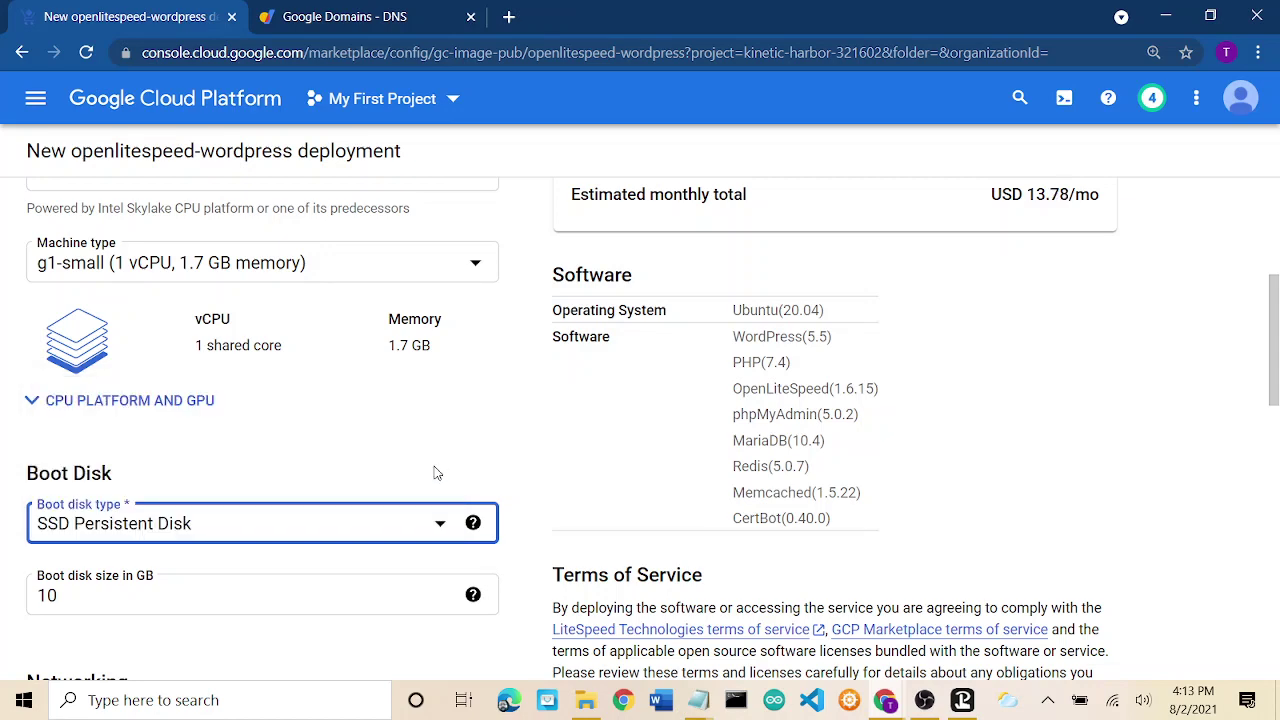
pyautogui.click(364, 520)
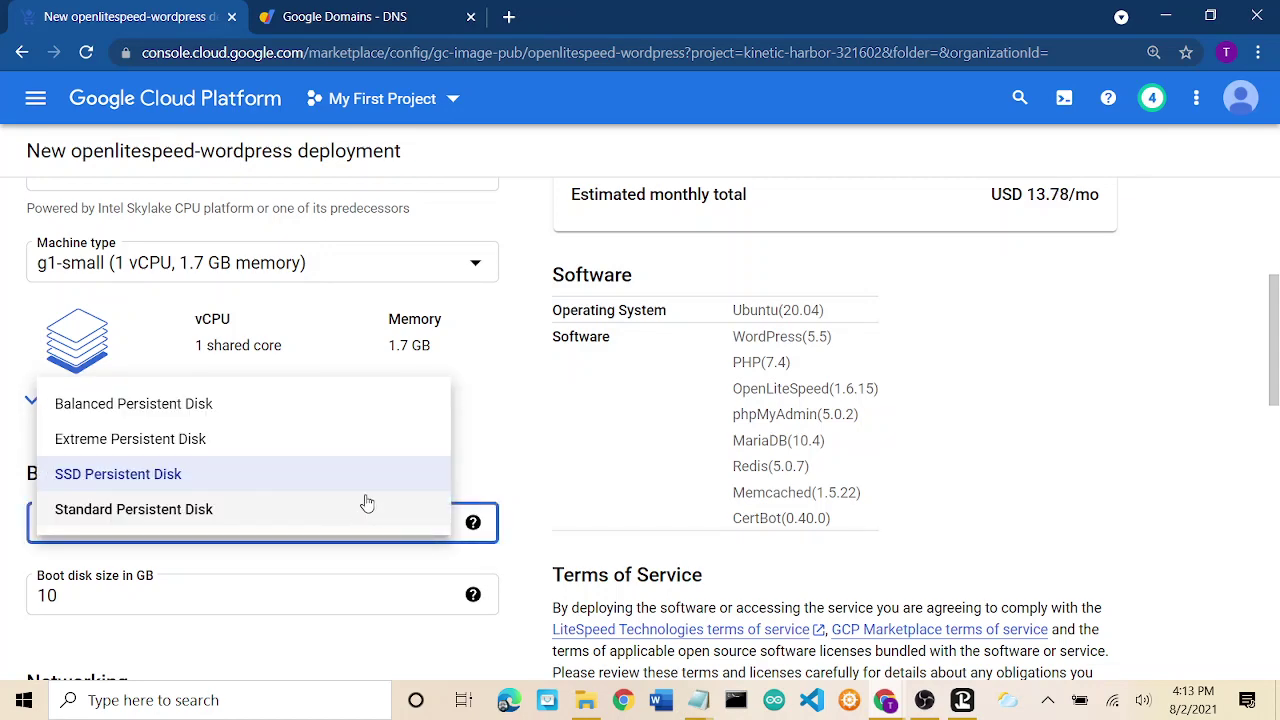
pyautogui.click(549, 461)
pyautogui.scroll(-1, 551, 457)
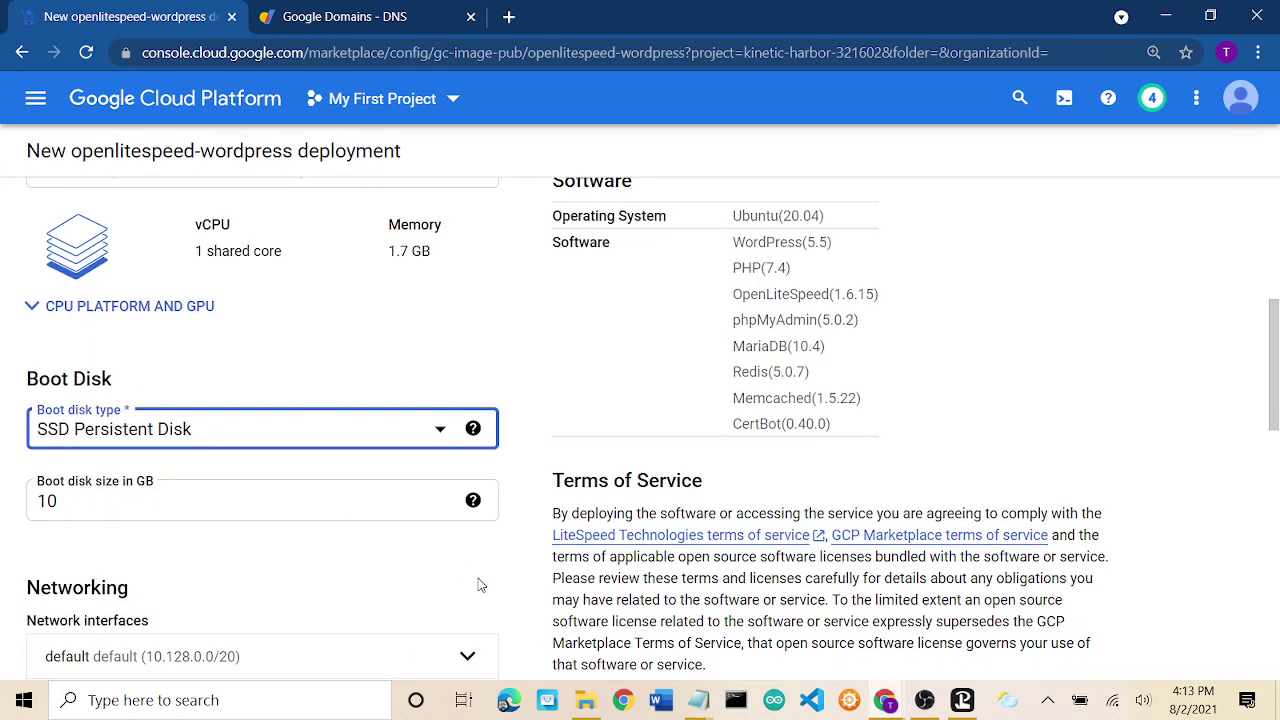
# Keep the default network interface's external IP as Ephemeral.
pyautogui.scroll(-2, 519, 552)
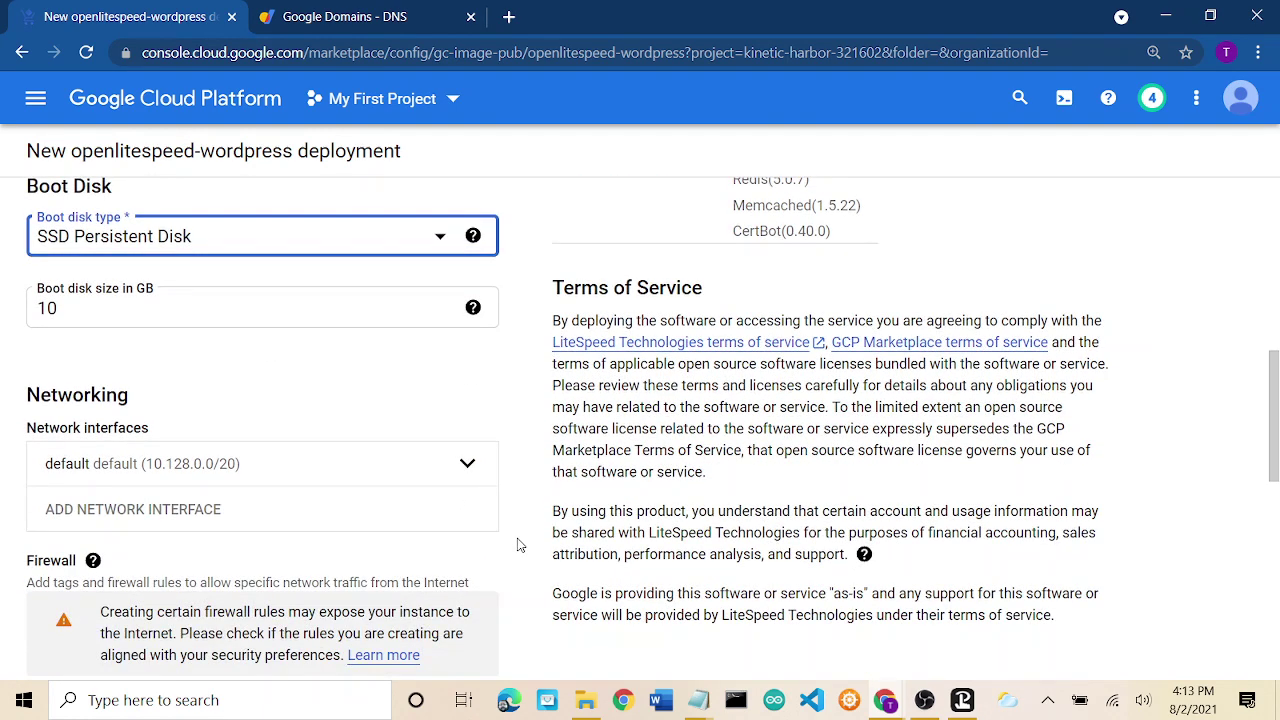
pyautogui.click(368, 462)
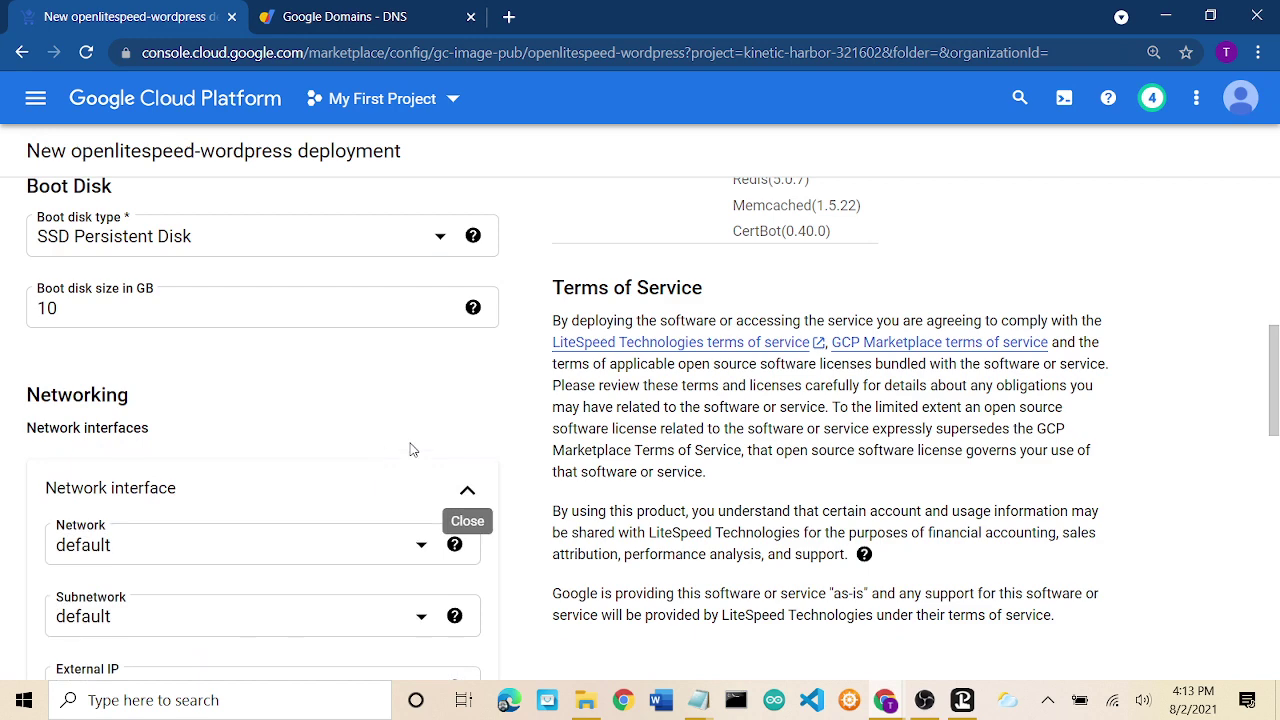
pyautogui.scroll(-1, 423, 446)
pyautogui.click(441, 577)
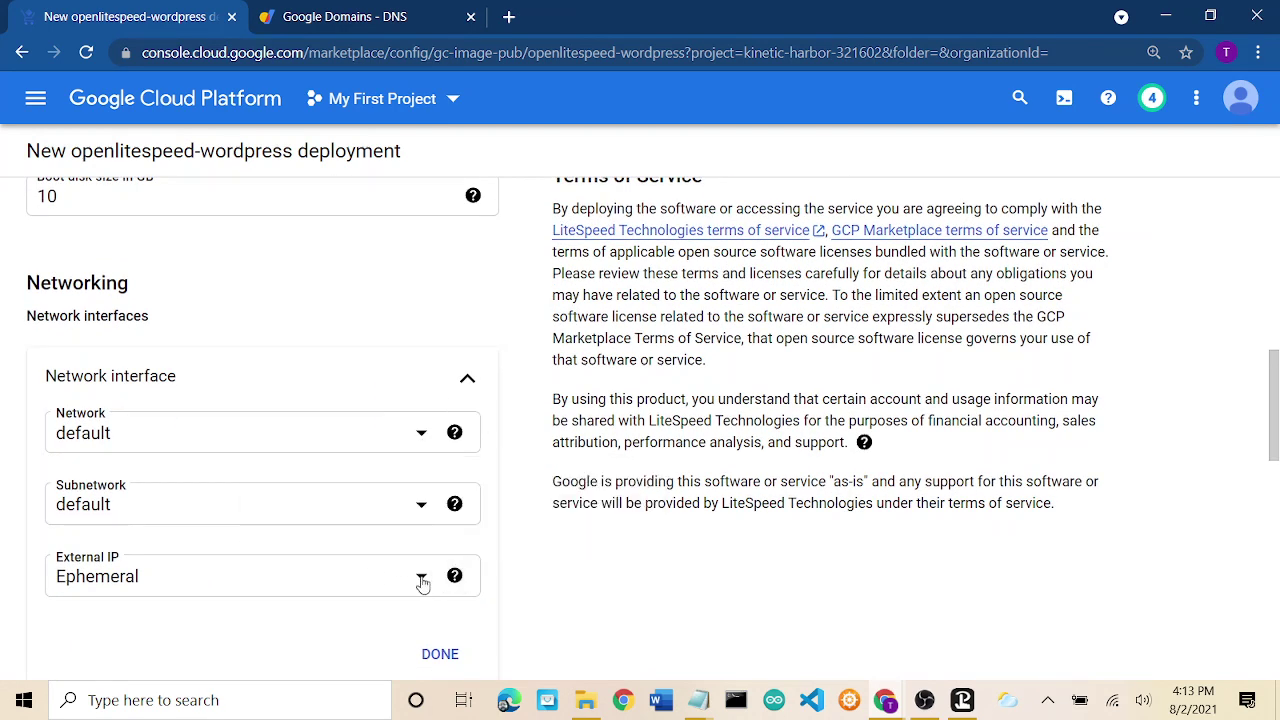
pyautogui.click(421, 580)
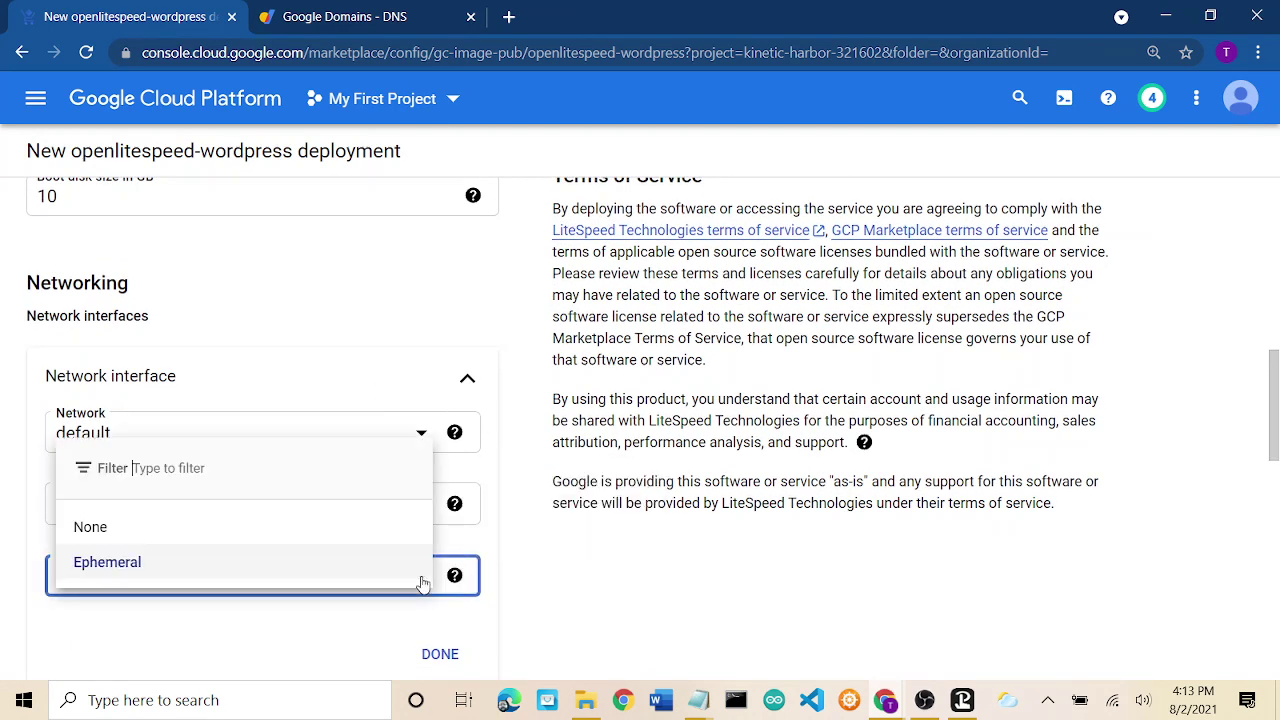
pyautogui.click(523, 523)
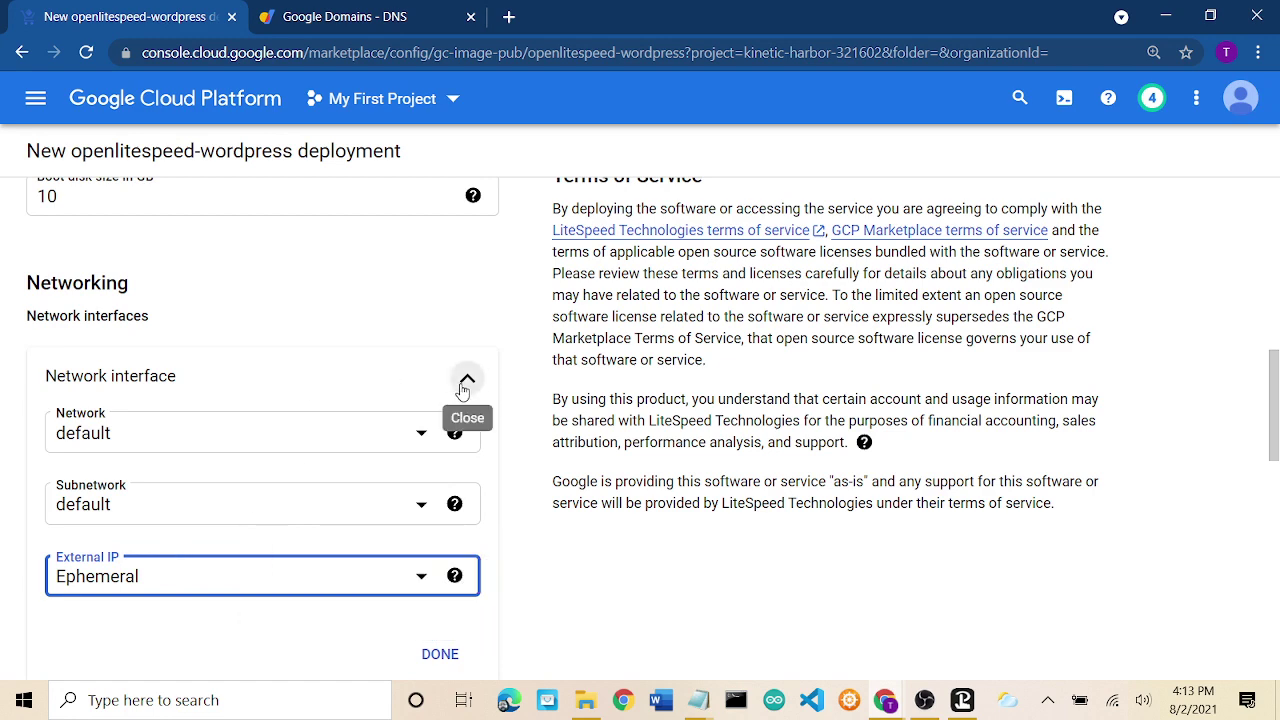
pyautogui.click(466, 386)
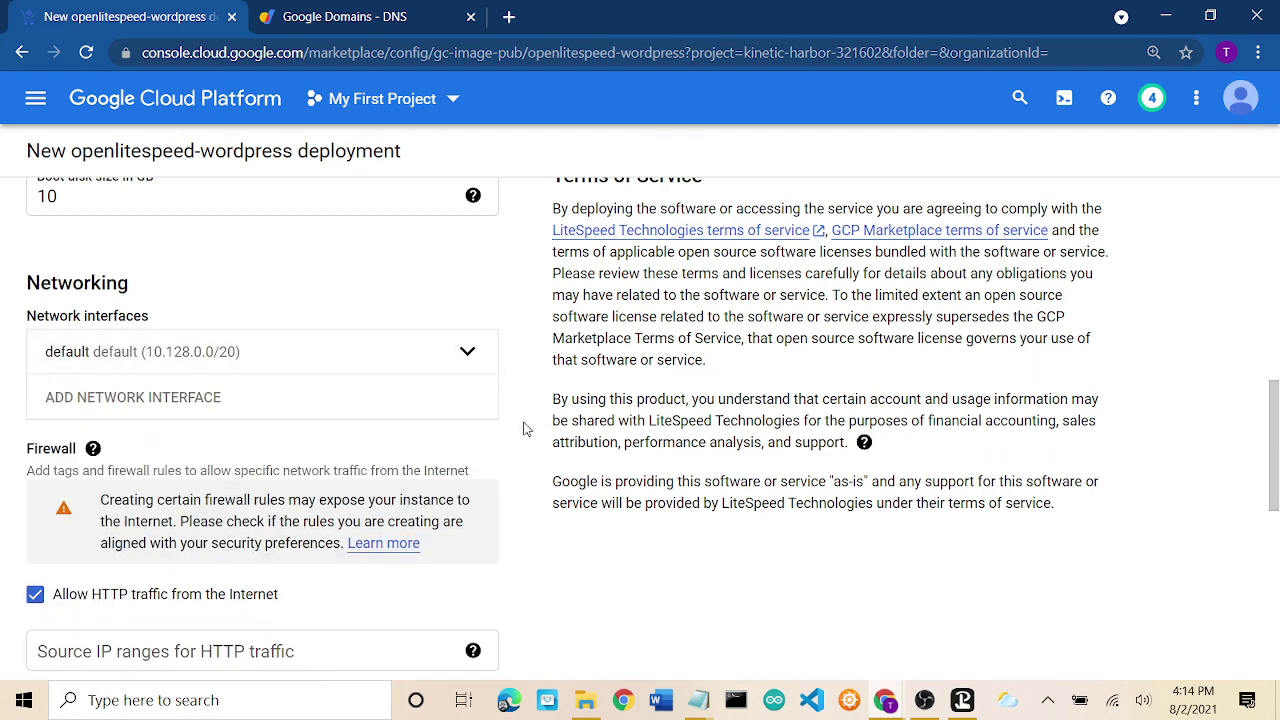
# Accept the GCP Marketplace and LiteSpeed Terms of Service.
pyautogui.scroll(-3, 523, 429)
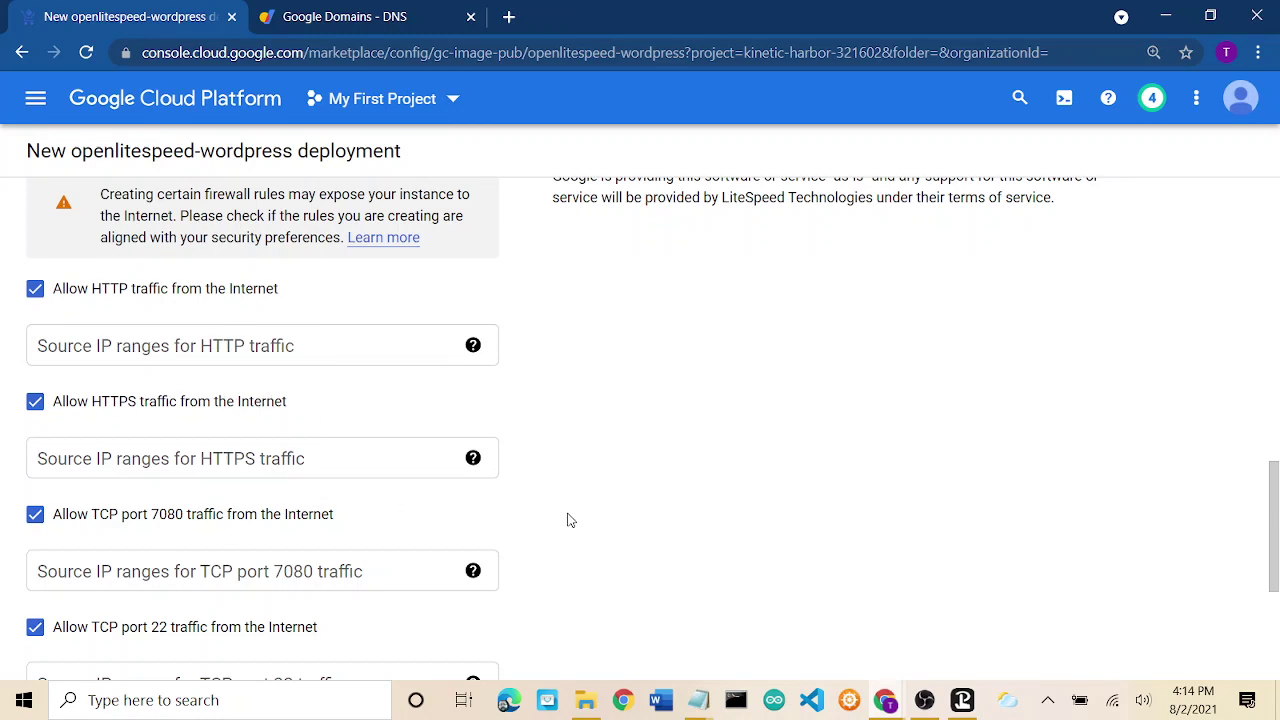
pyautogui.scroll(-5, 570, 520)
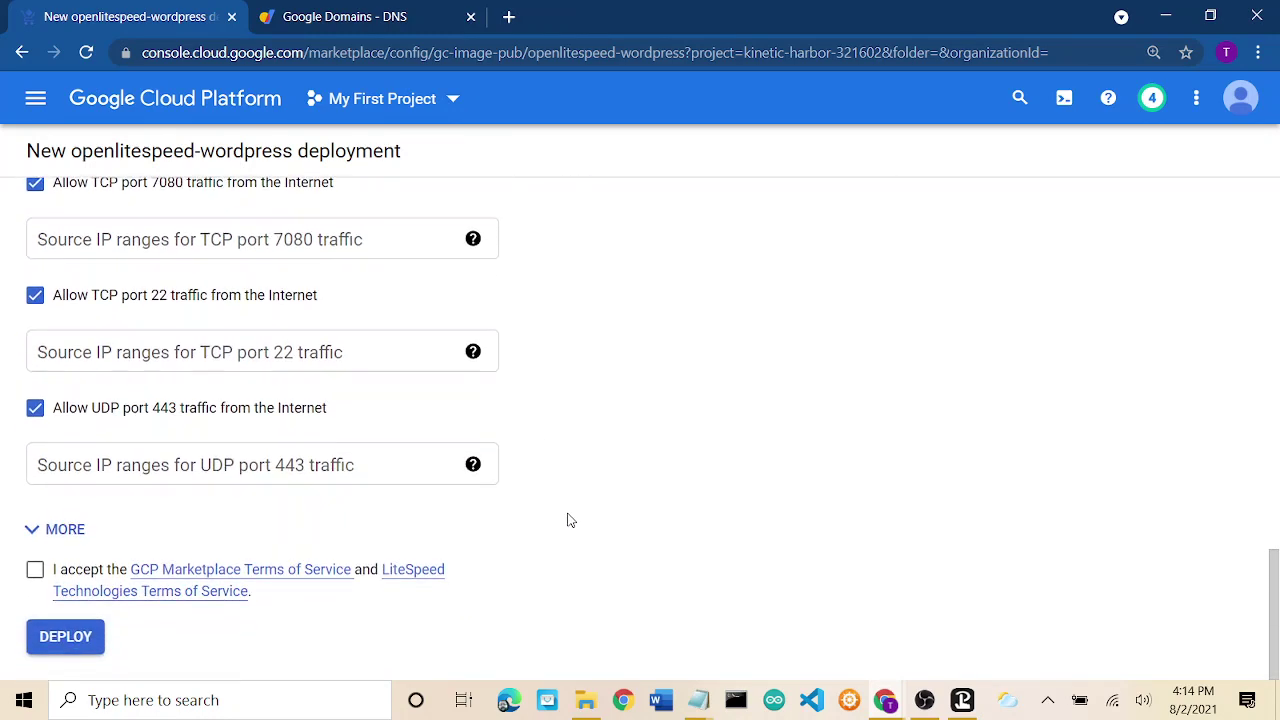
pyautogui.click(35, 570)
pyautogui.click(60, 637)
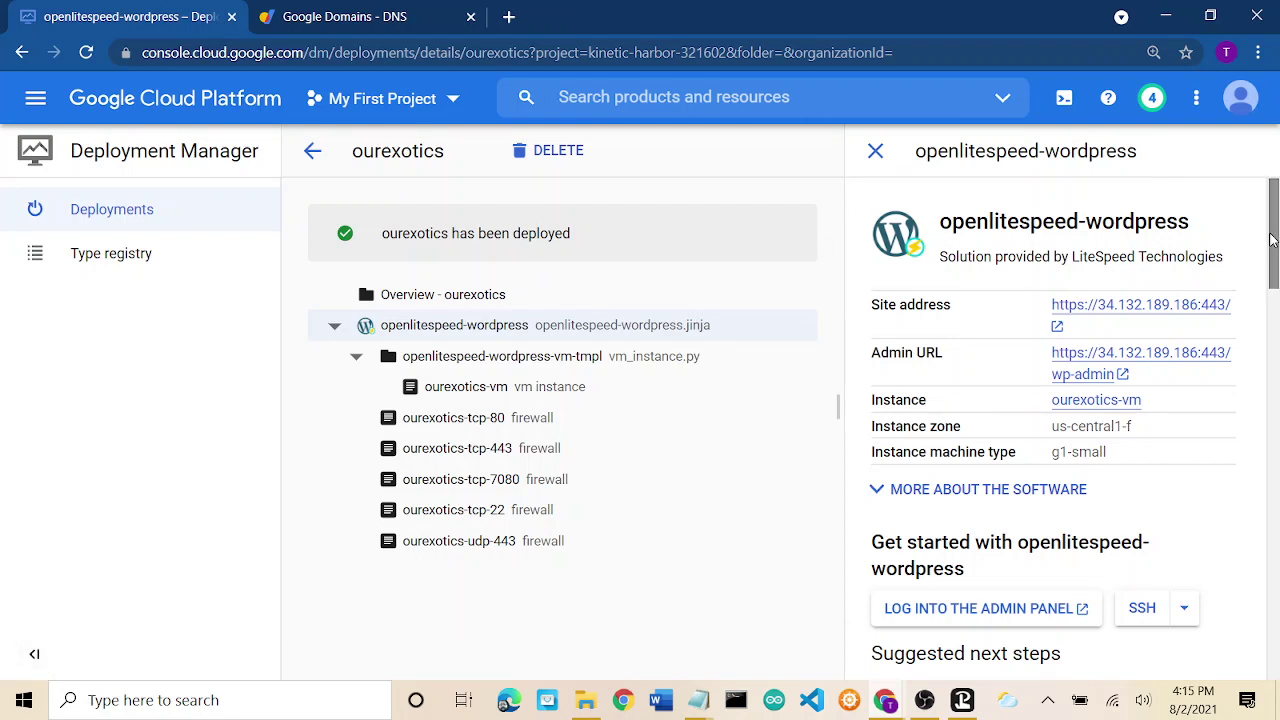
pyautogui.scroll(-1, 1273, 240)
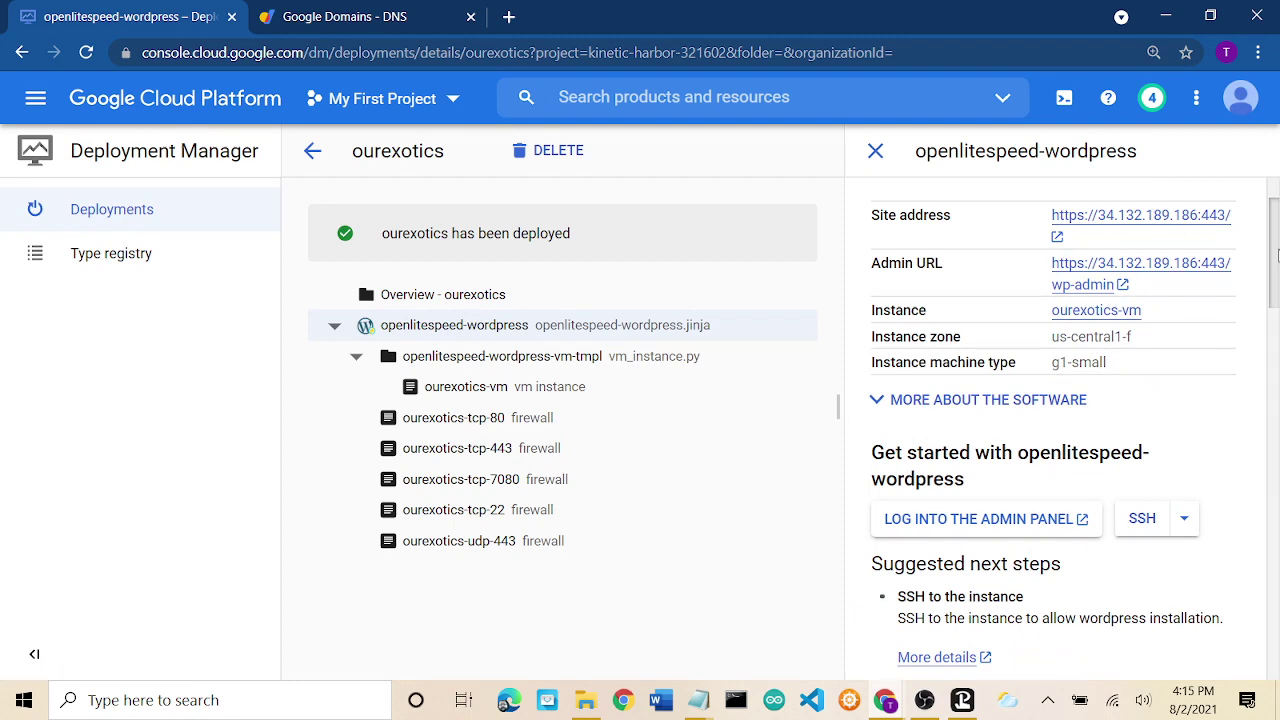
pyautogui.moveTo(1262, 276); pyautogui.dragTo(1276, 155)
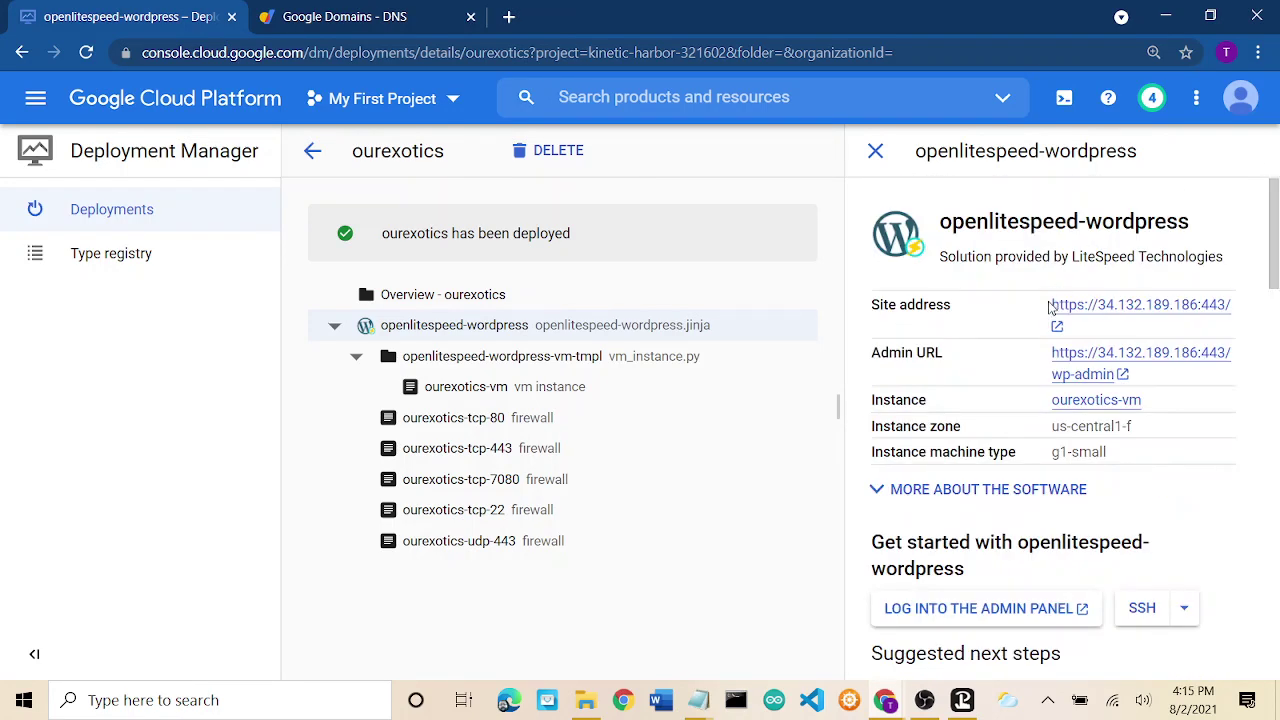
pyautogui.moveTo(1055, 305); pyautogui.dragTo(1200, 310)
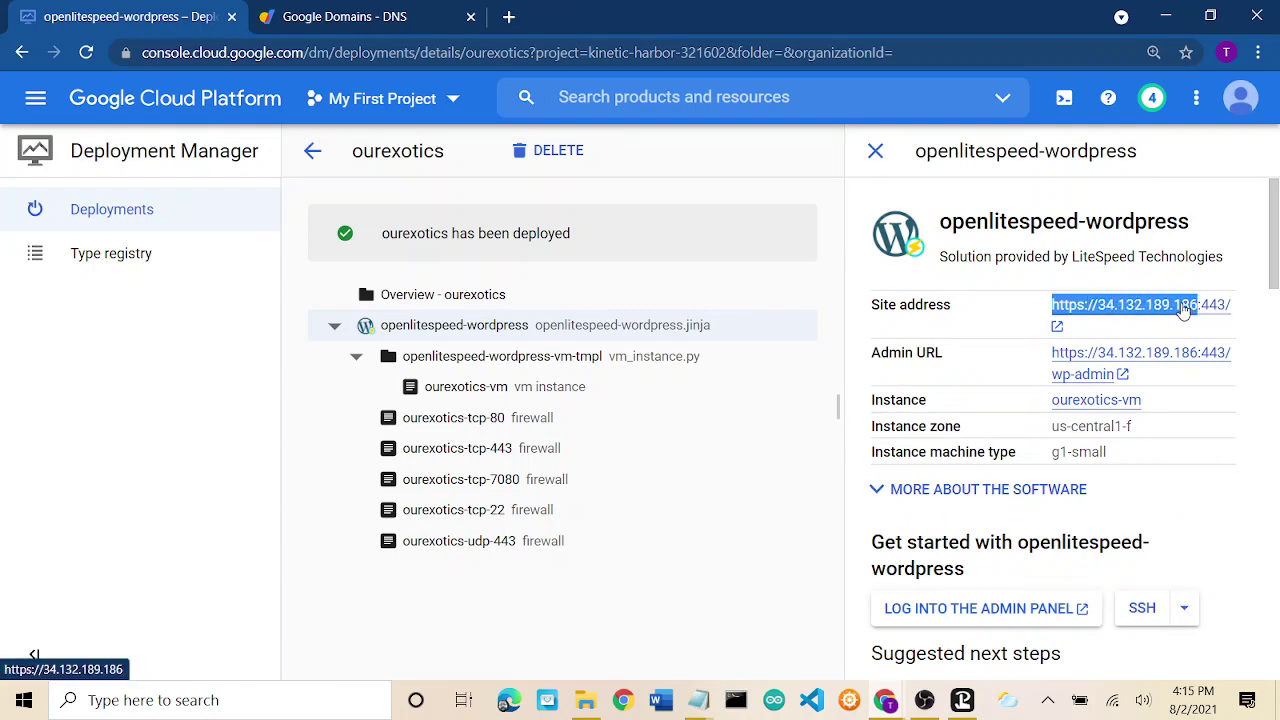
pyautogui.rightClick(1200, 307)
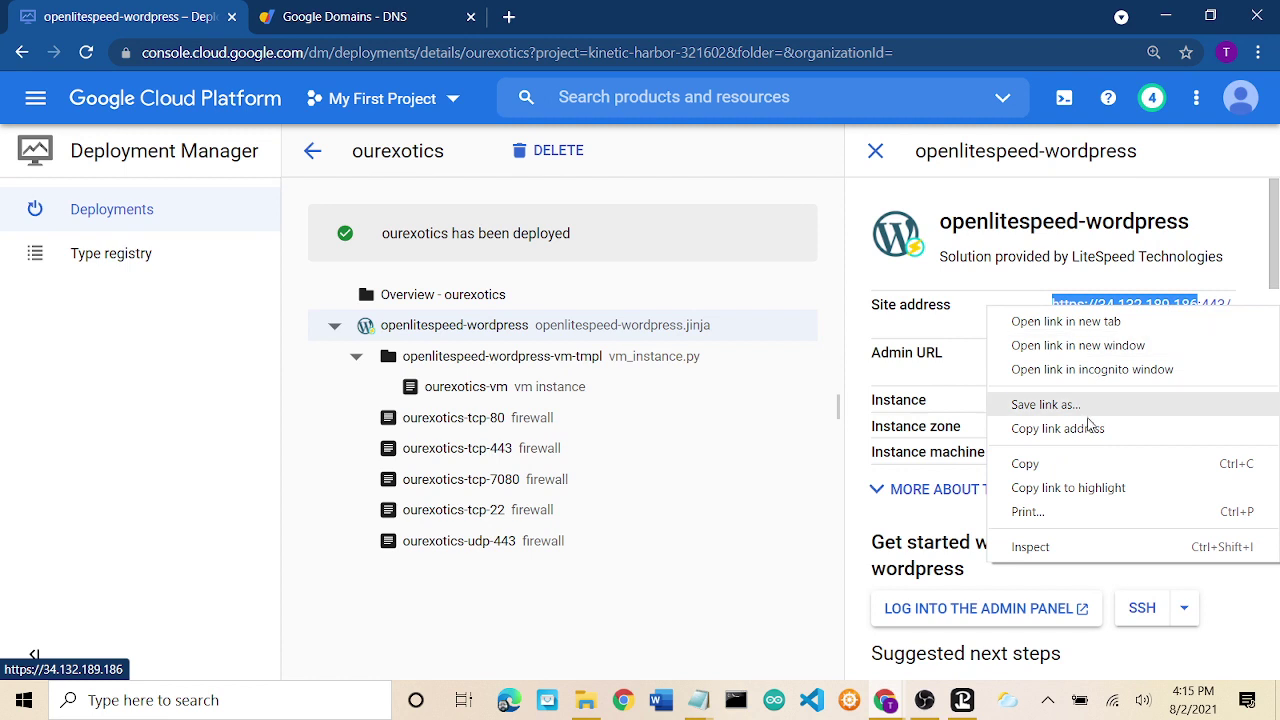
pyautogui.click(1084, 462)
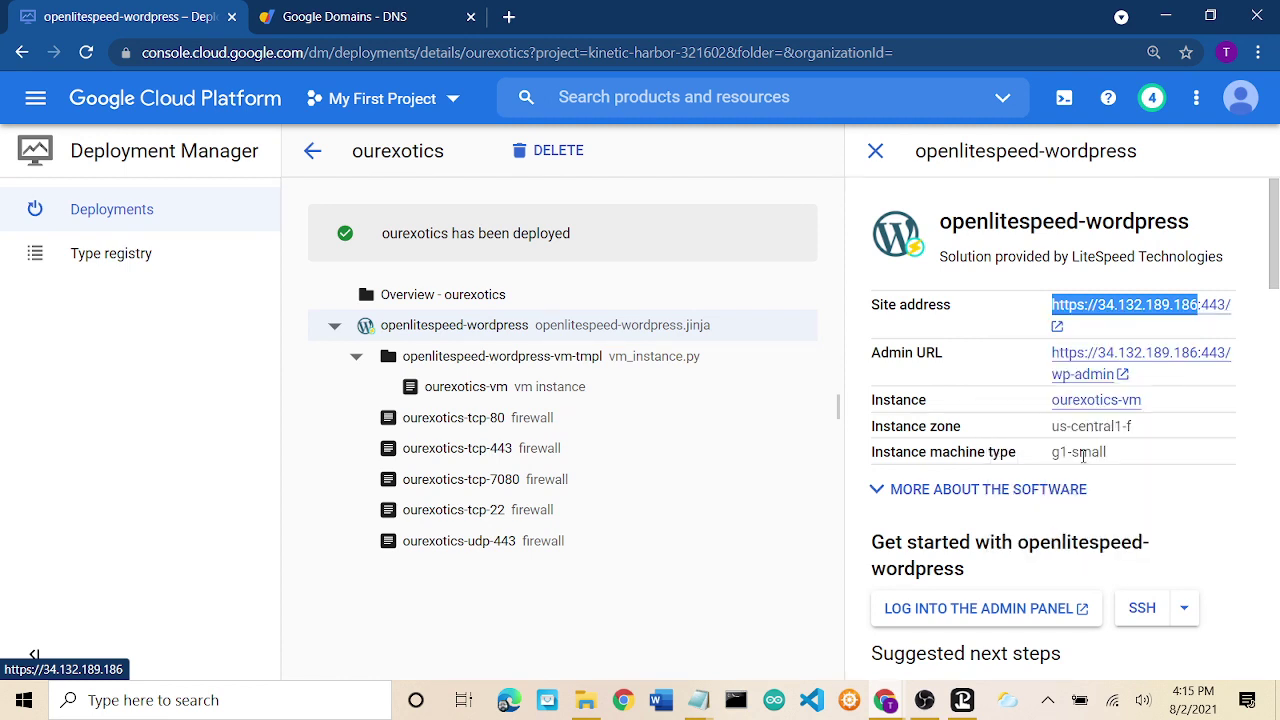
# Return to Google Domains and navigate to ourexotics.net's DNS custom records.
pyautogui.click(365, 20)
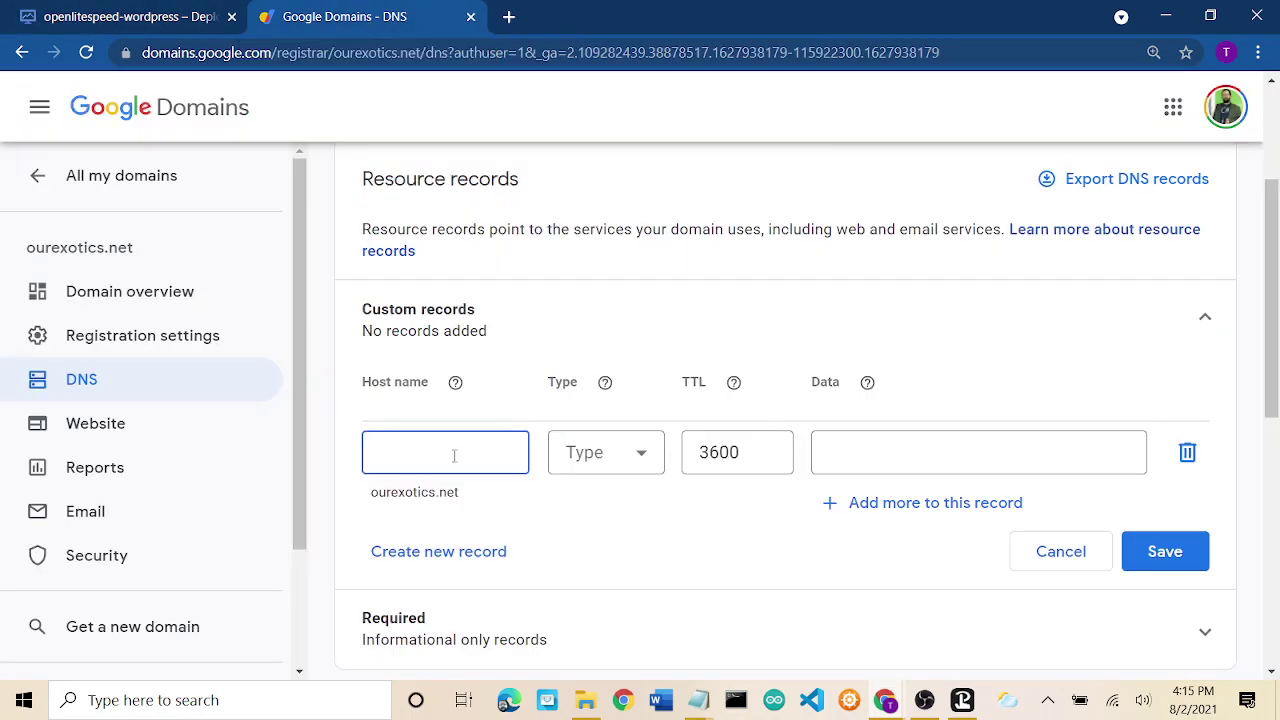
pyautogui.click(554, 337)
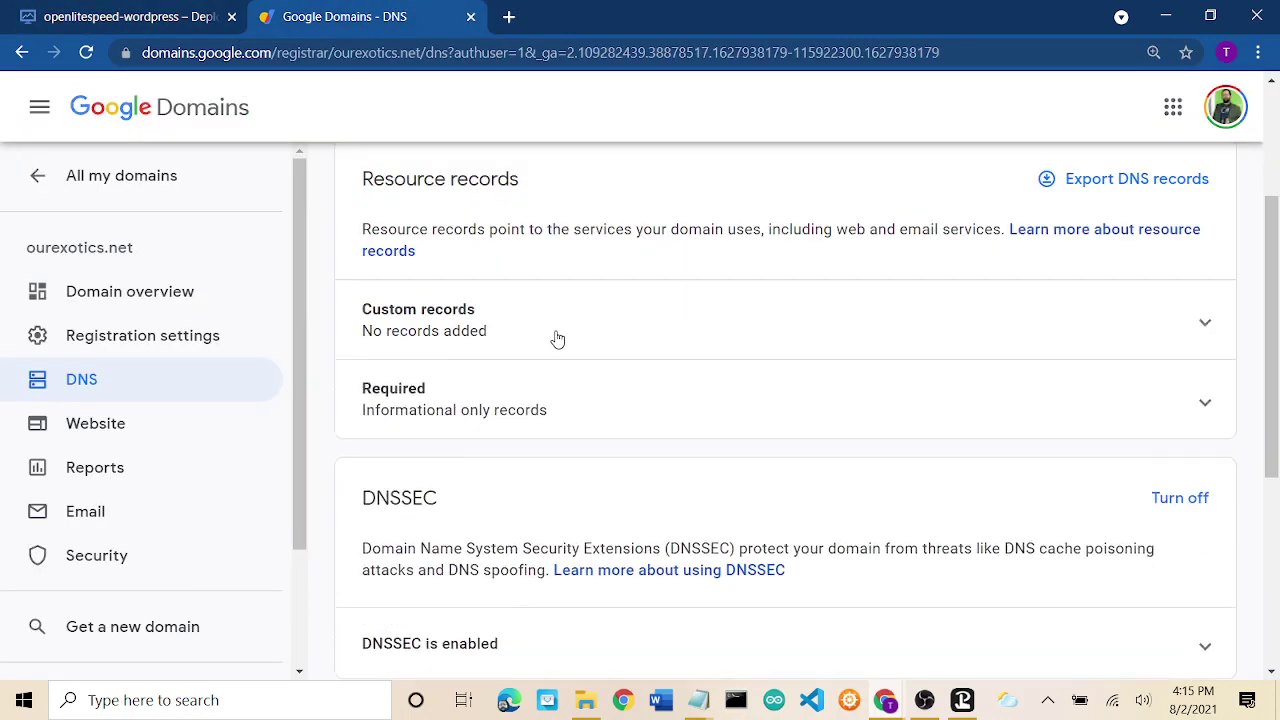
pyautogui.click(443, 331)
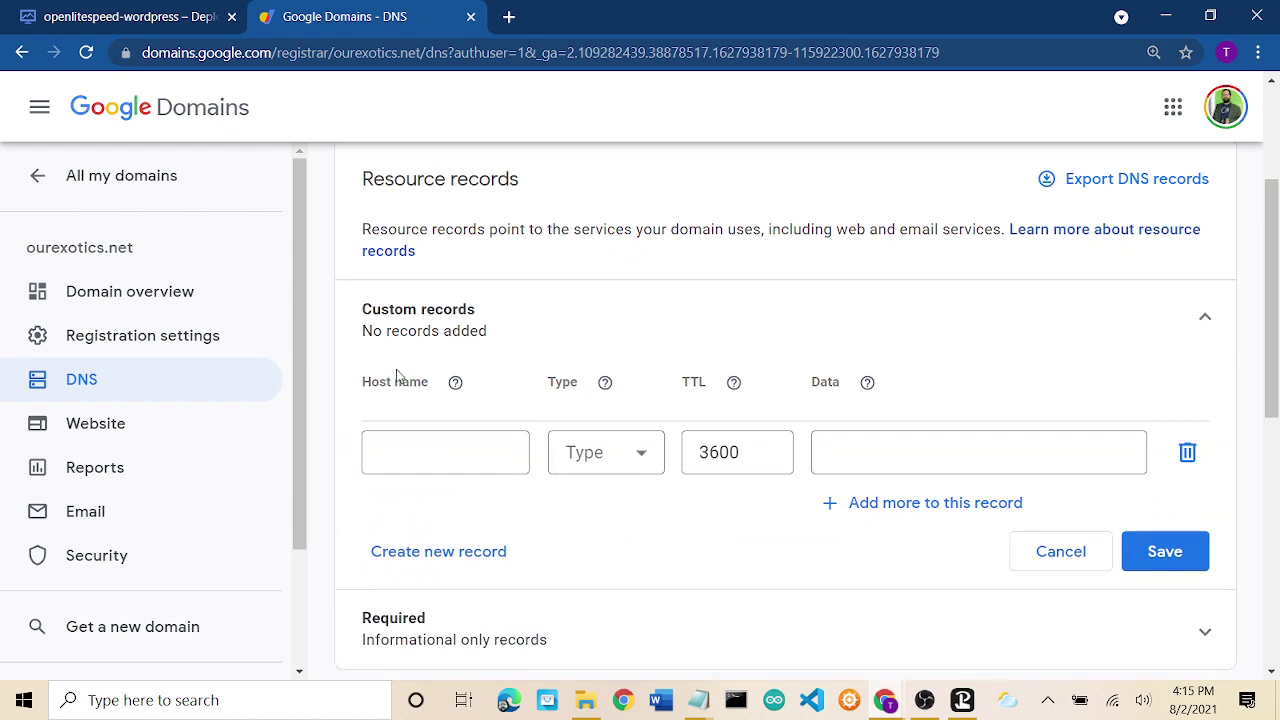
pyautogui.click(122, 180)
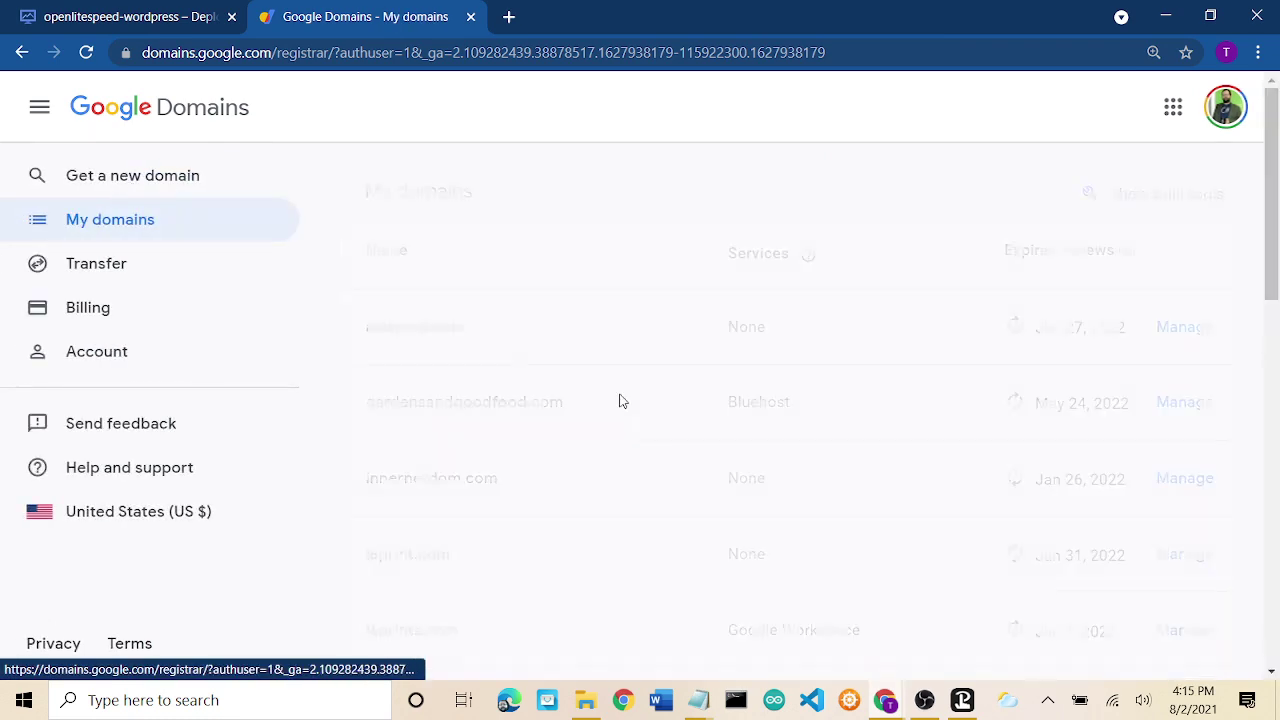
pyautogui.scroll(-4, 621, 402)
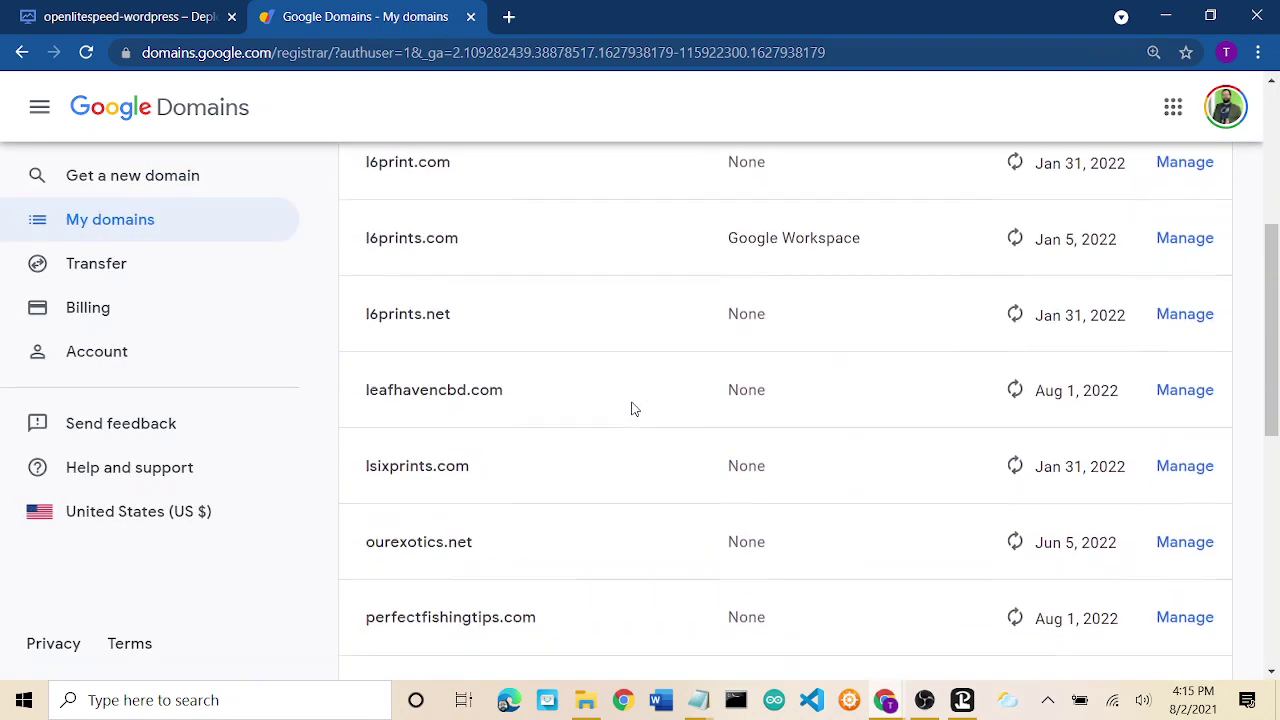
pyautogui.scroll(-3, 632, 408)
pyautogui.click(409, 340)
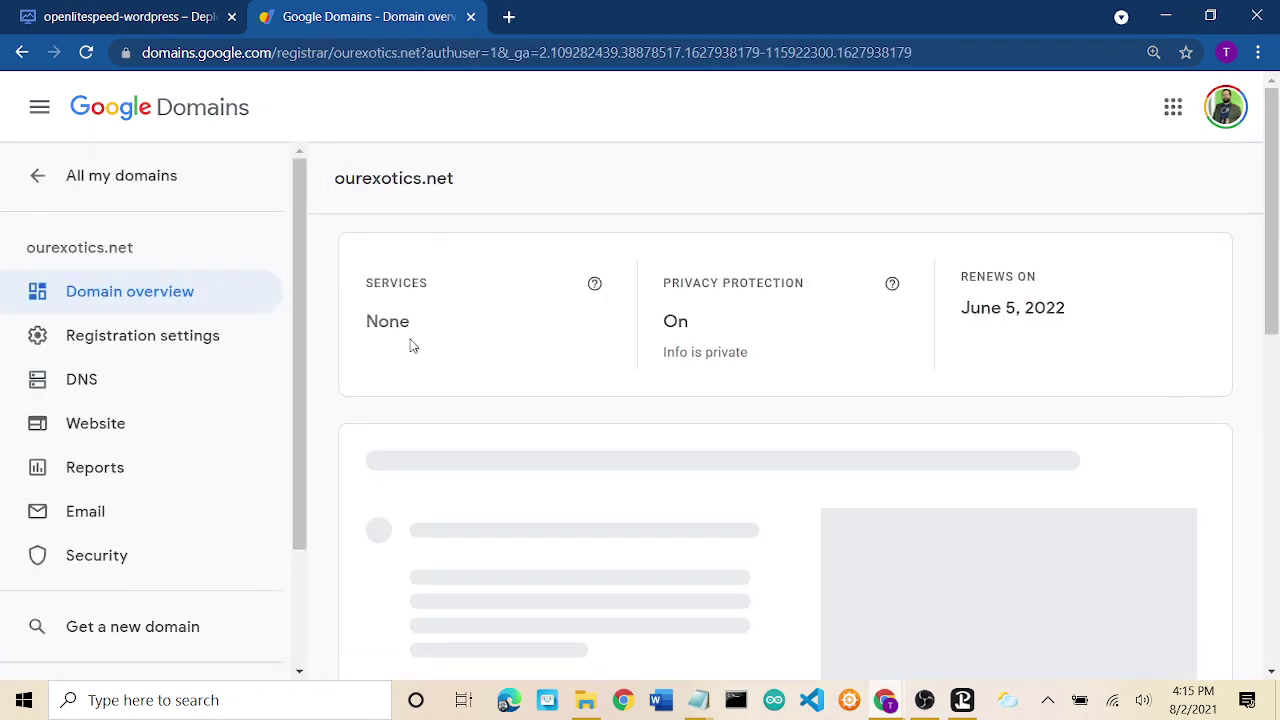
pyautogui.click(88, 382)
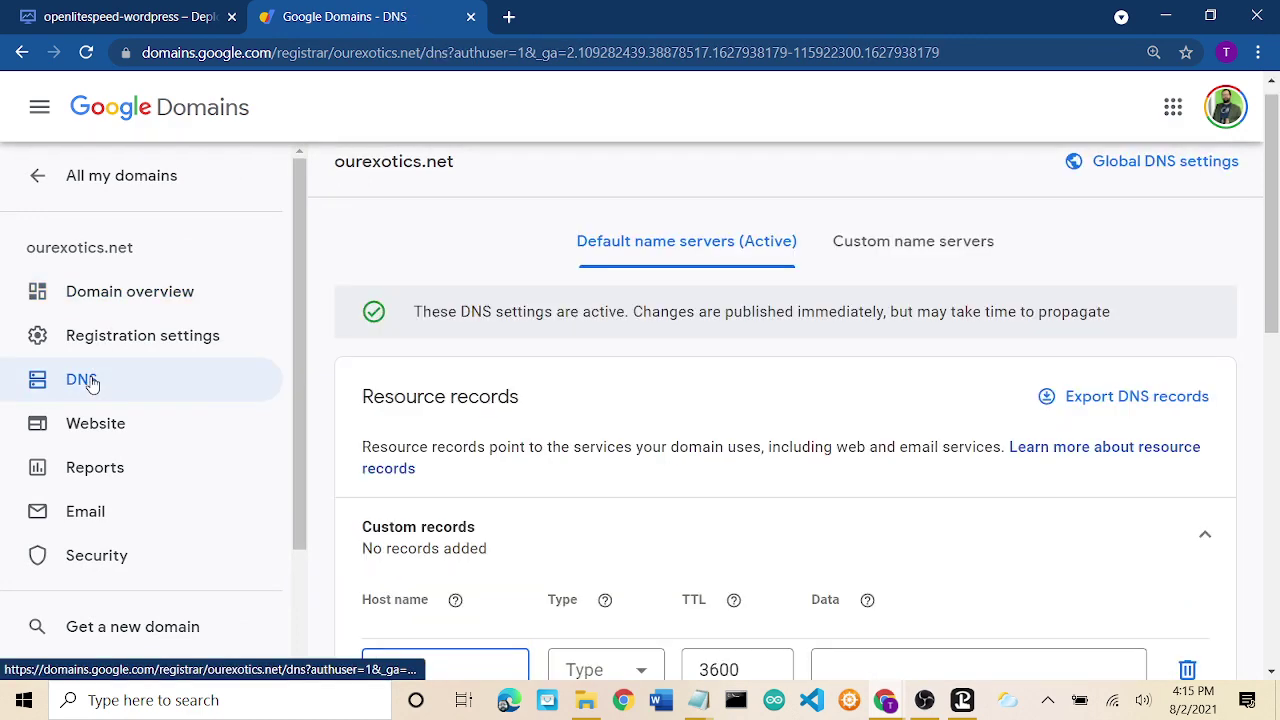
pyautogui.scroll(-3, 603, 455)
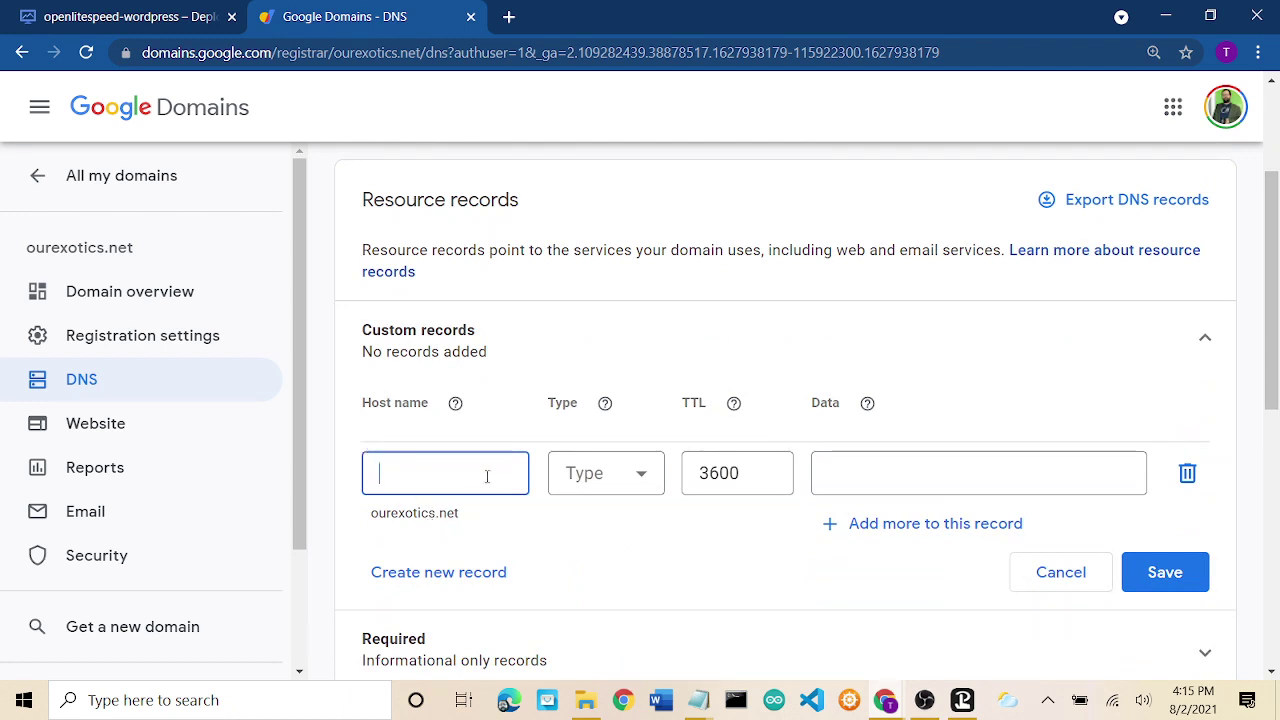
# Create an A record with TTL 3600 pointing to 34.132.189.186.
pyautogui.click(599, 480)
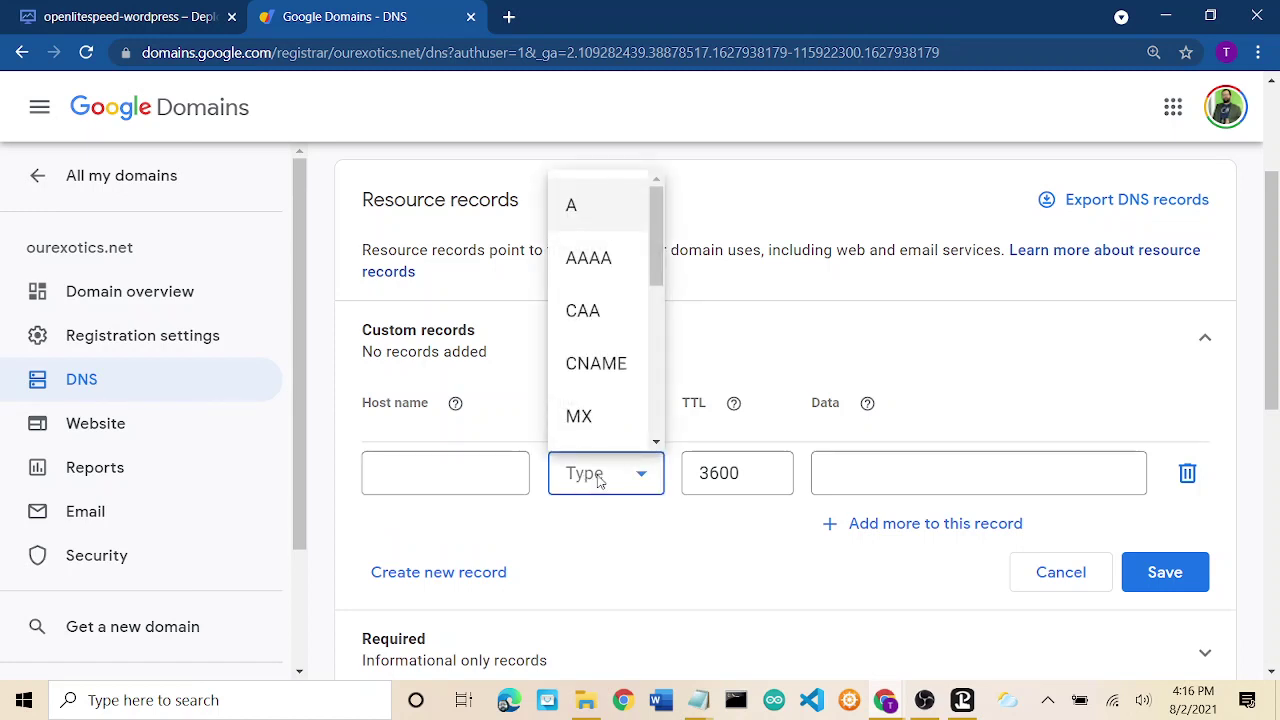
pyautogui.click(577, 220)
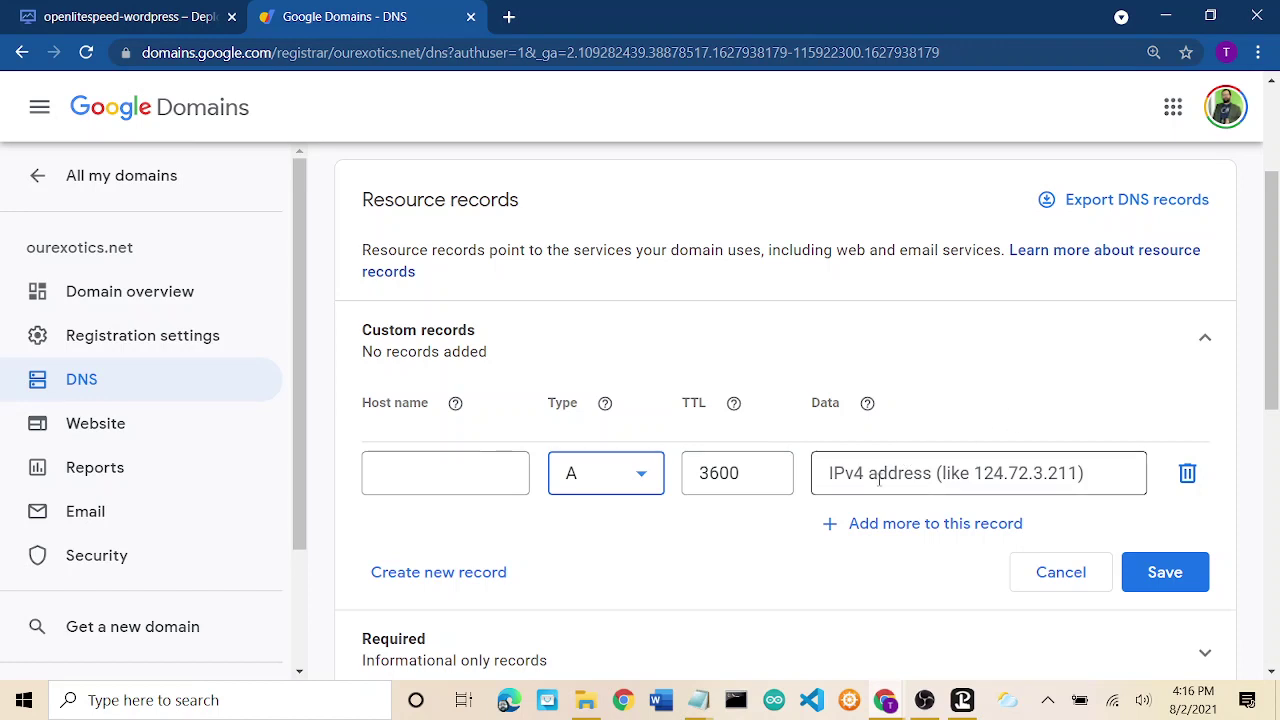
pyautogui.click(911, 478)
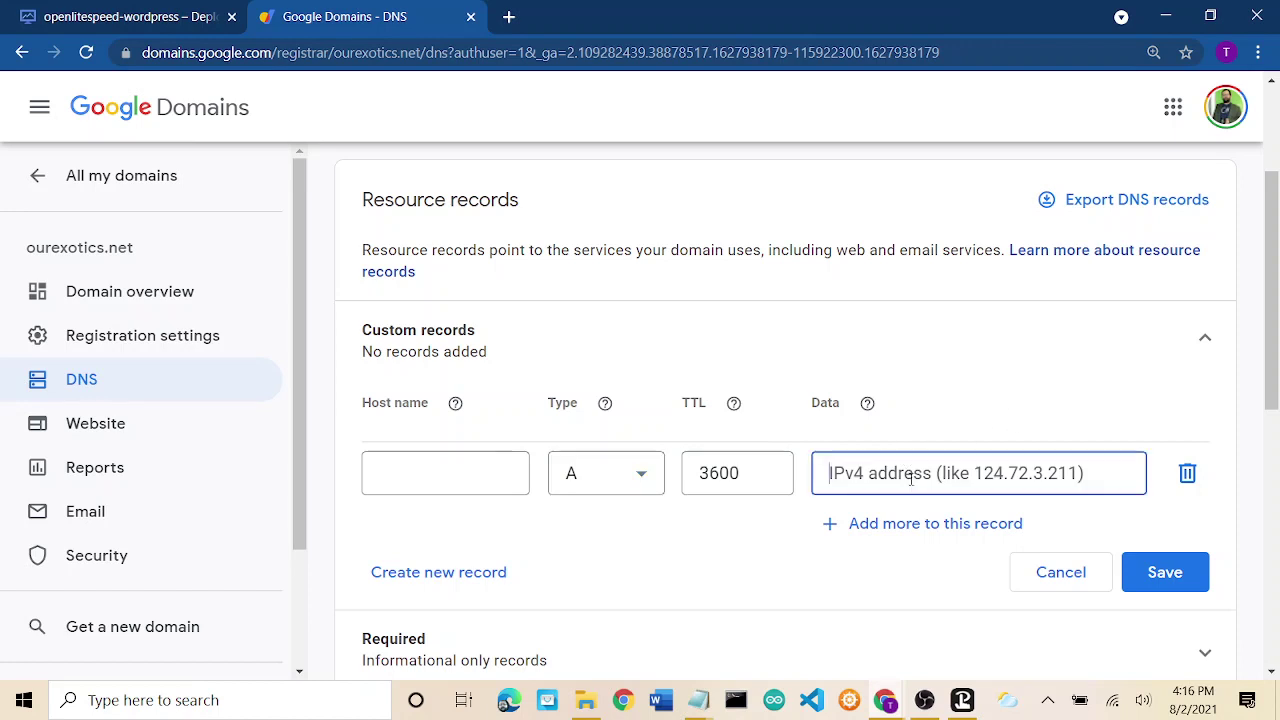
pyautogui.rightClick(971, 473)
pyautogui.click(1012, 318)
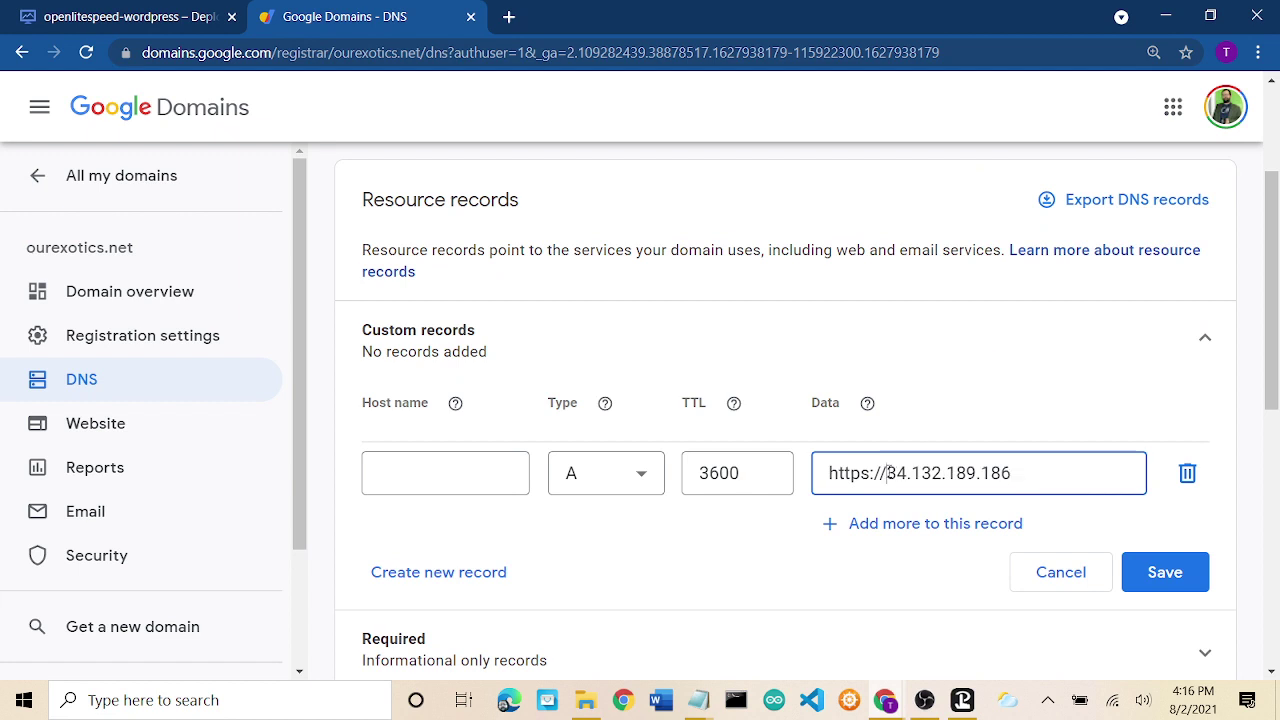
pyautogui.moveTo(886, 473); pyautogui.dragTo(800, 486)
pyautogui.press('BackSpace')
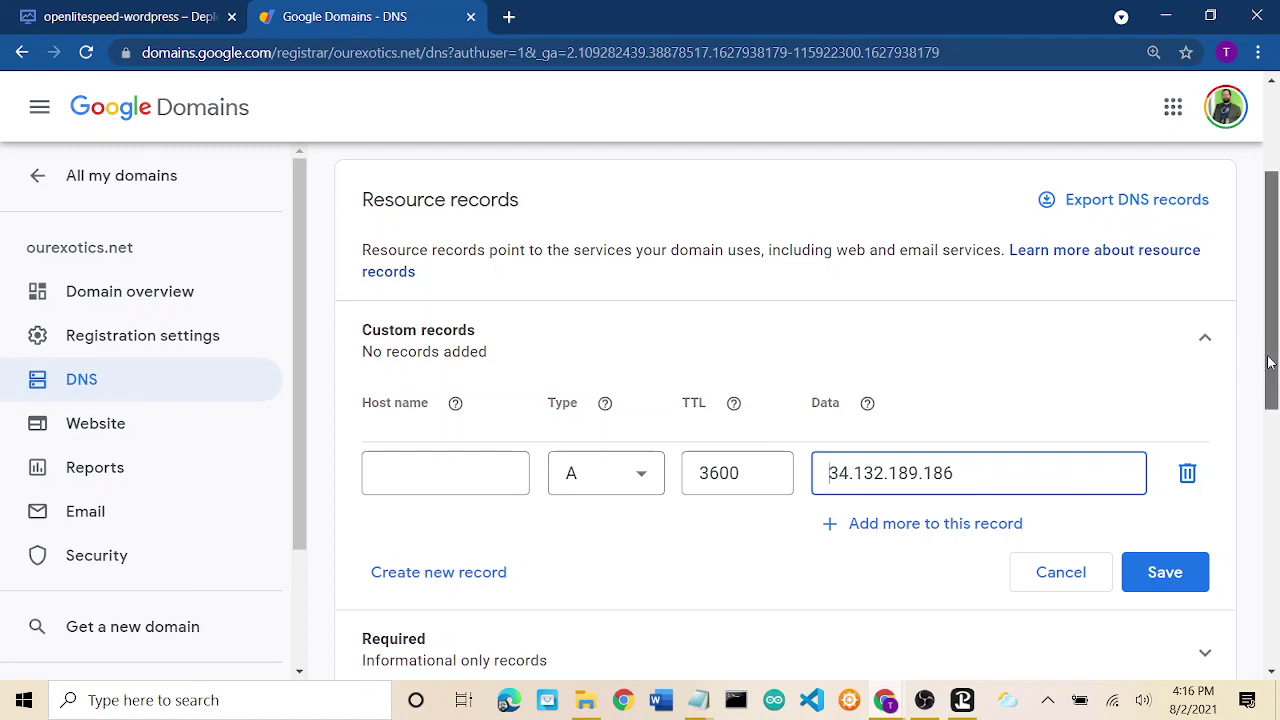
pyautogui.scroll(-1, 1274, 407)
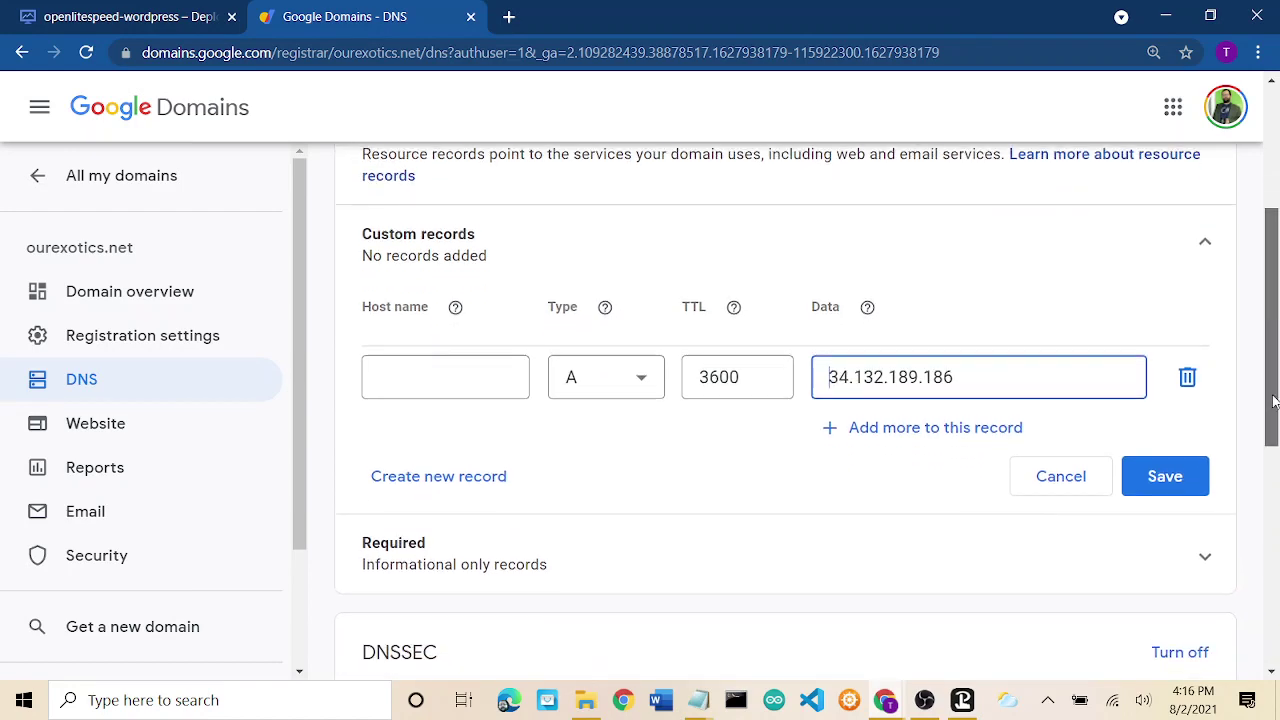
# Save the ourexotics.net A record pointing to 34.132.189.186, then return to the deployment page.
pyautogui.click(1163, 456)
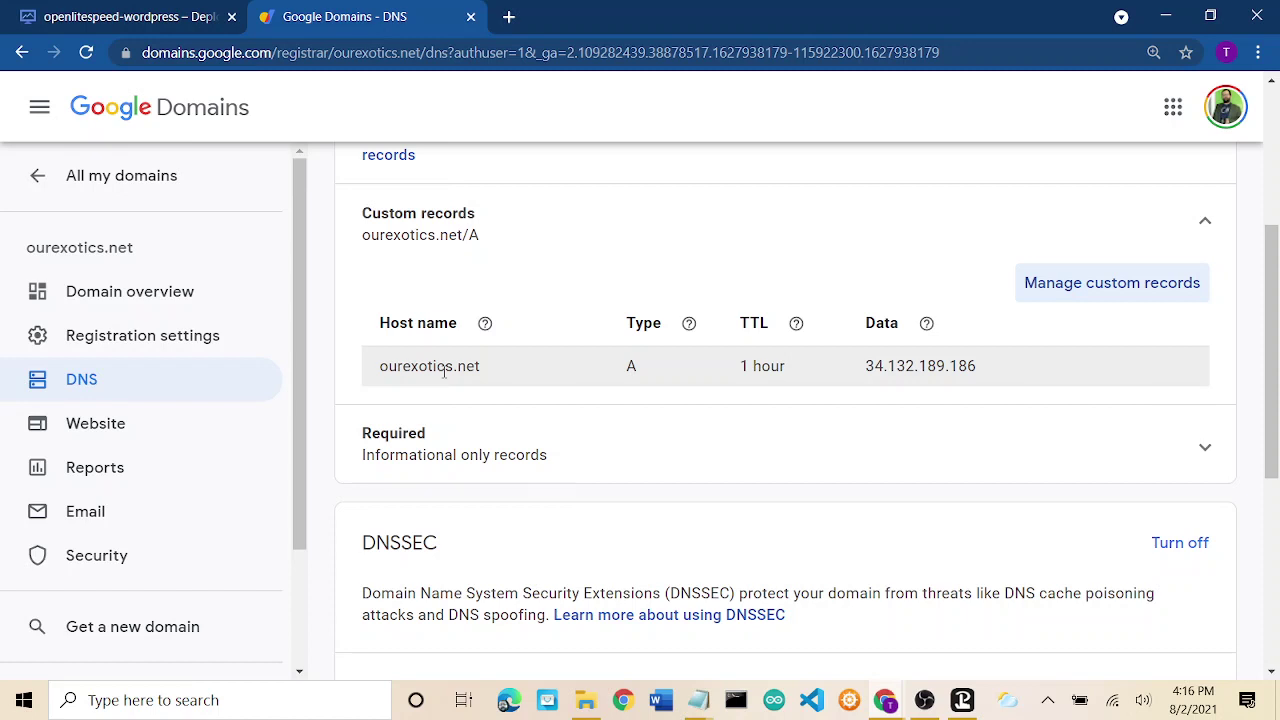
pyautogui.doubleClick(912, 364)
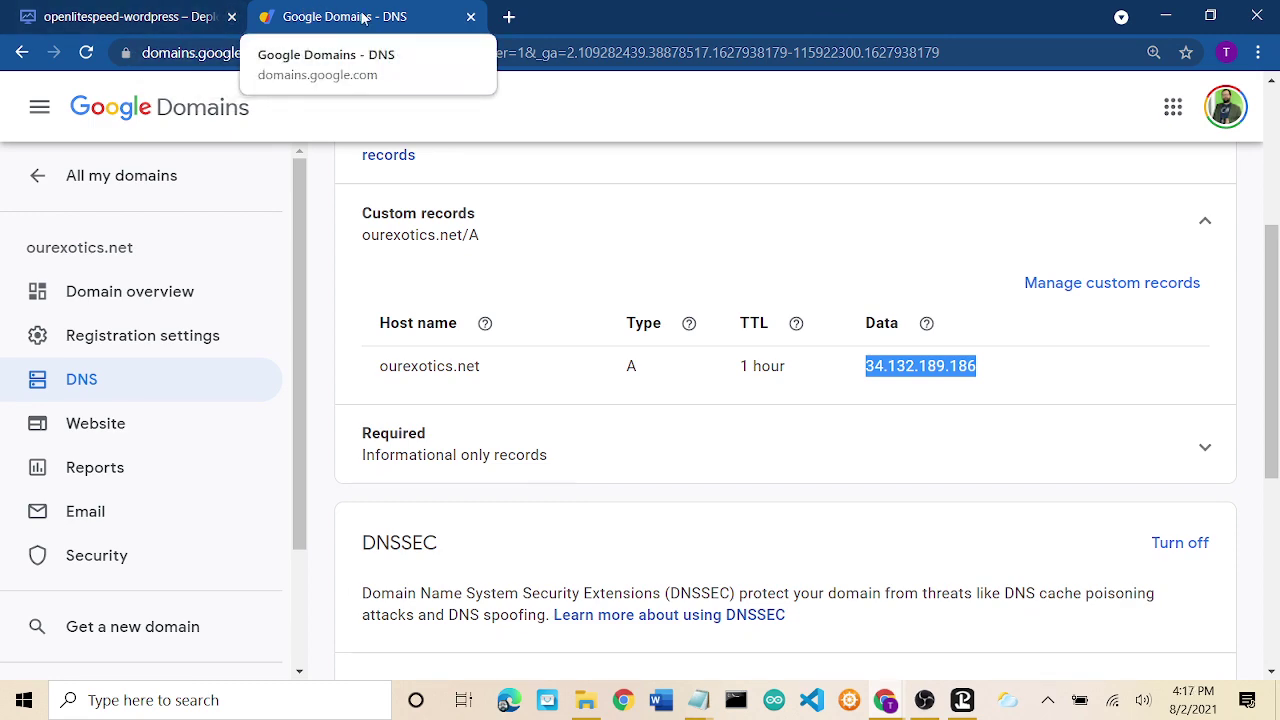
pyautogui.click(140, 13)
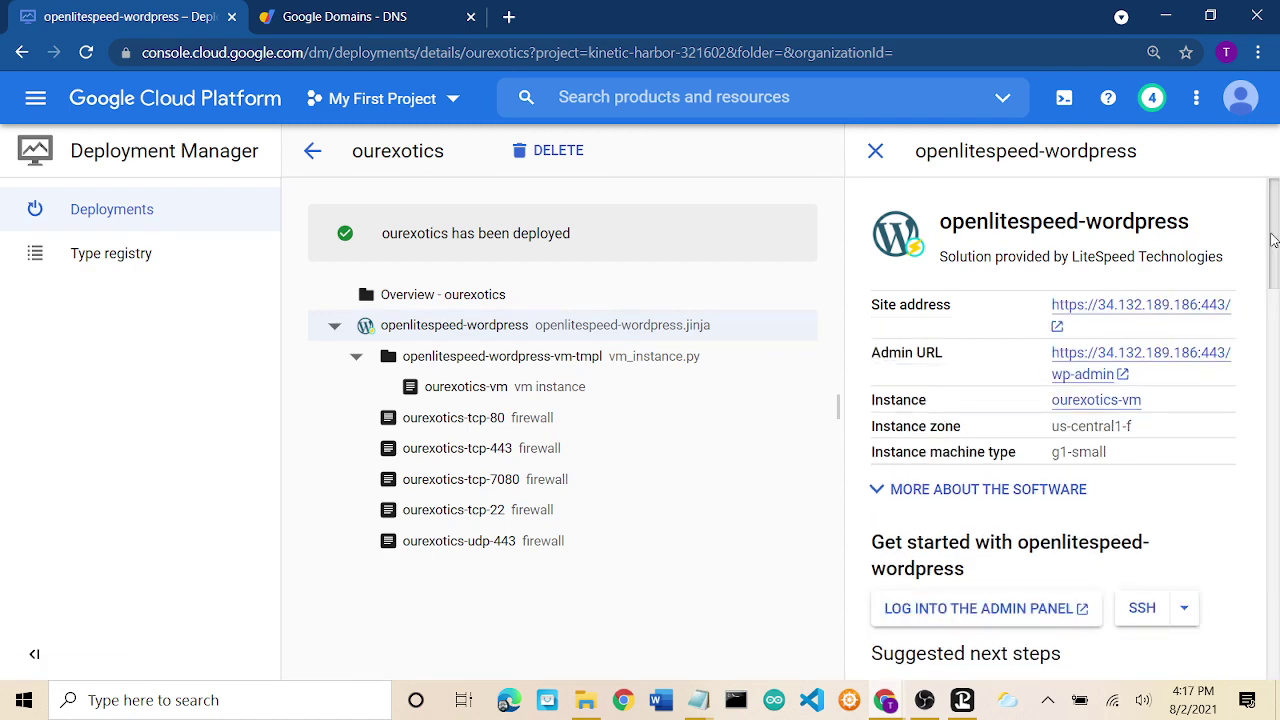
# Open the Google Cloud console home for My First Project in a second tab.
pyautogui.moveTo(1272, 240)
pyautogui.mouseDown()
pyautogui.moveTo(1277, 298)
pyautogui.moveTo(1277, 228)
pyautogui.mouseUp()
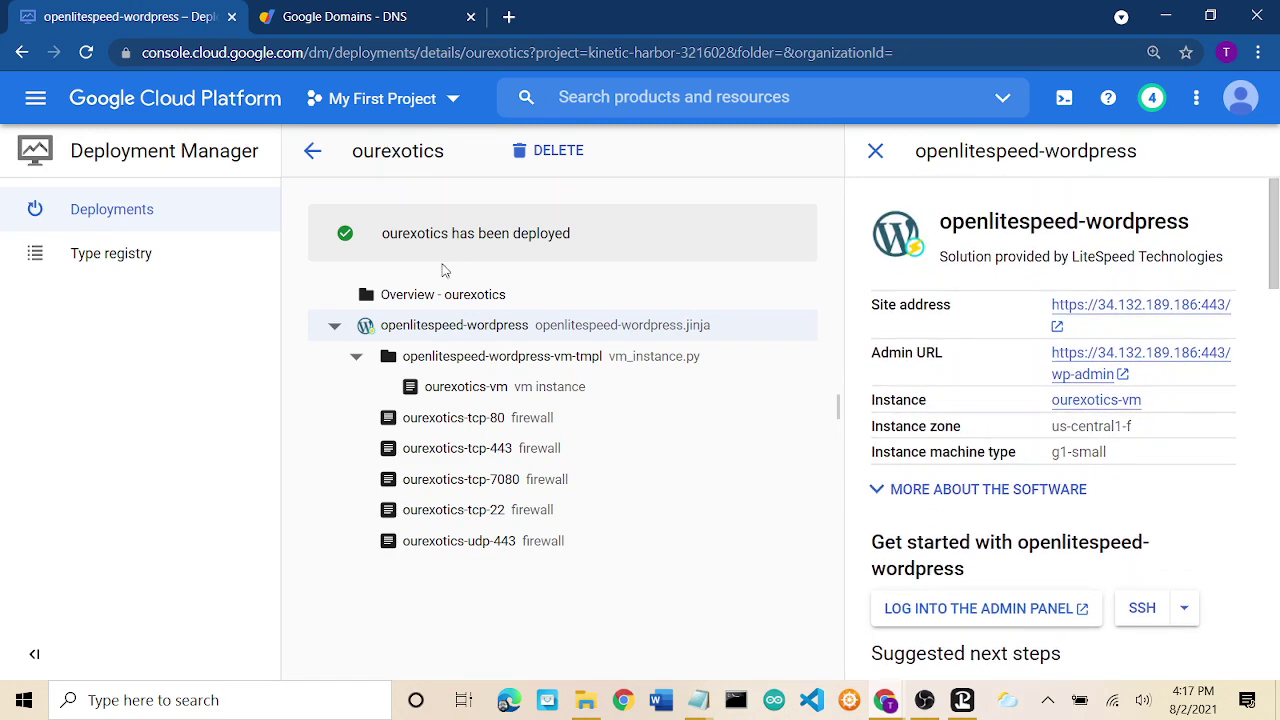
pyautogui.rightClick(145, 106)
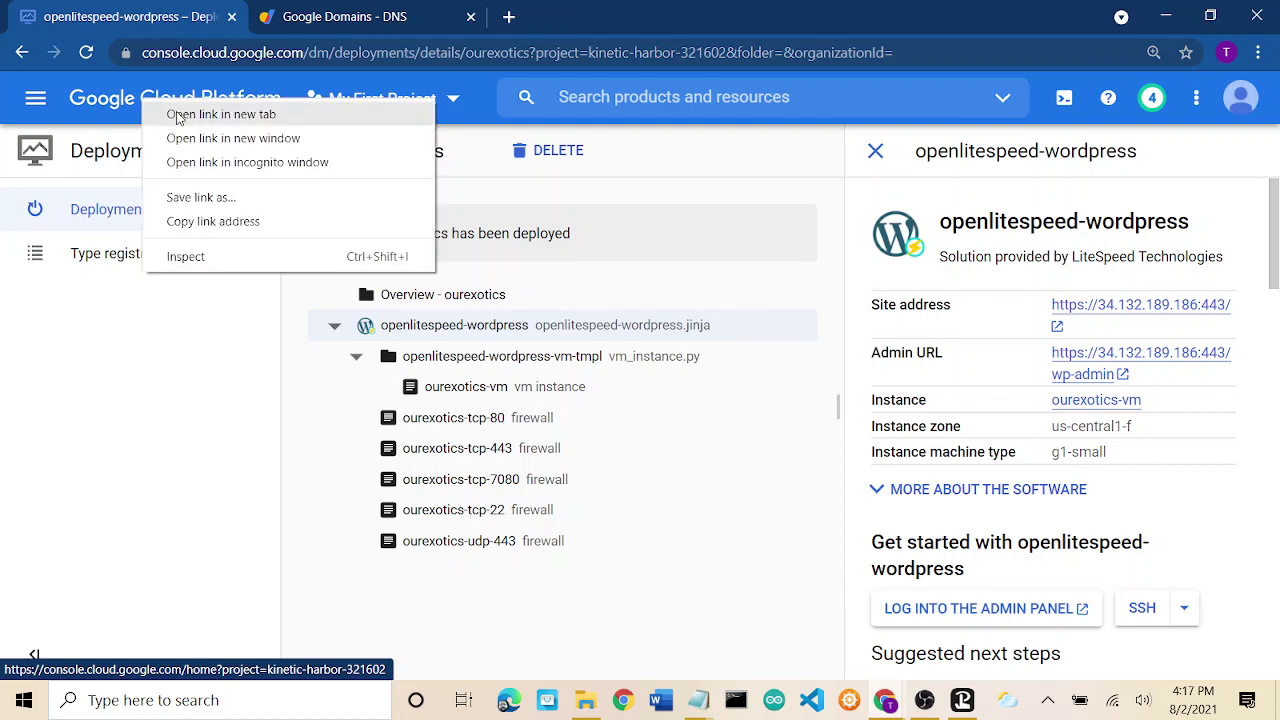
pyautogui.click(177, 117)
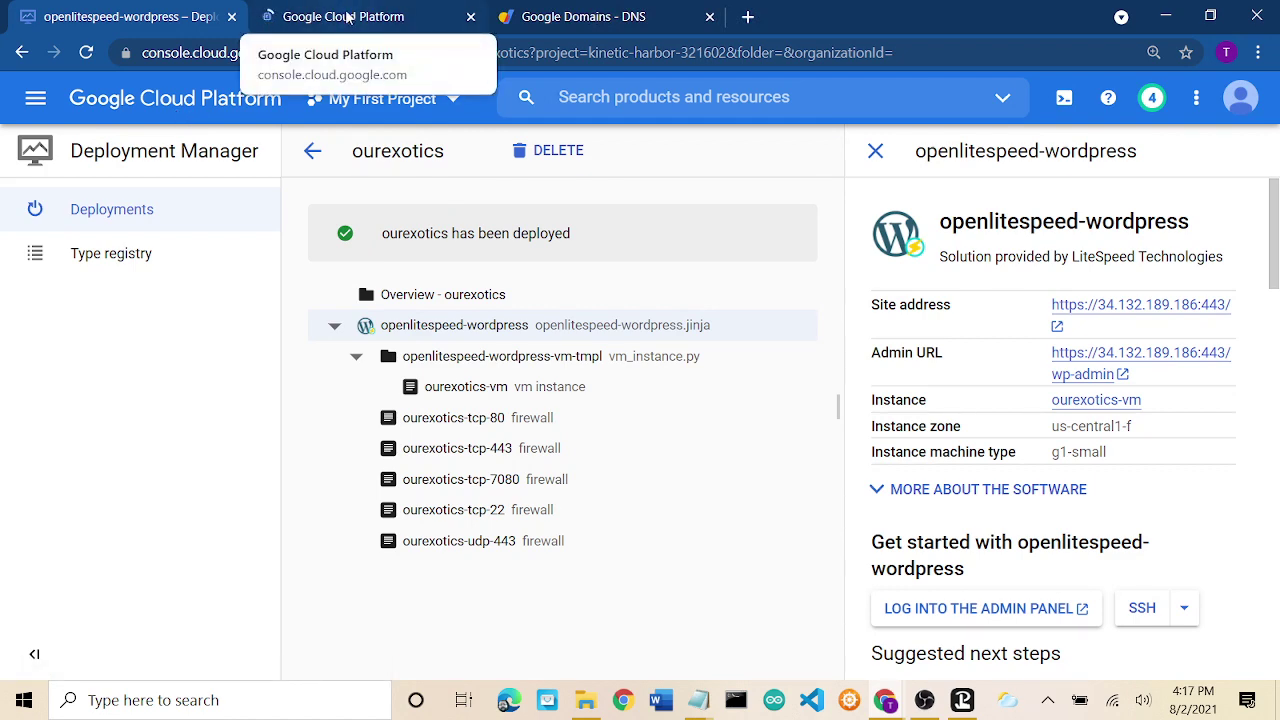
pyautogui.click(347, 17)
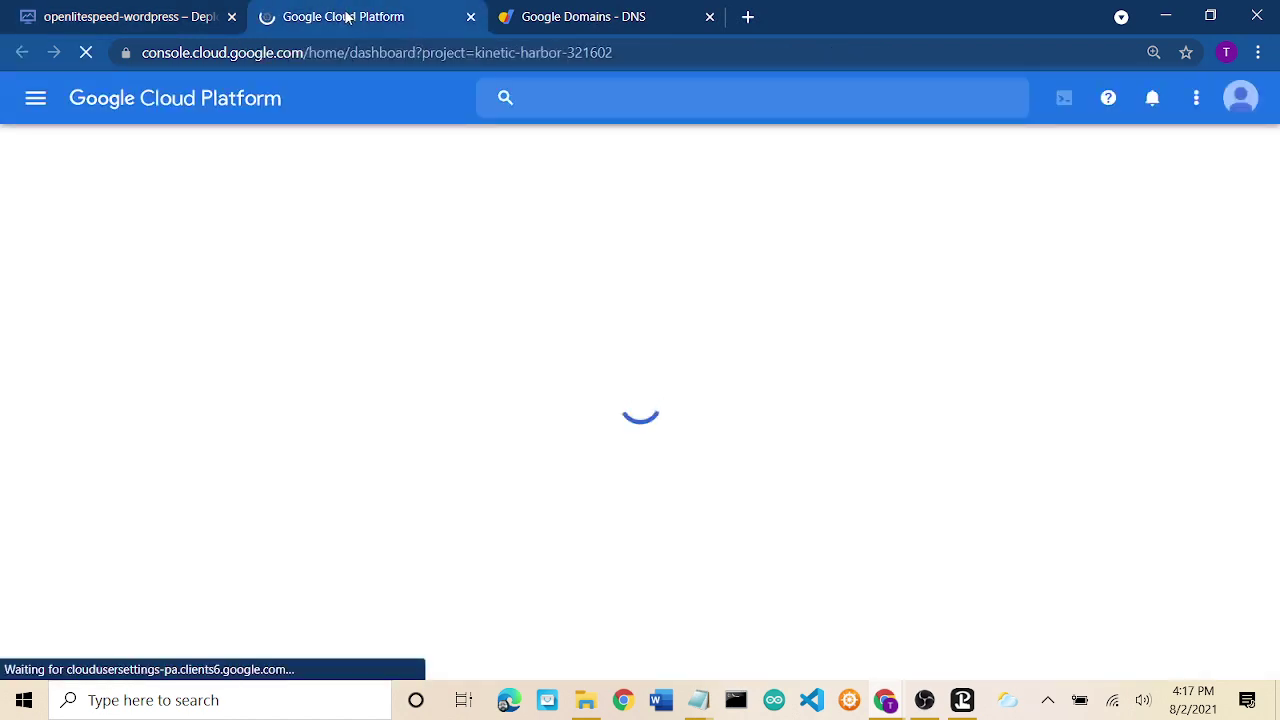
pyautogui.click(151, 16)
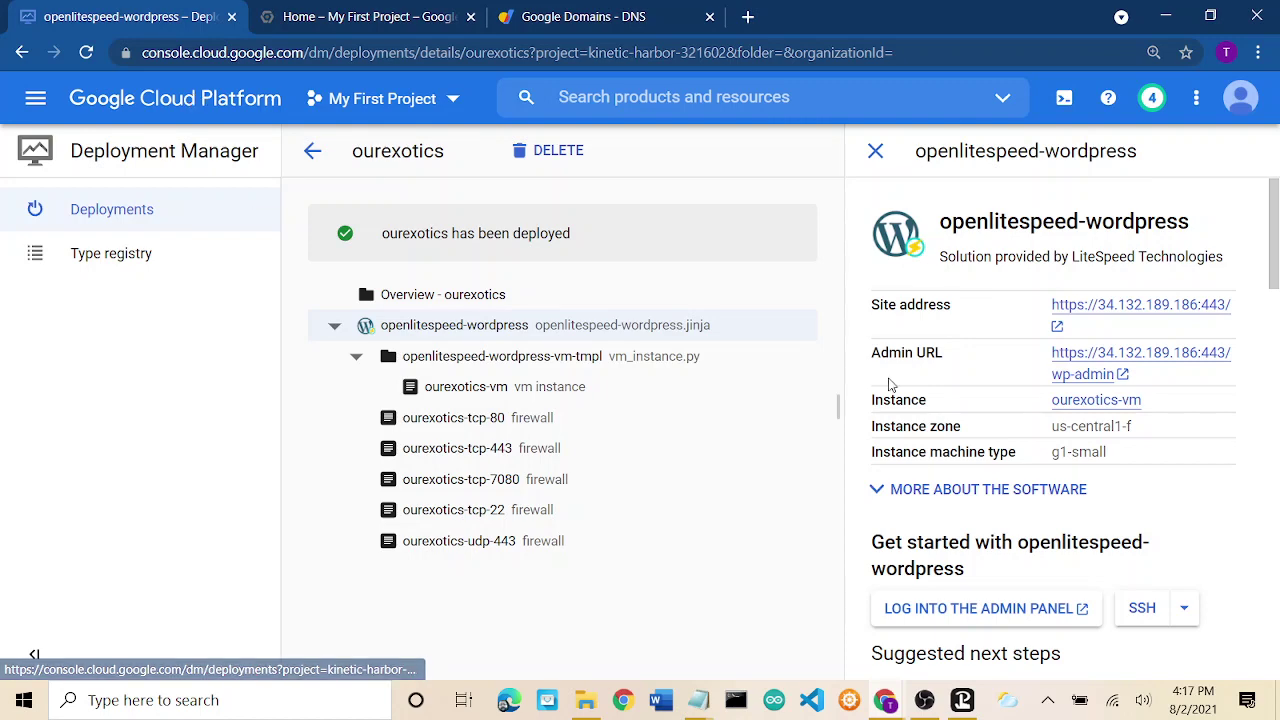
pyautogui.scroll(-4, 888, 385)
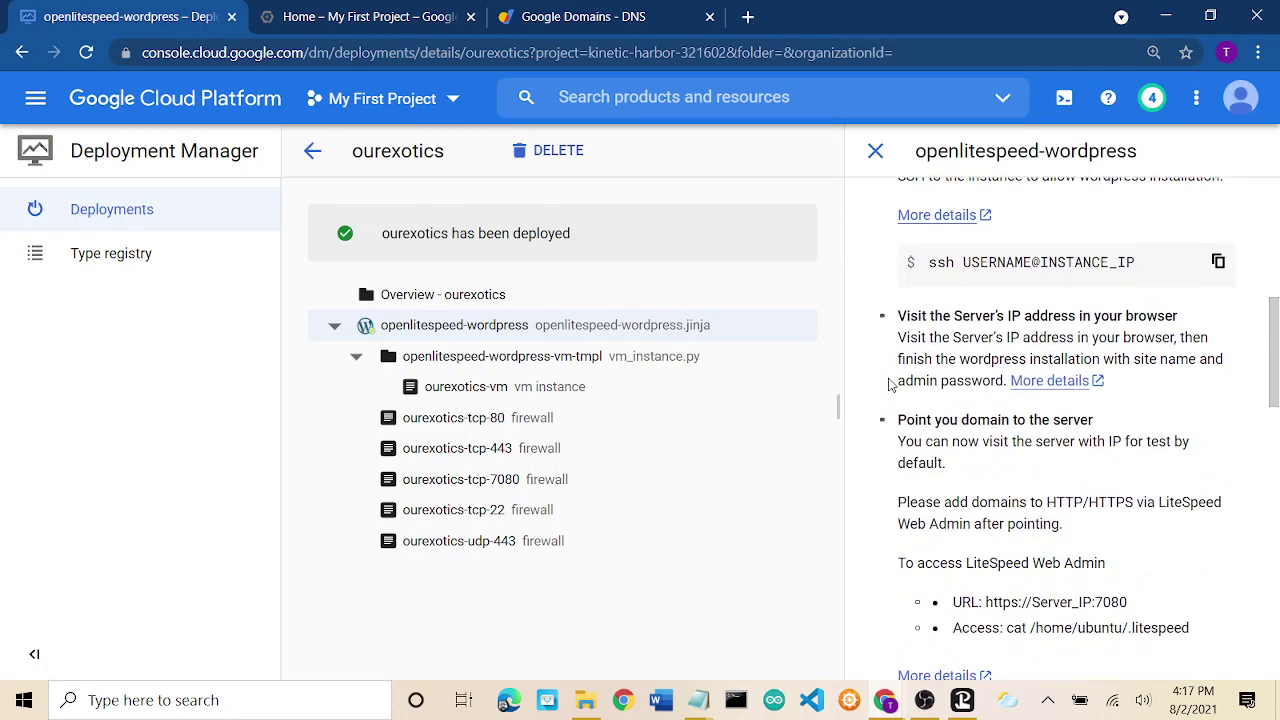
pyautogui.scroll(6, 888, 385)
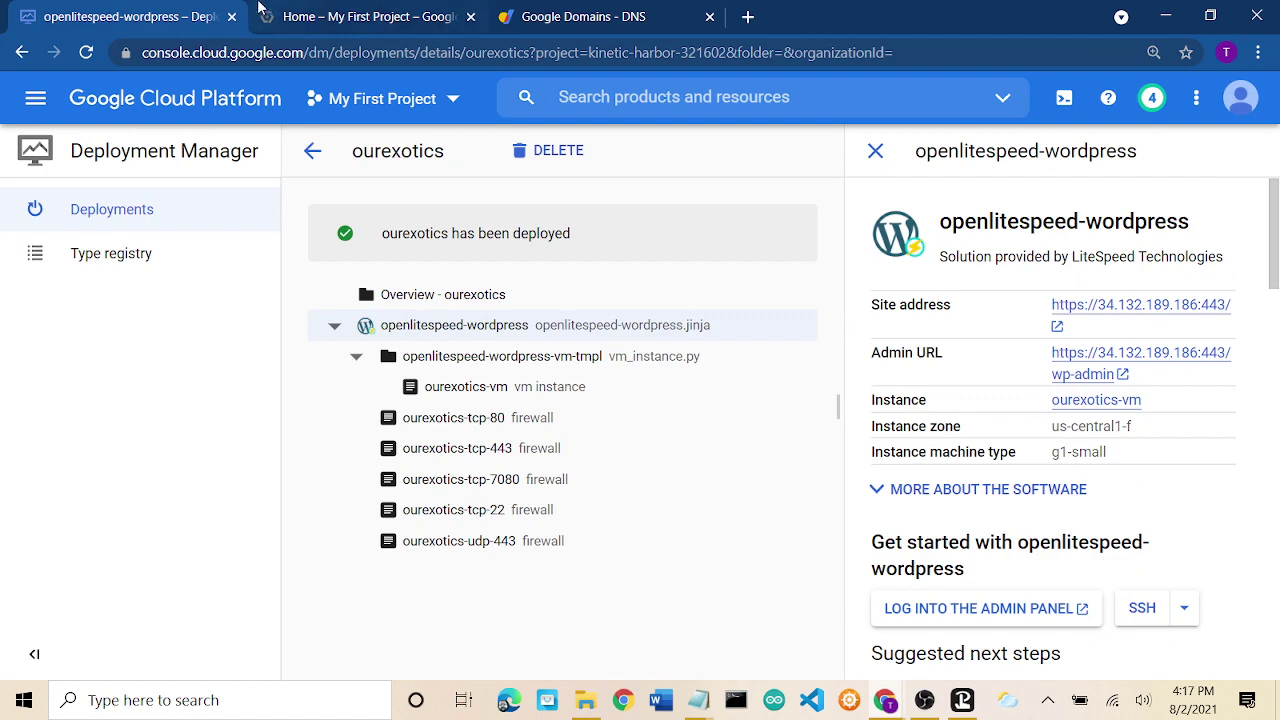
pyautogui.click(346, 12)
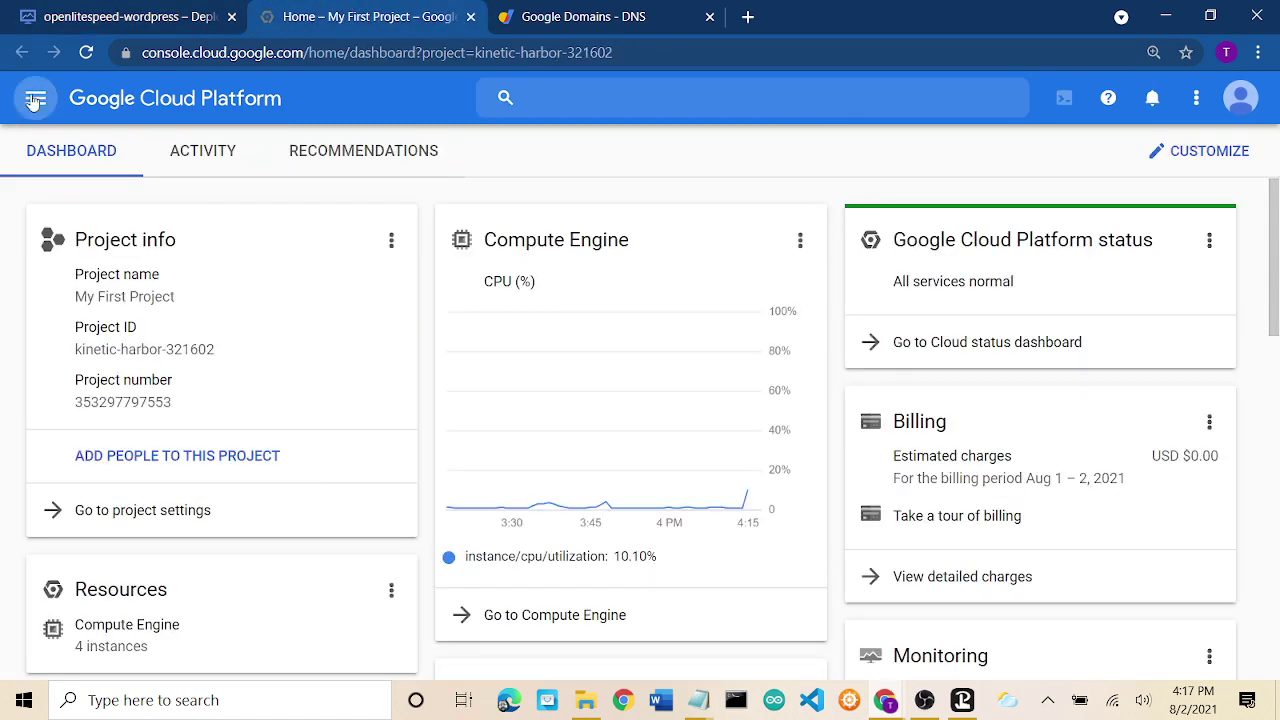
# Go to Compute Engine > VM instances and open openlitespeed-wordpress-1-vm.
pyautogui.click(35, 101)
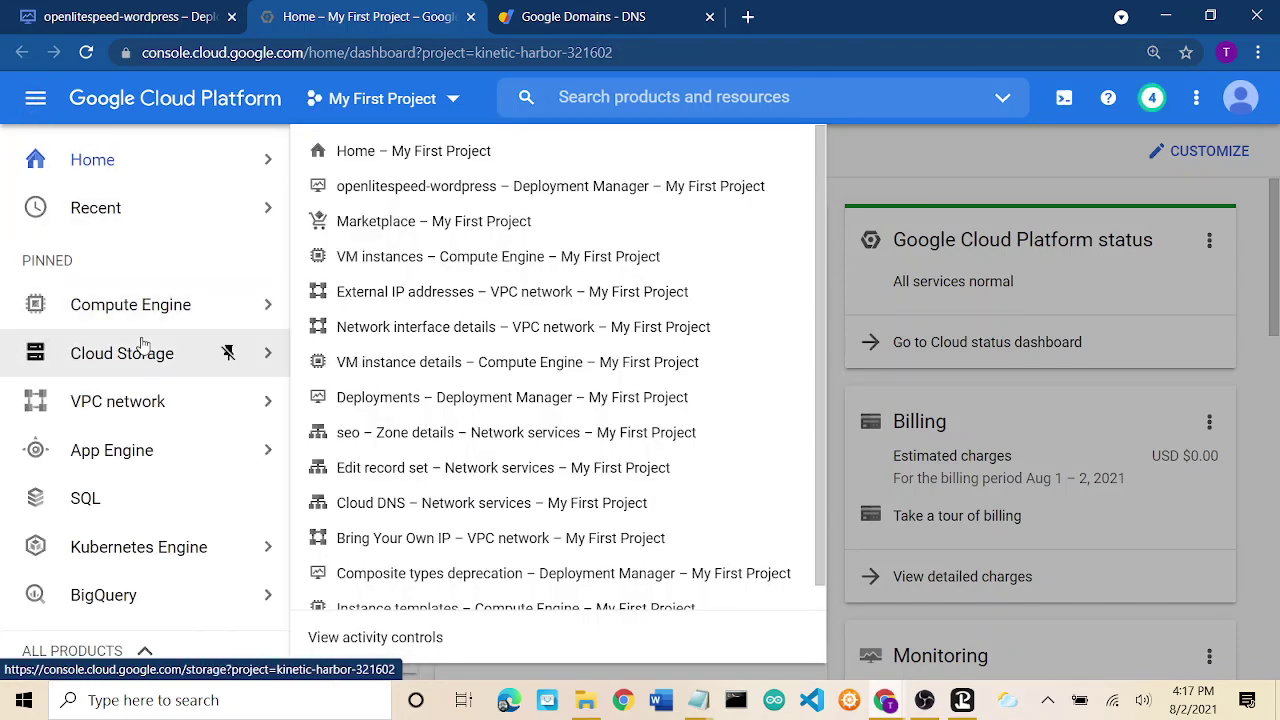
pyautogui.moveTo(143, 303)
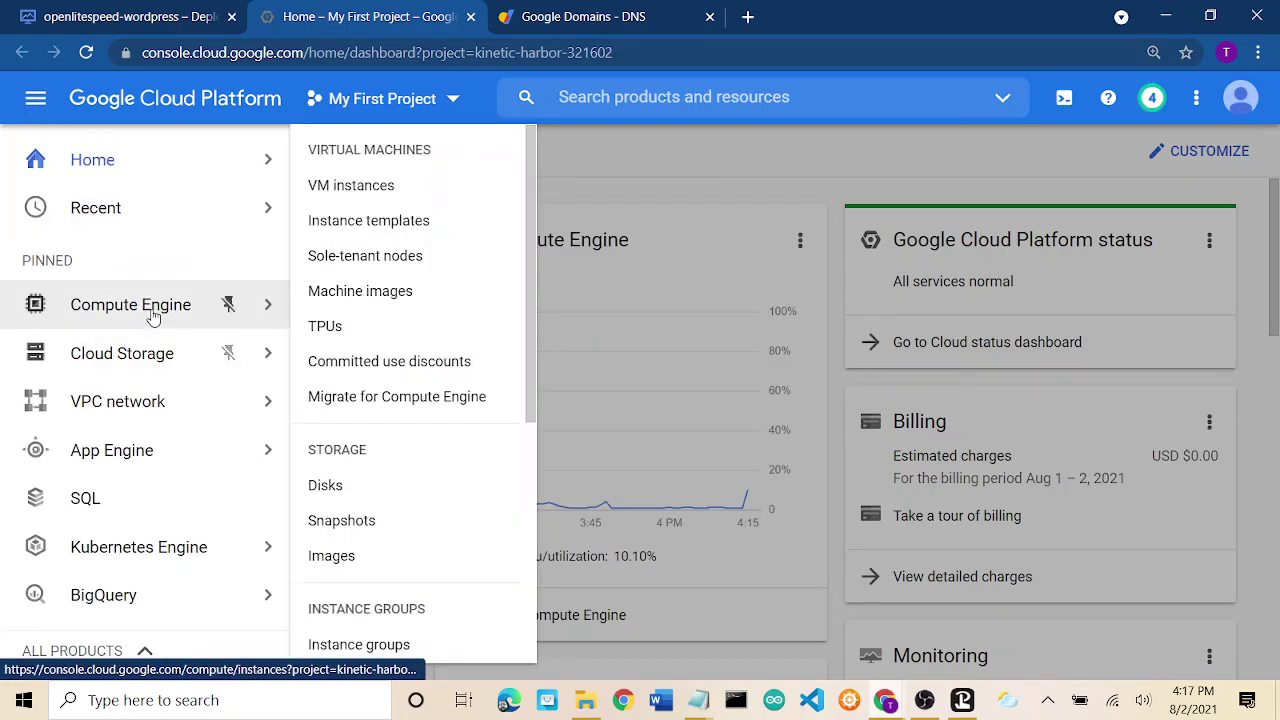
pyautogui.click(351, 186)
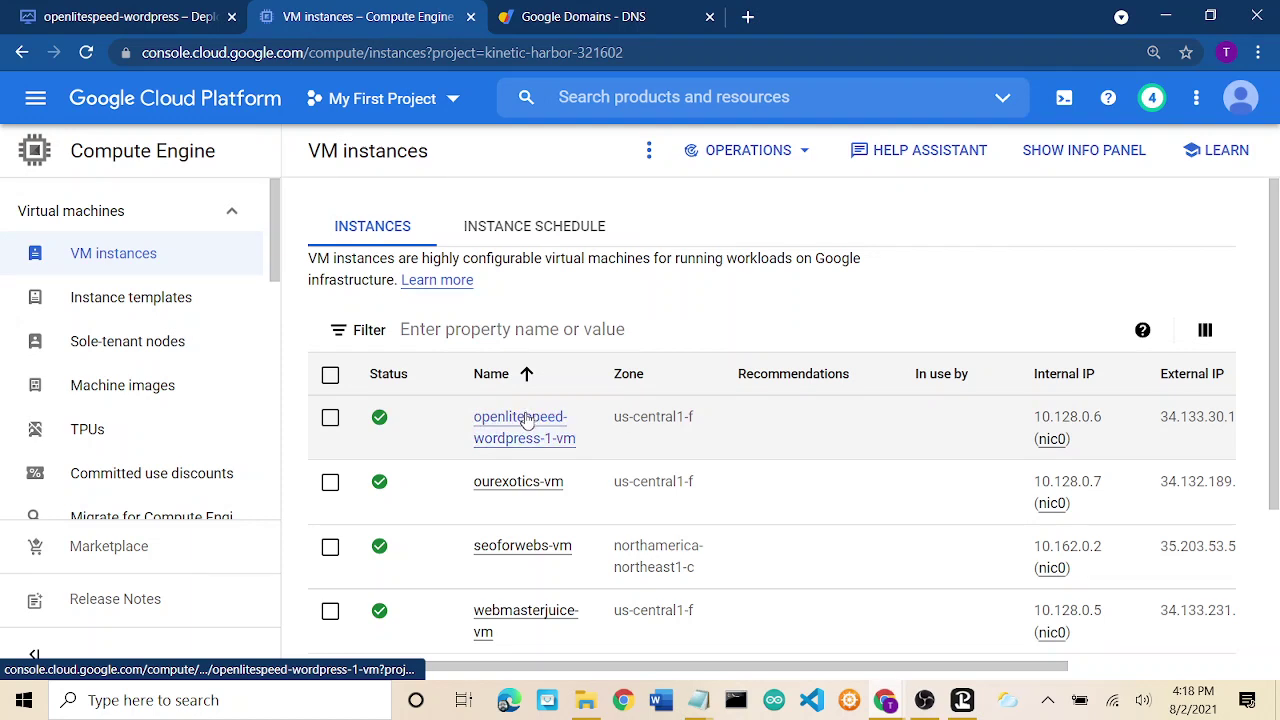
pyautogui.click(524, 424)
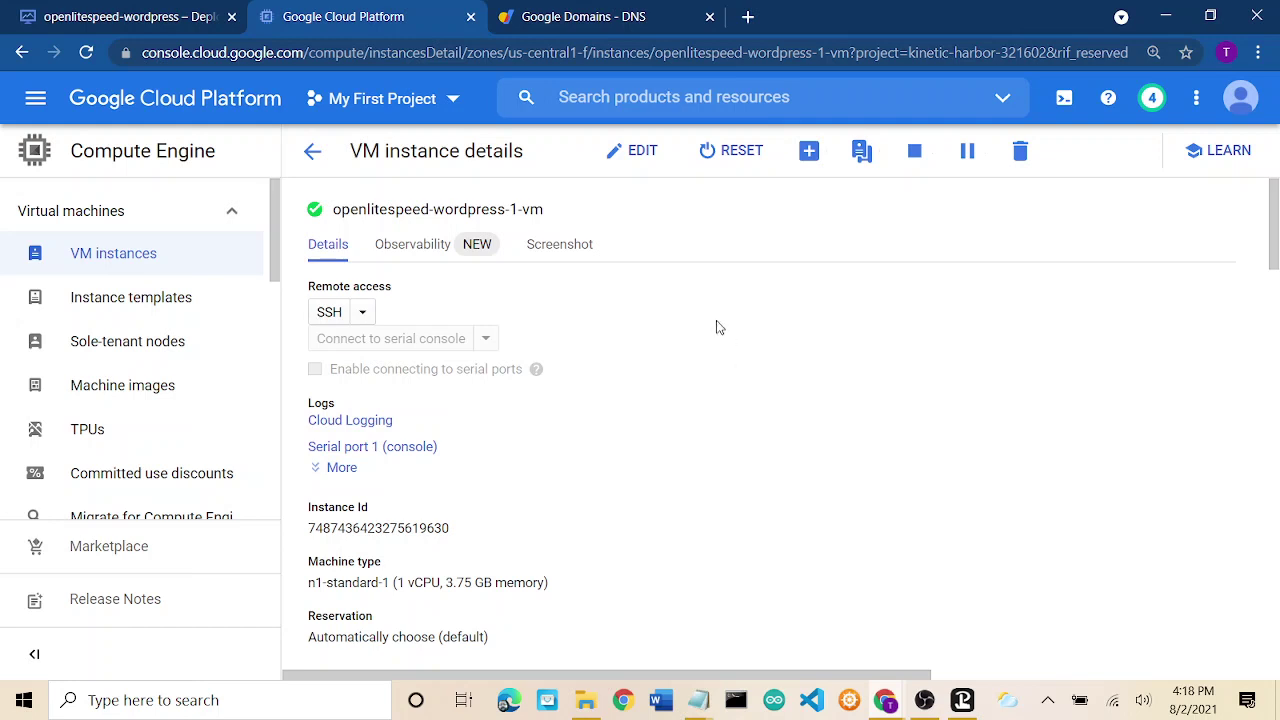
# Start editing openlitespeed-wordpress-1-vm and select the goog-dm label value.
pyautogui.click(640, 155)
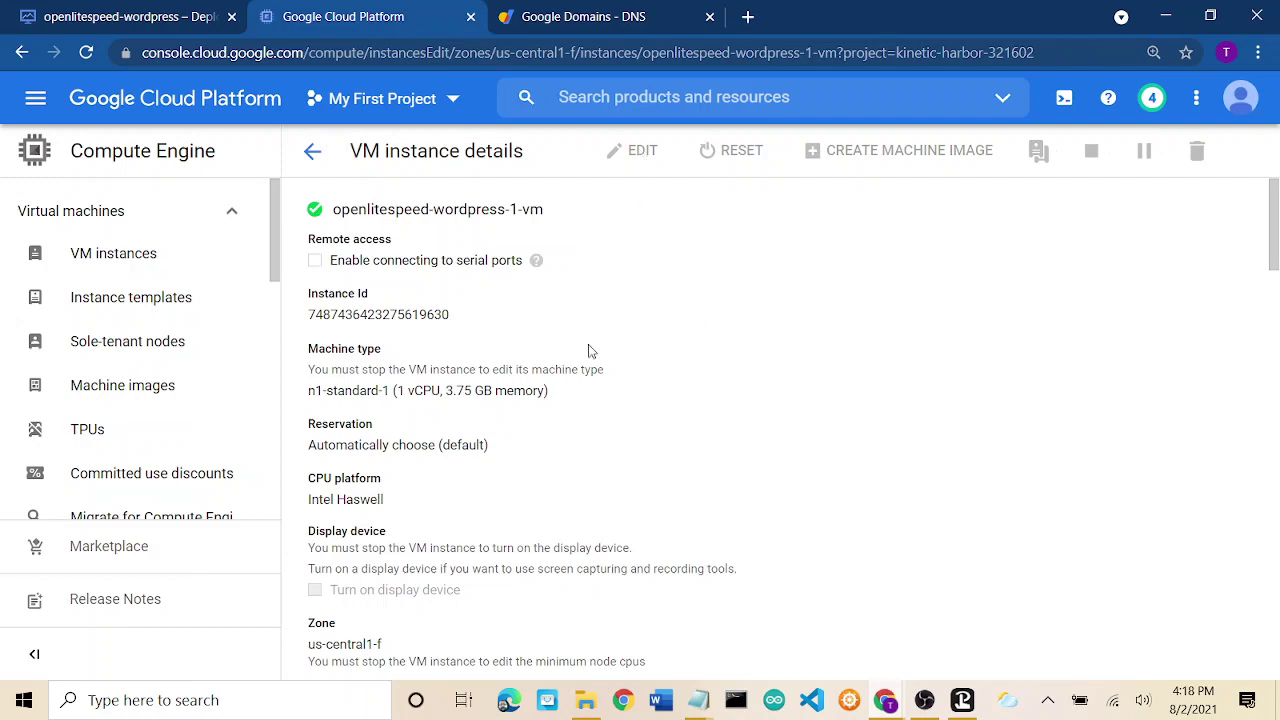
pyautogui.scroll(-5, 760, 363)
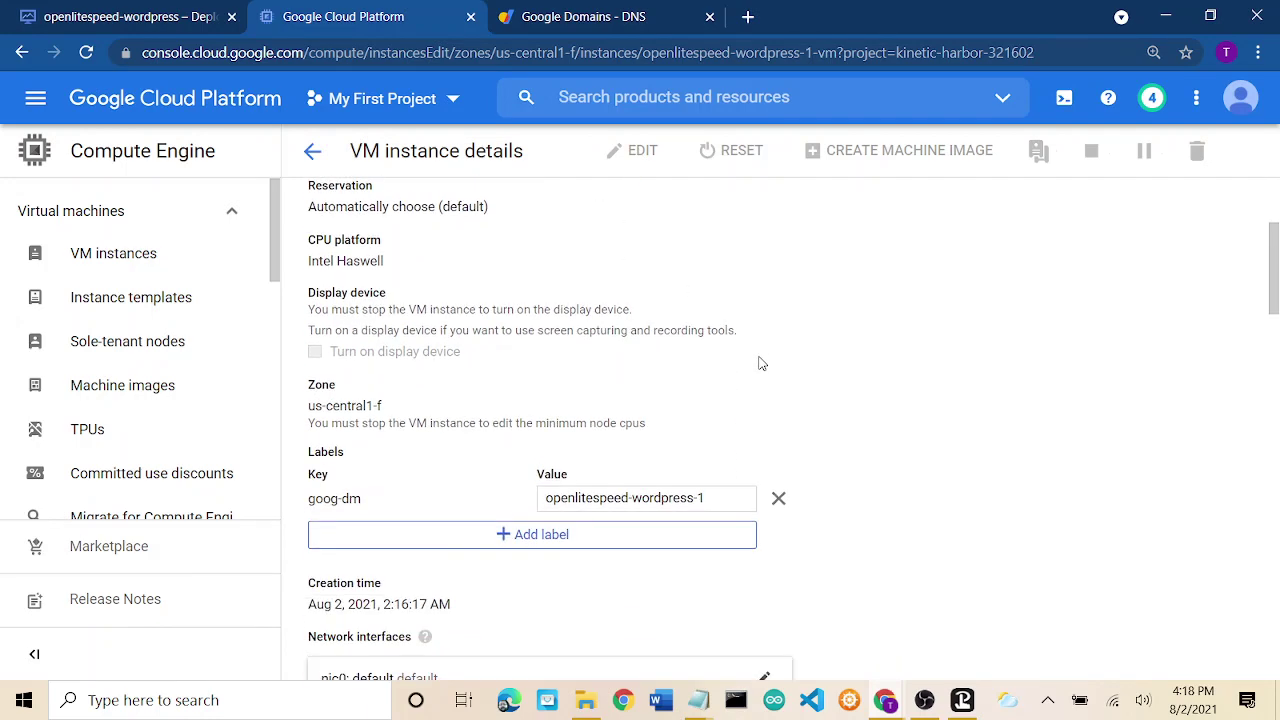
pyautogui.scroll(2, 760, 363)
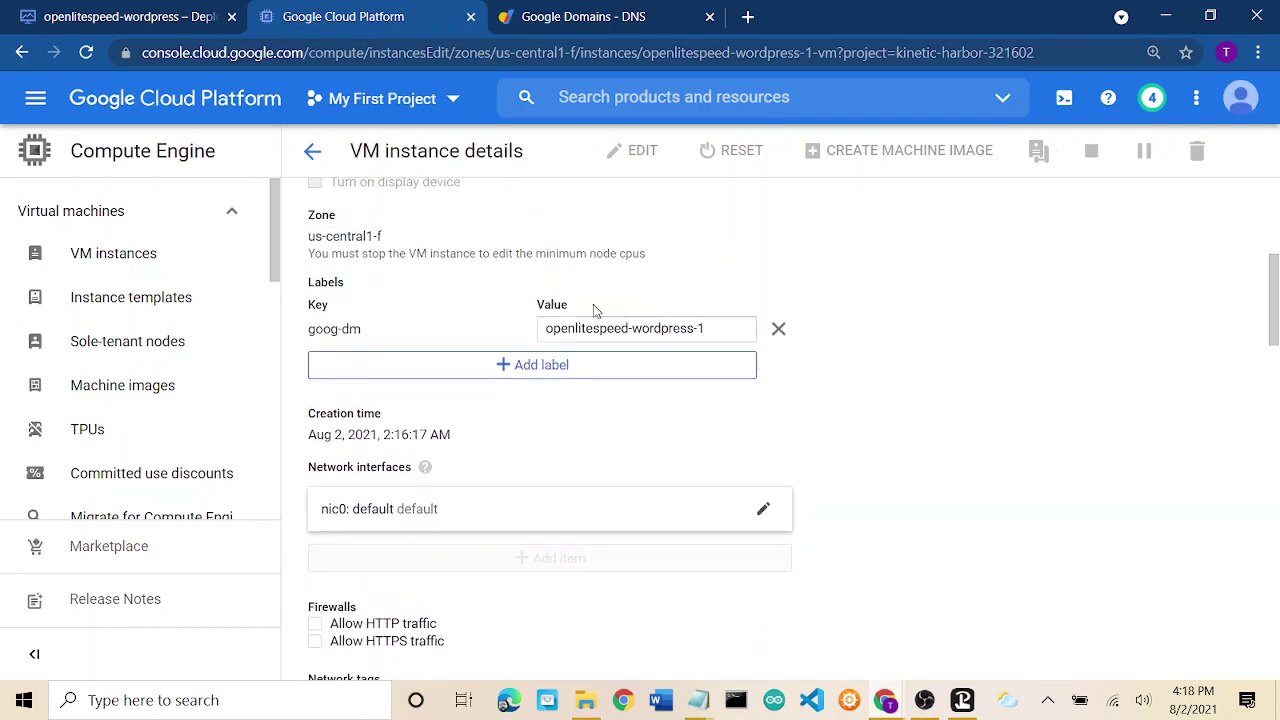
pyautogui.tripleClick(666, 329)
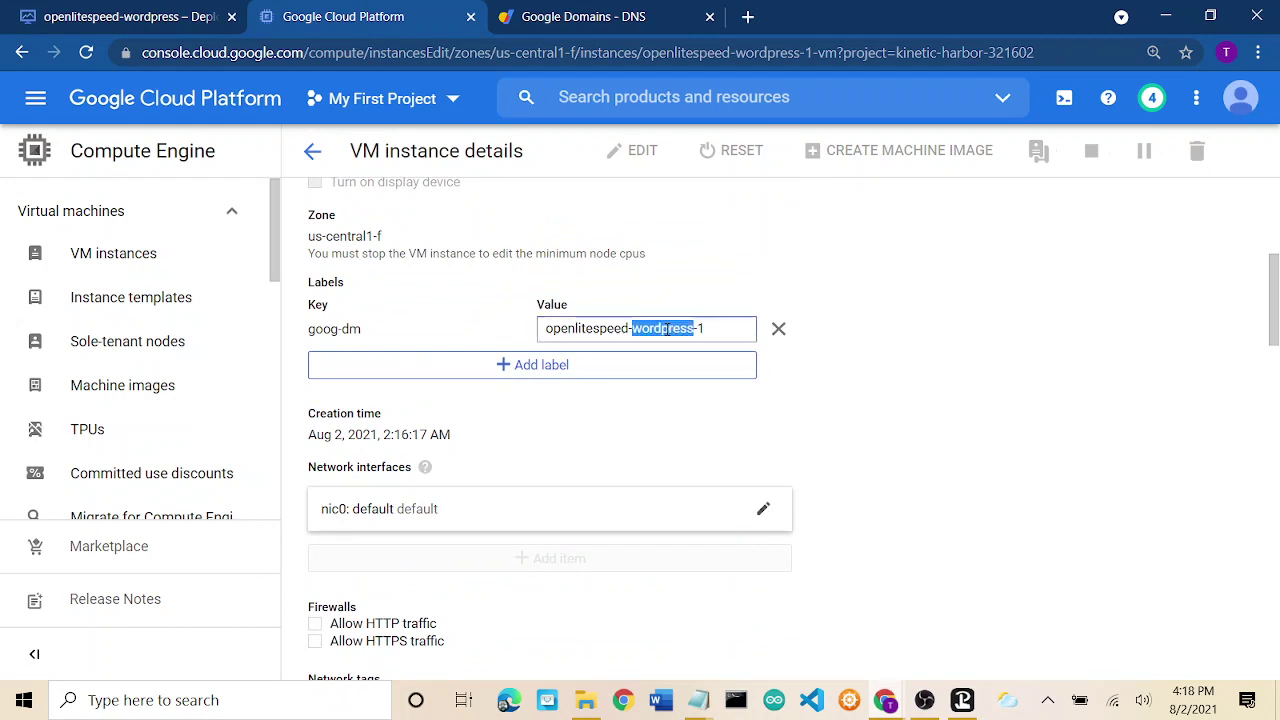
pyautogui.scroll(4, 891, 302)
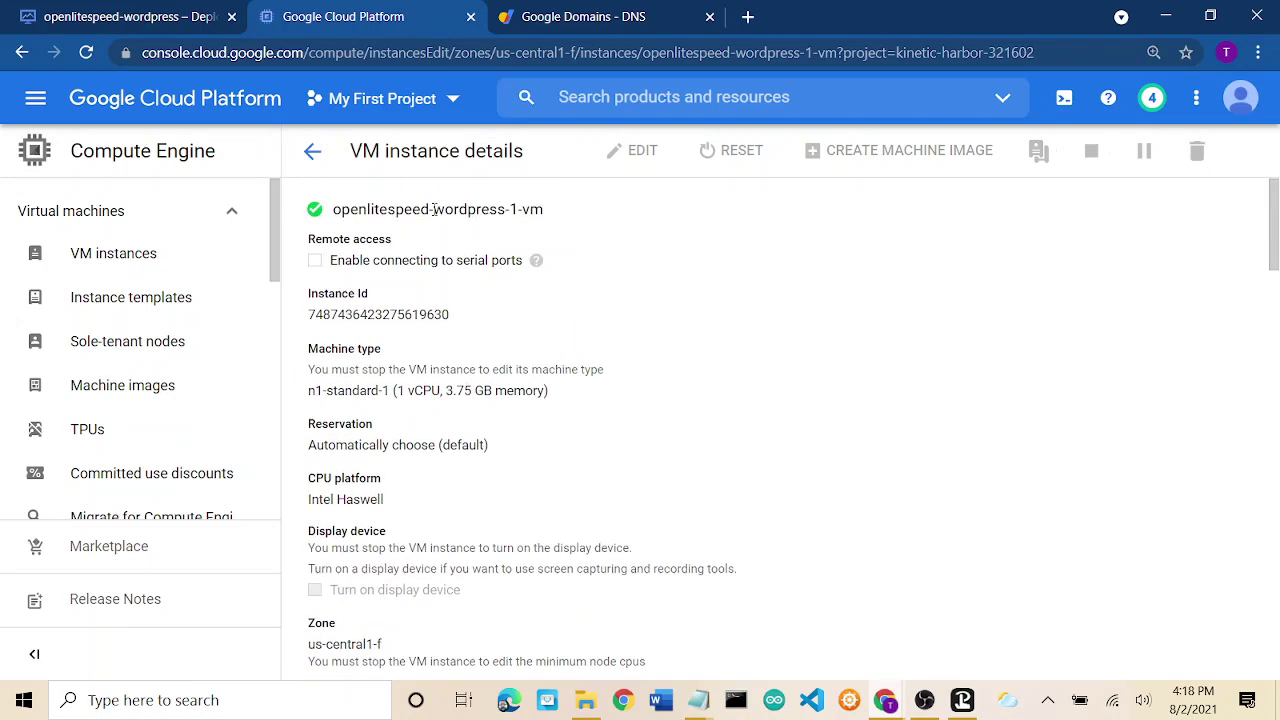
pyautogui.scroll(-5, 824, 381)
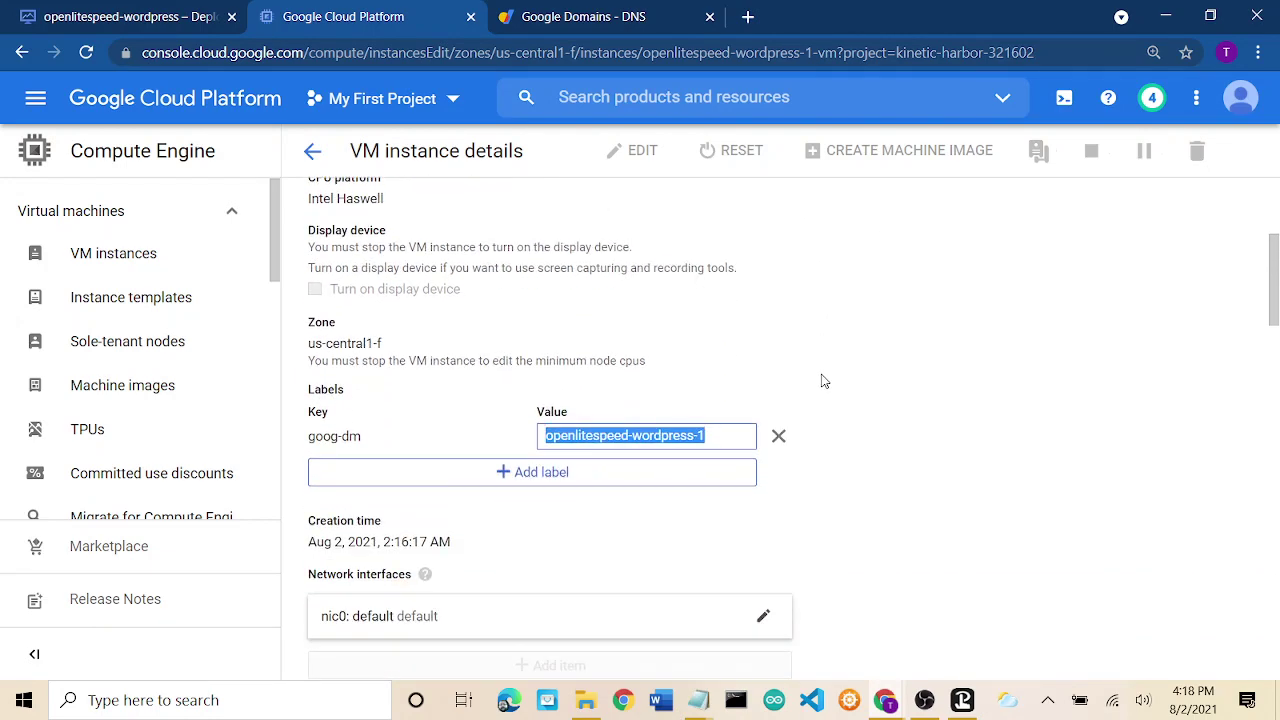
pyautogui.scroll(-3, 824, 381)
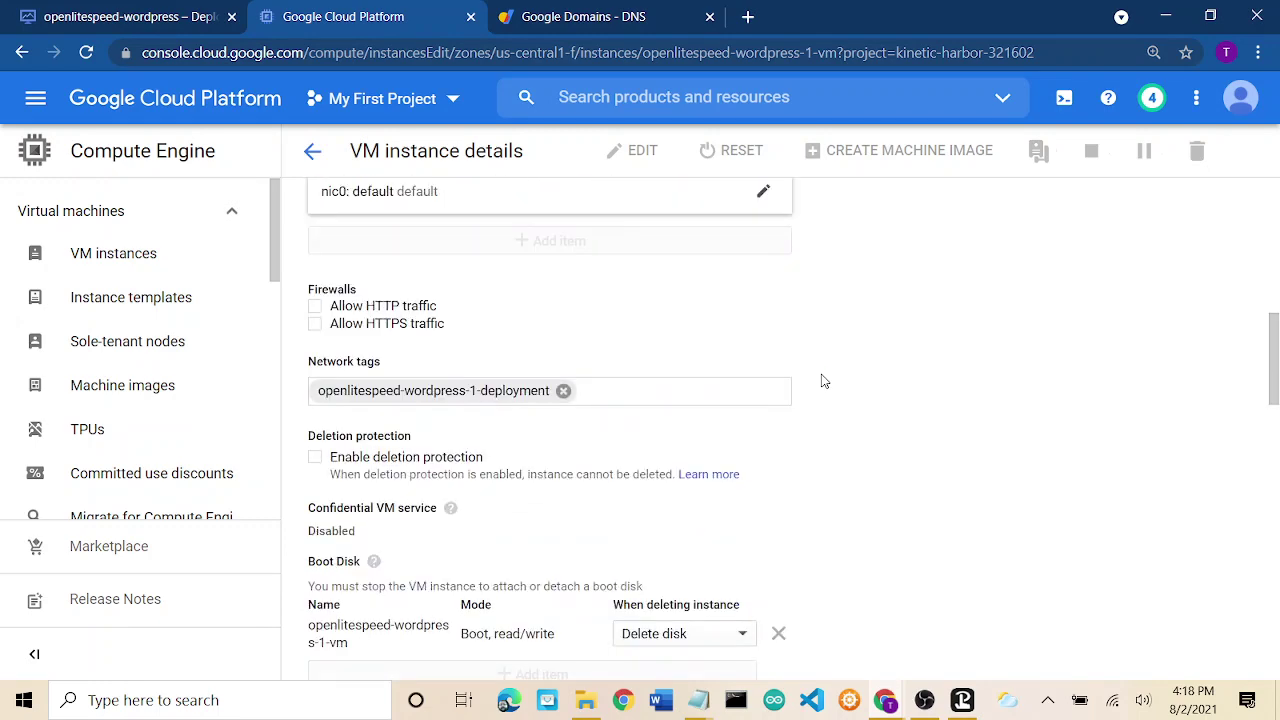
pyautogui.scroll(4, 824, 381)
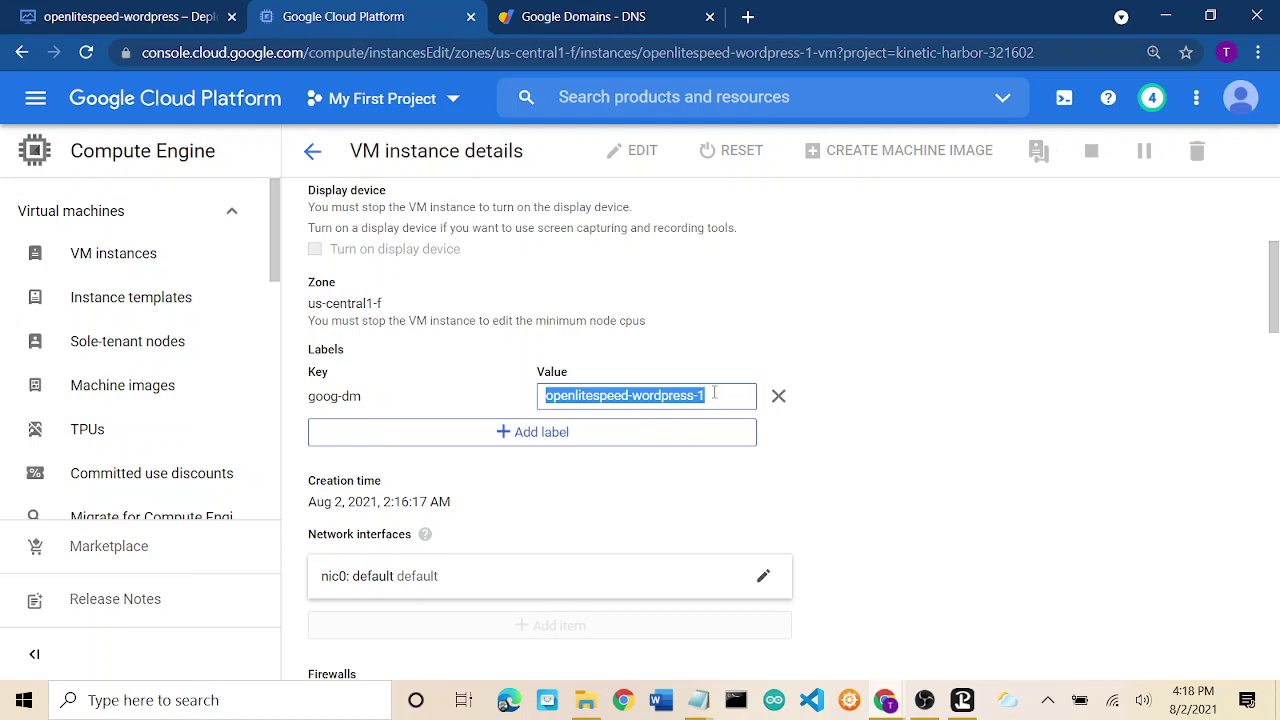
# Enter ourexotics as the goog-dm label value and scroll down to Save.
pyautogui.write('ourexotics')
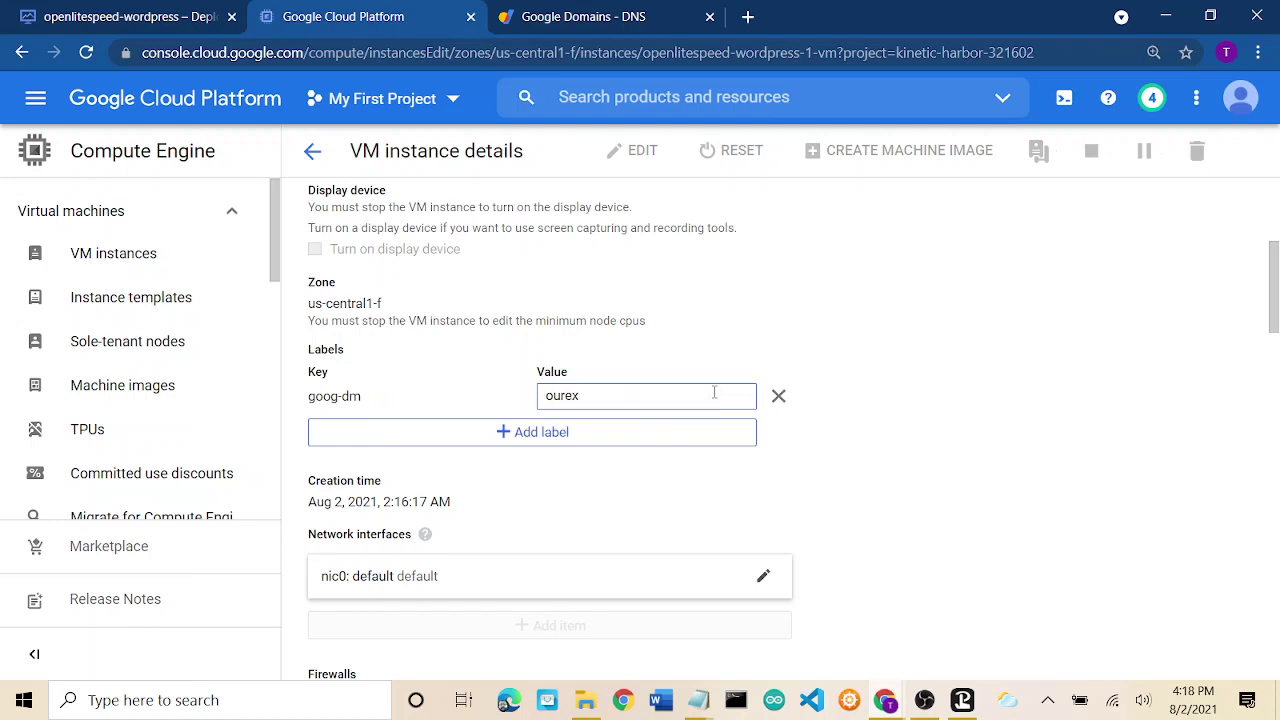
pyautogui.click(884, 383)
pyautogui.scroll(-3, 884, 383)
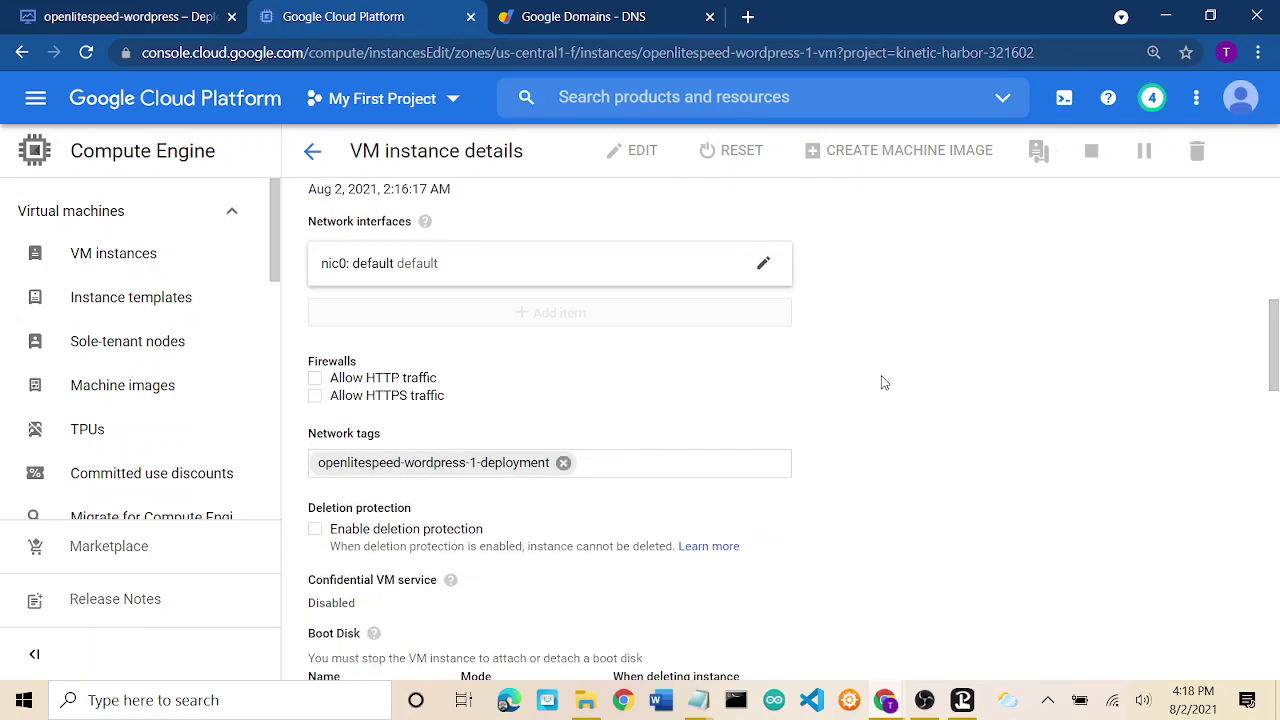
pyautogui.scroll(-2, 884, 383)
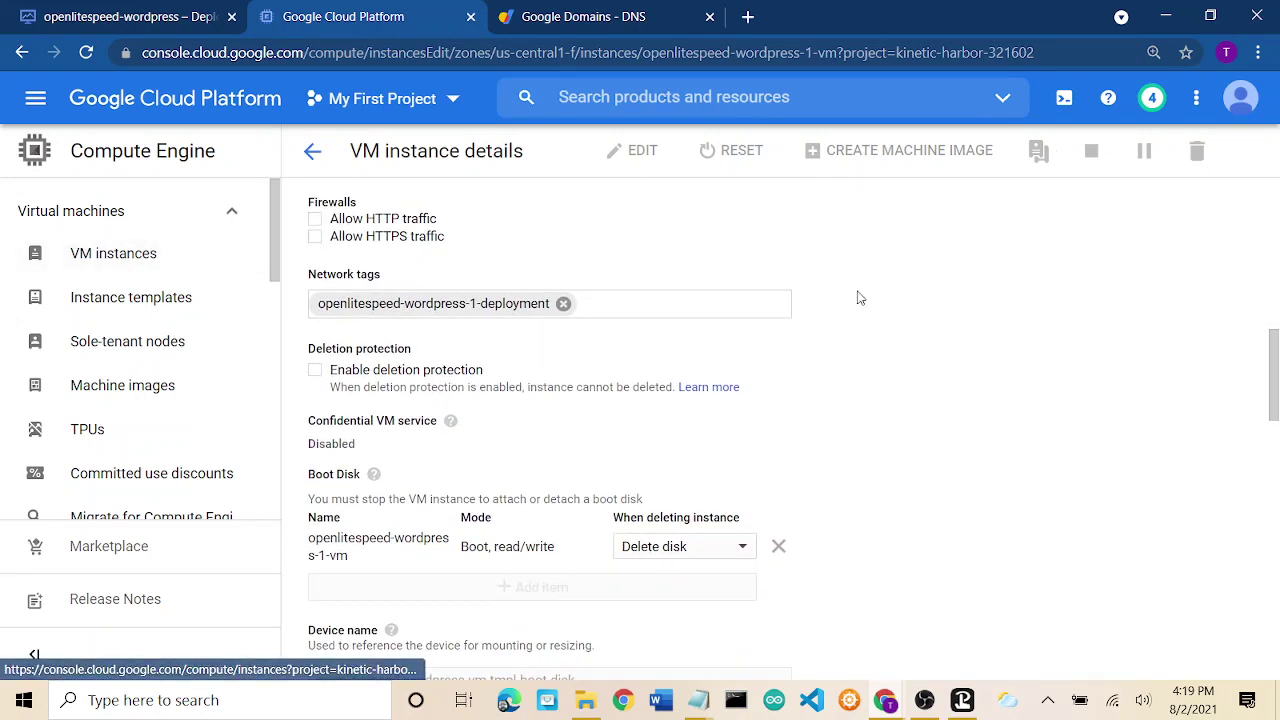
pyautogui.scroll(-6, 893, 394)
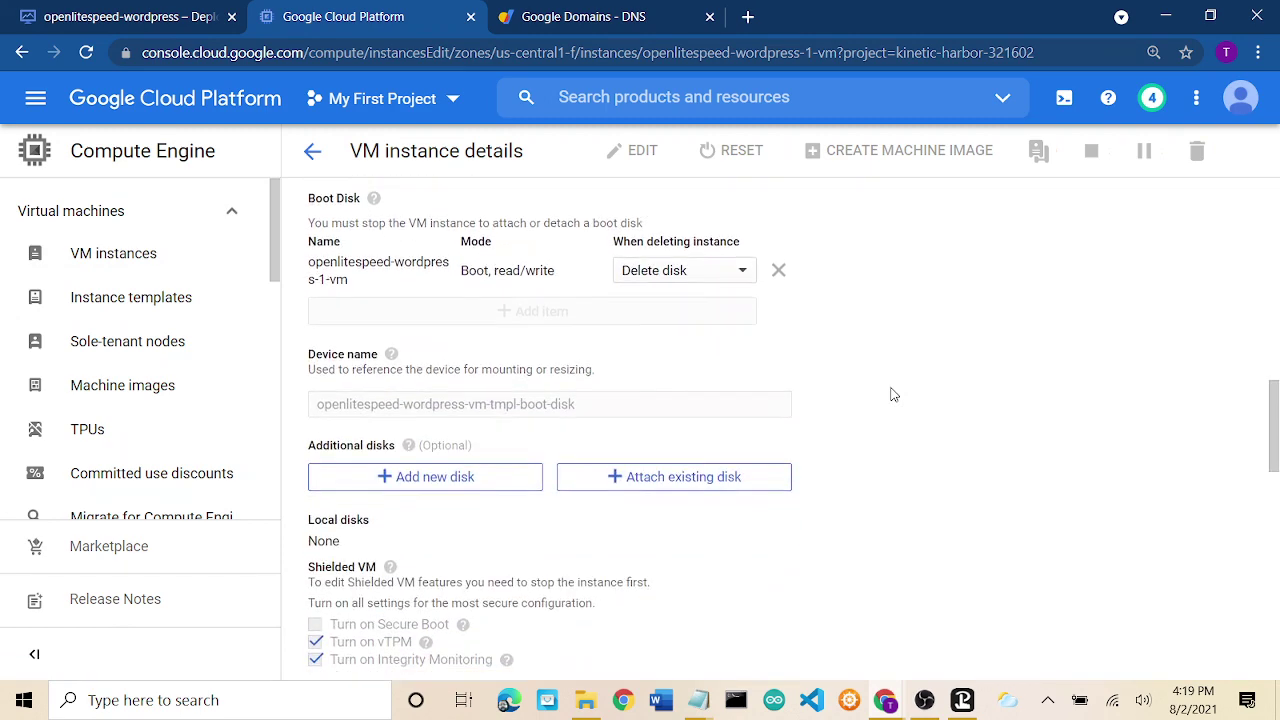
pyautogui.scroll(-5, 893, 394)
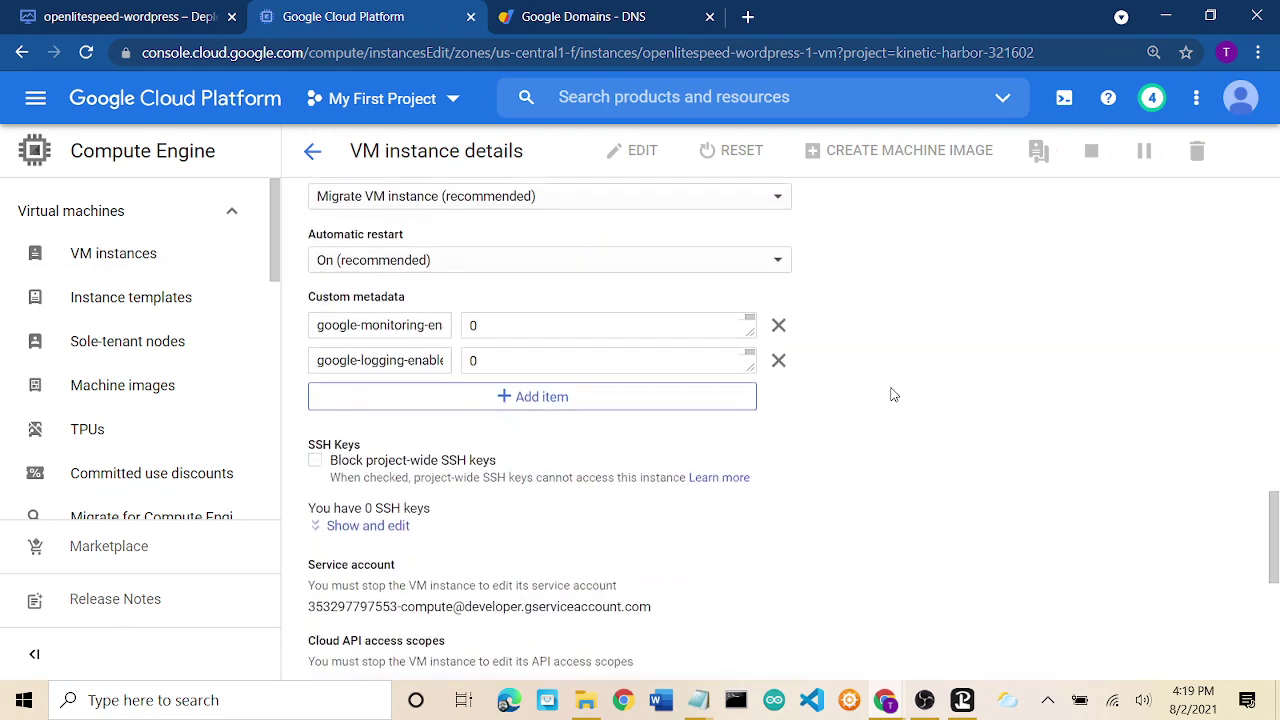
pyautogui.scroll(-3, 893, 394)
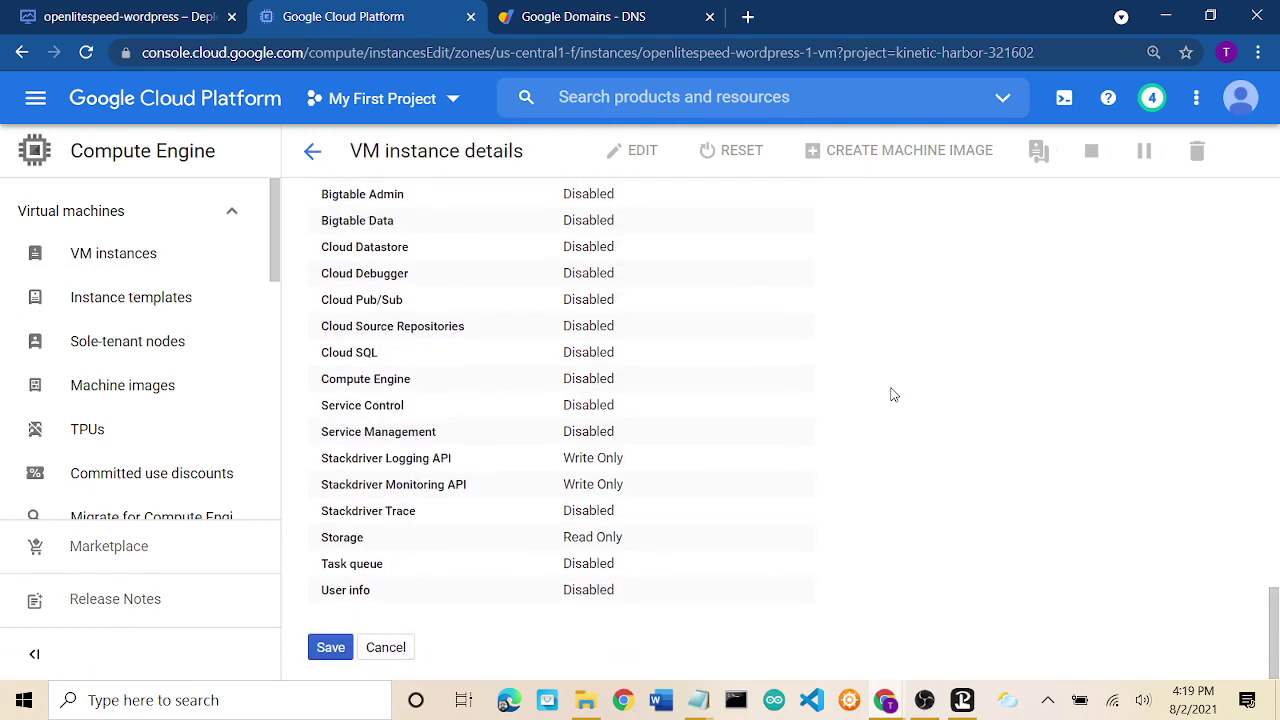
# Save the instance's label change and return to its details page.
pyautogui.click(323, 650)
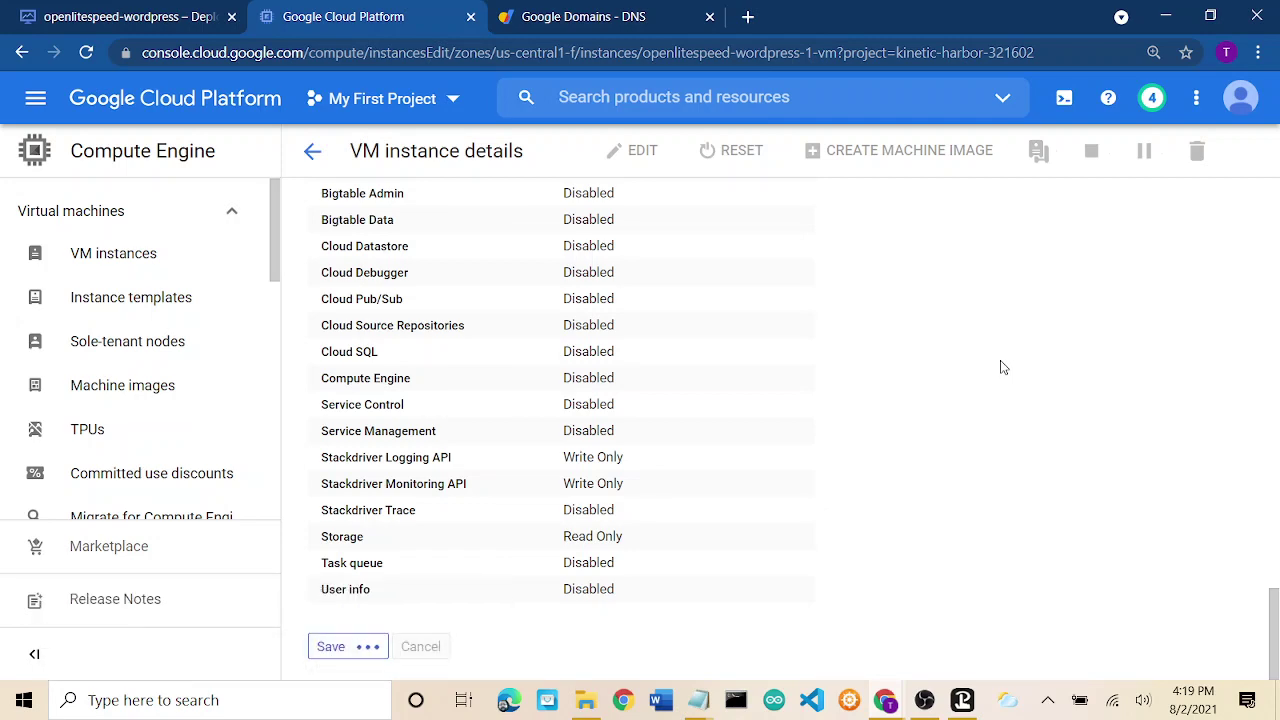
pyautogui.scroll(20, 1003, 367)
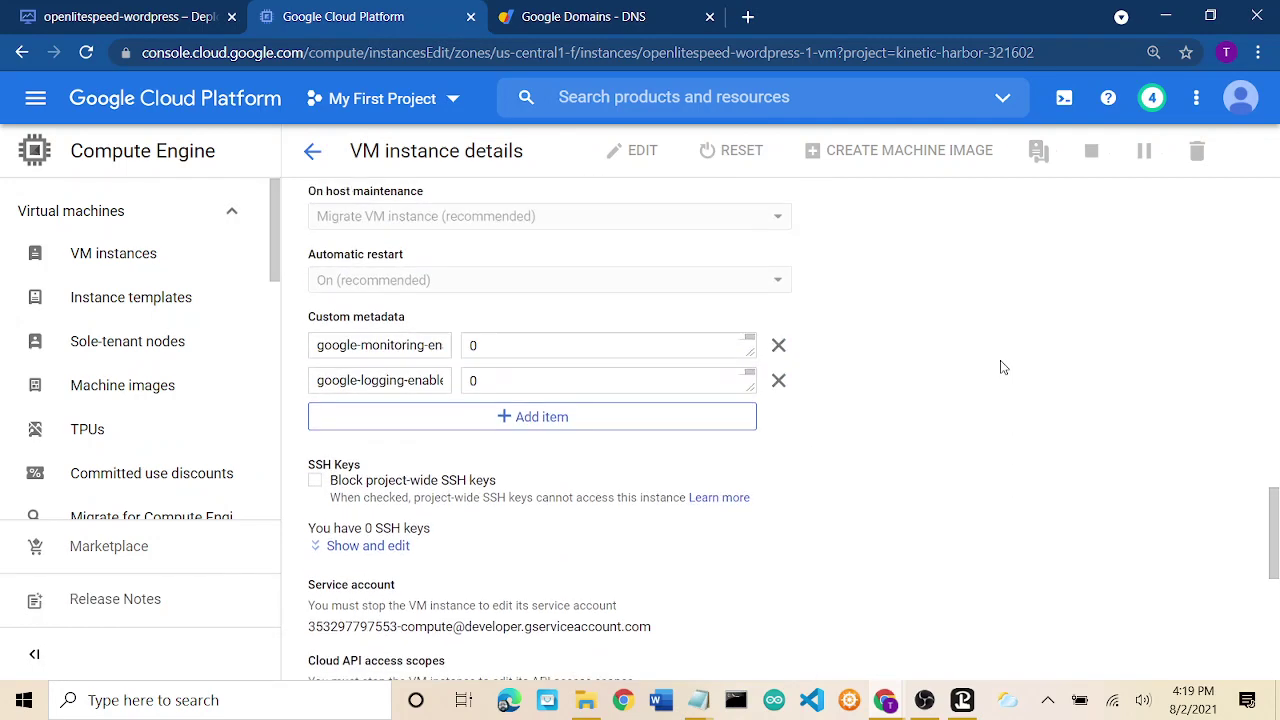
pyautogui.scroll(1, 1003, 367)
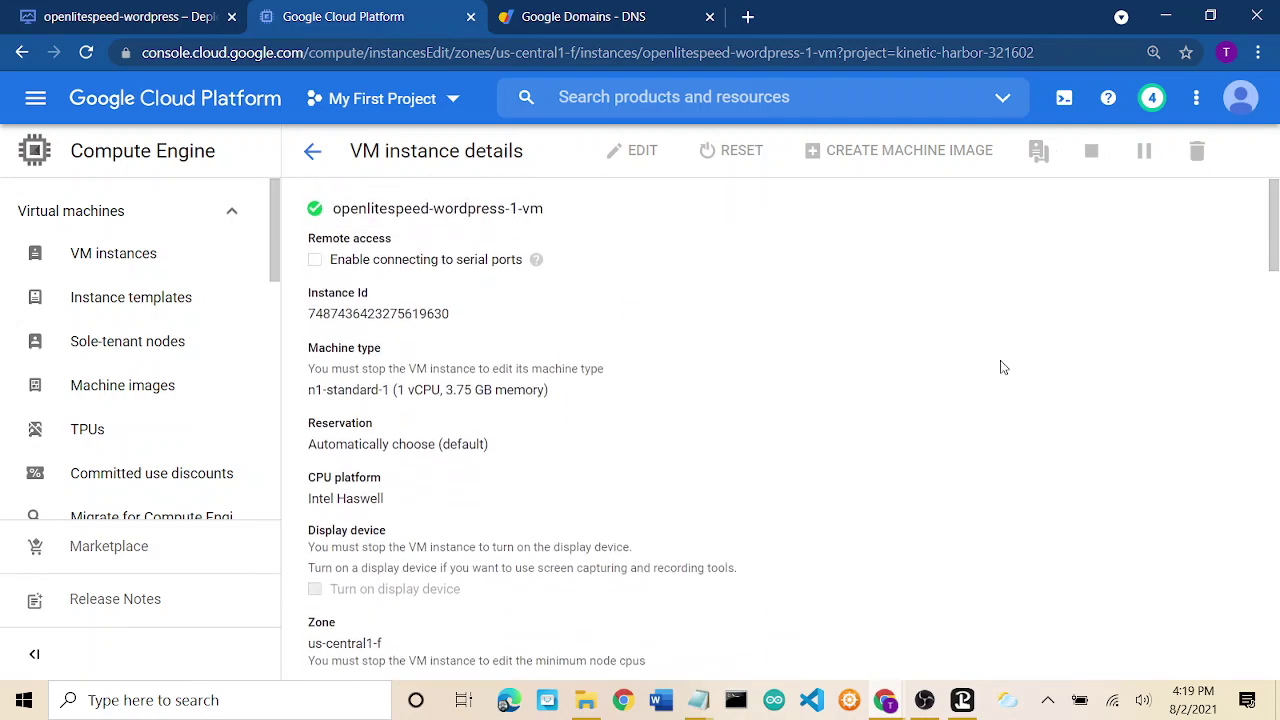
pyautogui.click(313, 151)
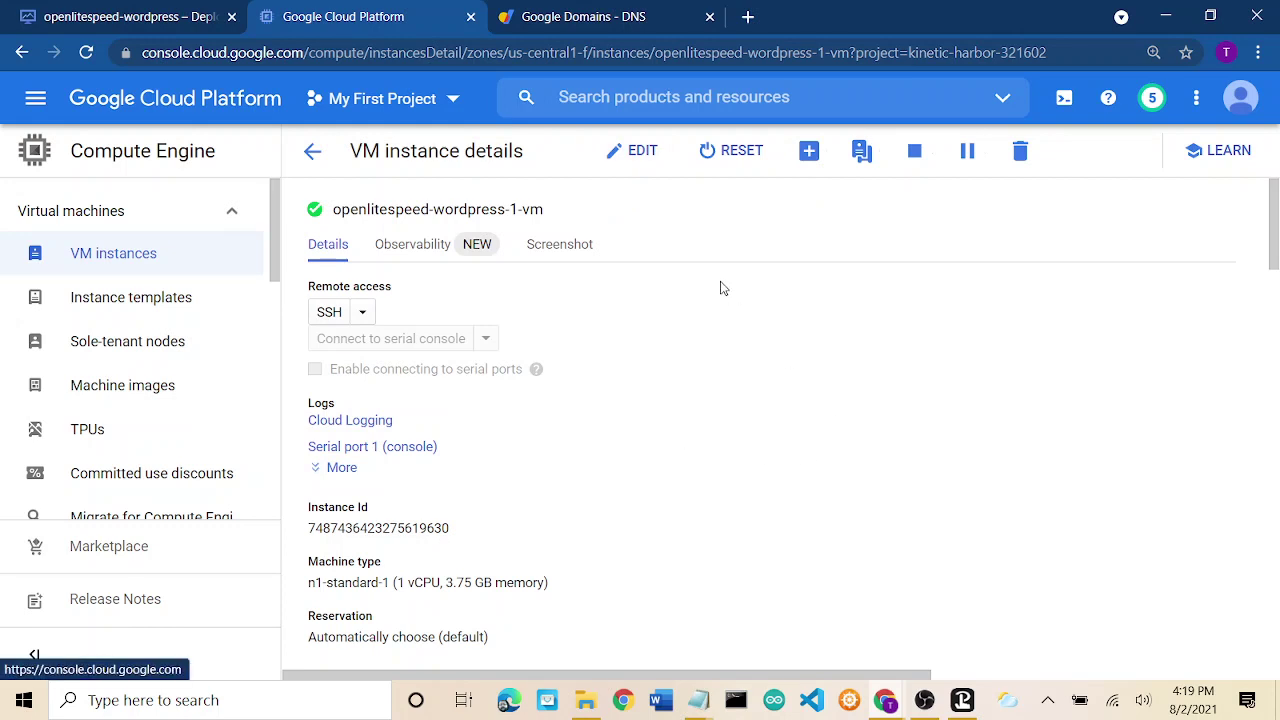
# Review the updated instance details, then go back to the VM instances list.
pyautogui.scroll(-3, 818, 413)
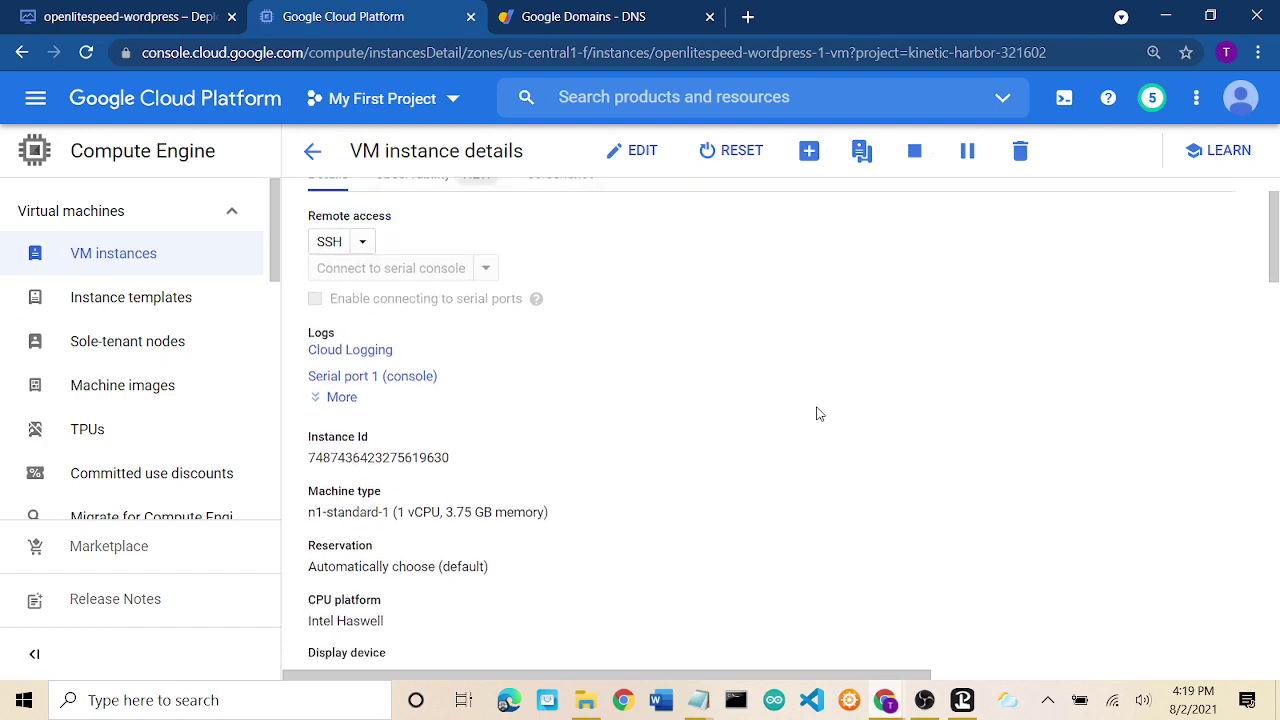
pyautogui.scroll(-3, 818, 413)
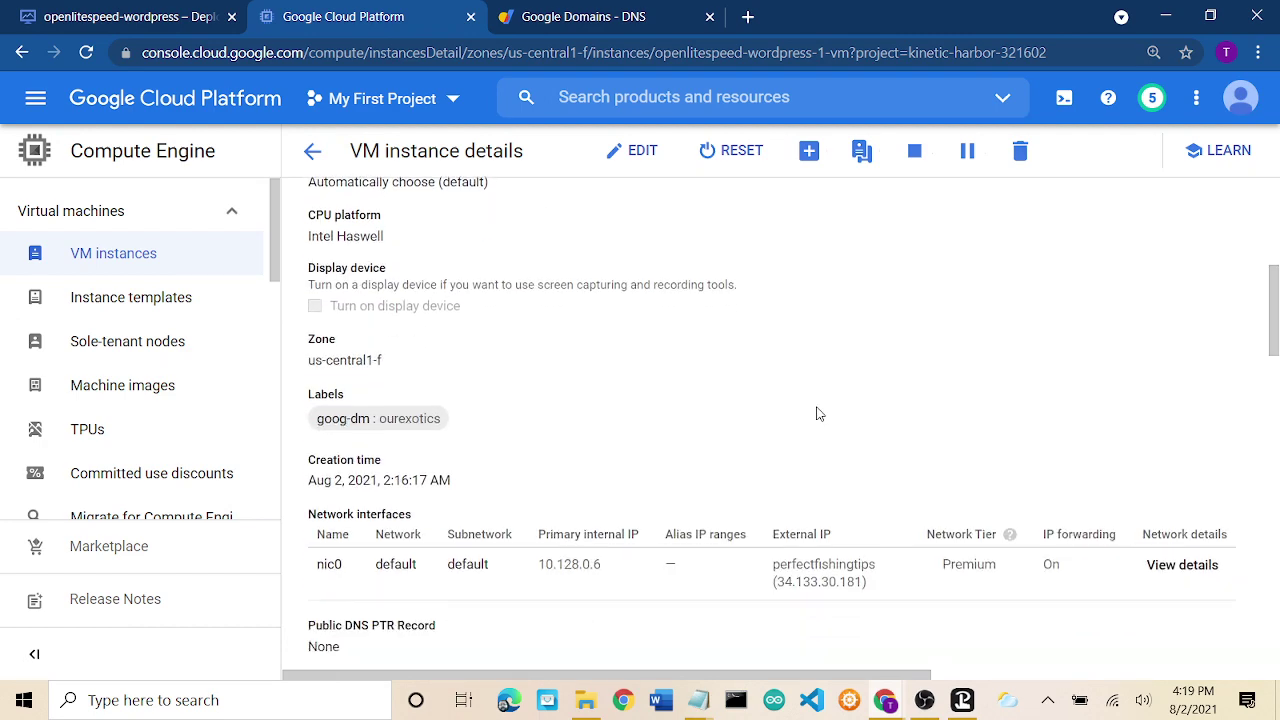
pyautogui.scroll(-3, 818, 413)
pyautogui.scroll(-3, 803, 443)
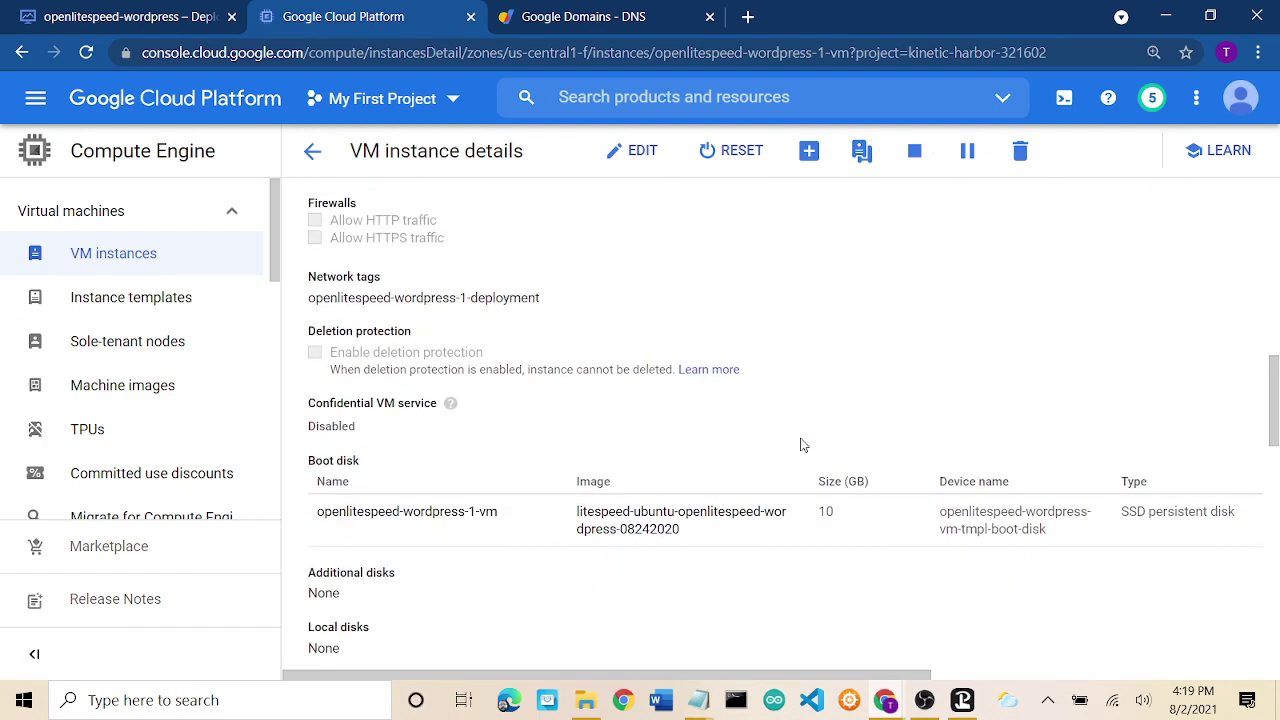
pyautogui.scroll(10, 800, 444)
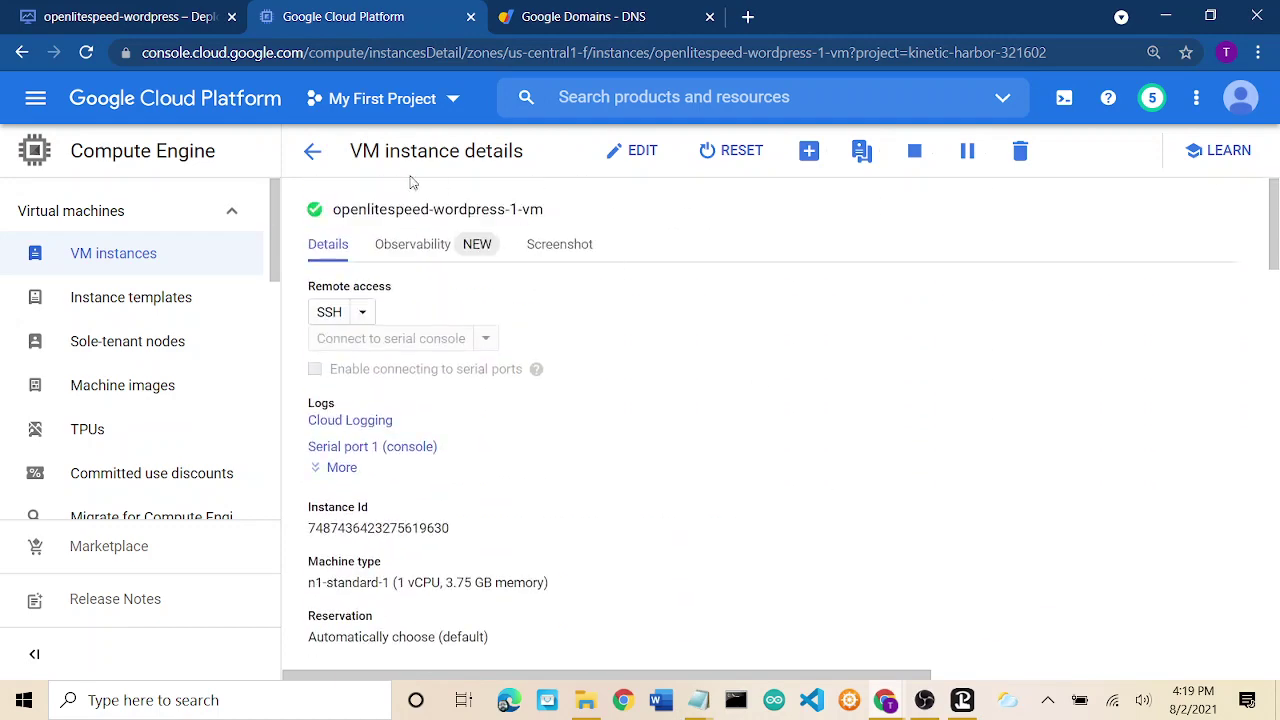
pyautogui.click(312, 153)
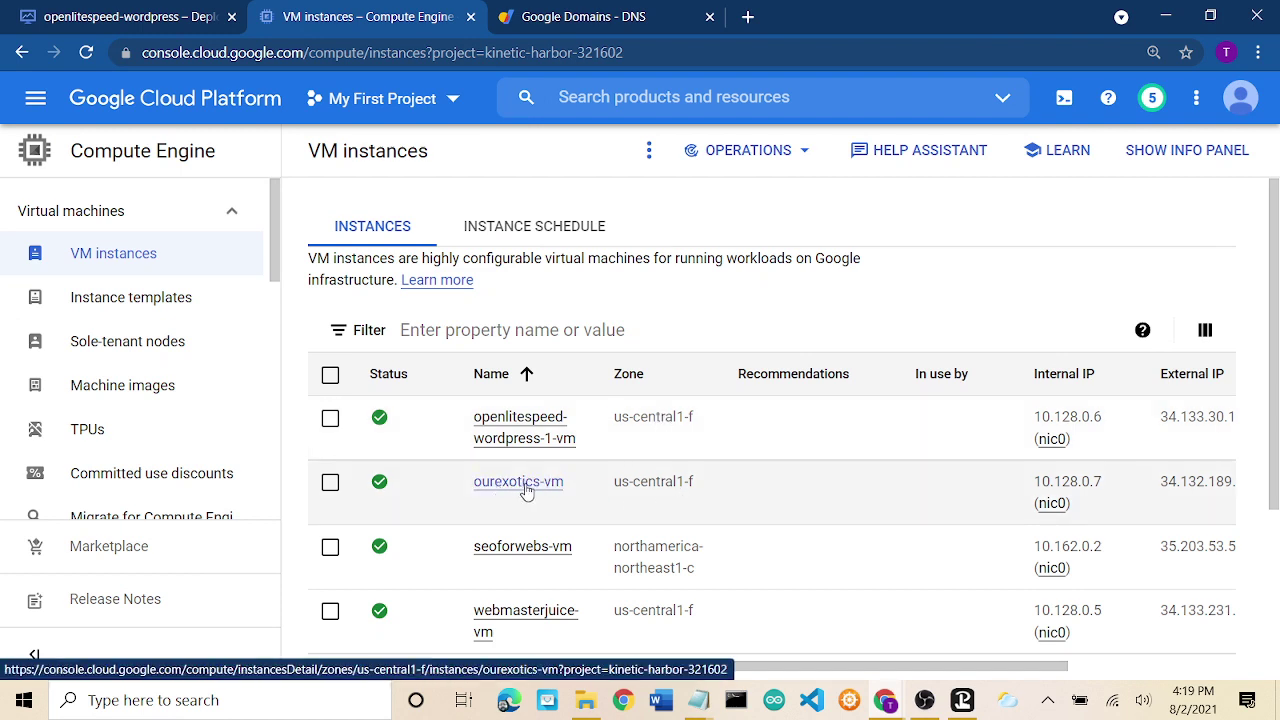
# Open ourexotics-vm's details and start an SSH session to it.
pyautogui.click(527, 488)
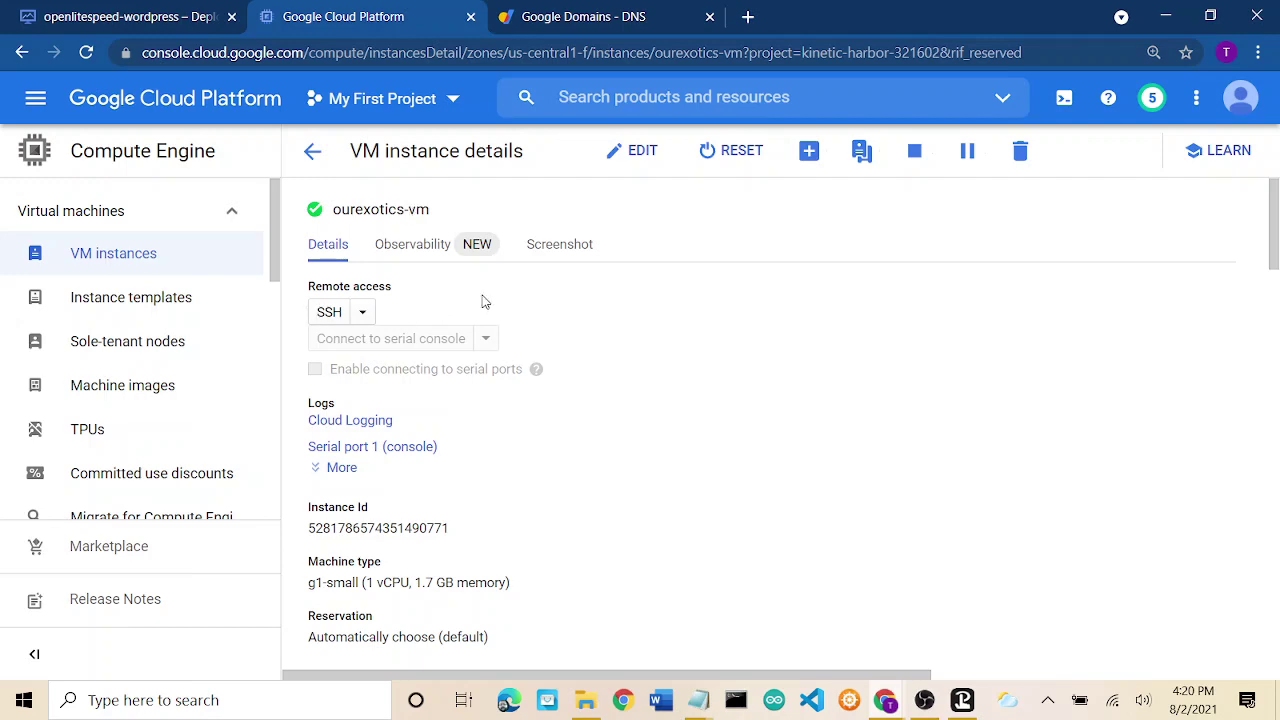
pyautogui.click(329, 314)
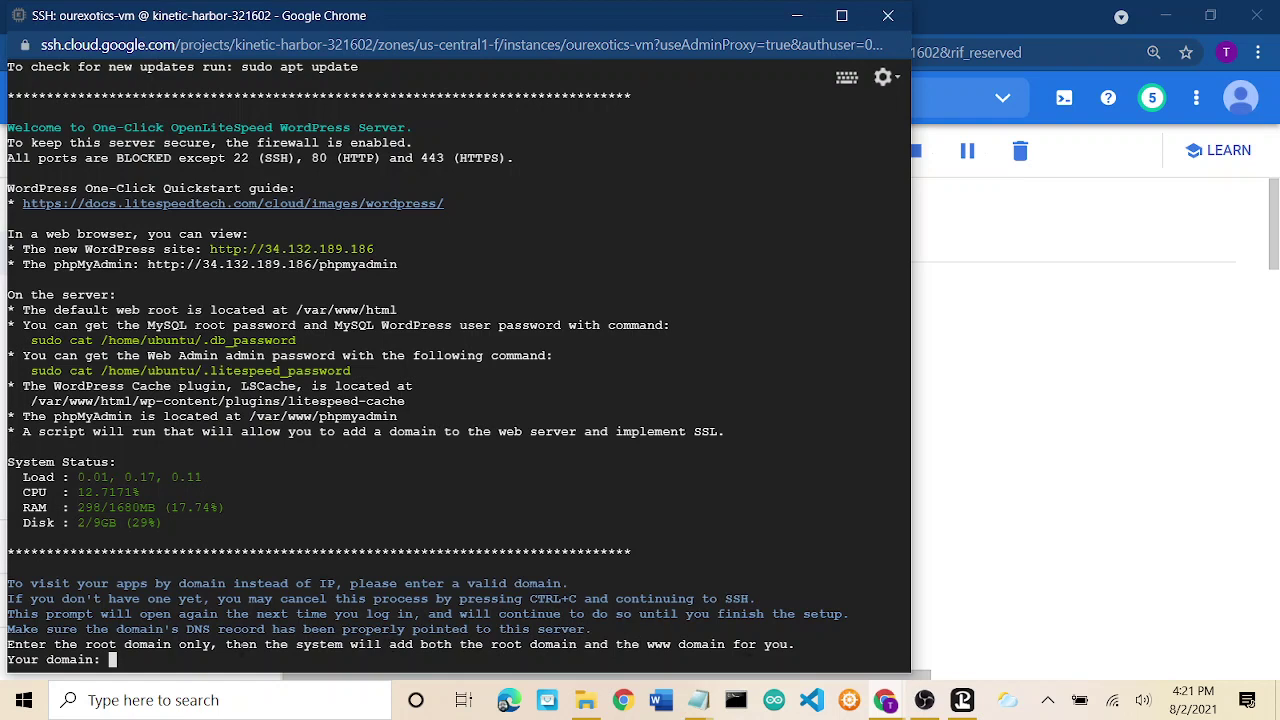
# Enter ourexotics.net as the site domain in the setup script and confirm it.
pyautogui.write('ourexotics.net')
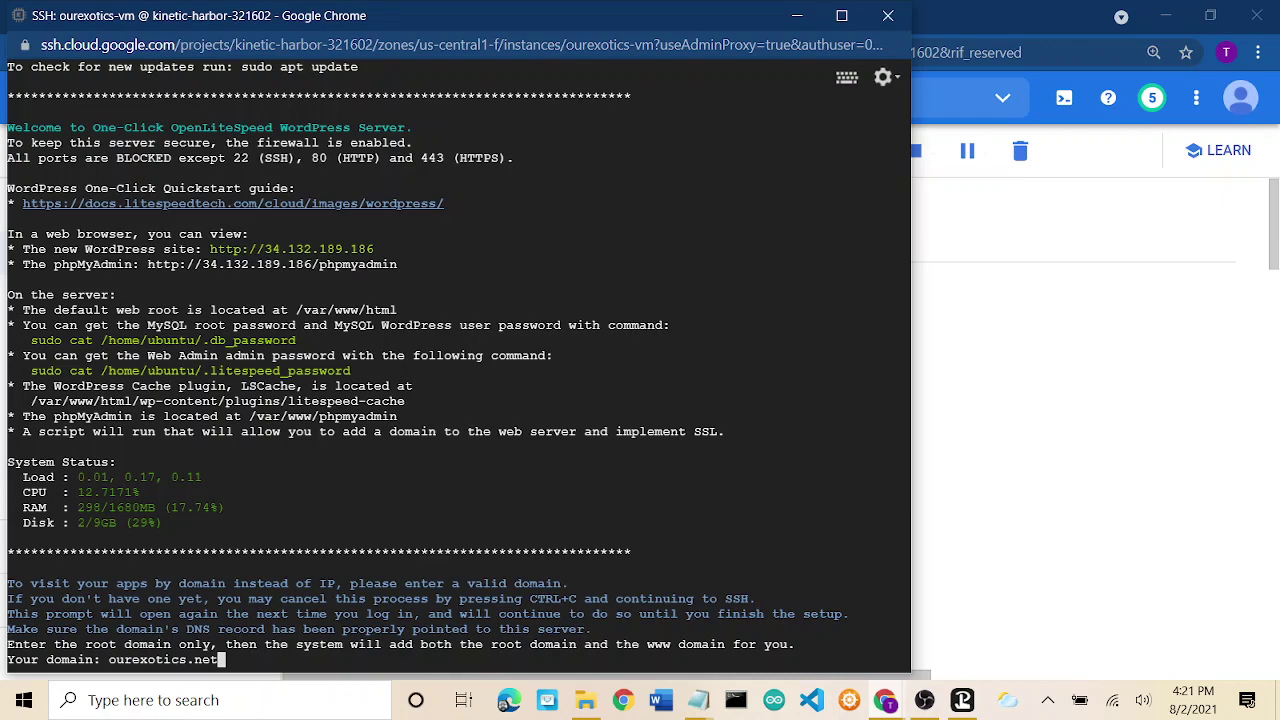
pyautogui.press('Return')
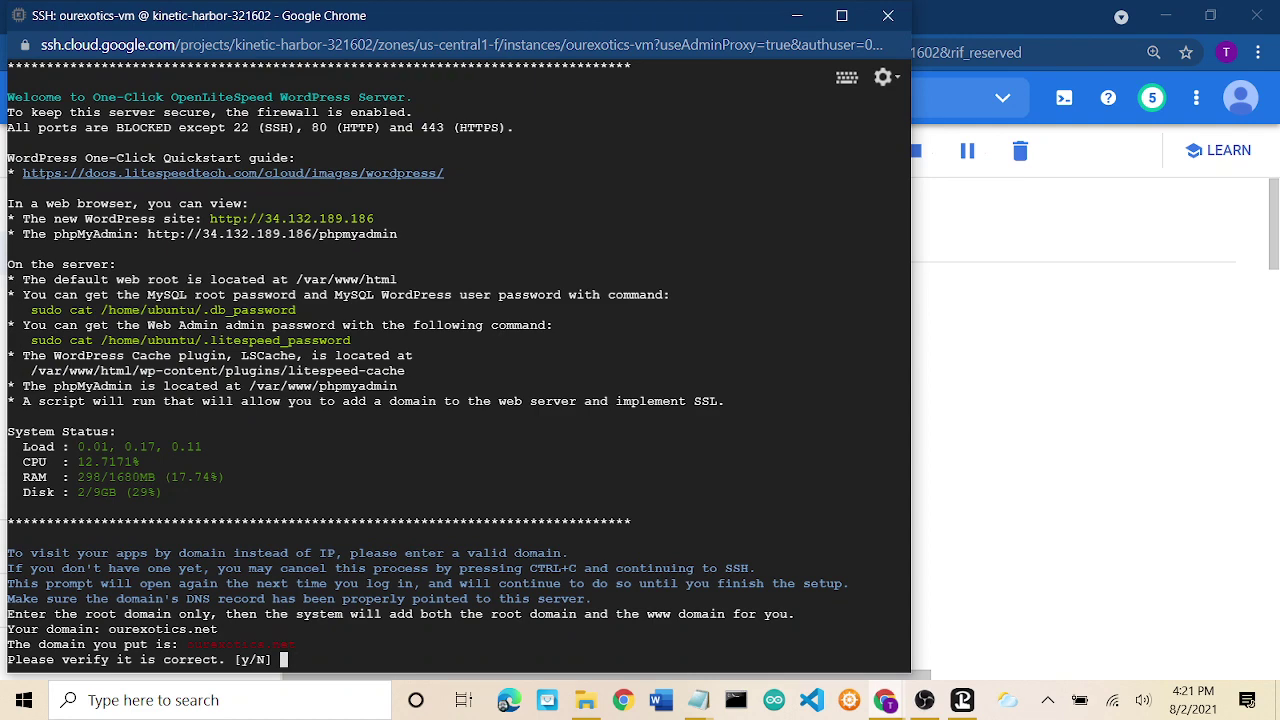
pyautogui.write('y')
pyautogui.press('Return')
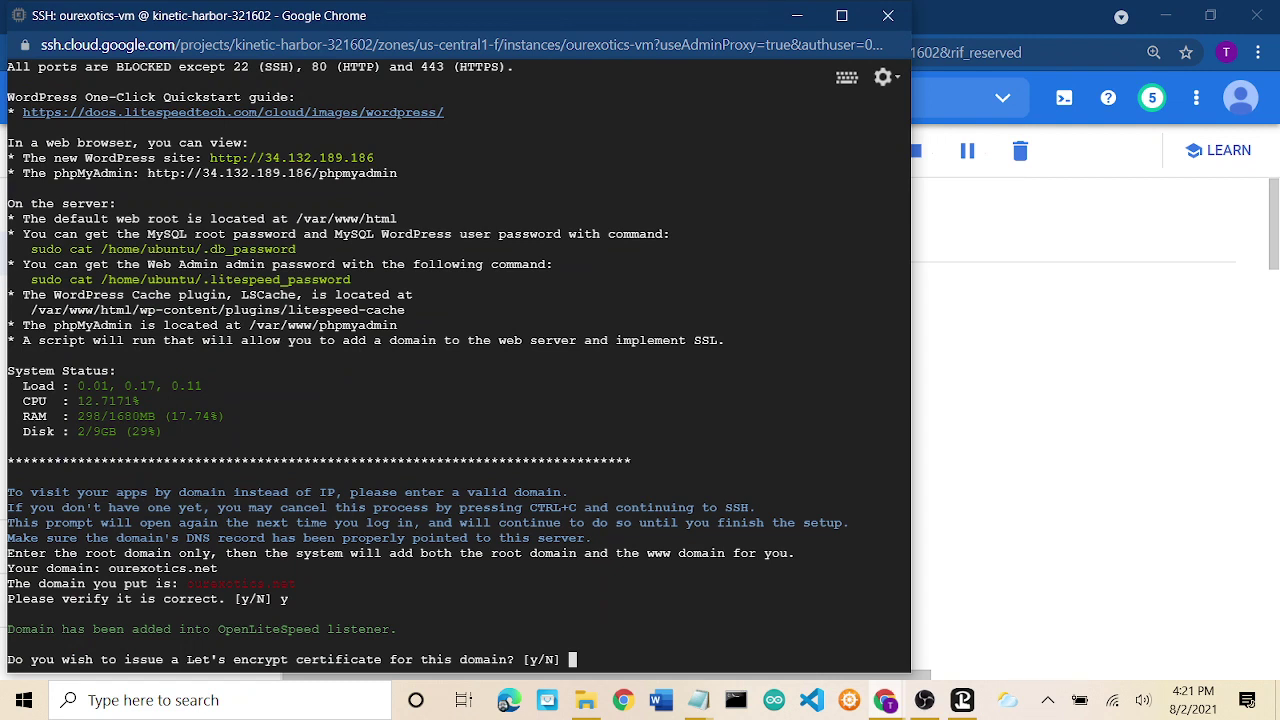
# Accept a Let's Encrypt certificate, enter the contact e-mail address, and confirm issuance.
pyautogui.write('y')
pyautogui.press('Return')
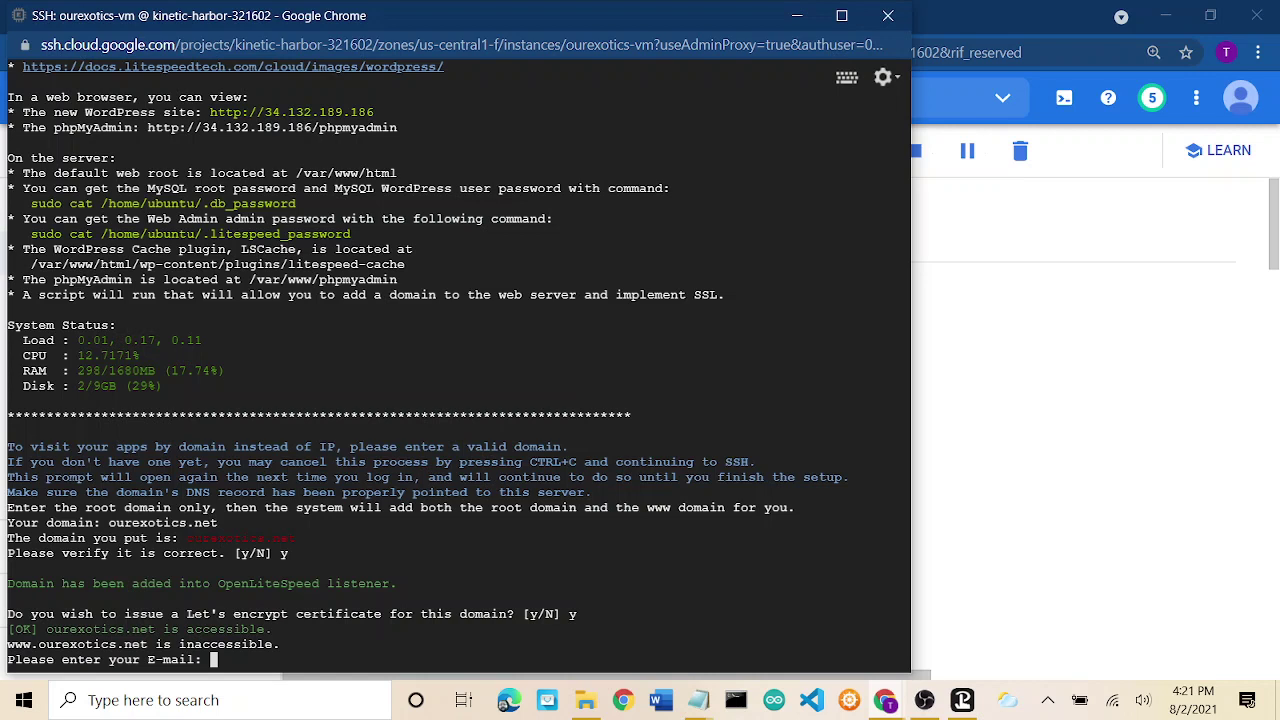
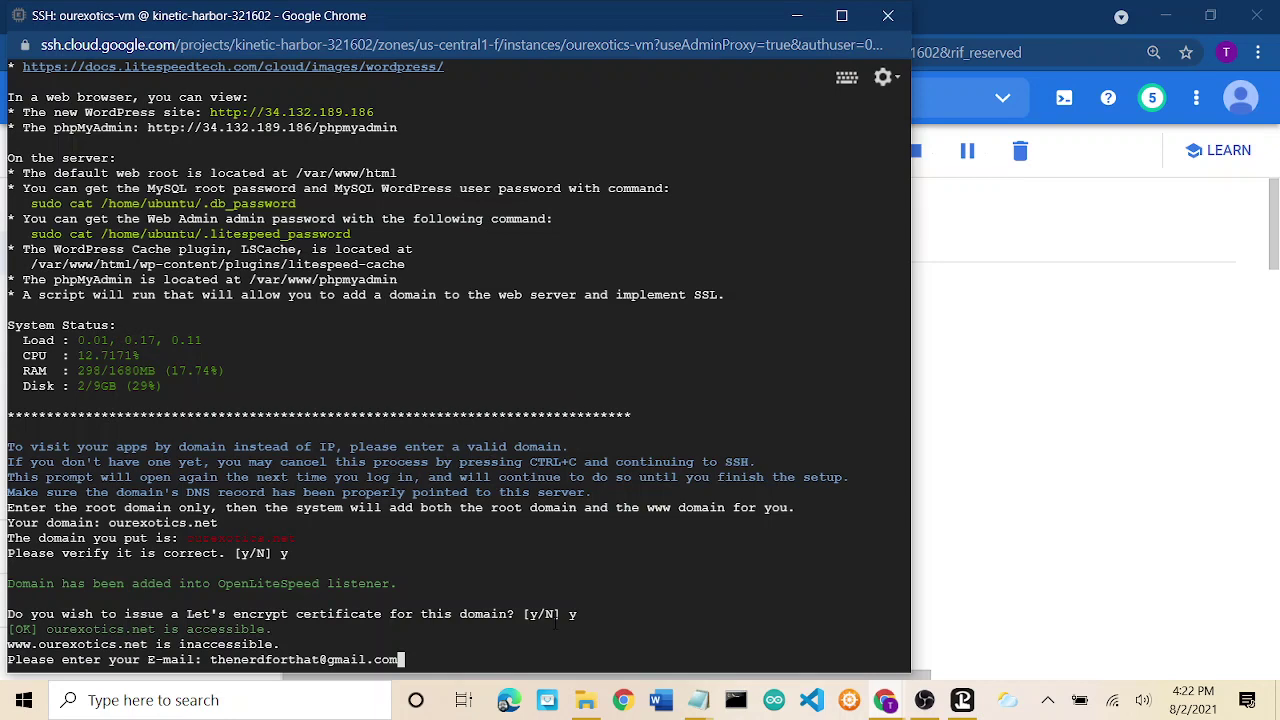
pyautogui.press('Return')
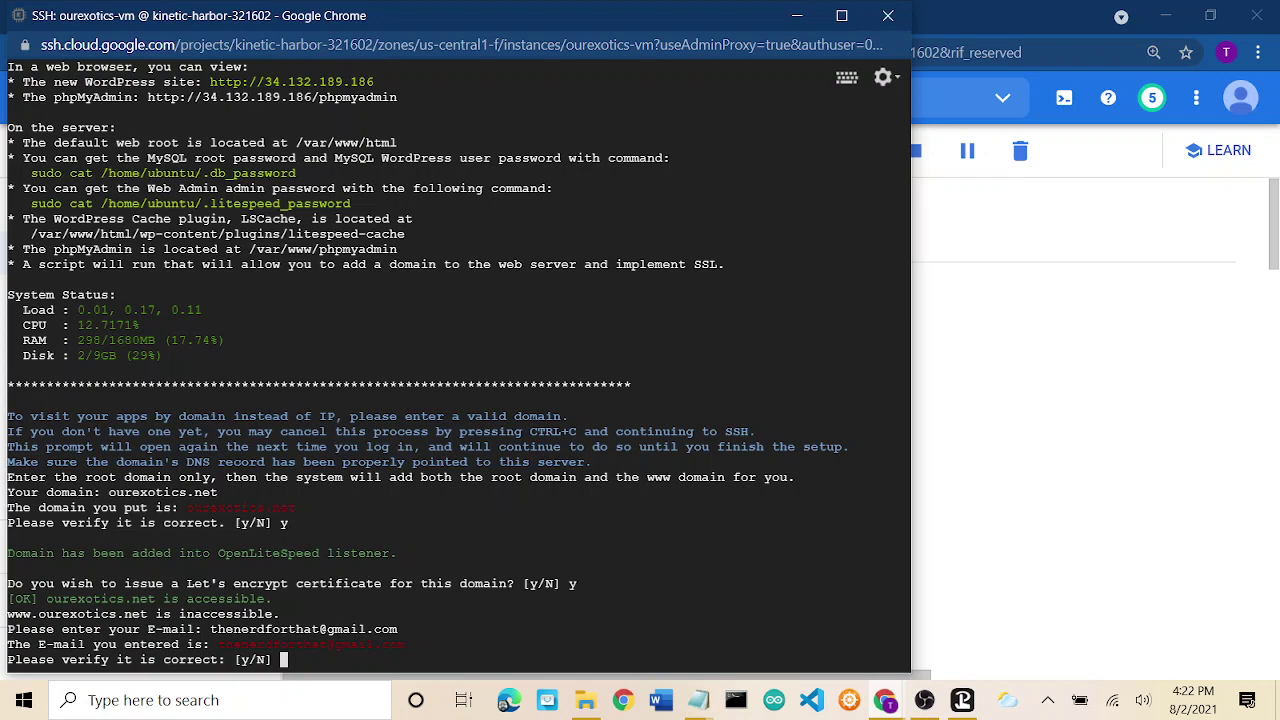
pyautogui.write('y')
pyautogui.press('Return')
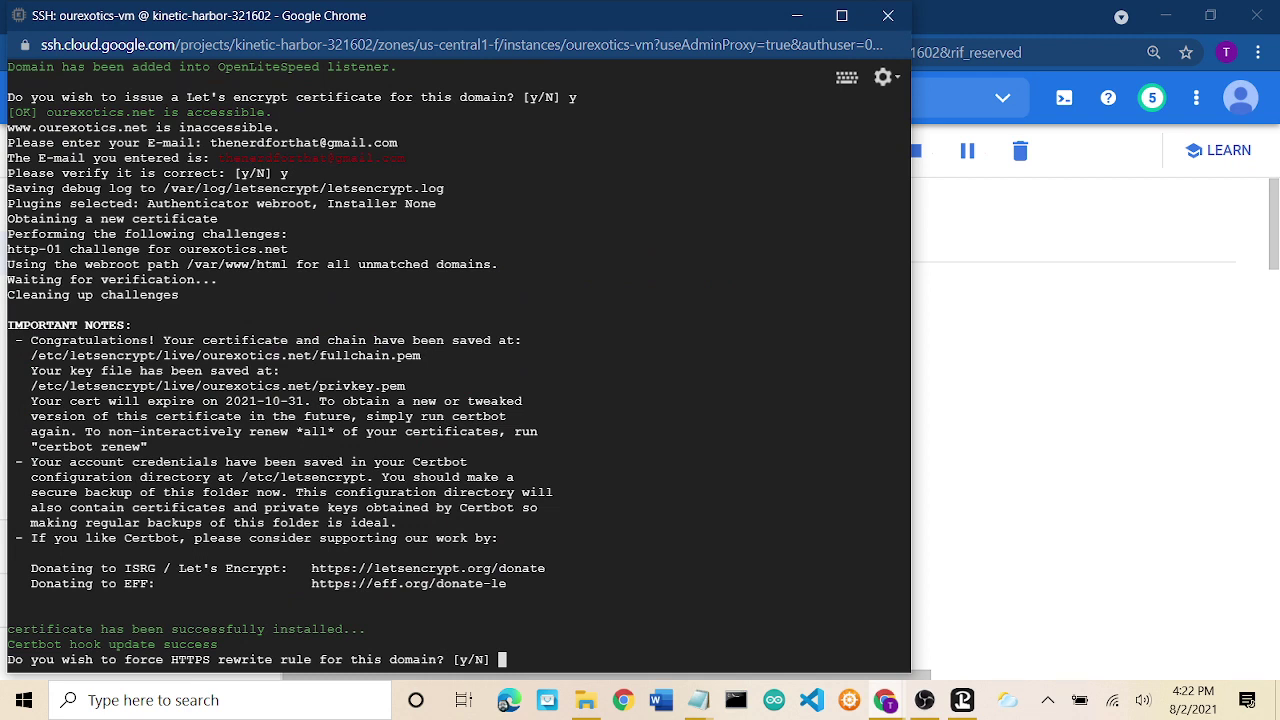
# Answer yes to forcing HTTPS for ourexotics.net and to updating the system and web server.
pyautogui.write('y')
pyautogui.press('Return')
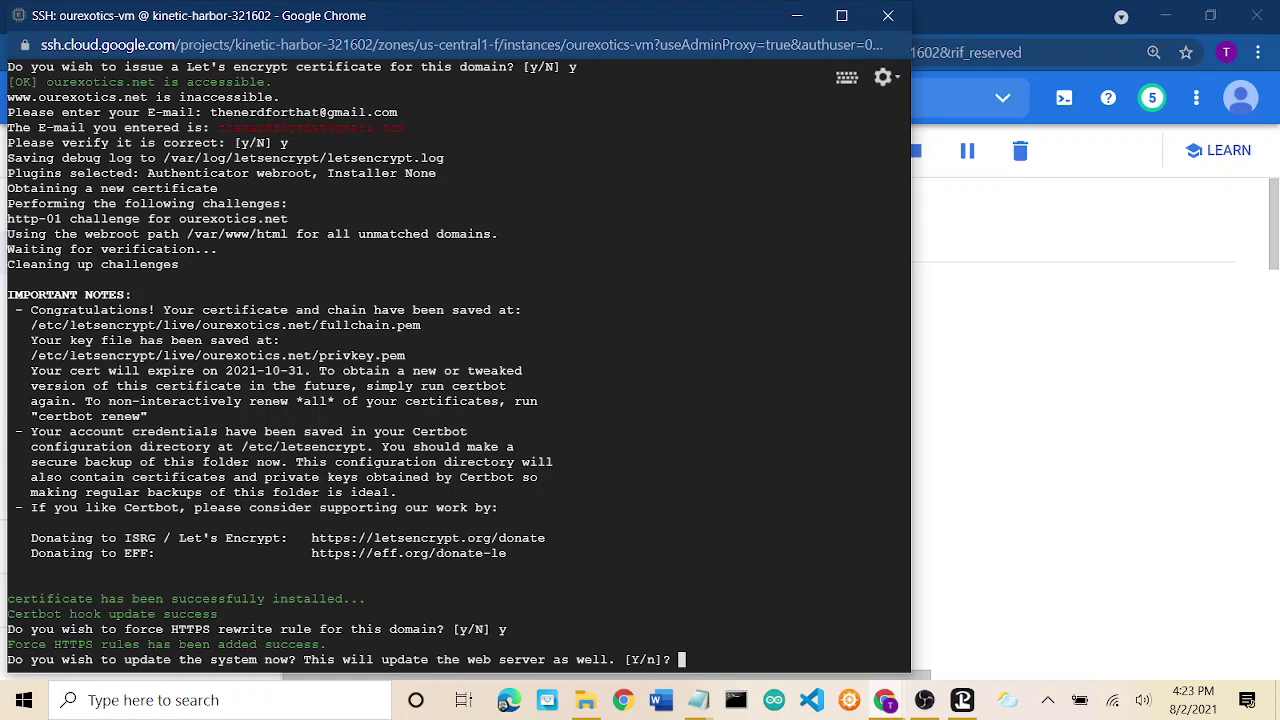
pyautogui.write('y')
pyautogui.press('Return')
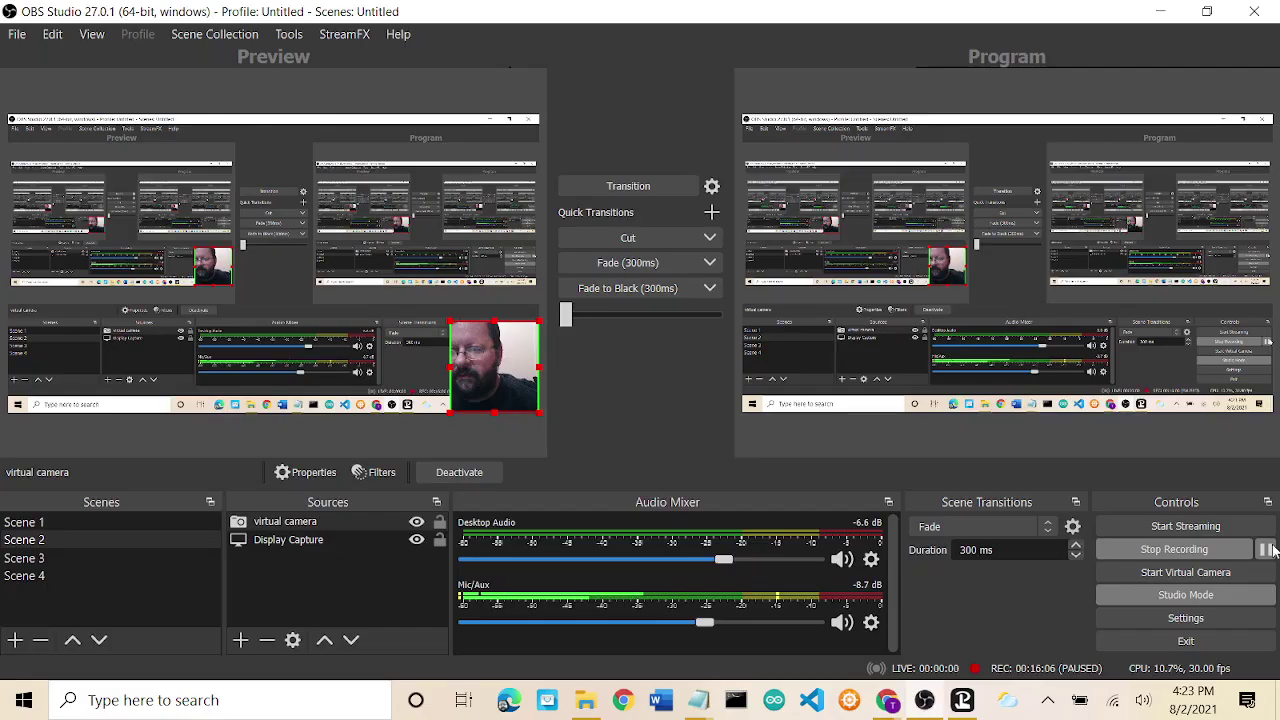
pyautogui.click(1266, 557)
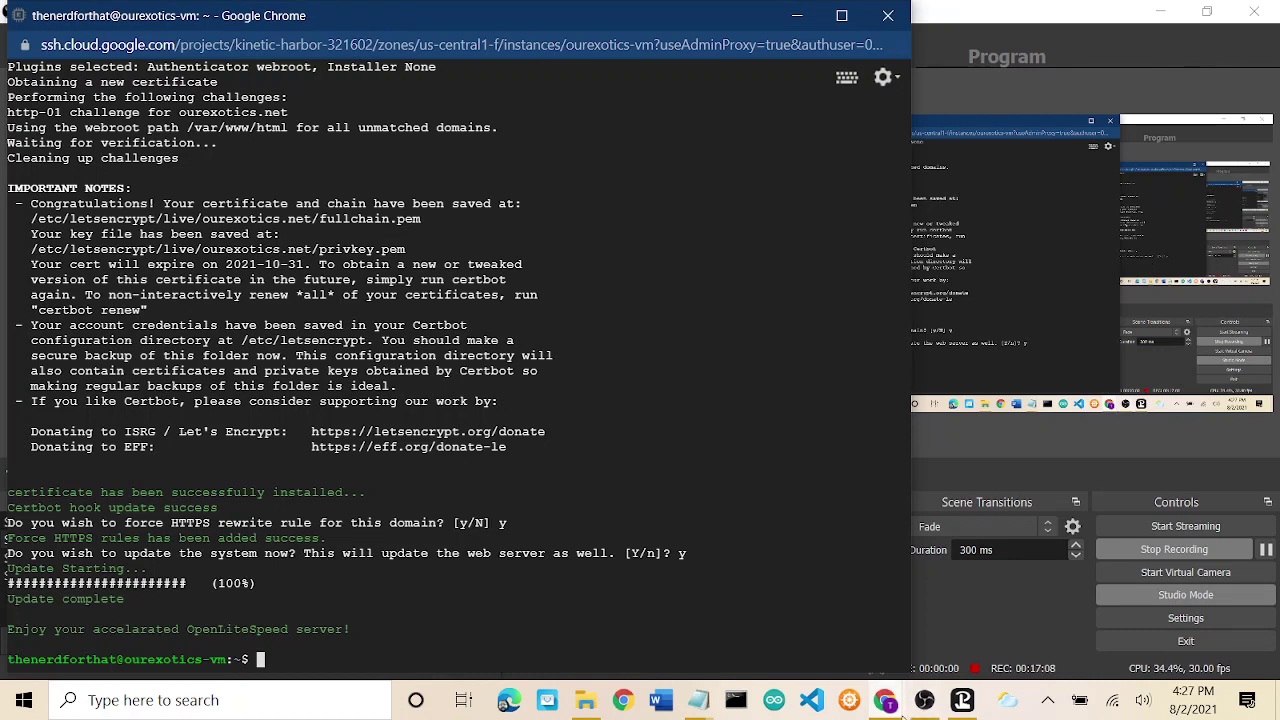
# Load ourexotics.net in a new Chrome tab.
pyautogui.moveTo(885, 700)
pyautogui.click(957, 611)
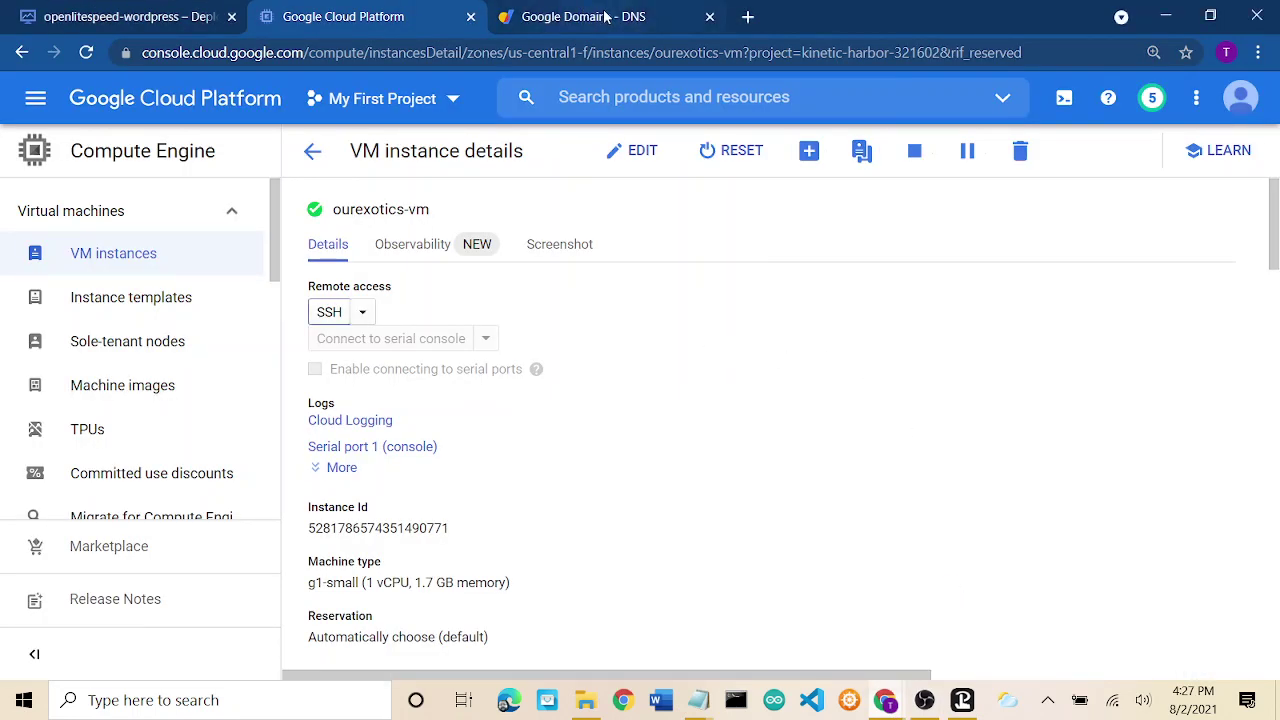
pyautogui.click(749, 18)
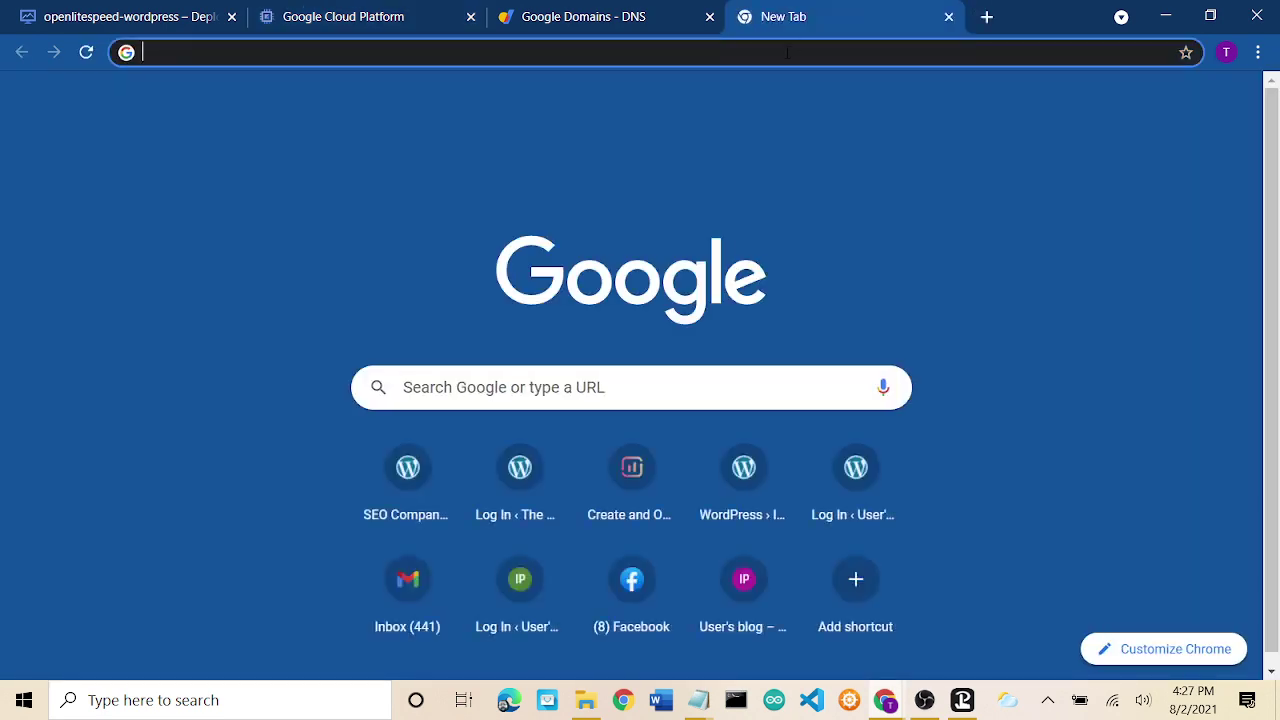
pyautogui.click(787, 52)
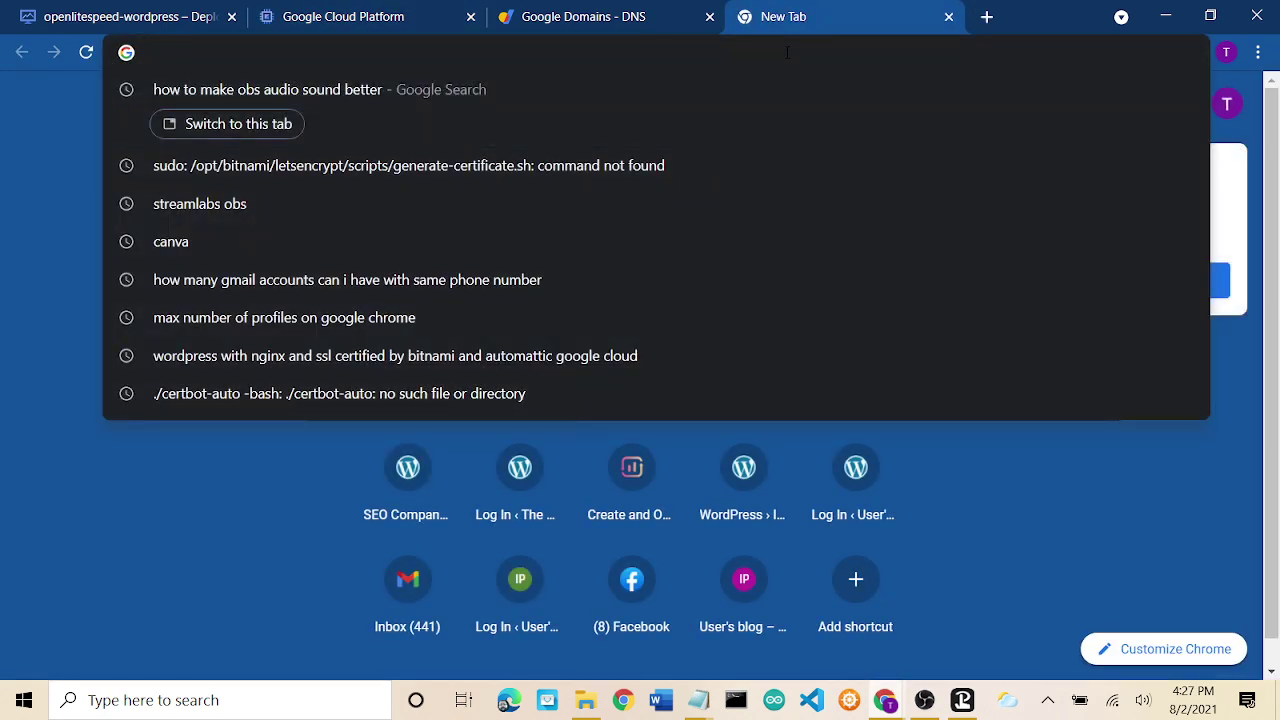
pyautogui.write('ourex')
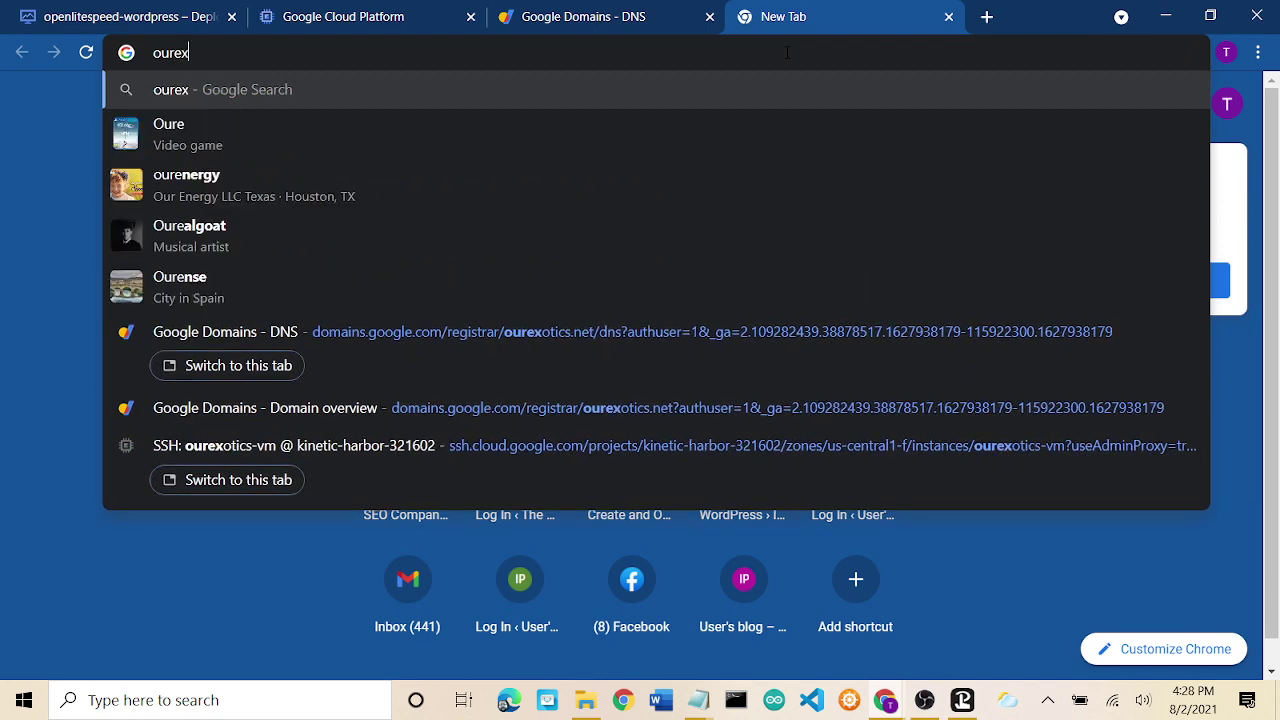
pyautogui.write('otics.c')
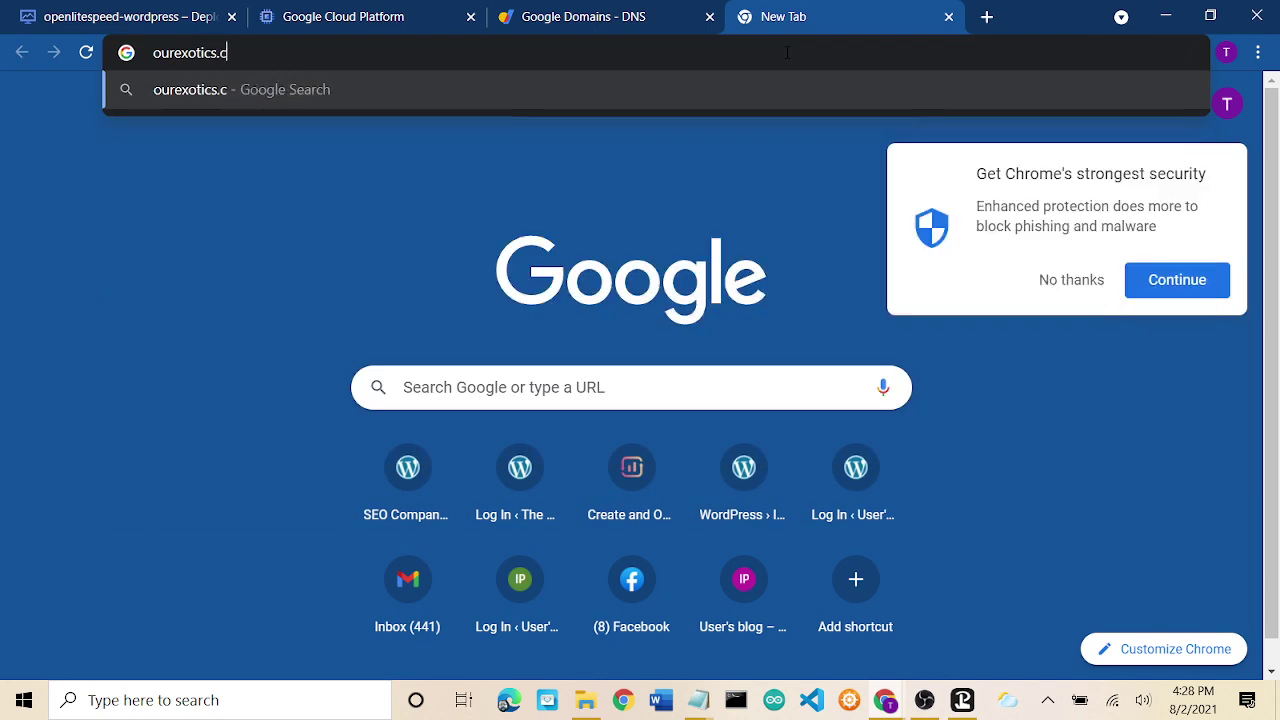
pyautogui.press('BackSpace')
pyautogui.write('net')
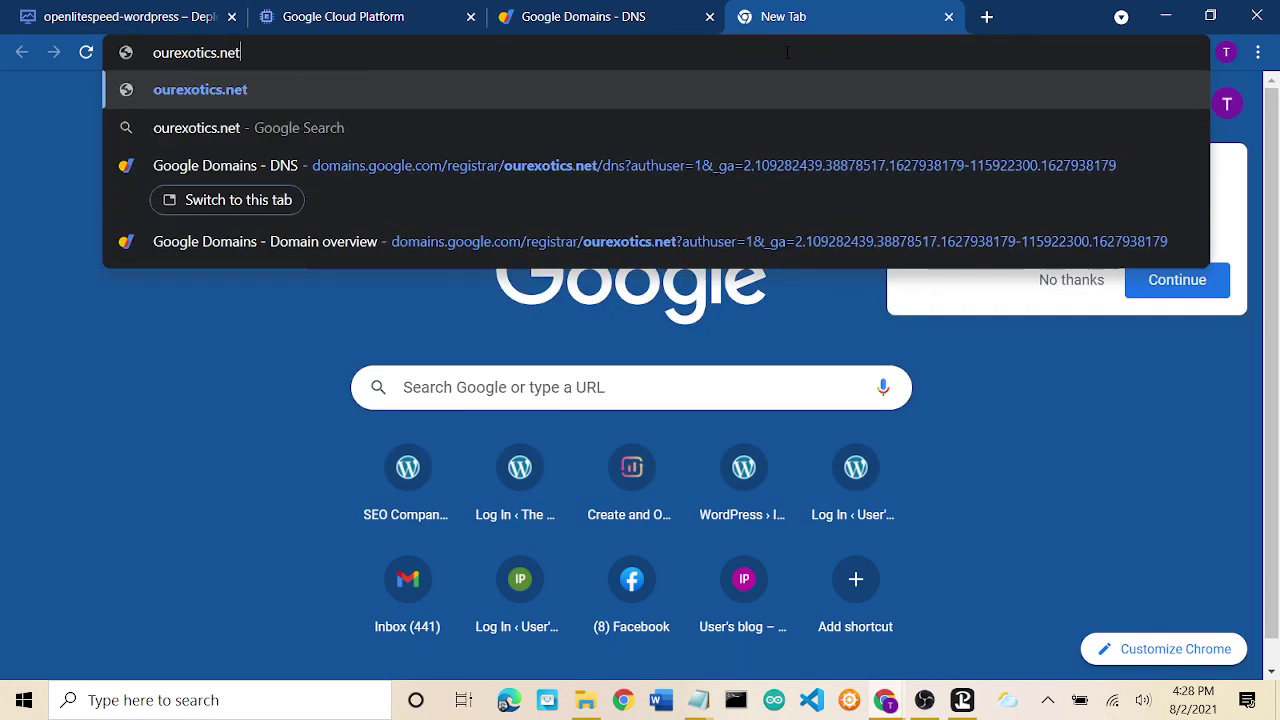
pyautogui.press('Return')
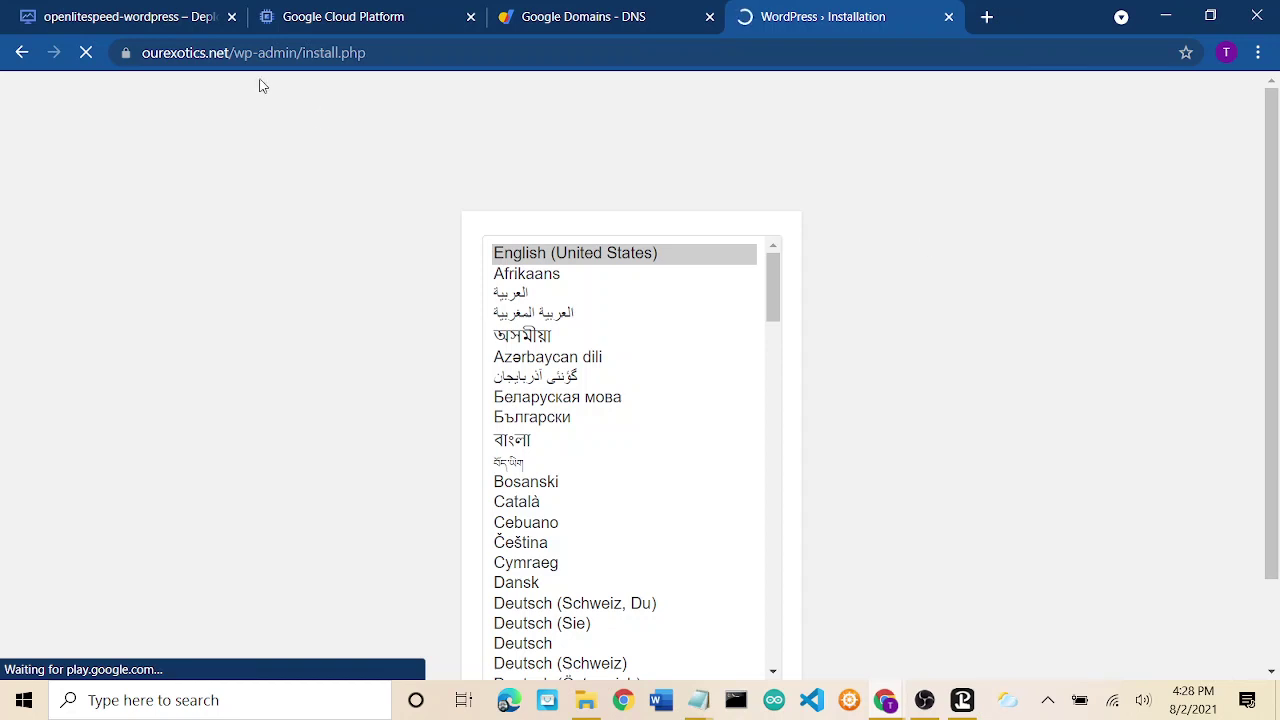
# Check the connection security, then continue the installer with English (United States) as the language.
pyautogui.click(125, 55)
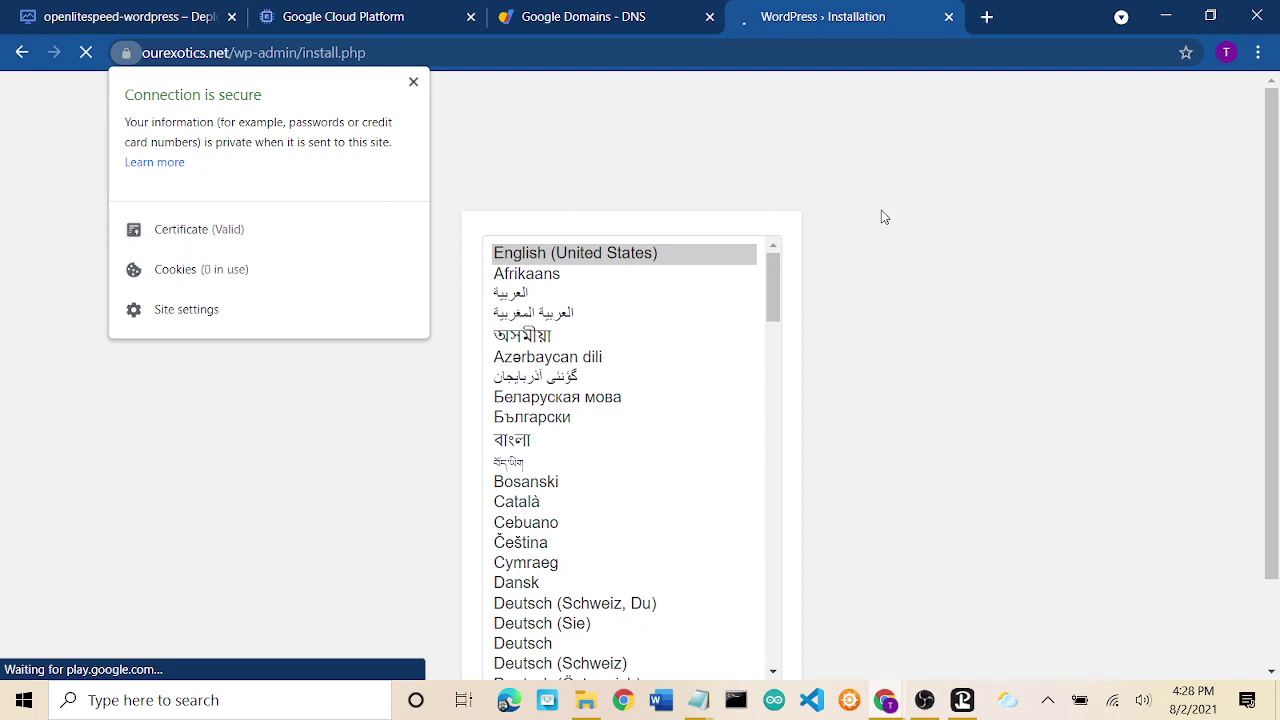
pyautogui.click(945, 281)
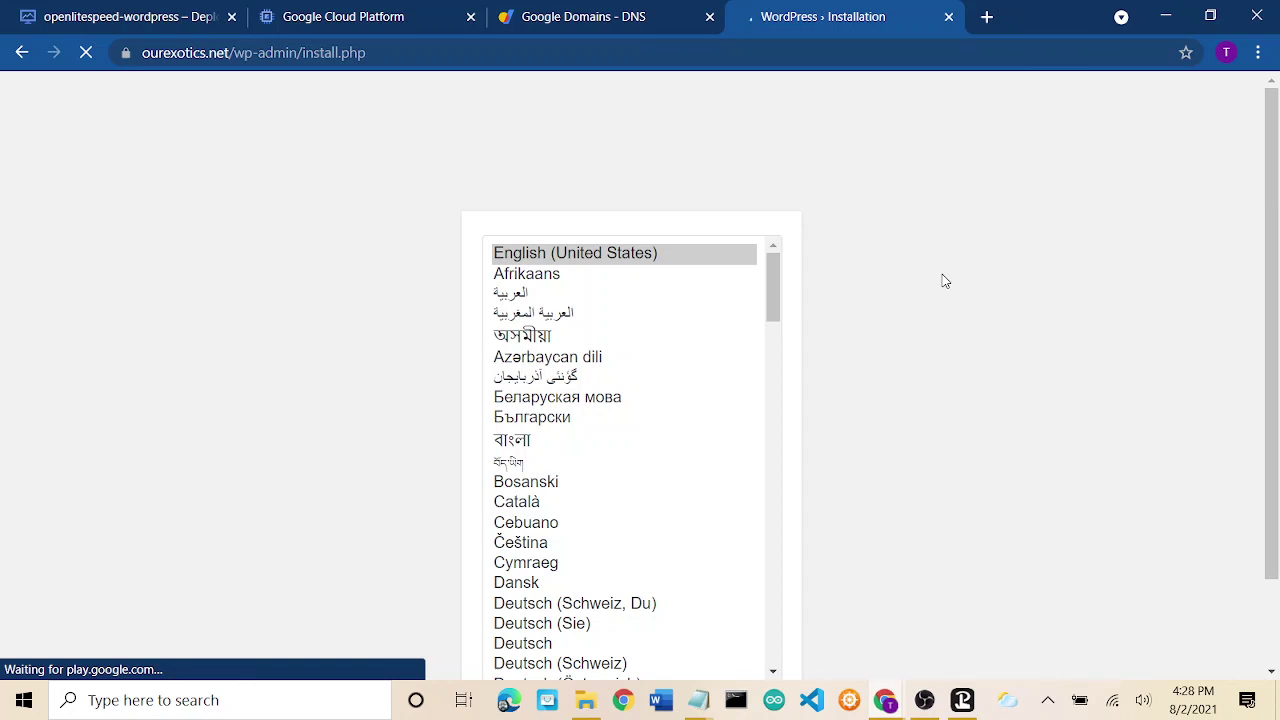
pyautogui.scroll(-1, 945, 281)
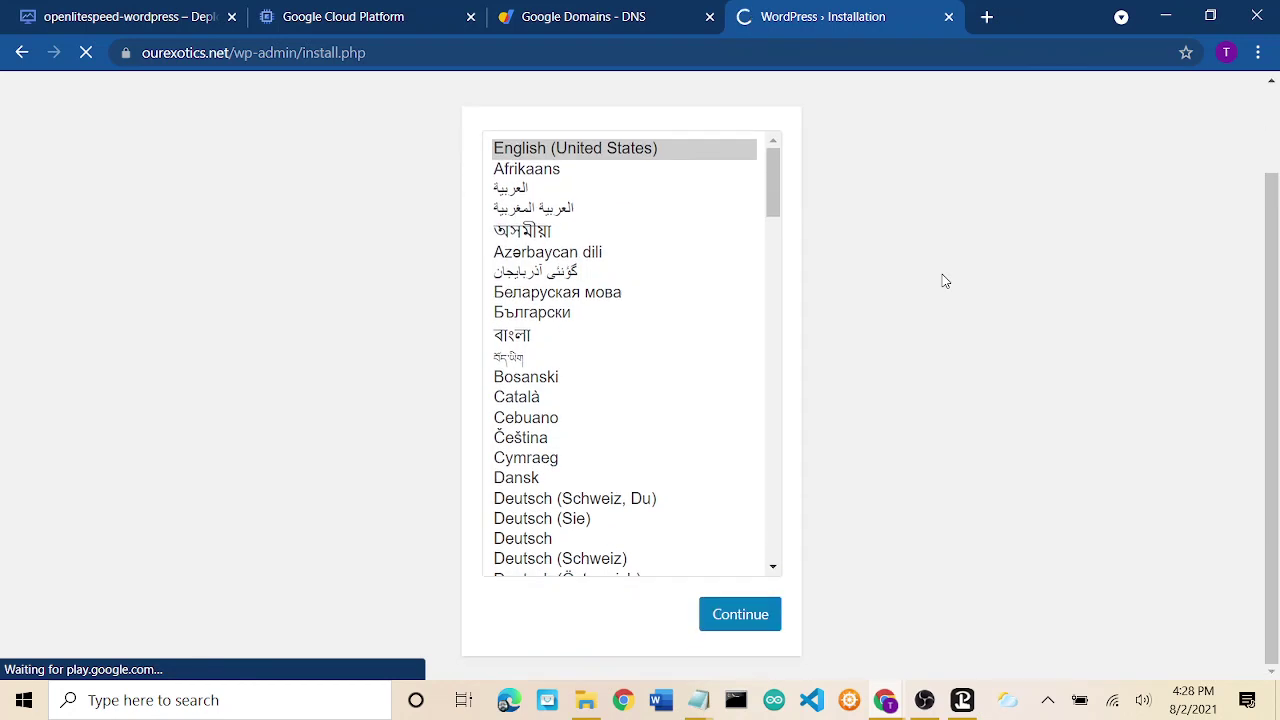
pyautogui.scroll(1, 945, 281)
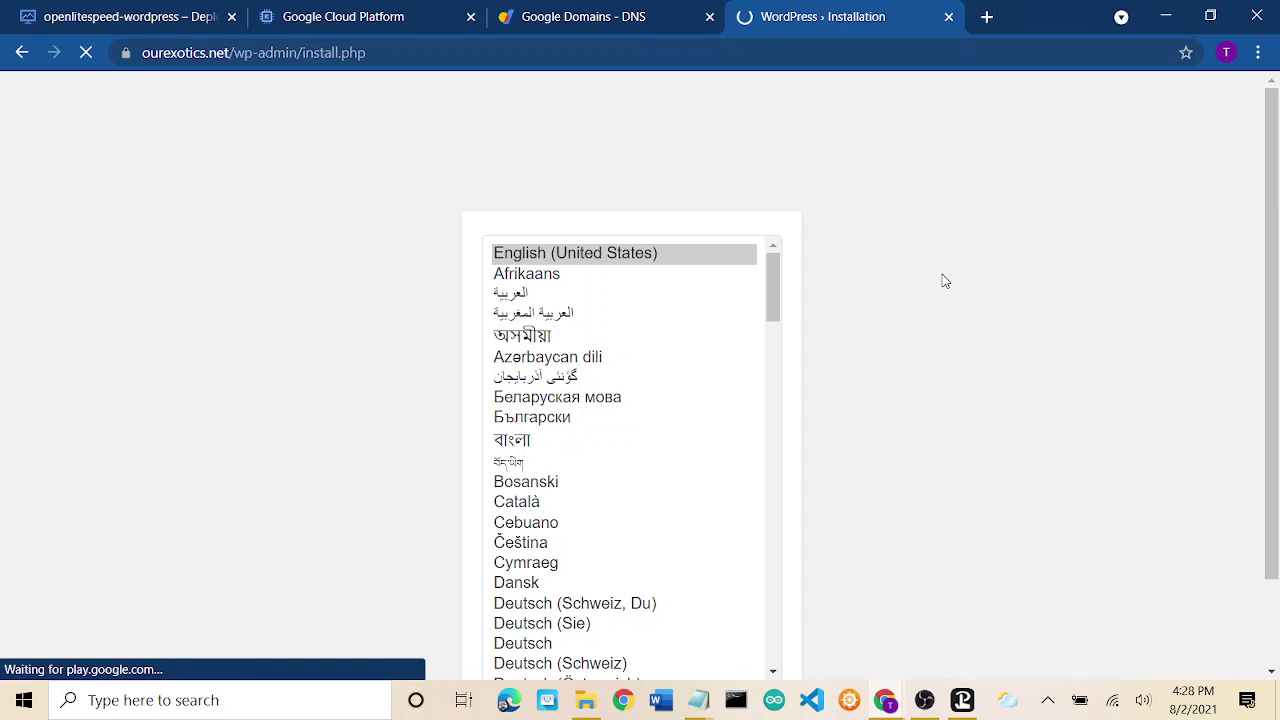
pyautogui.scroll(-1, 945, 281)
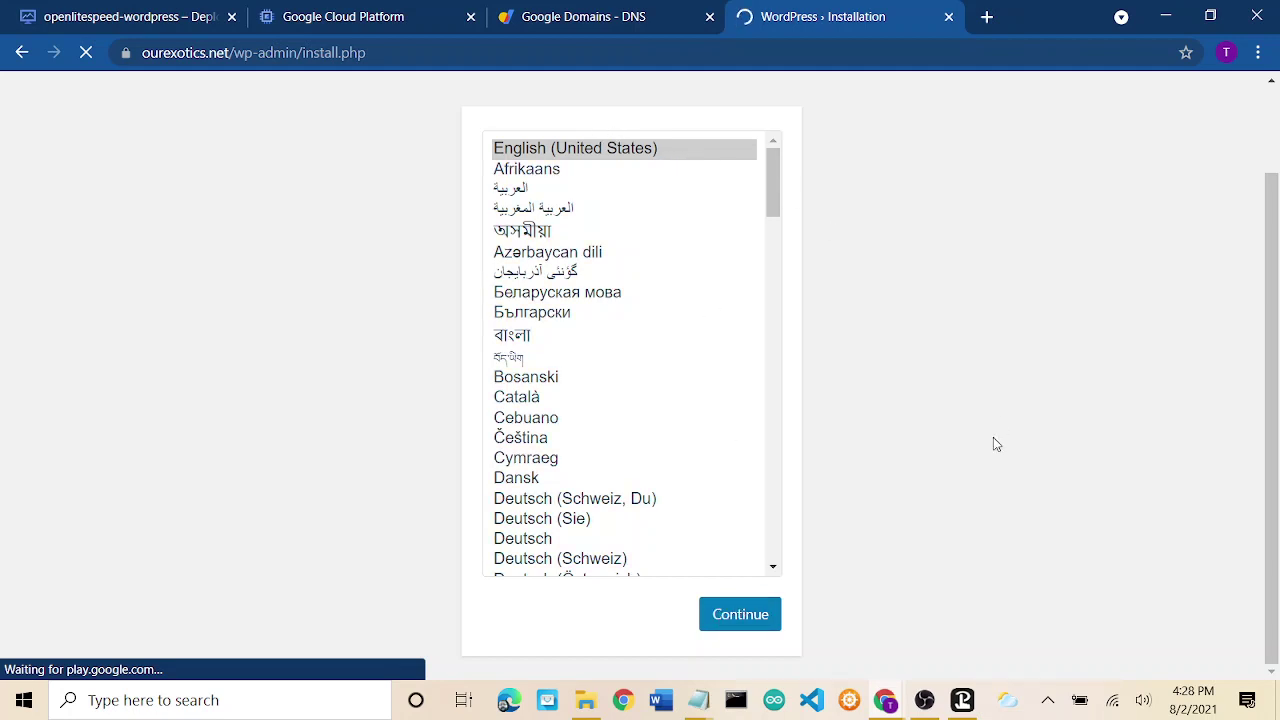
pyautogui.click(733, 615)
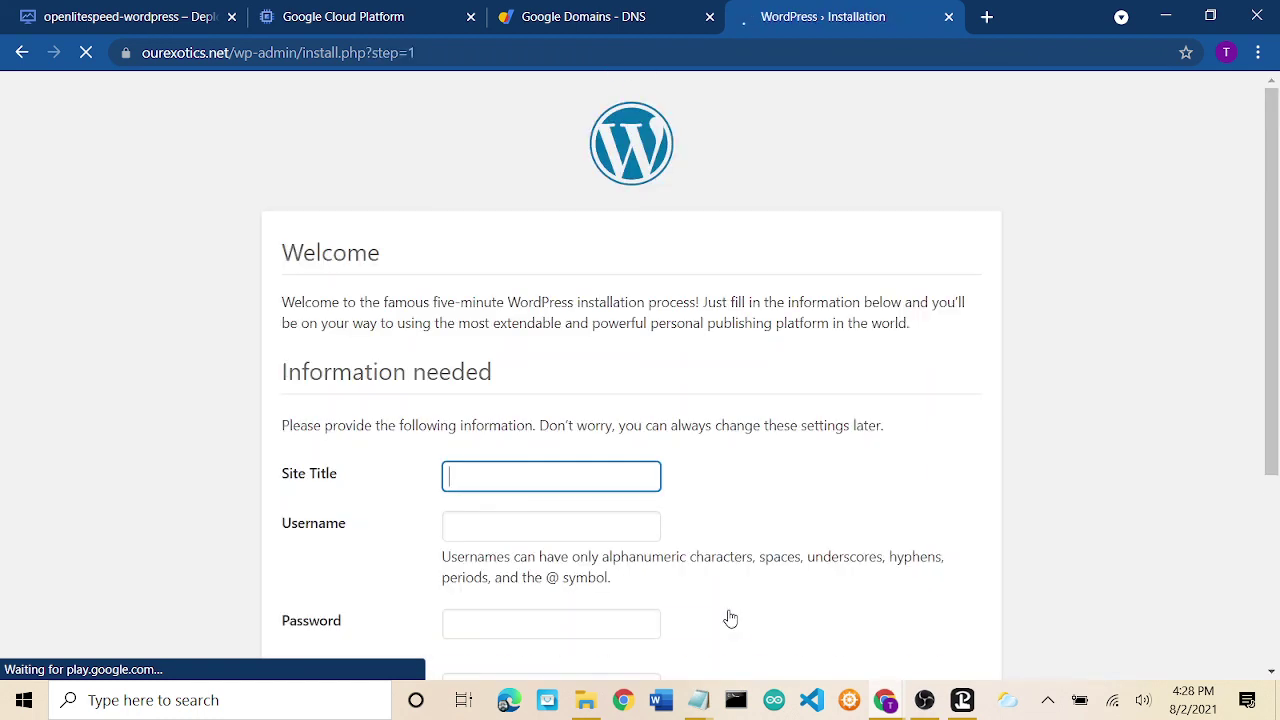
# Enter 'Our Exotic Animals' as the site title, correcting the typos along the way.
pyautogui.click(563, 475)
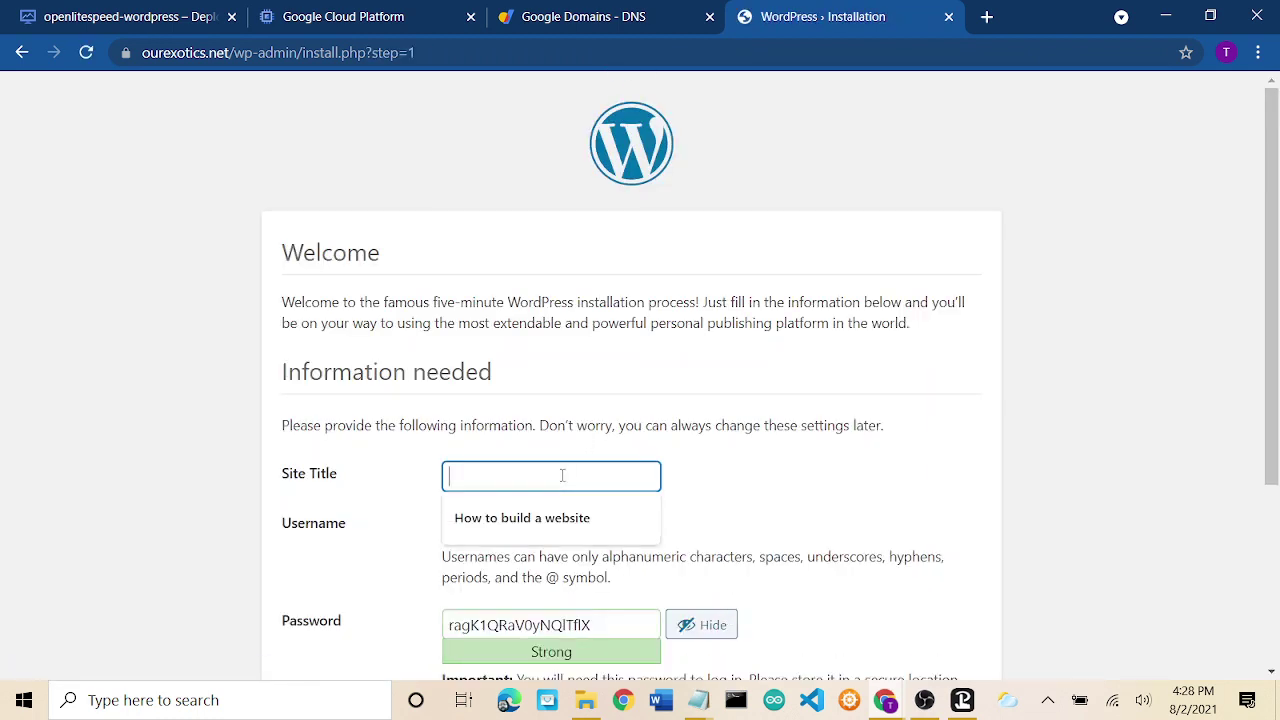
pyautogui.write('Our')
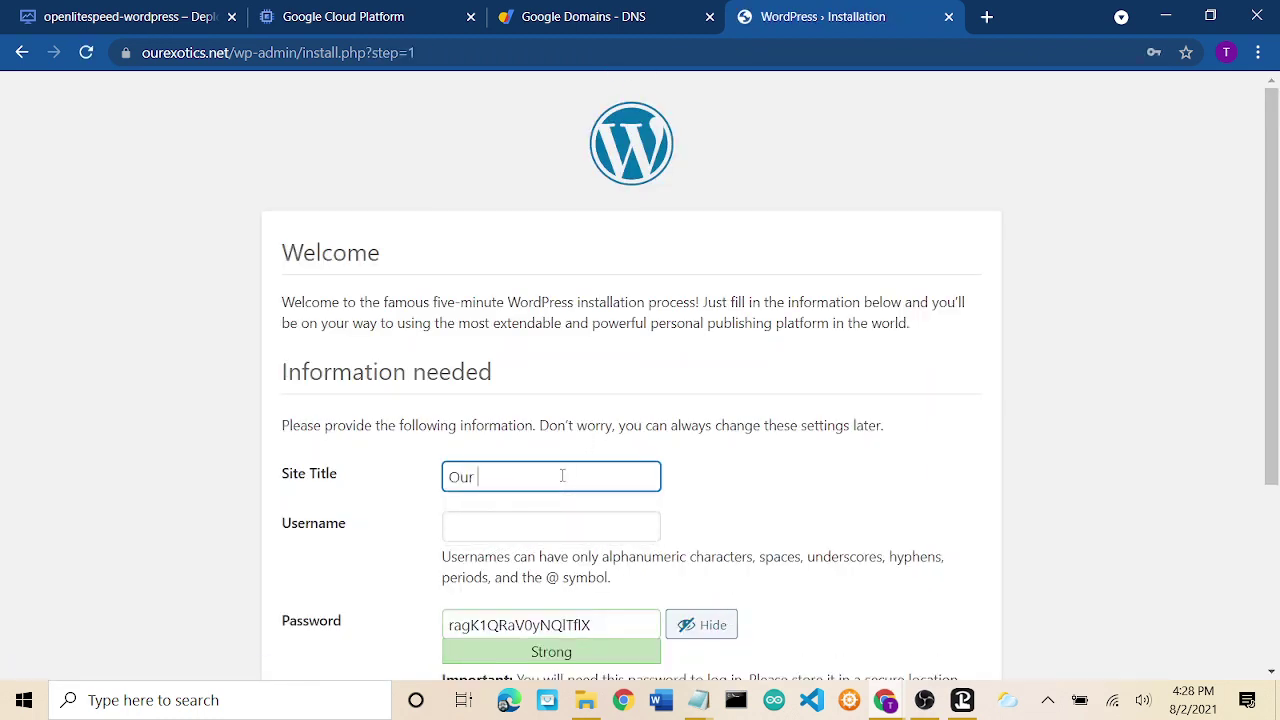
pyautogui.write(' Exotics')
pyautogui.press('BackSpace')
pyautogui.press('BackSpace')
pyautogui.press('BackSpace')
pyautogui.press('BackSpace')
pyautogui.press('BackSpace')
pyautogui.press('BackSpace')
pyautogui.press('BackSpace')
pyautogui.press('BackSpace')
pyautogui.press('BackSpace')
pyautogui.press('BackSpace')
pyautogui.press('BackSpace')
pyautogui.write('Exotic Pets')
pyautogui.press('BackSpace')
pyautogui.press('BackSpace')
pyautogui.press('BackSpace')
pyautogui.press('BackSpace')
pyautogui.write('Animals')
pyautogui.write('Our Ex')
pyautogui.press('BackSpace')
pyautogui.press('BackSpace')
pyautogui.press('BackSpace')
pyautogui.press('BackSpace')
pyautogui.press('BackSpace')
pyautogui.press('BackSpace')
pyautogui.press('BackSpace')
pyautogui.press('BackSpace')
pyautogui.press('BackSpace')
pyautogui.press('BackSpace')
pyautogui.press('BackSpace')
pyautogui.press('BackSpace')
pyautogui.press('BackSpace')
pyautogui.press('BackSpace')
pyautogui.press('BackSpace')
pyautogui.press('BackSpace')
pyautogui.press('BackSpace')
pyautogui.press('BackSpace')
pyautogui.press('BackSpace')
pyautogui.press('BackSpace')
pyautogui.write('Our Exotics')
pyautogui.press('BackSpace')
pyautogui.write('Animals')
pyautogui.scroll(-2, 843, 492)
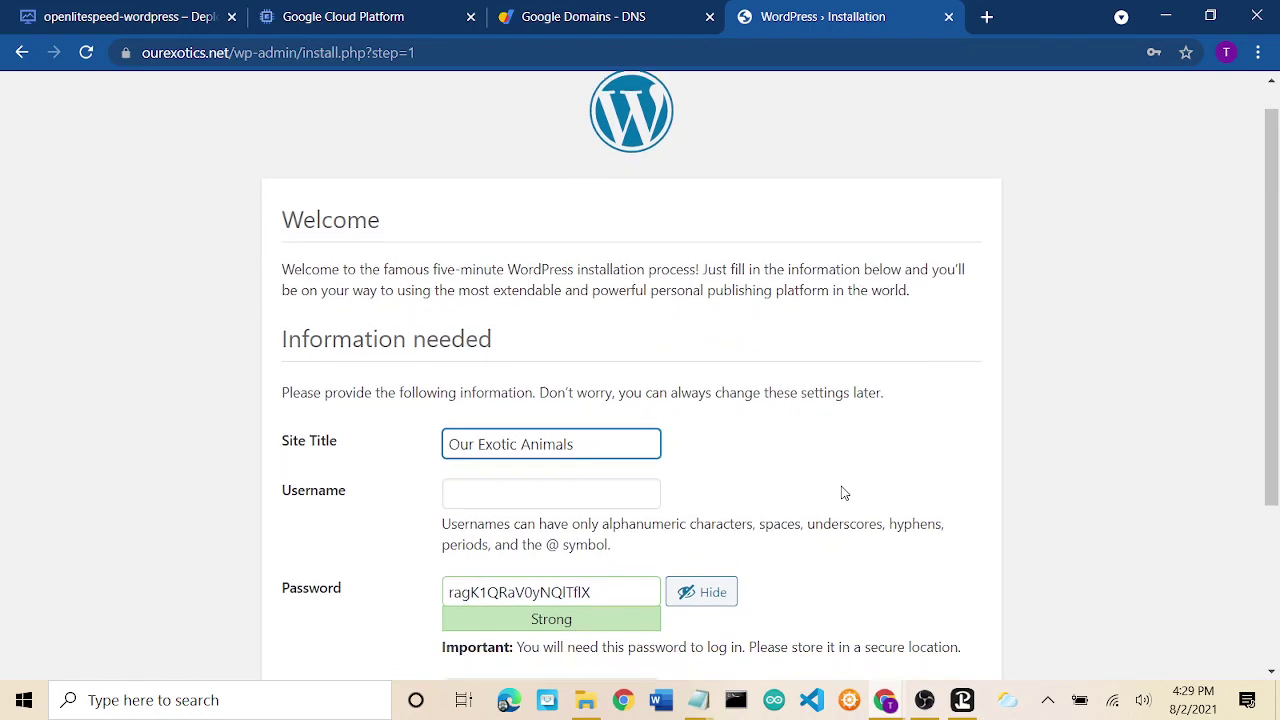
pyautogui.scroll(-1, 843, 492)
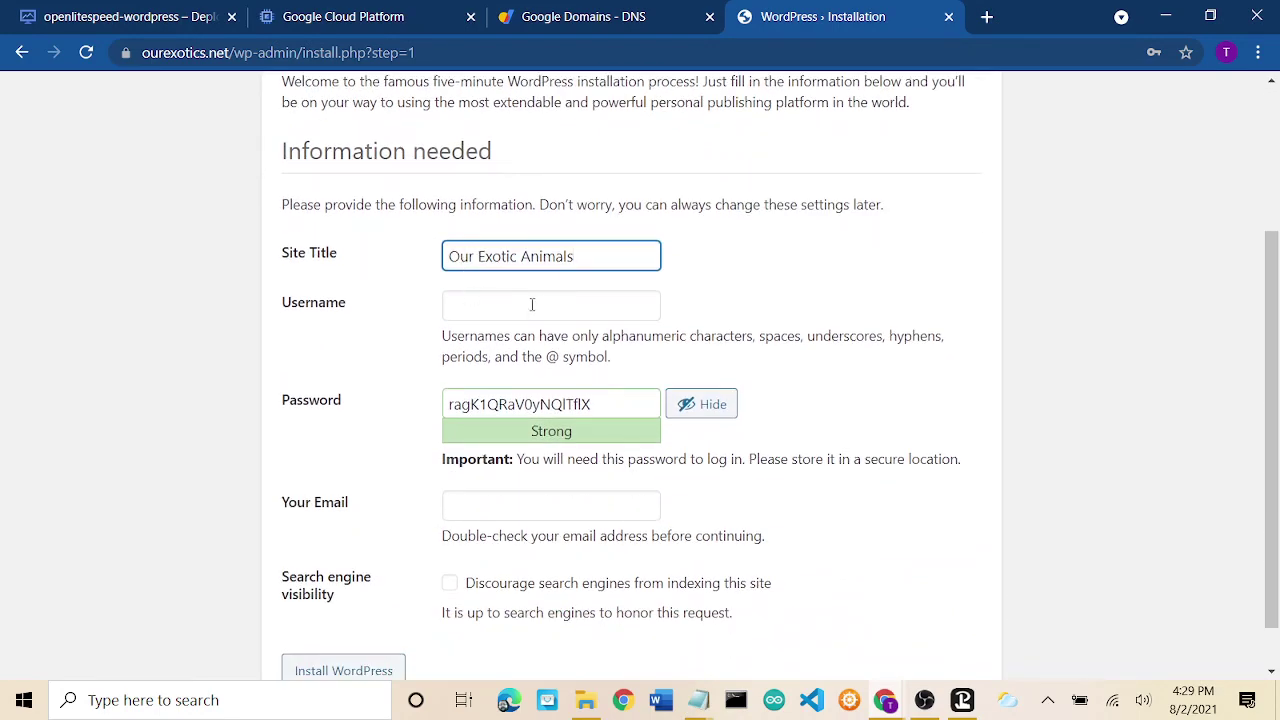
# Enter an admin username based on the site name, fixing the mistyped letter.
pyautogui.click(559, 306)
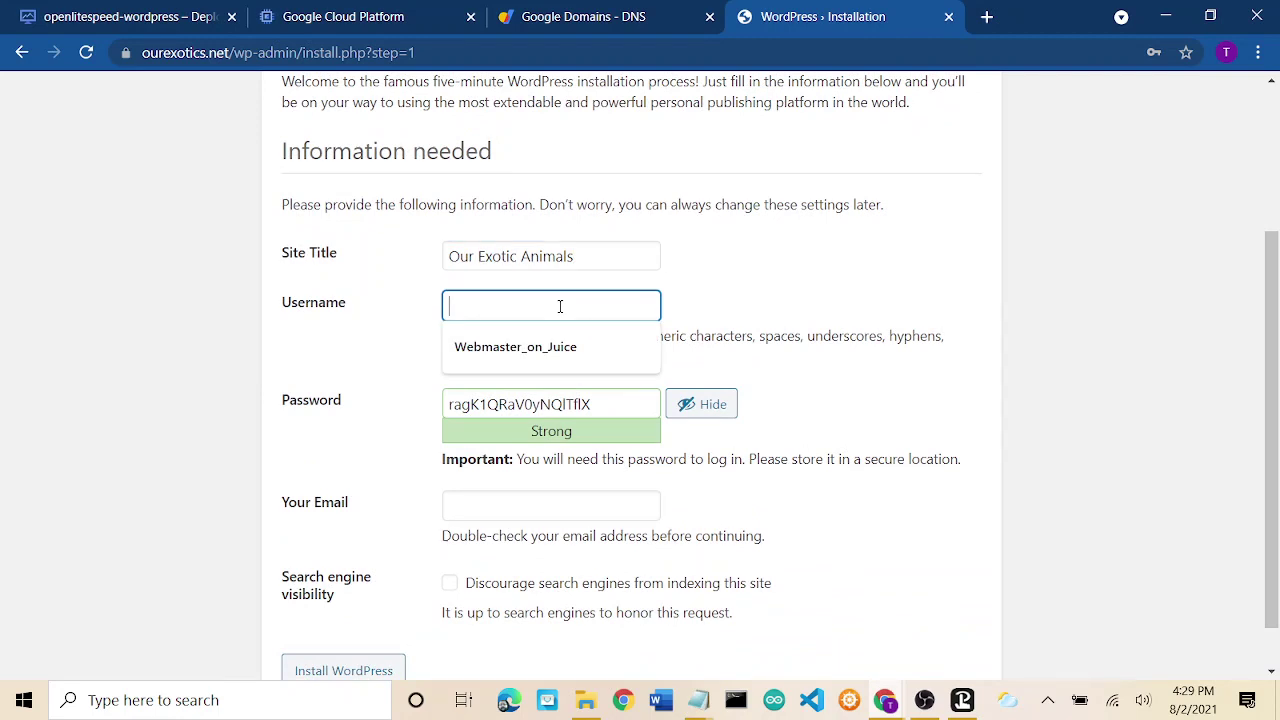
pyautogui.write('O')
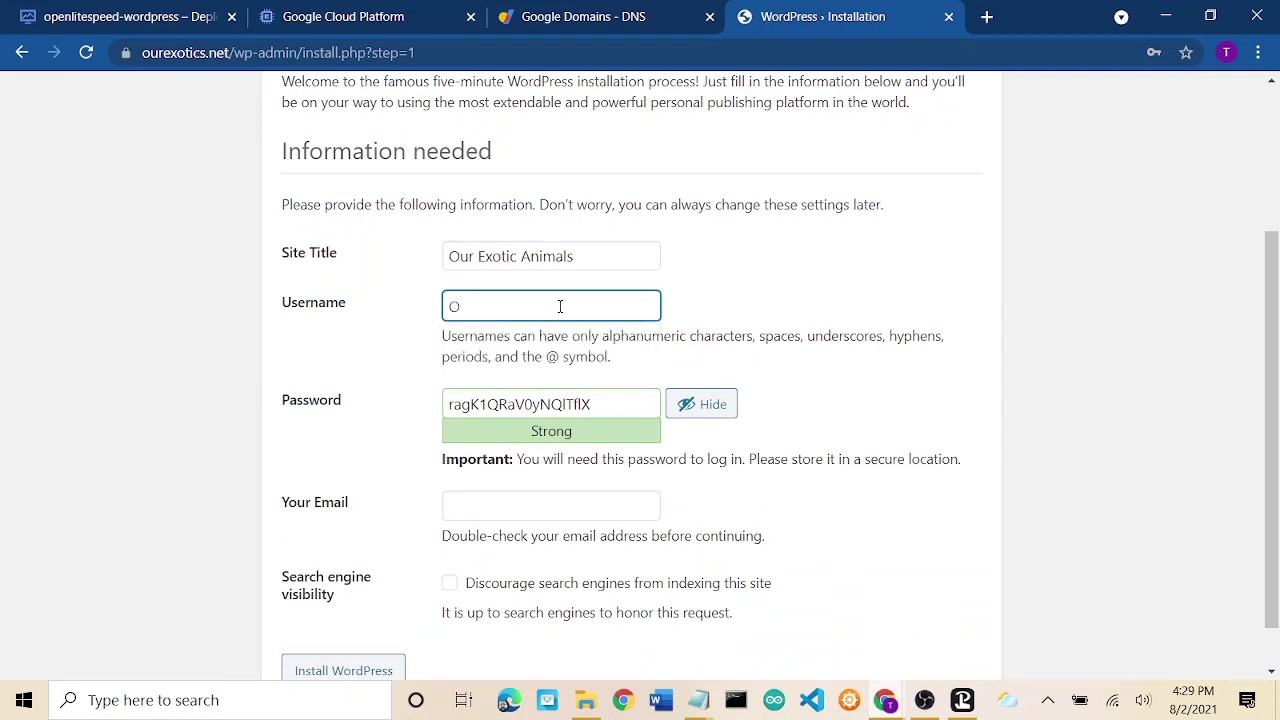
pyautogui.write('urExa')
pyautogui.press('BackSpace')
pyautogui.write('otics')
# Add an underscore to the username and copy the generated strong password.
pyautogui.click(476, 305)
pyautogui.click(813, 331)
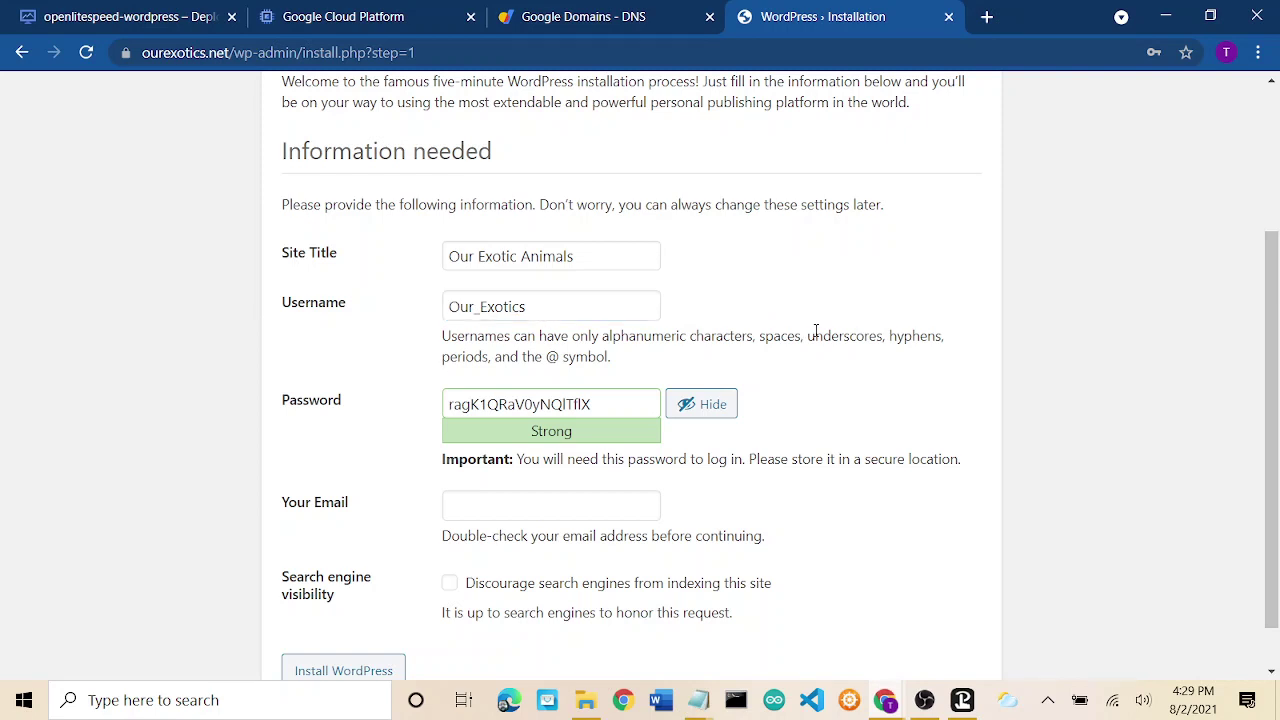
pyautogui.click(535, 404)
pyautogui.doubleClick(535, 404)
pyautogui.rightClick(535, 404)
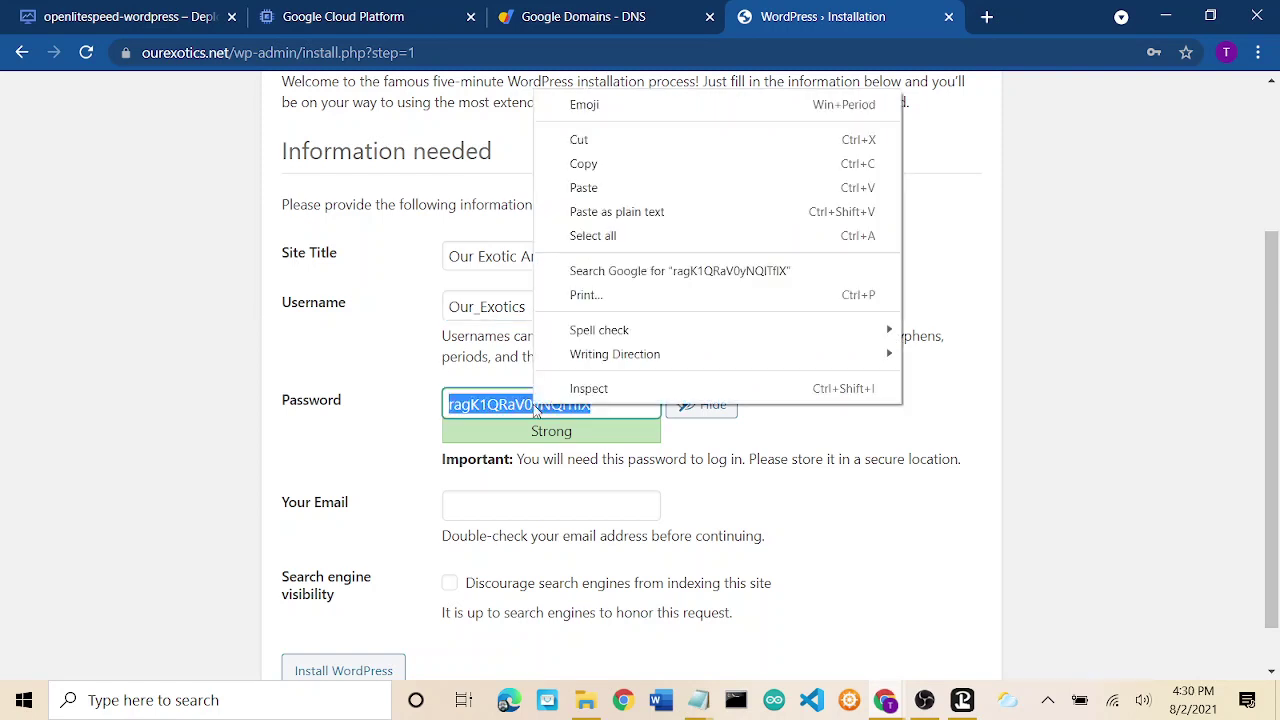
pyautogui.click(578, 164)
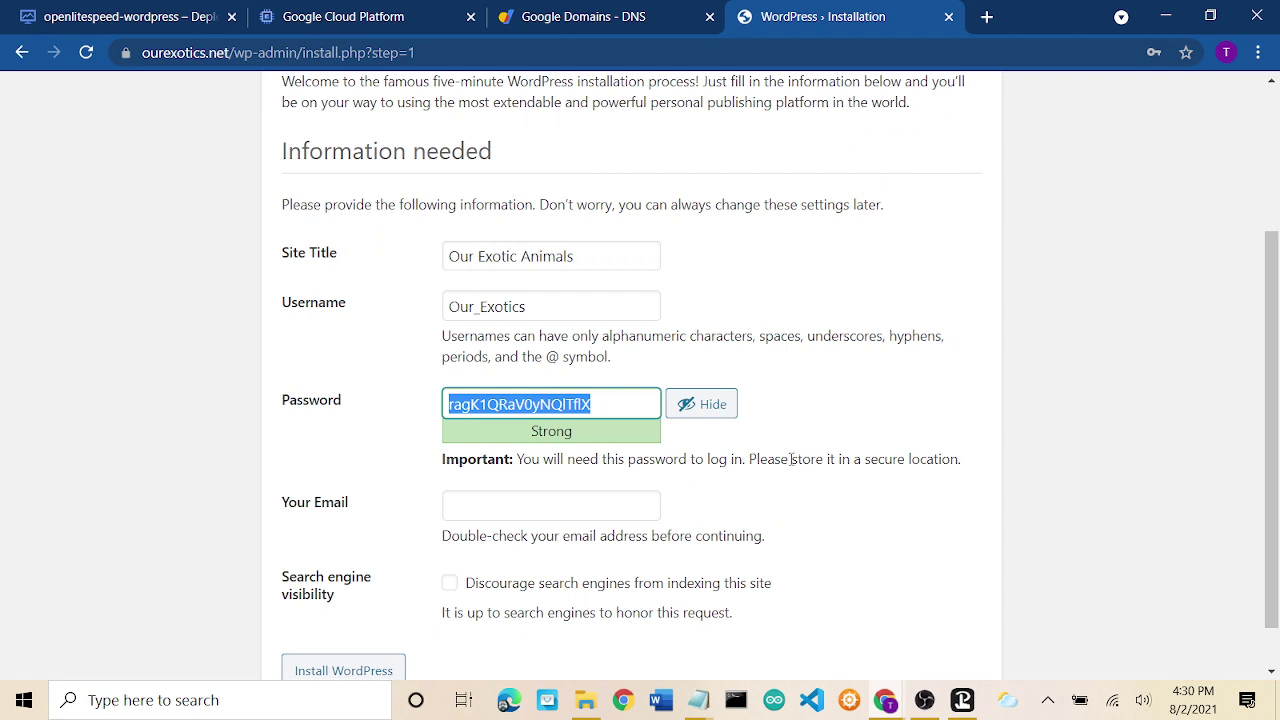
pyautogui.click(790, 459)
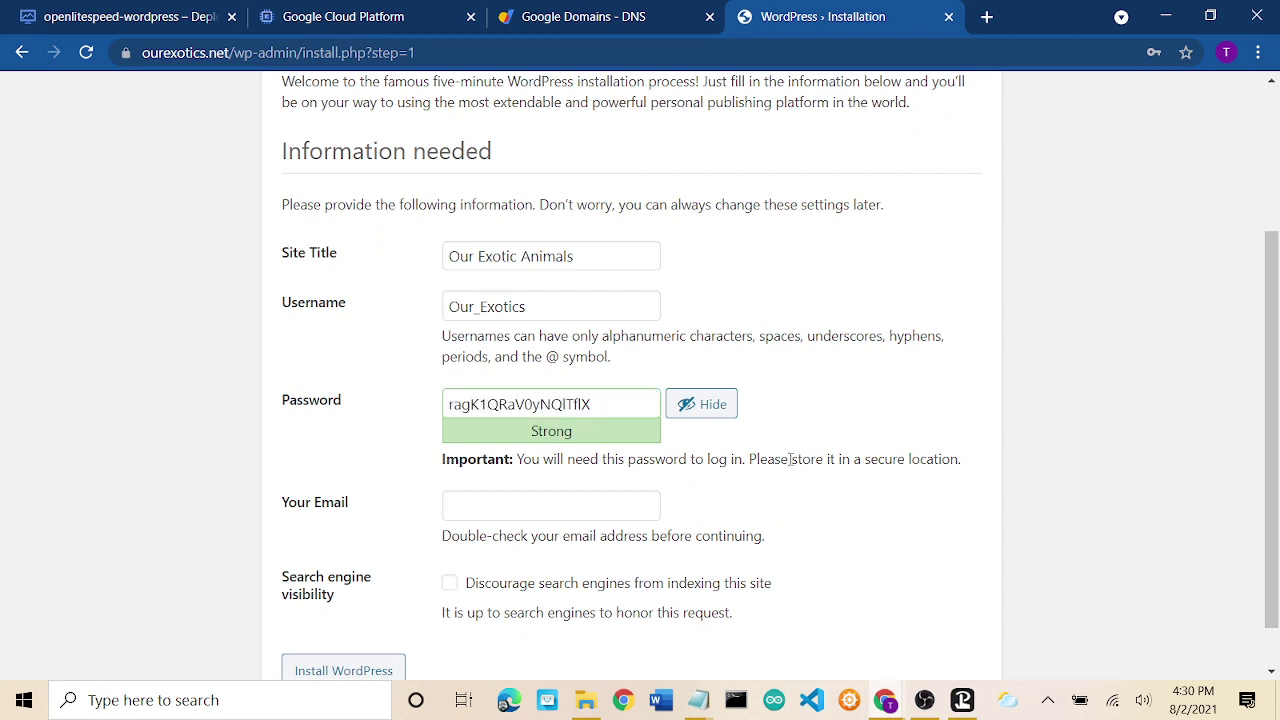
# Fill in the admin e-mail from the autofill suggestion and install WordPress.
pyautogui.scroll(-1, 854, 406)
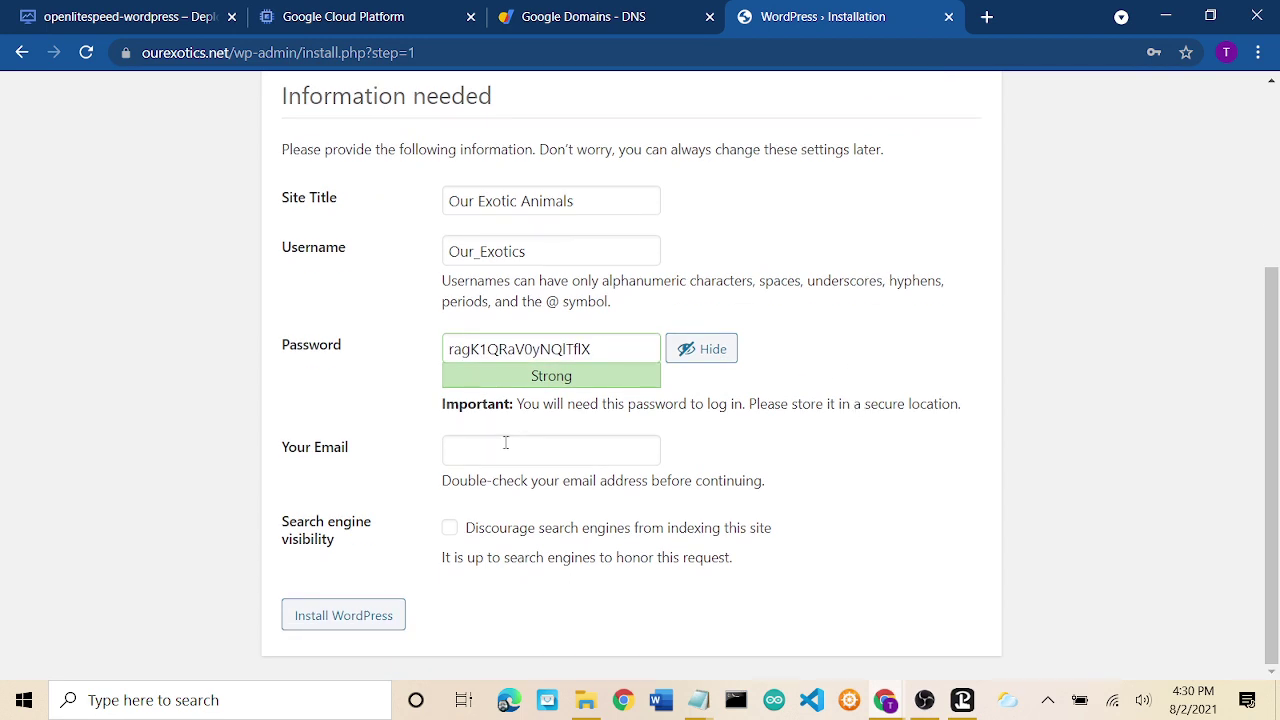
pyautogui.click(532, 451)
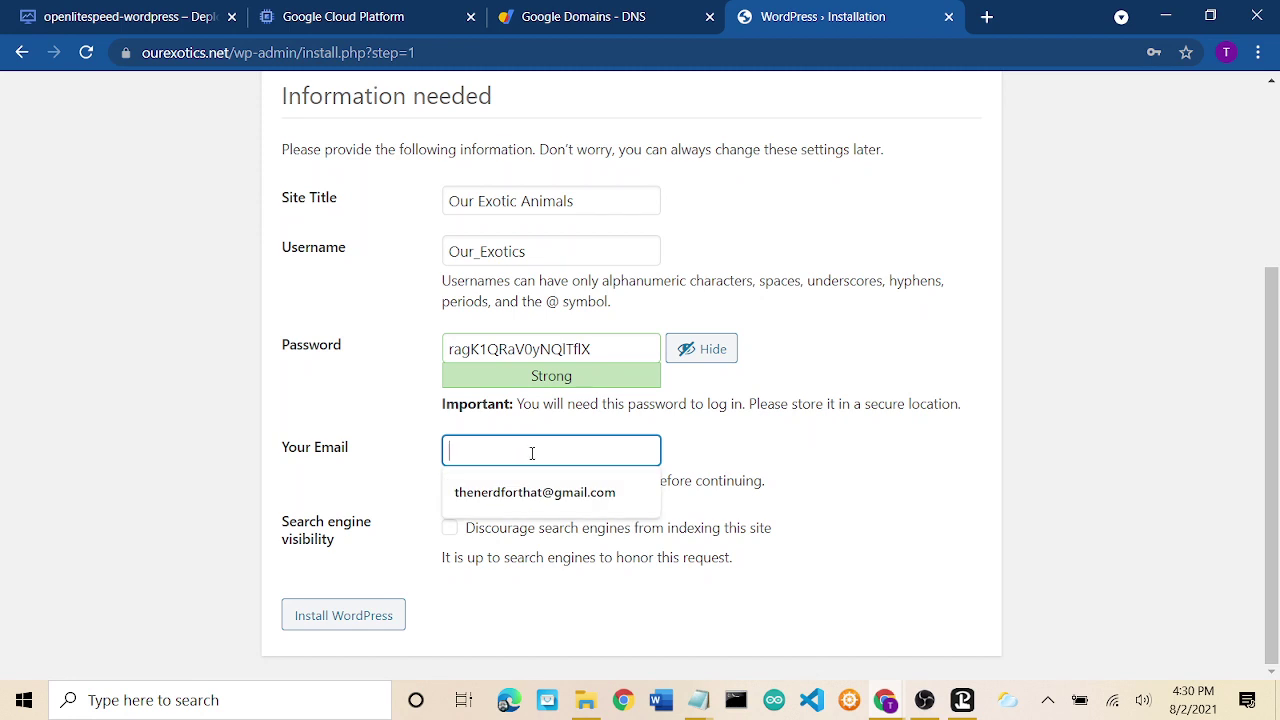
pyautogui.click(535, 492)
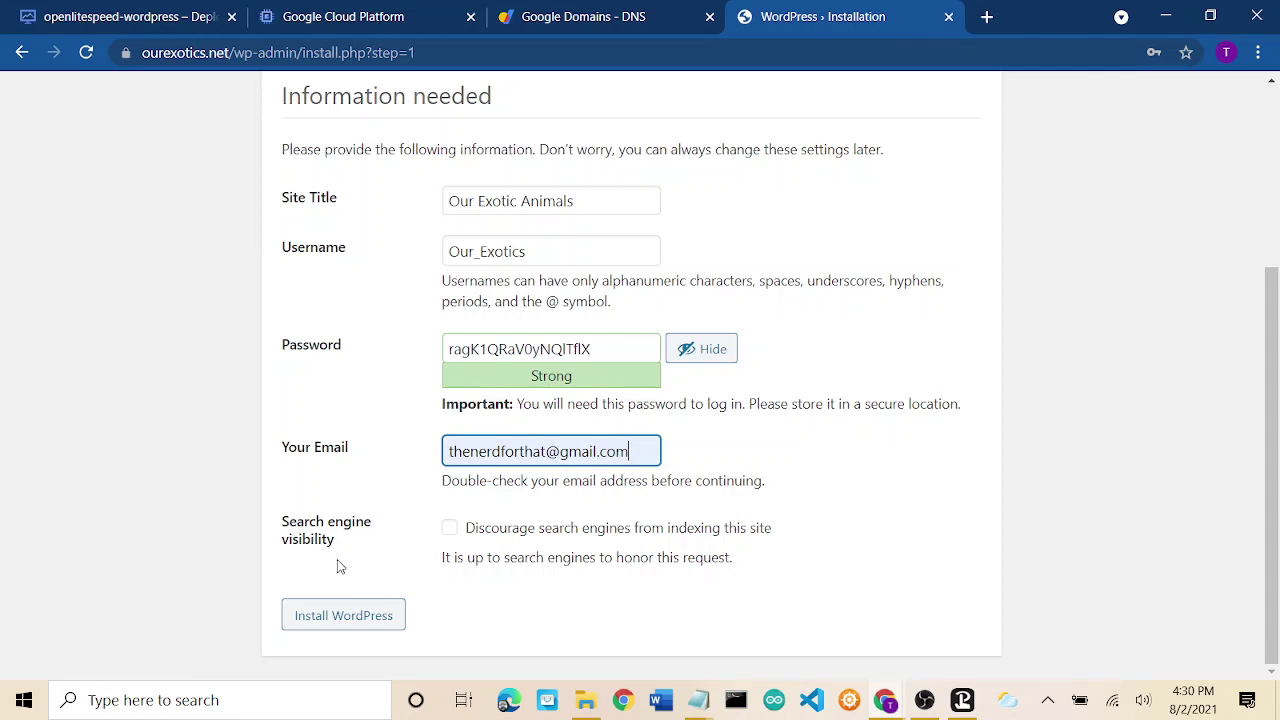
pyautogui.click(337, 617)
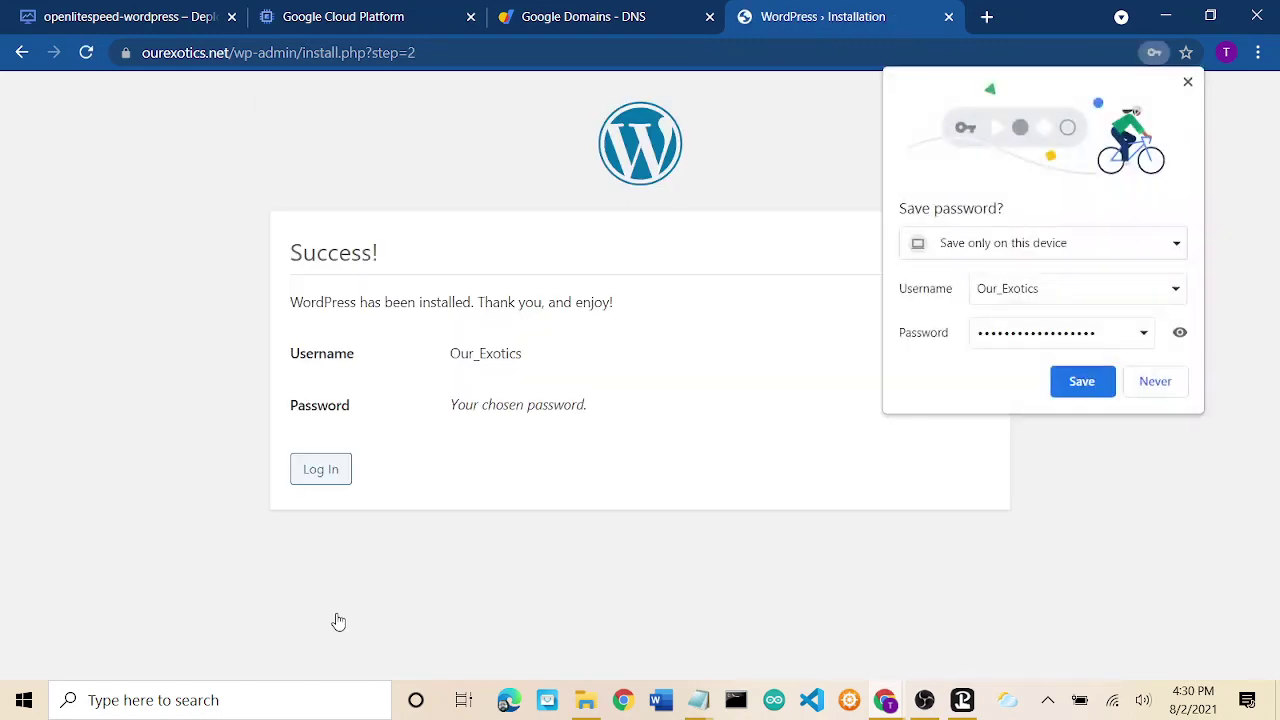
# Save the new credentials in Chrome and log in with Remember Me ticked.
pyautogui.click(1076, 381)
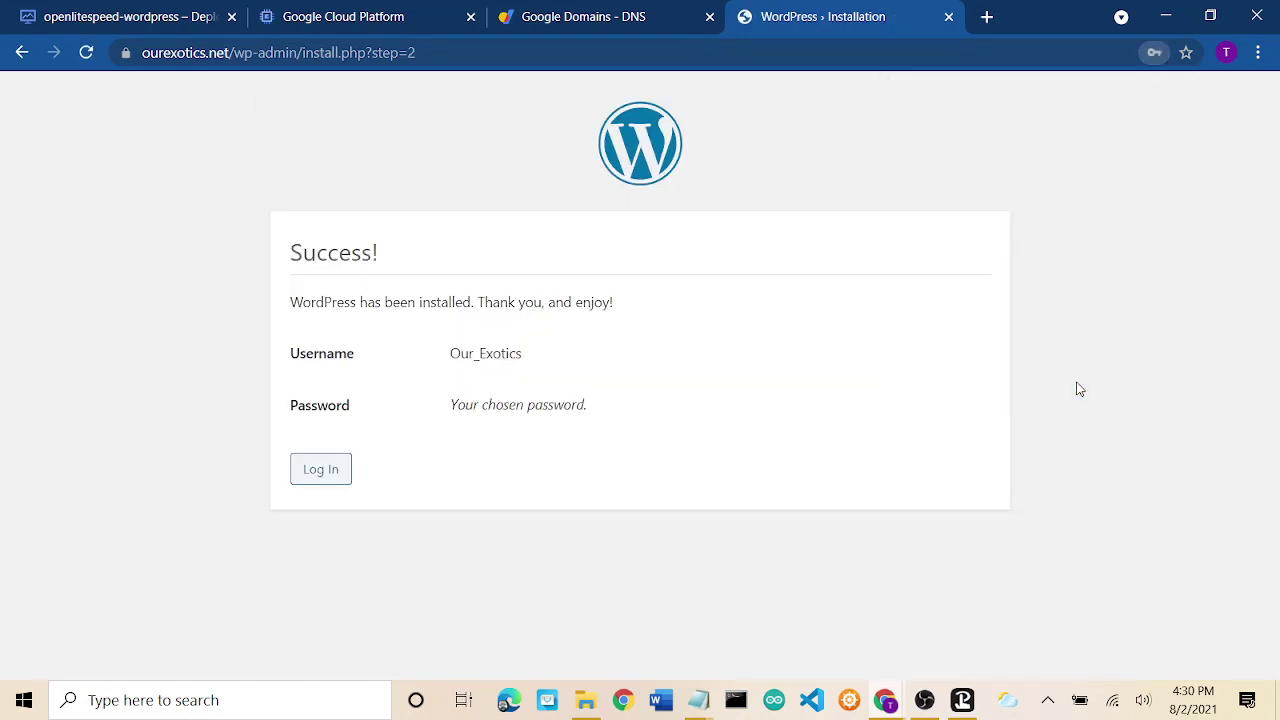
pyautogui.click(315, 474)
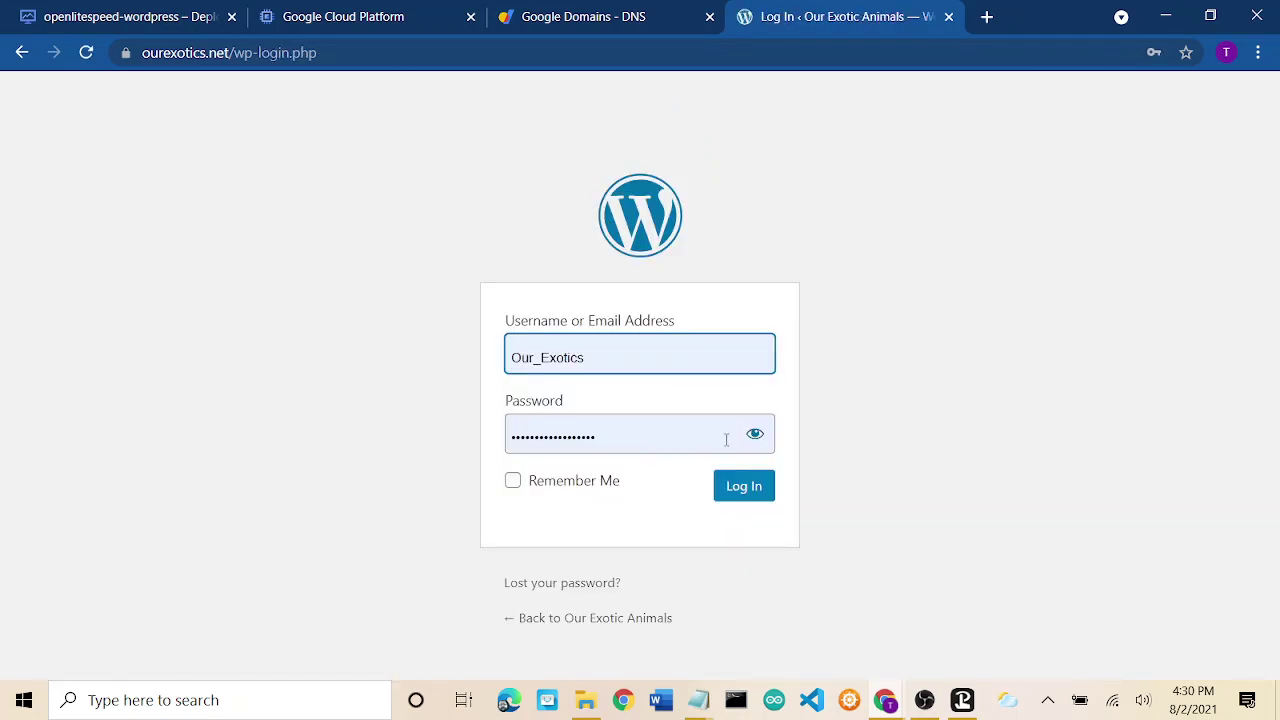
pyautogui.click(578, 482)
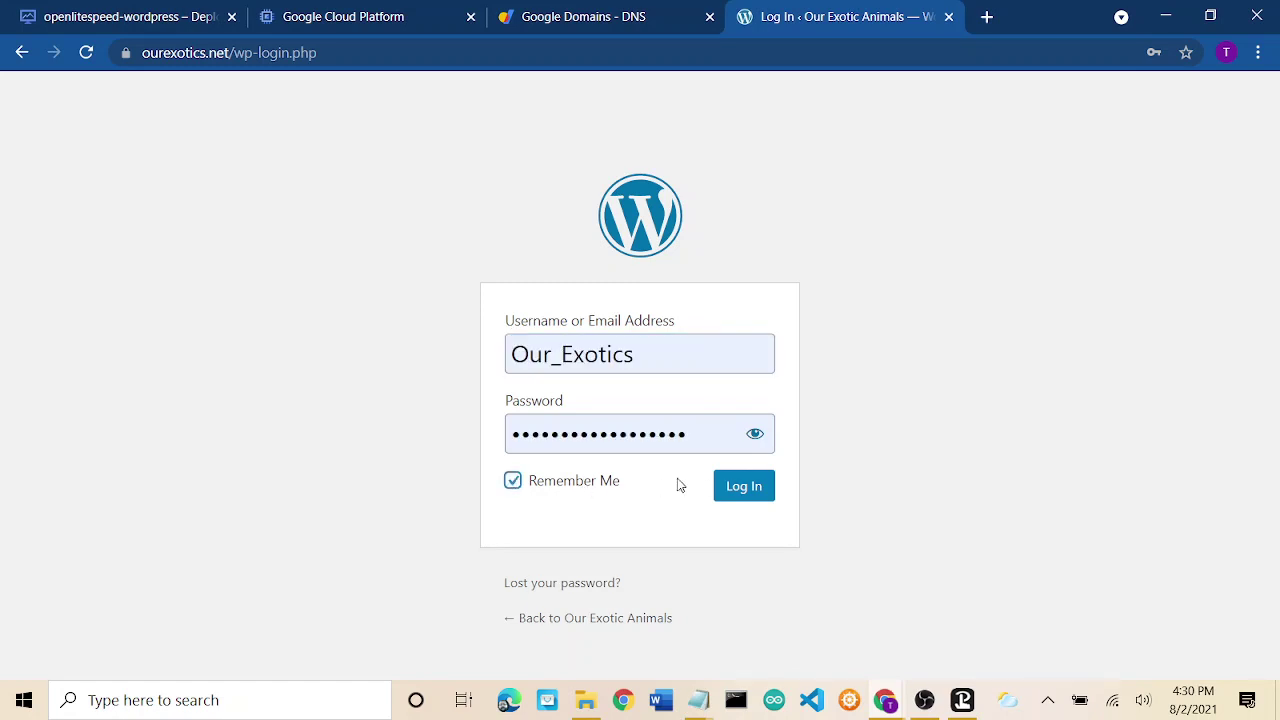
pyautogui.click(748, 490)
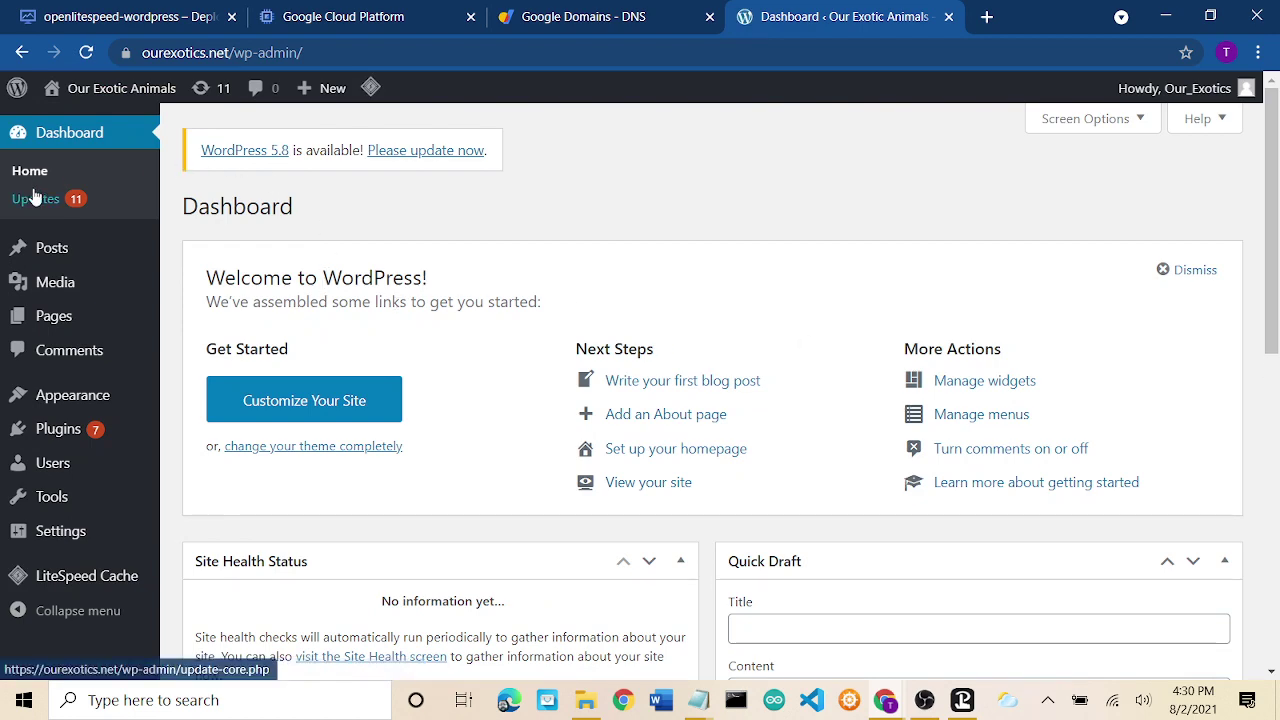
# Update WordPress core to version 5.8 and return to the Updates page.
pyautogui.click(389, 150)
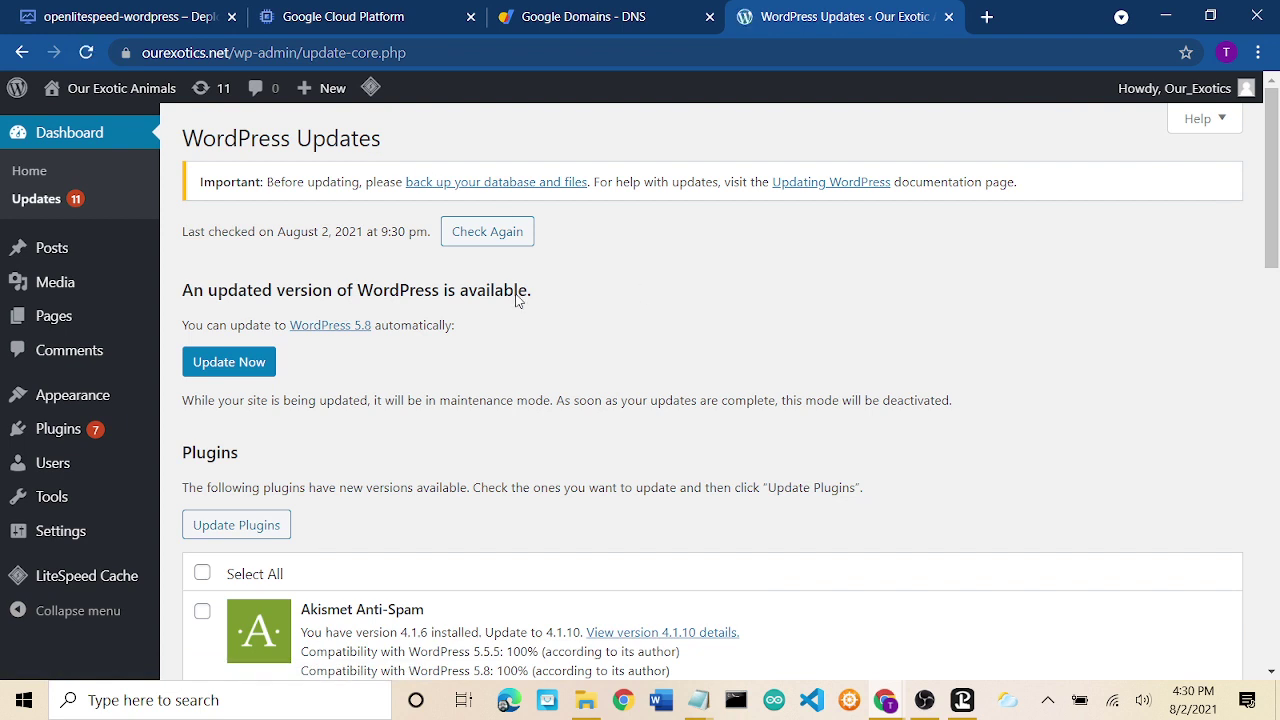
pyautogui.click(229, 364)
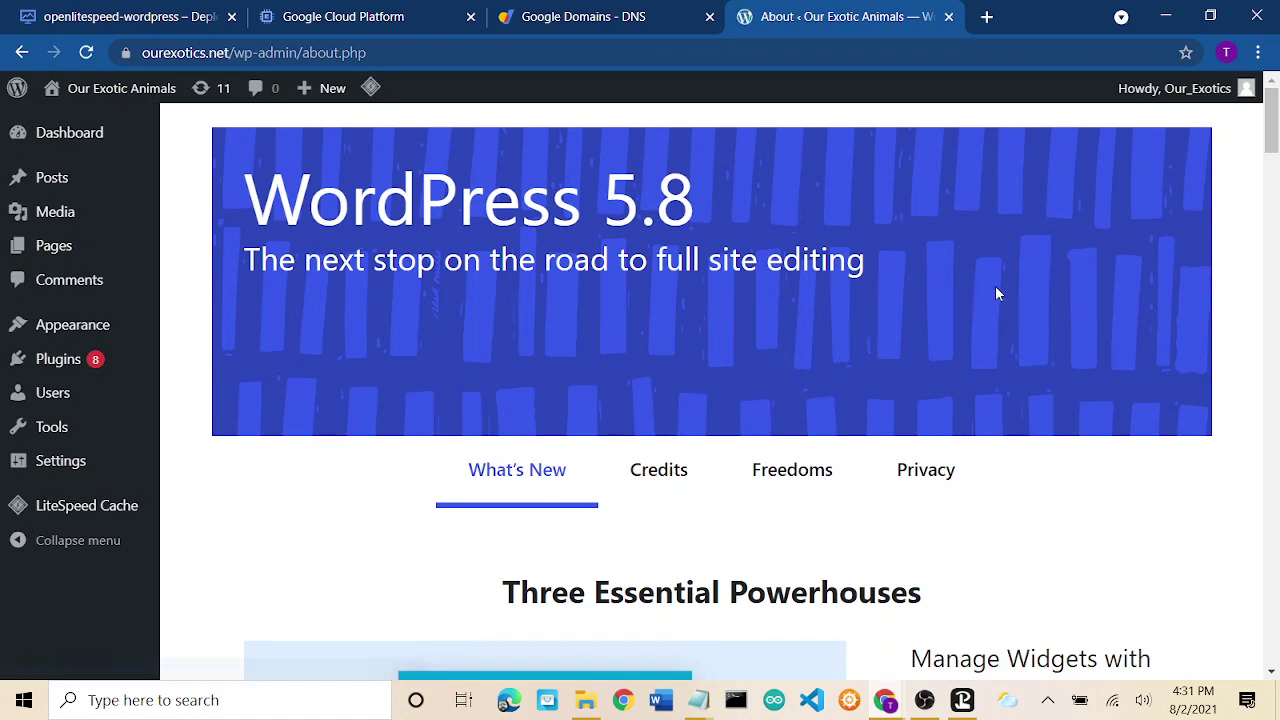
pyautogui.moveTo(1275, 160); pyautogui.dragTo(1275, 130)
pyautogui.moveTo(57, 134)
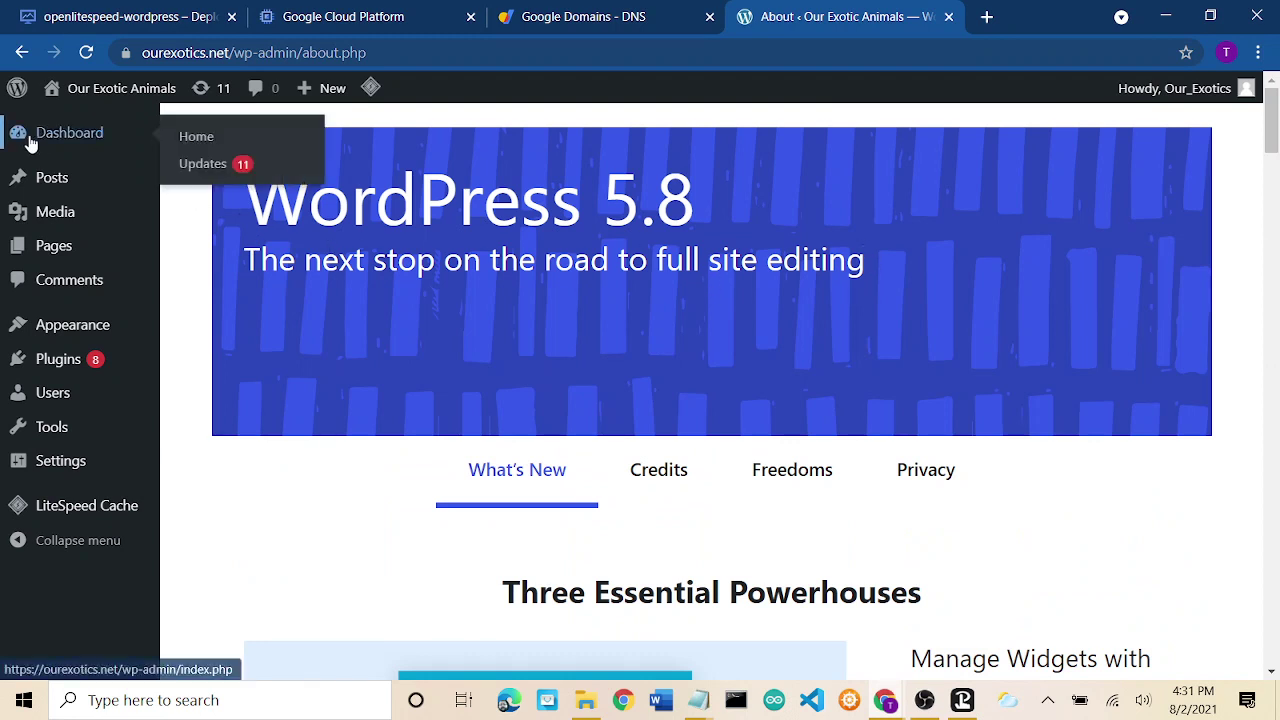
pyautogui.click(210, 168)
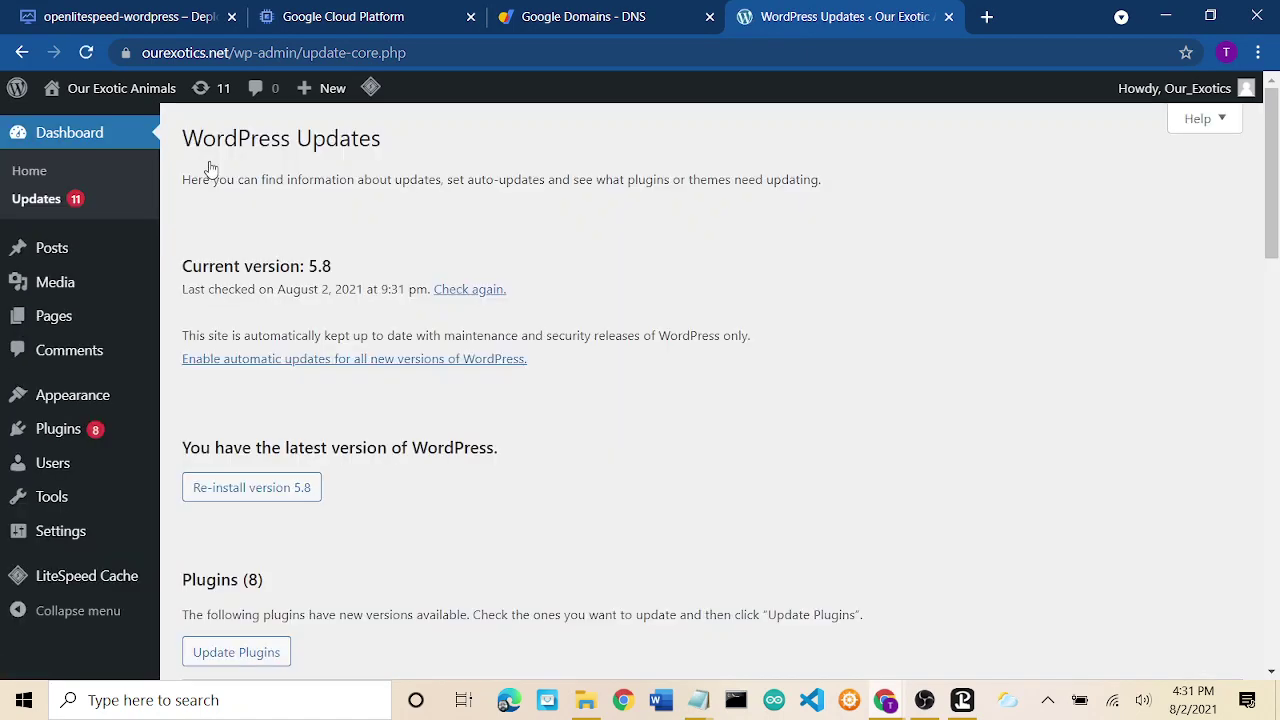
# Select all 8 plugins, update them, and go back to the WordPress Updates page.
pyautogui.moveTo(1274, 176); pyautogui.dragTo(1274, 296)
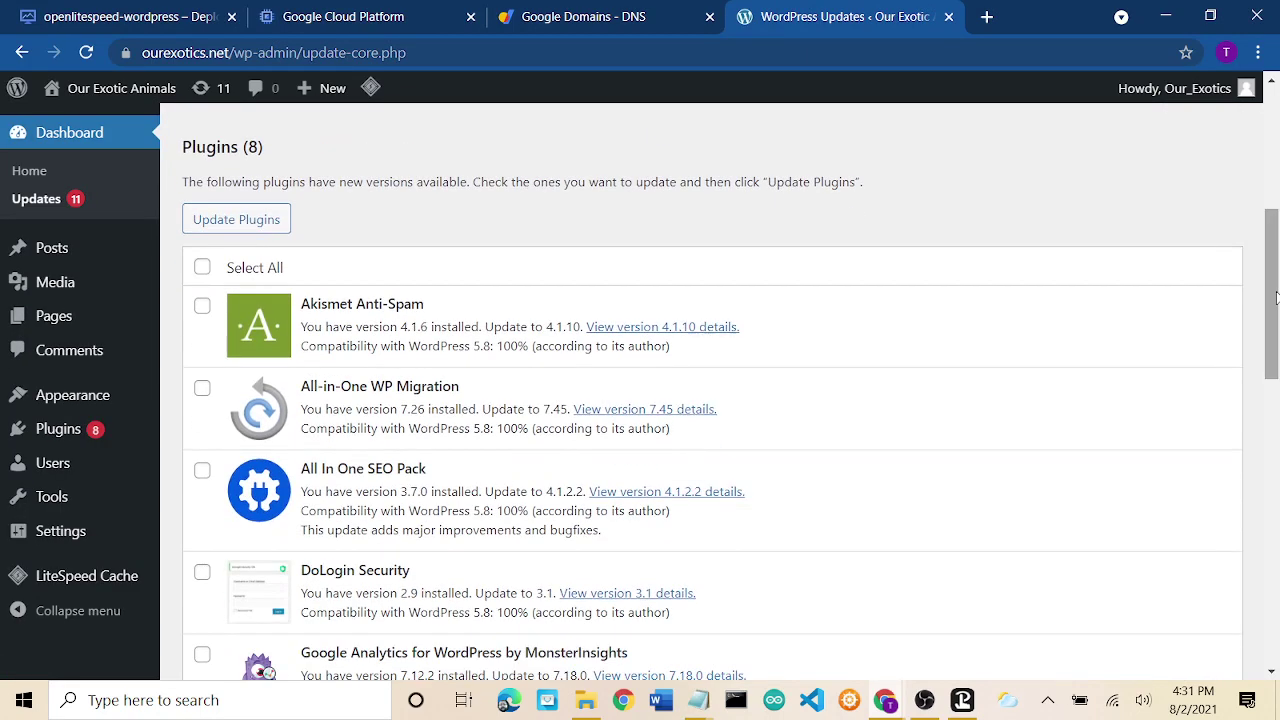
pyautogui.click(202, 267)
pyautogui.click(233, 223)
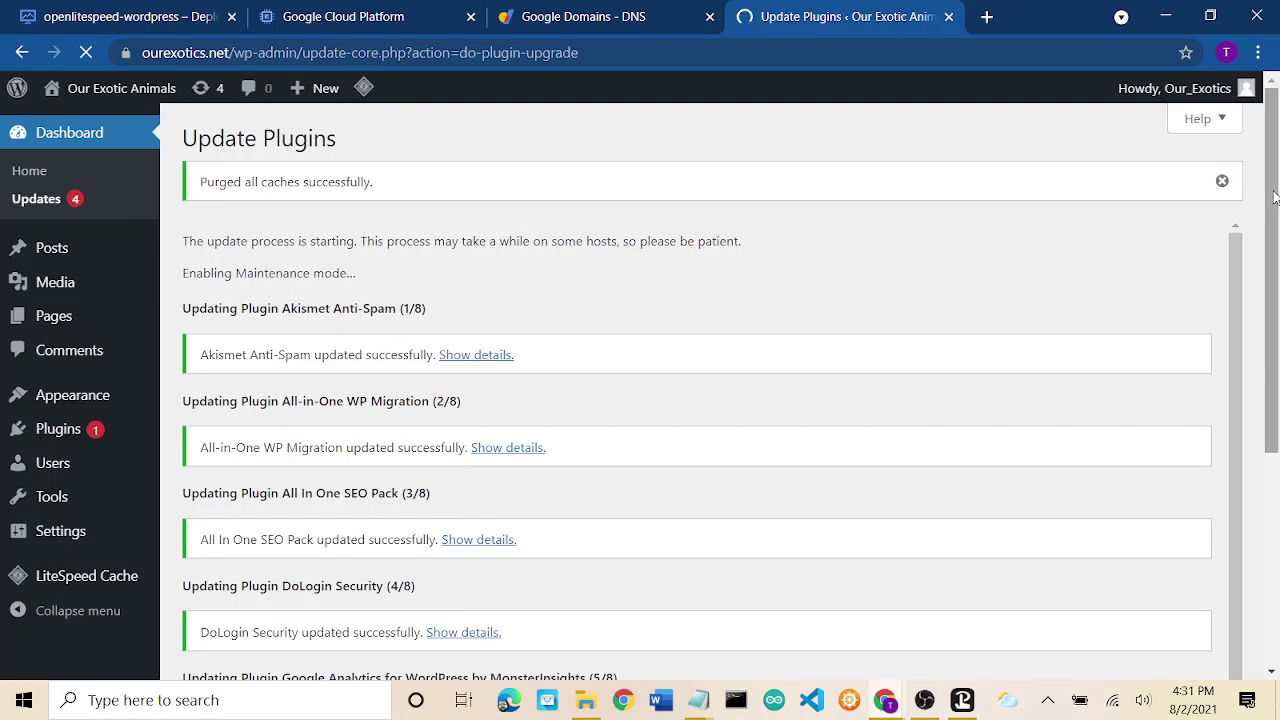
pyautogui.scroll(-2, 1274, 197)
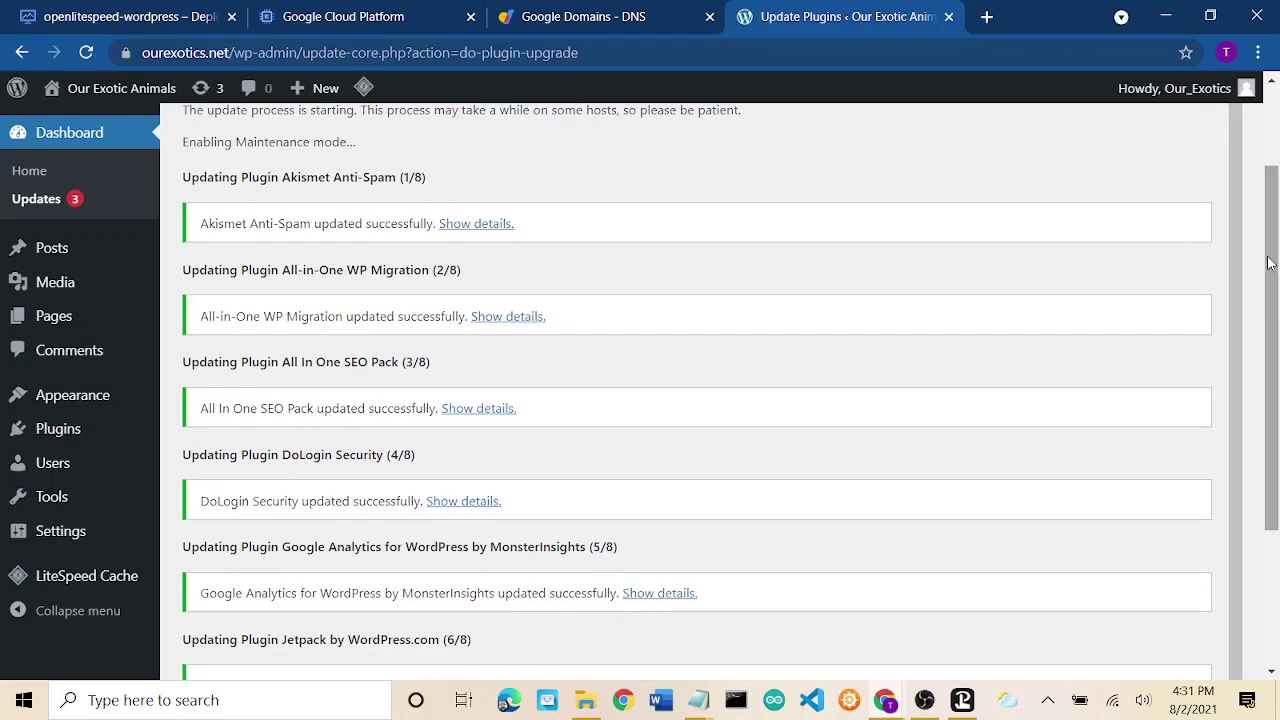
pyautogui.scroll(-2, 1230, 300)
pyautogui.scroll(-1, 1215, 345)
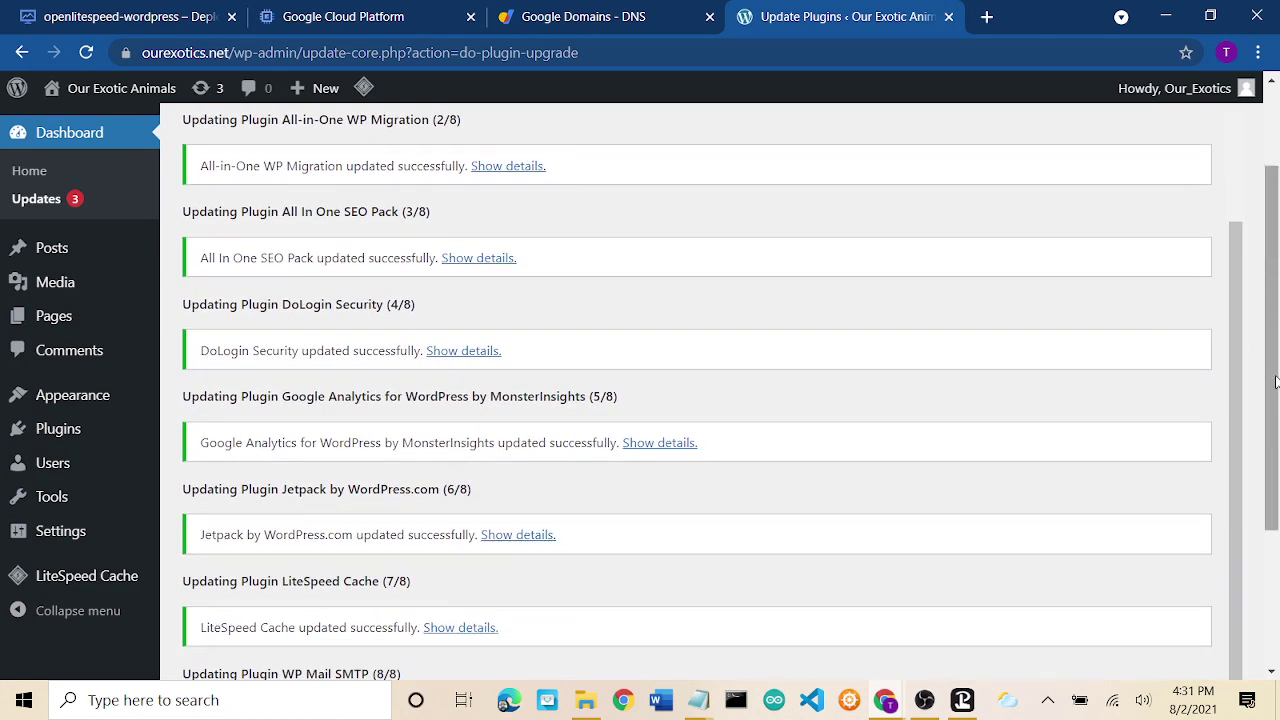
pyautogui.scroll(-3, 1274, 426)
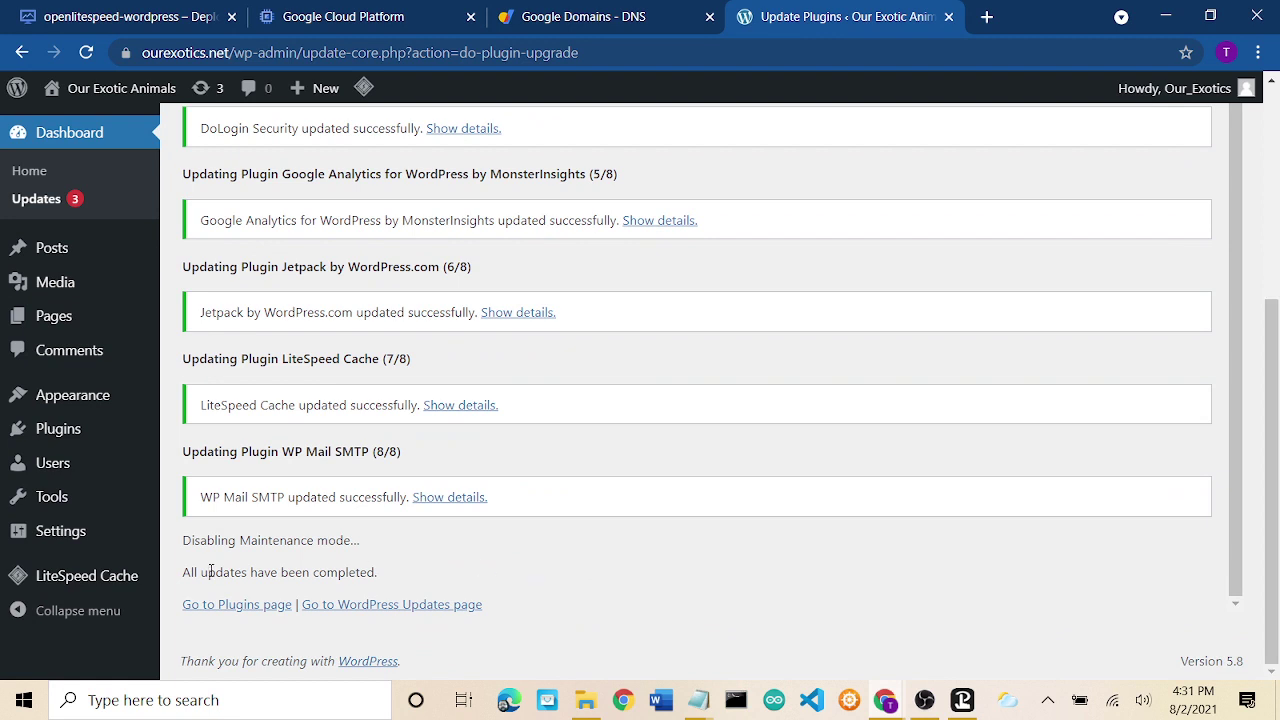
pyautogui.click(336, 606)
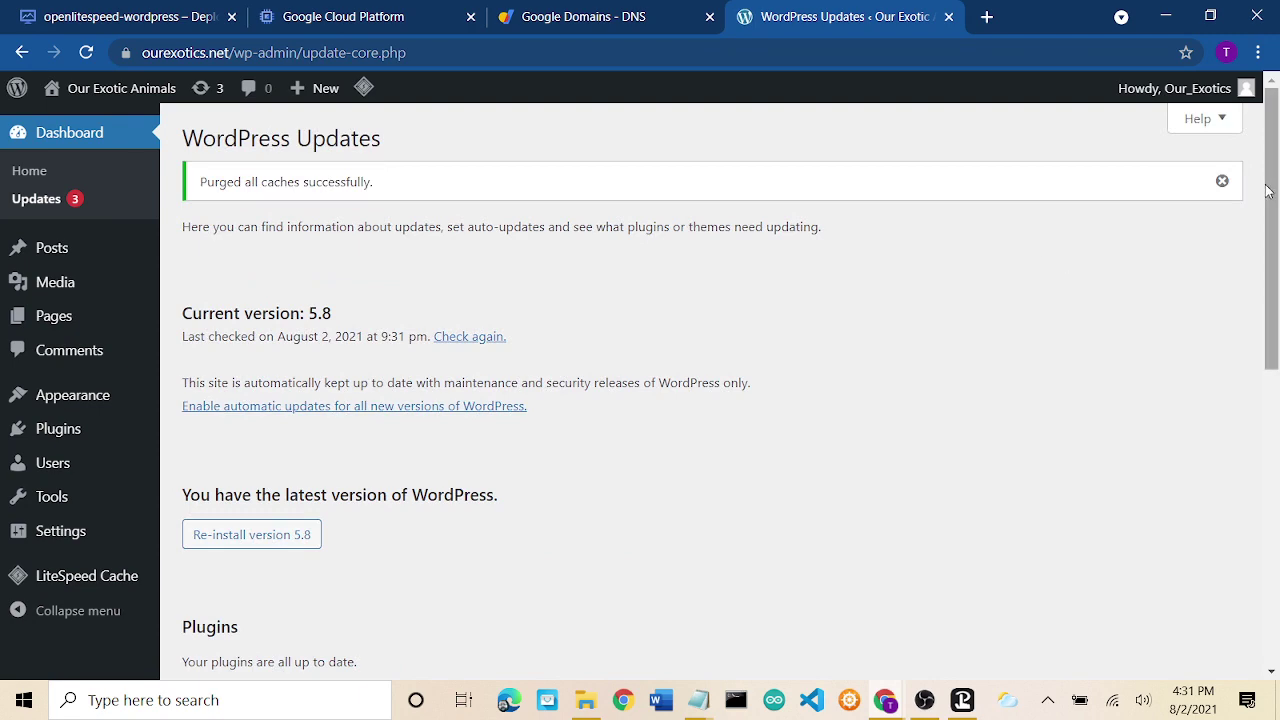
# Select and update the Twenty Nineteen, Twenty Seventeen and Twenty Twenty themes.
pyautogui.moveTo(1270, 190); pyautogui.dragTo(1272, 455)
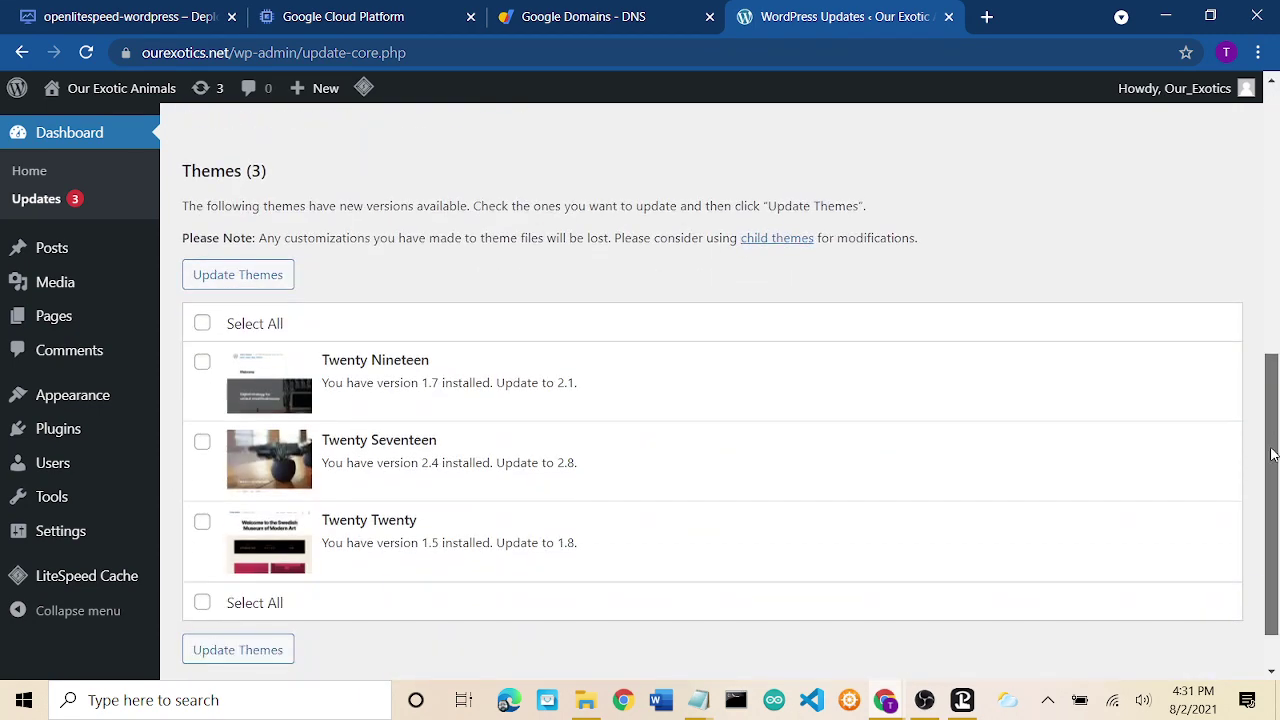
pyautogui.click(202, 324)
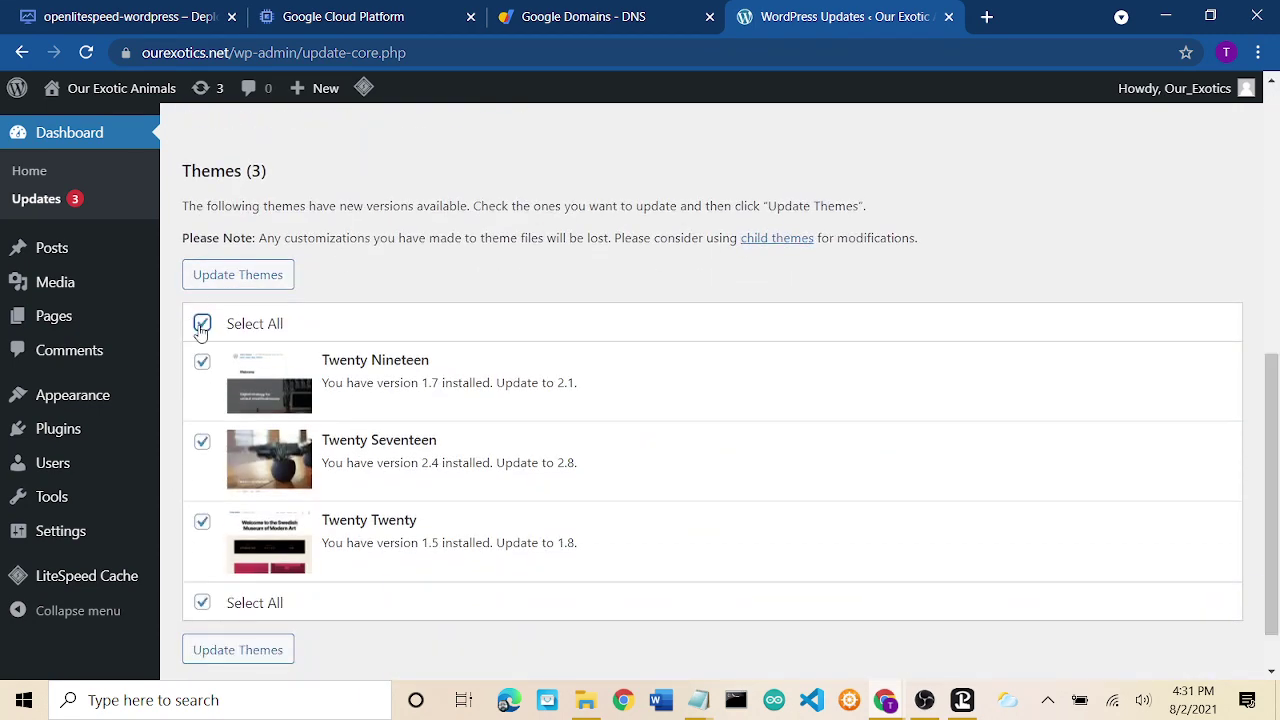
pyautogui.click(237, 276)
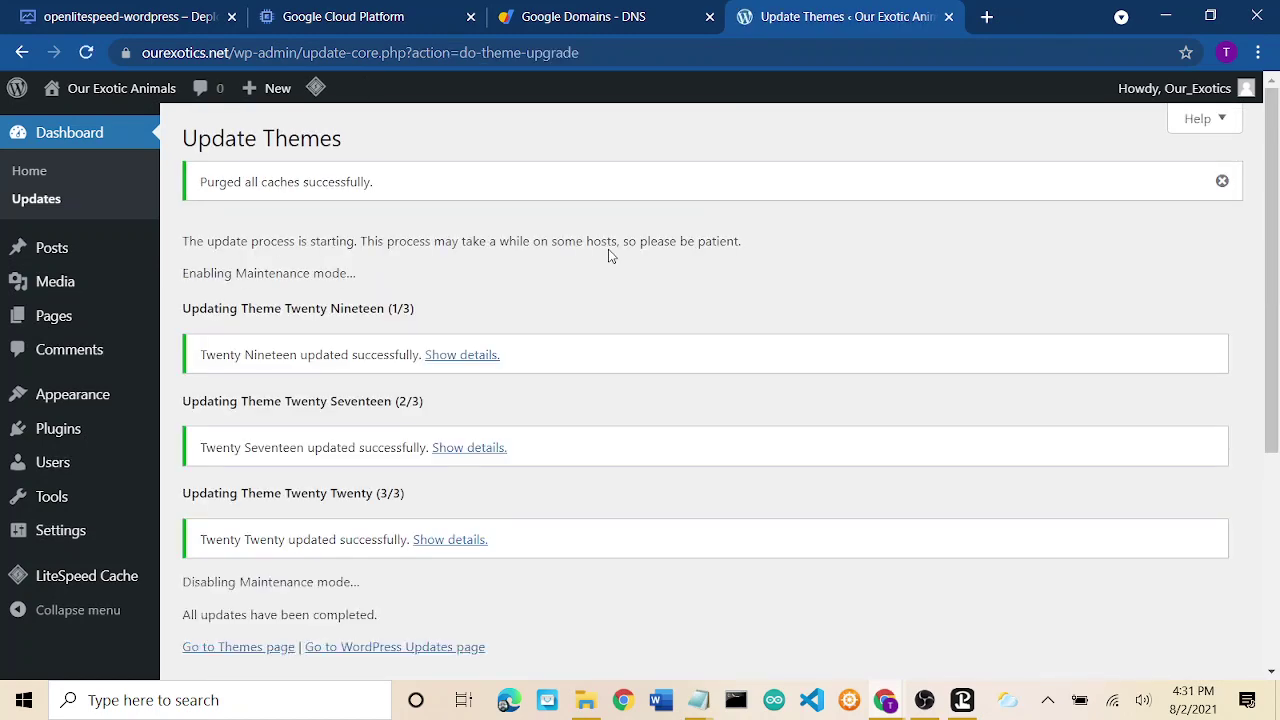
pyautogui.scroll(-3, 608, 255)
pyautogui.scroll(3, 608, 255)
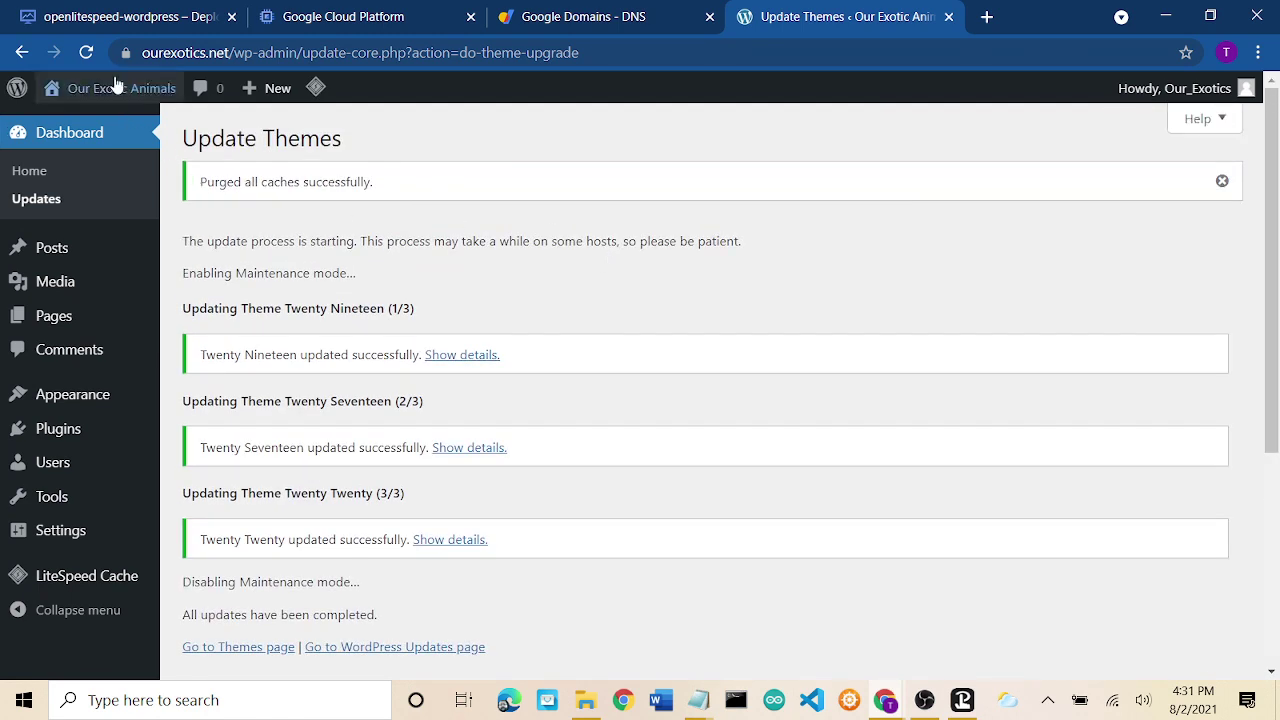
pyautogui.moveTo(108, 100)
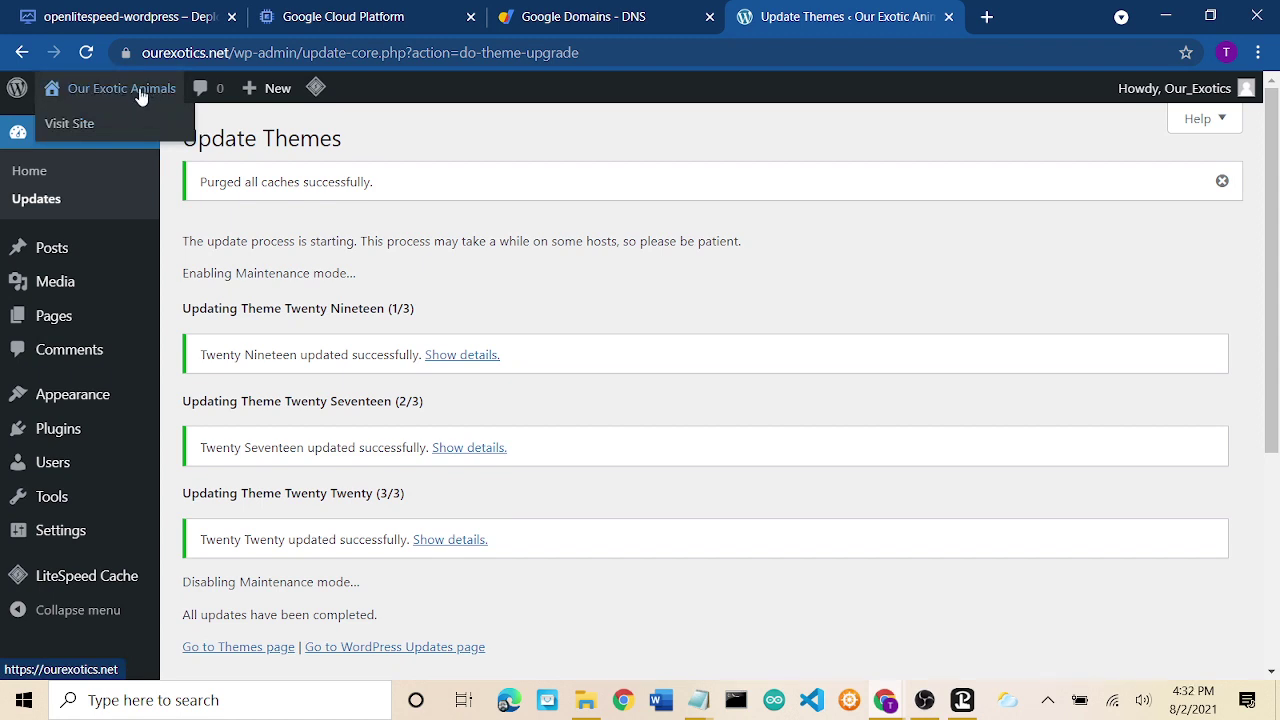
# Visit the live ourexotics.net front page and scroll through it.
pyautogui.click(97, 133)
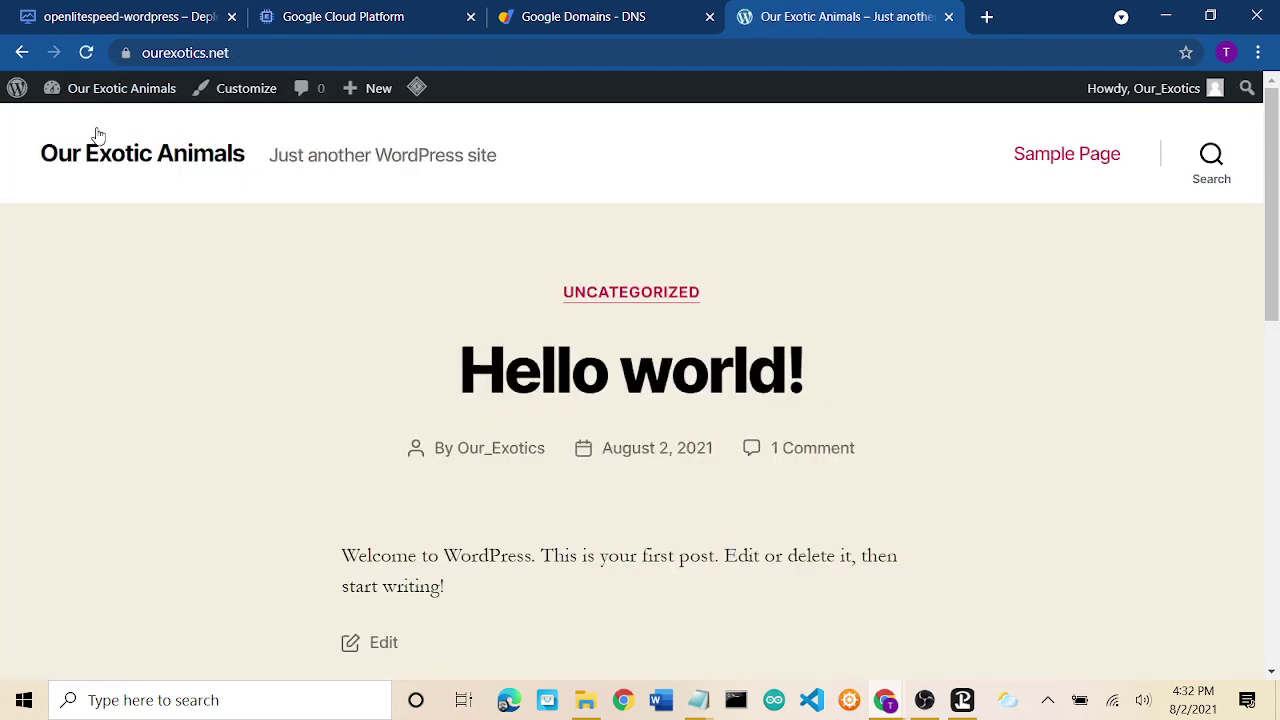
pyautogui.scroll(-9, 808, 494)
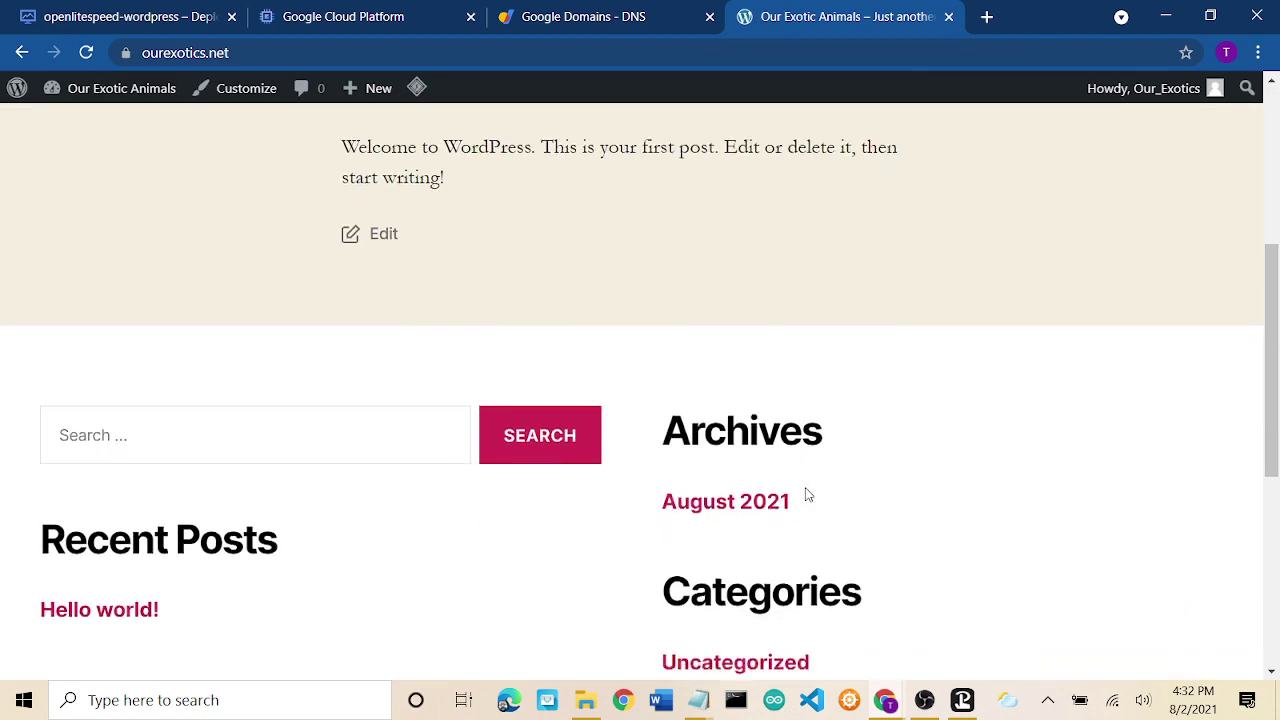
pyautogui.scroll(10, 808, 494)
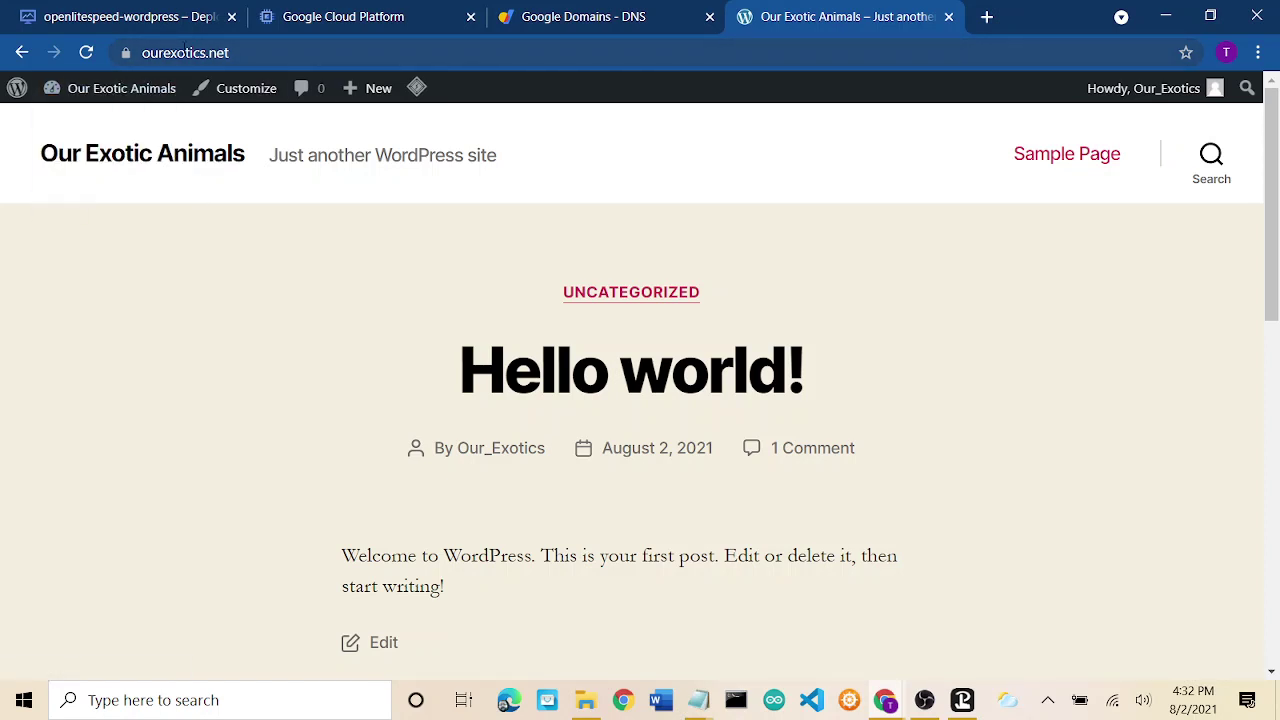
# Copy the site's web address and open a new blank browser tab.
pyautogui.click(185, 52)
pyautogui.rightClick(185, 52)
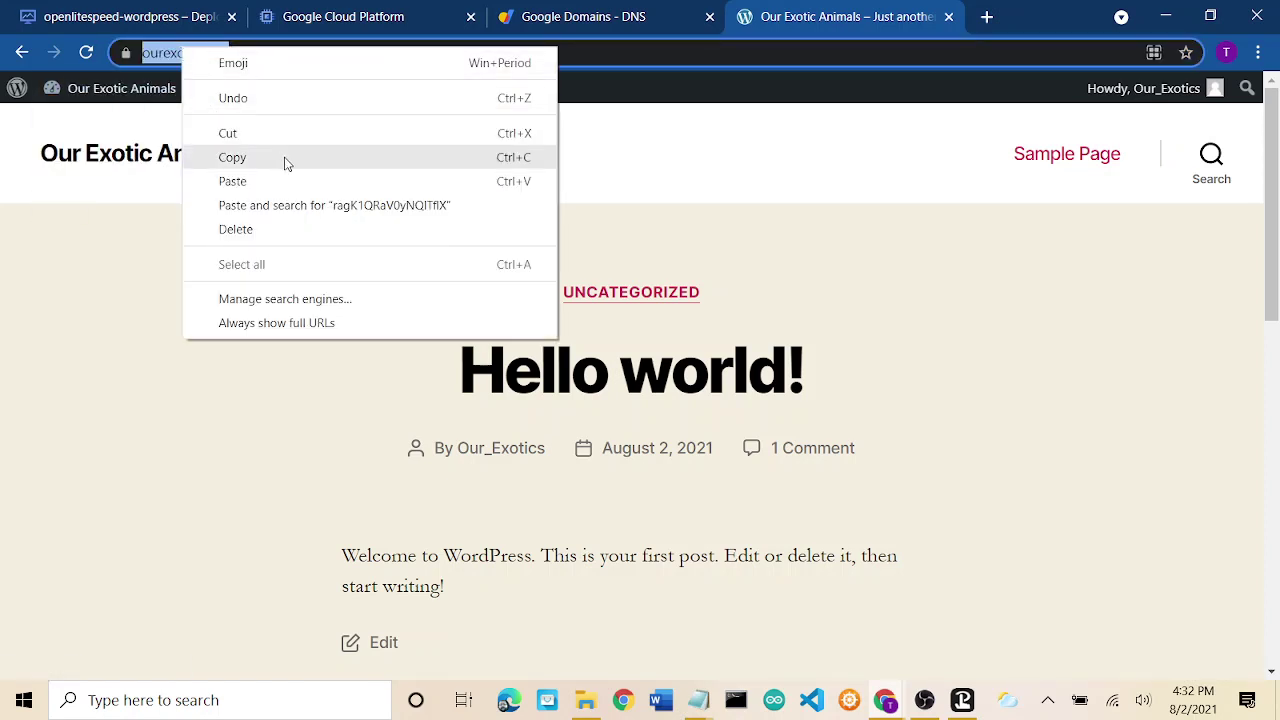
pyautogui.click(284, 158)
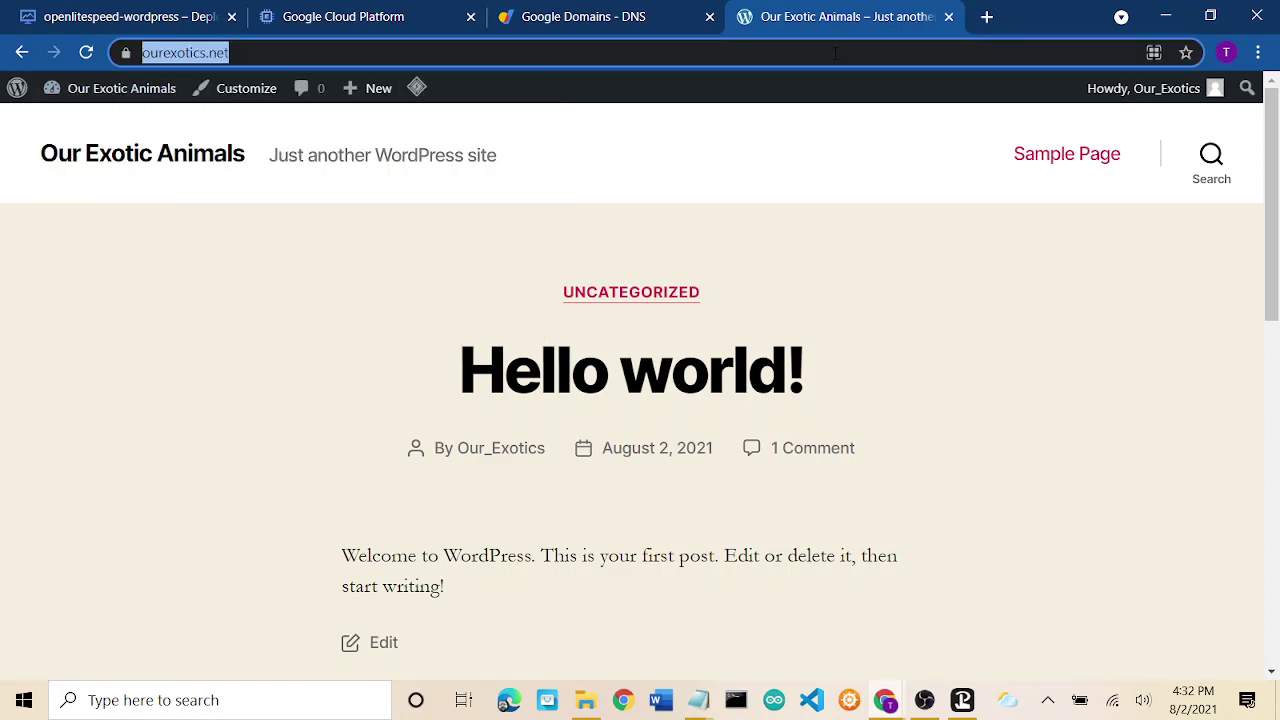
pyautogui.click(983, 20)
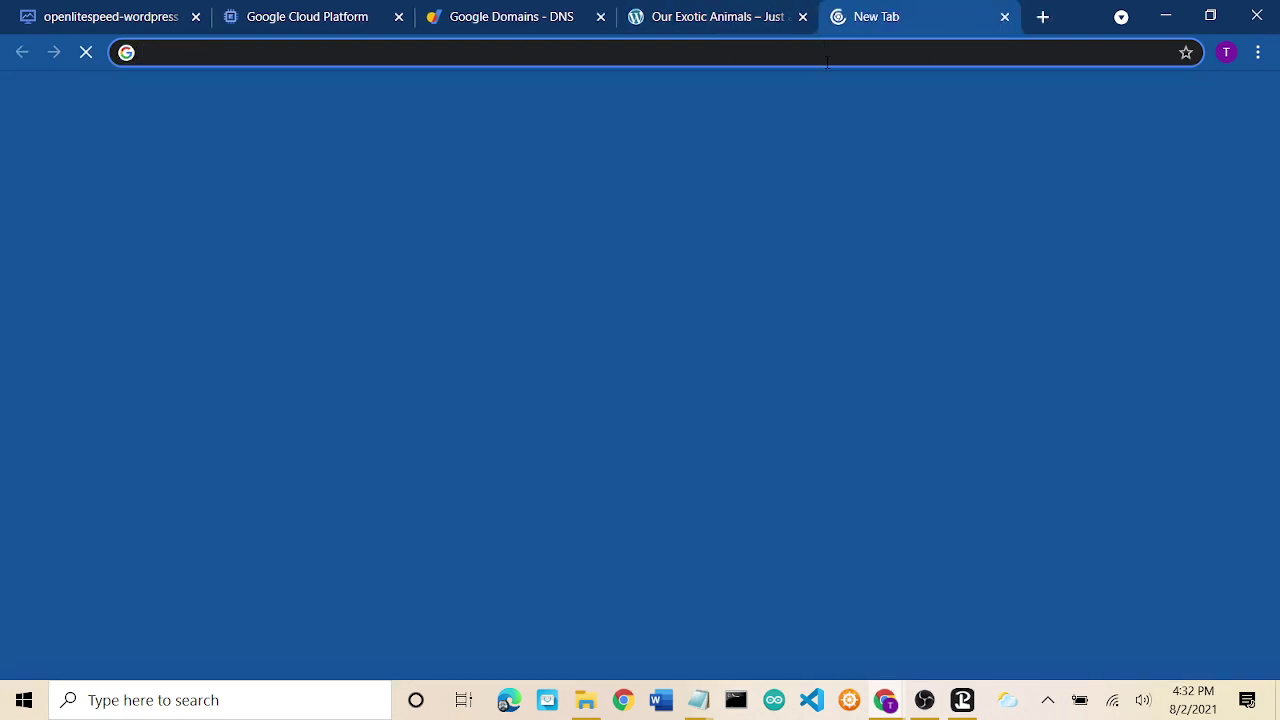
# Search Google for 'page speed in' and open PageSpeed Insights, ready to enter a URL.
pyautogui.click(827, 58)
pyautogui.write('page speed in')
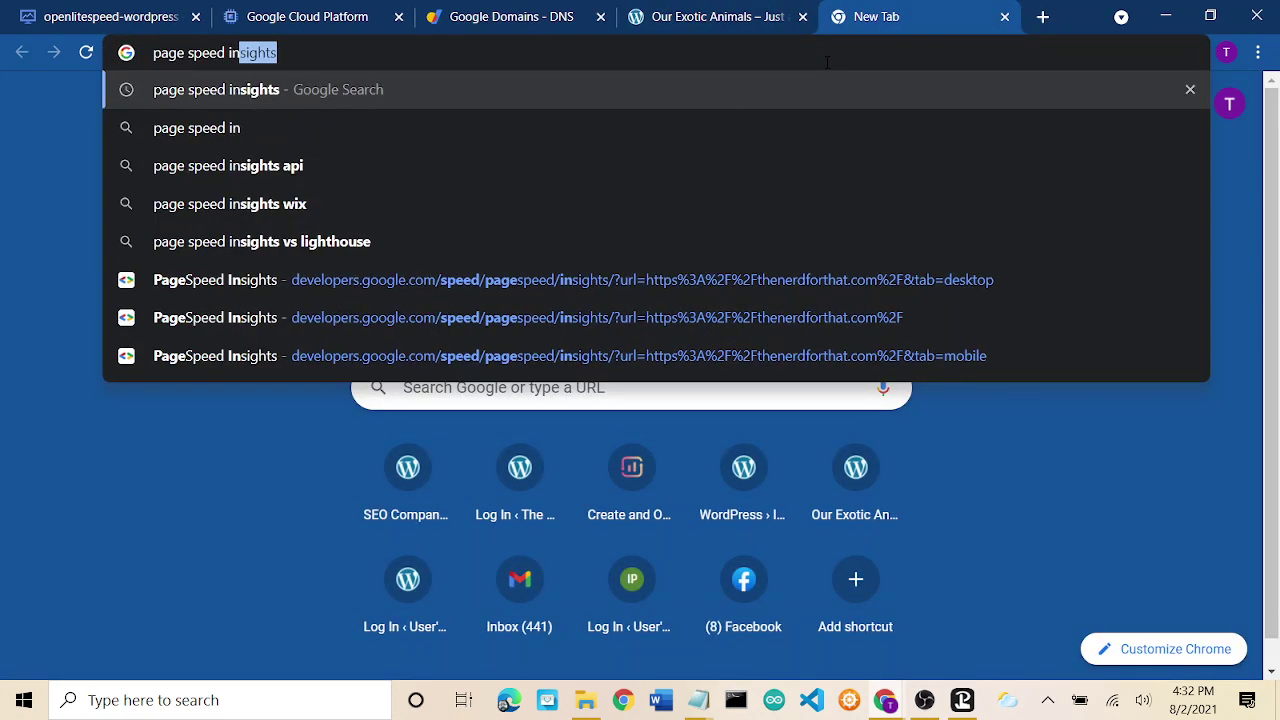
pyautogui.press('Return')
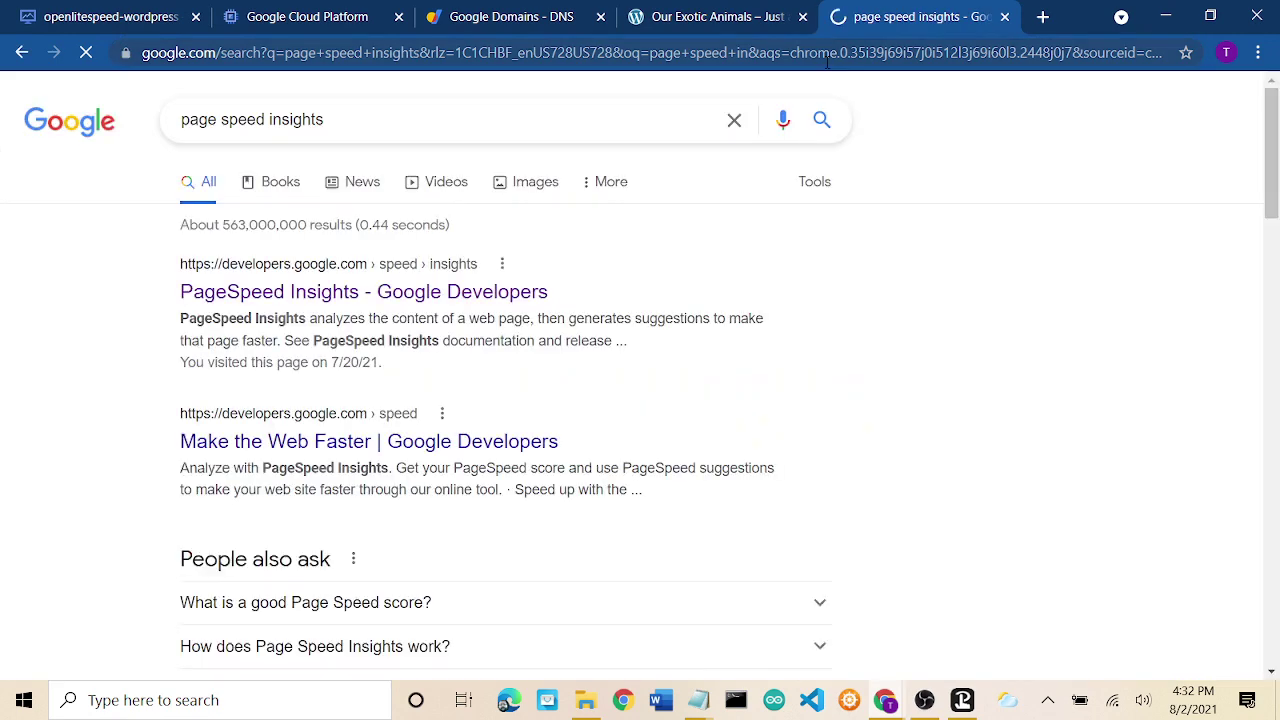
pyautogui.click(474, 295)
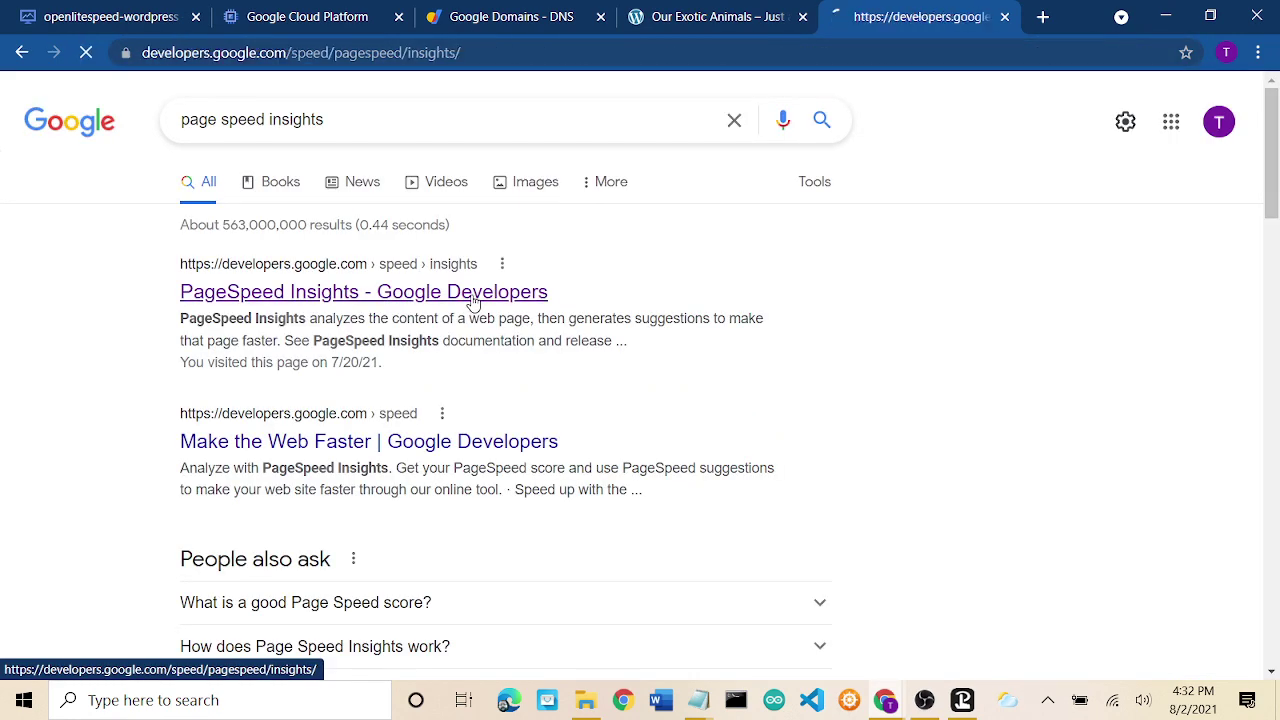
pyautogui.click(596, 272)
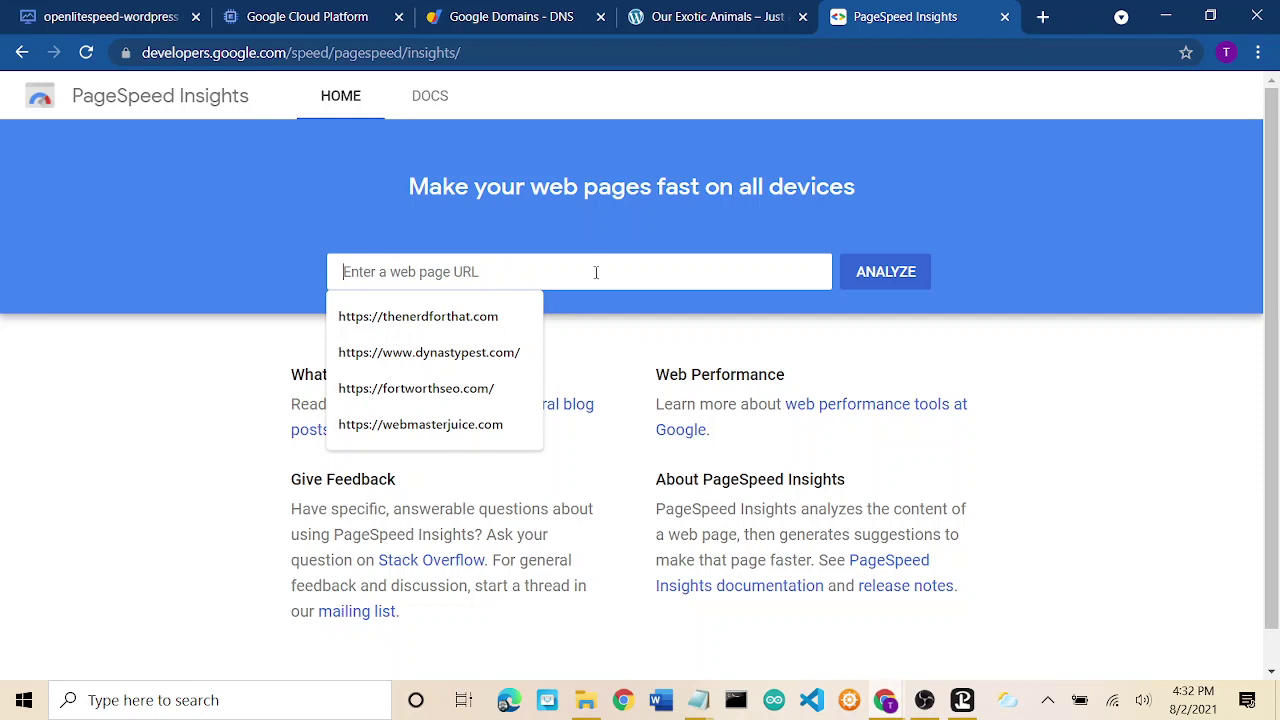
pyautogui.rightClick(596, 272)
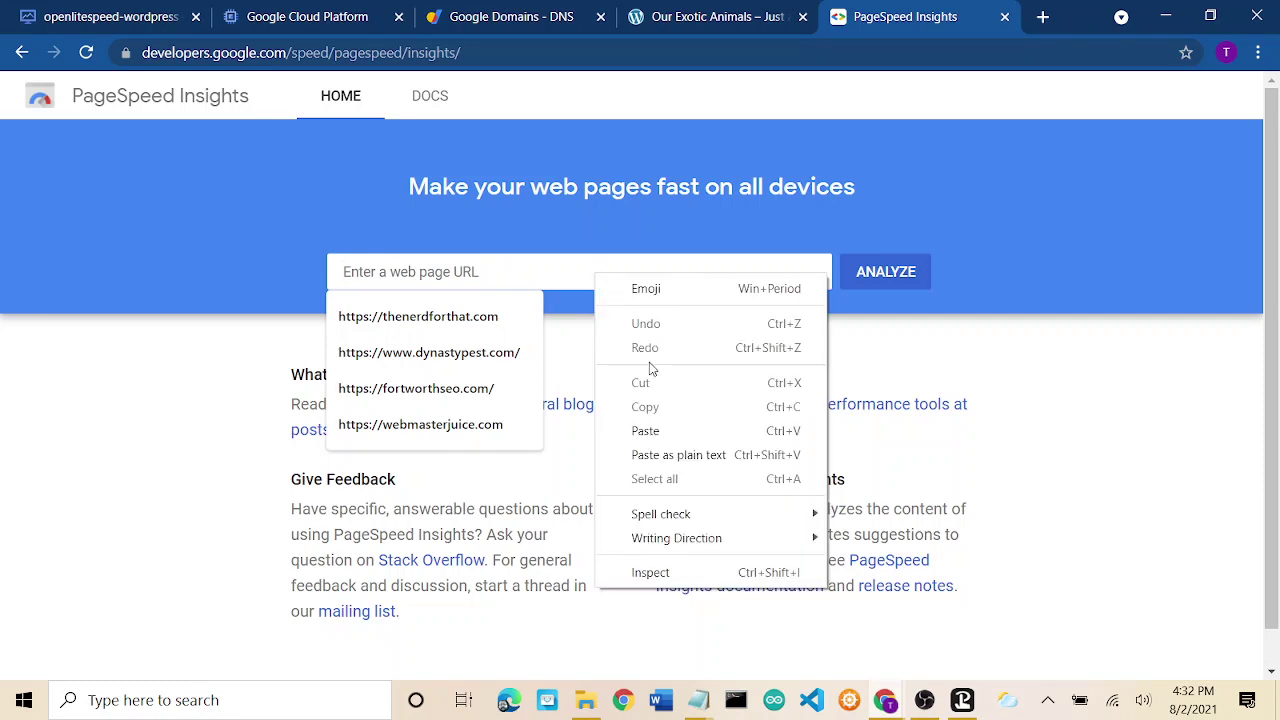
pyautogui.click(672, 431)
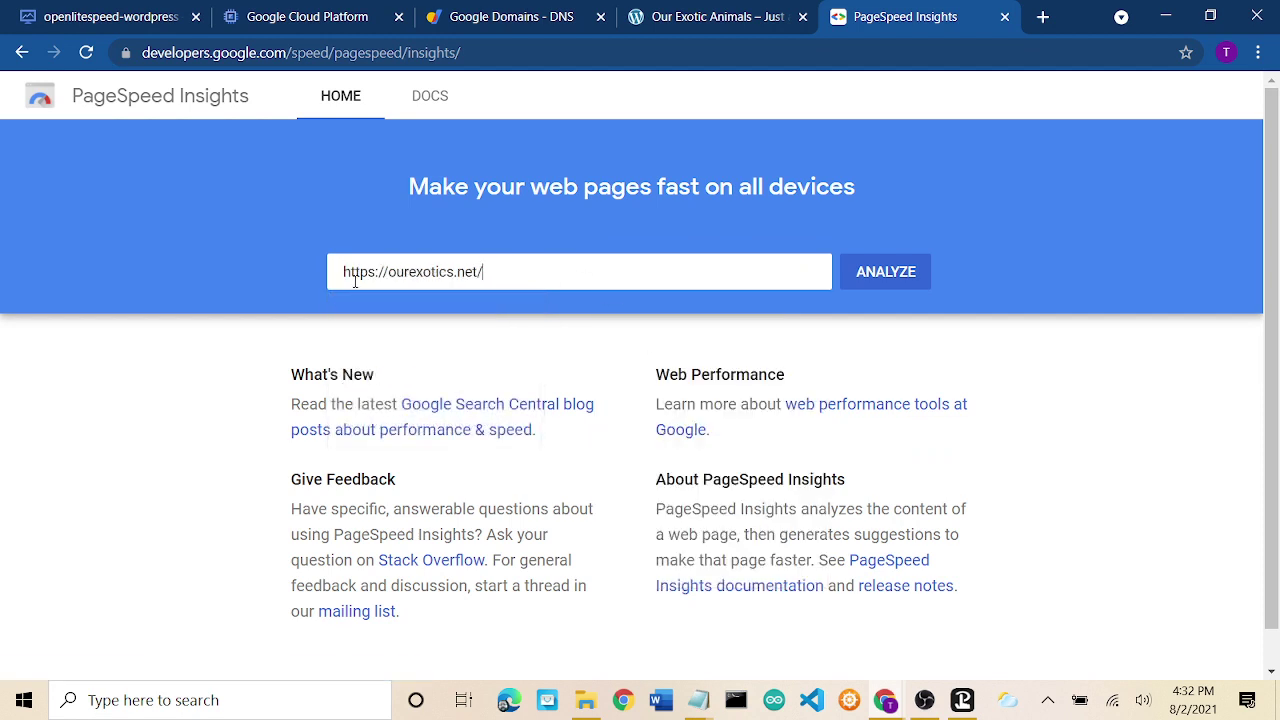
pyautogui.click(872, 291)
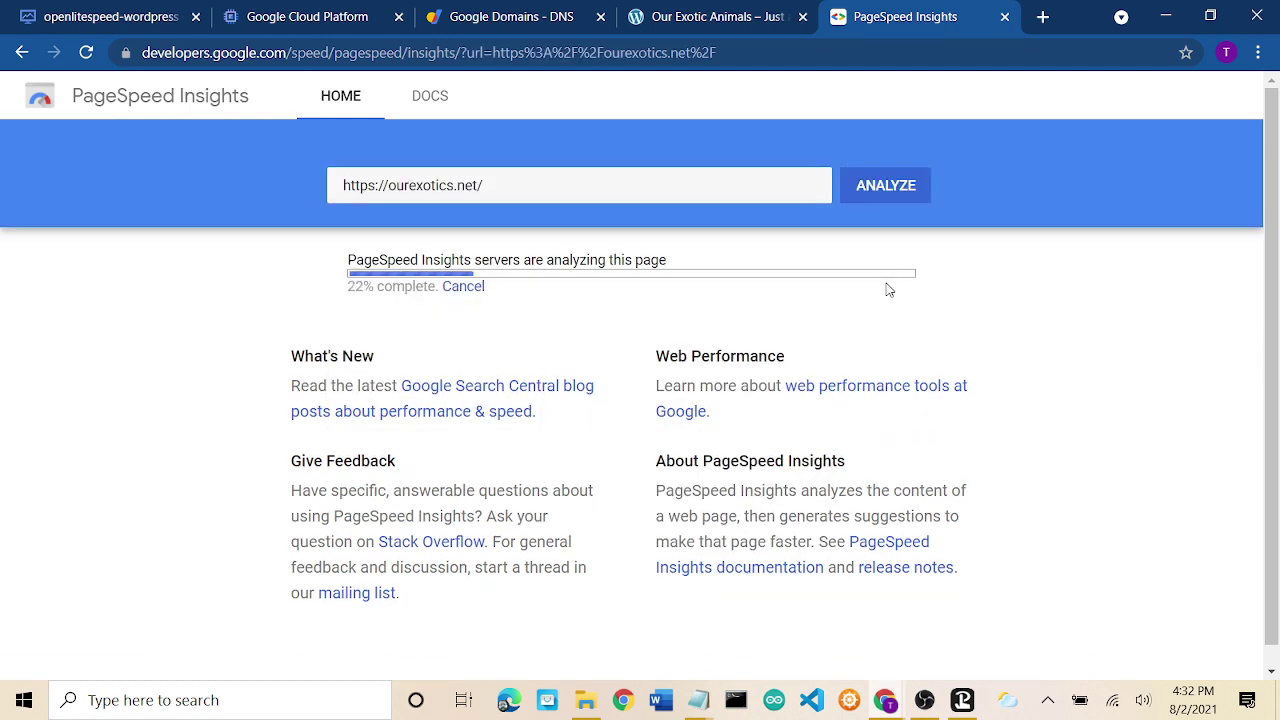
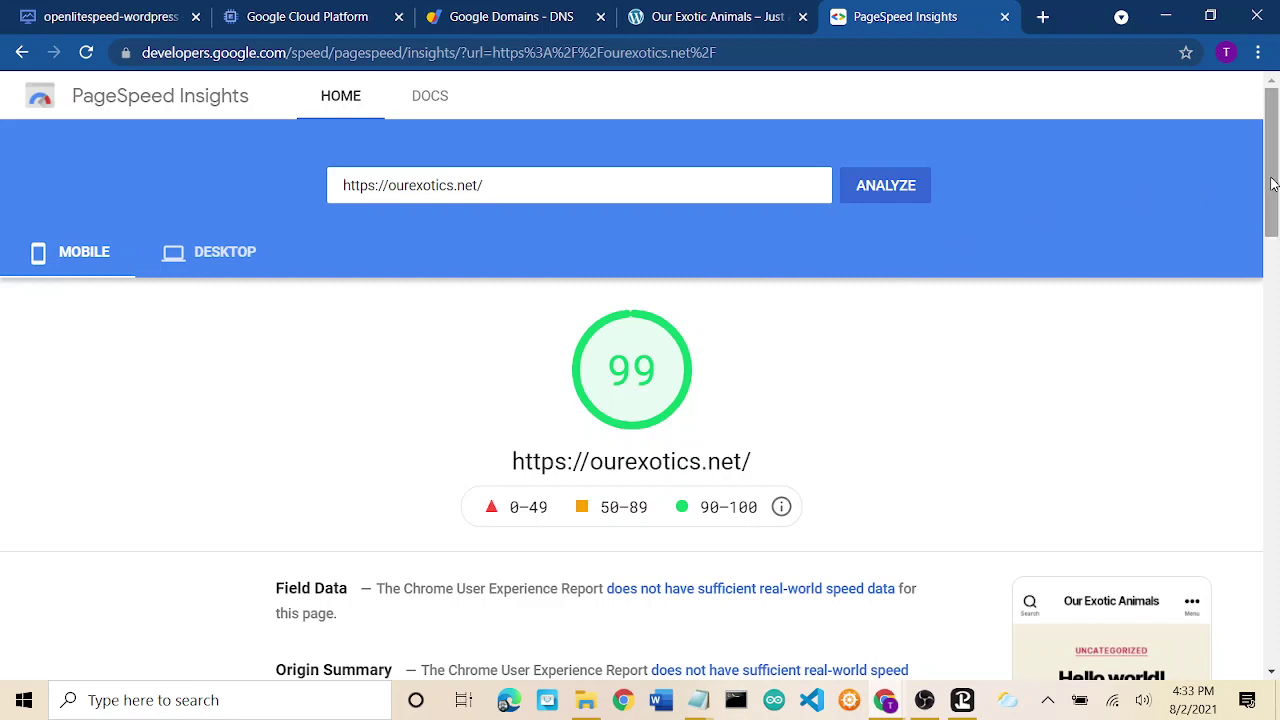
# Look over the live Our Exotic Animals Hello world post, then return to the ourexotics-vm details.
pyautogui.moveTo(1272, 183); pyautogui.dragTo(1277, 322)
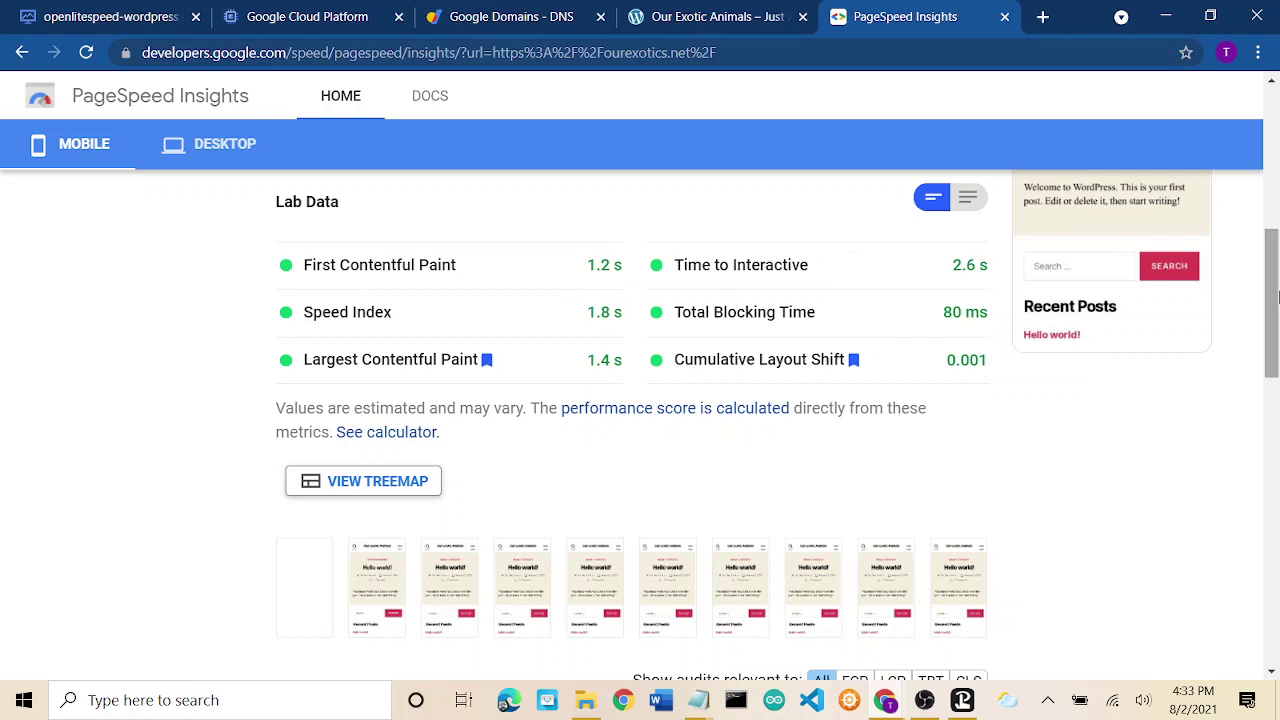
pyautogui.moveTo(1271, 289); pyautogui.dragTo(1277, 116)
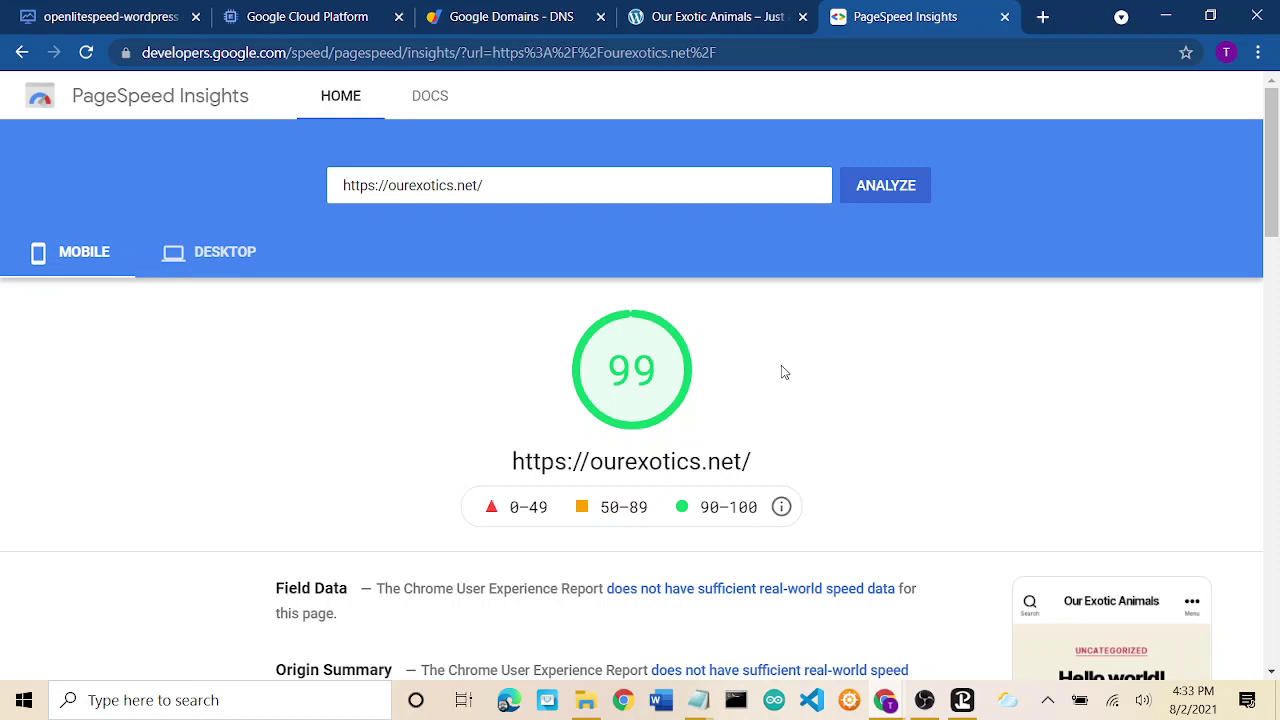
pyautogui.click(714, 16)
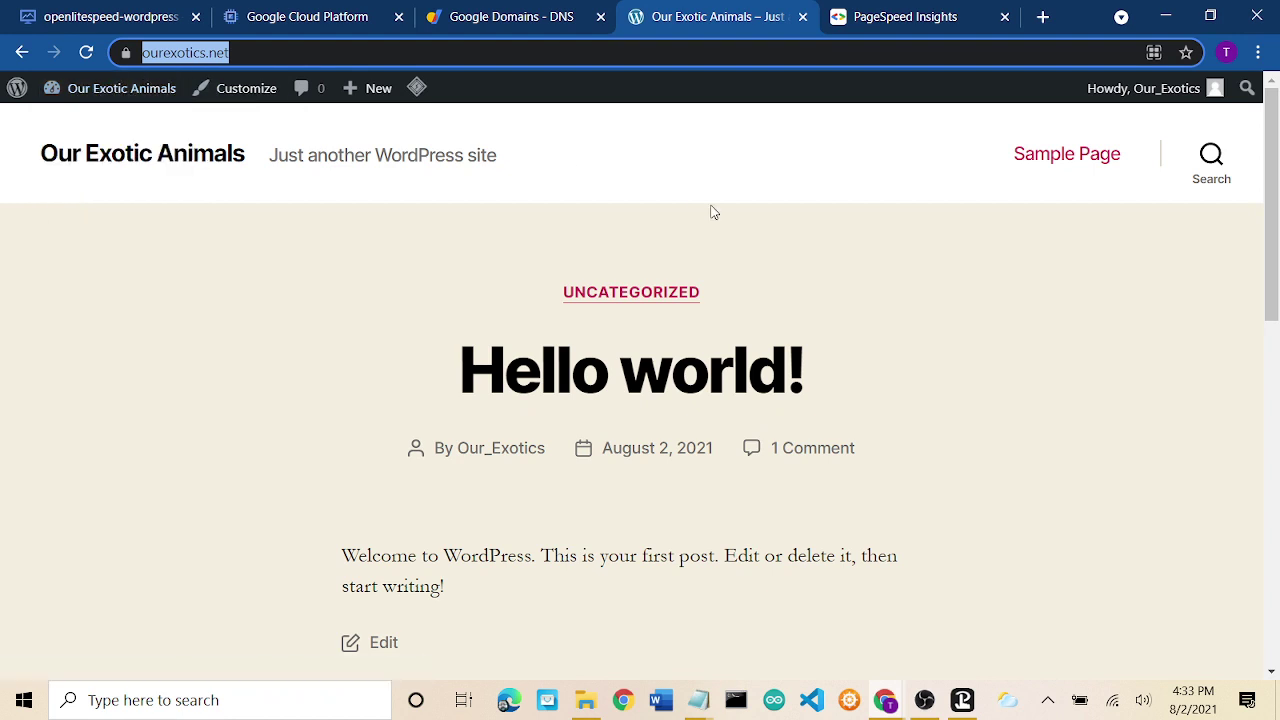
pyautogui.click(1043, 341)
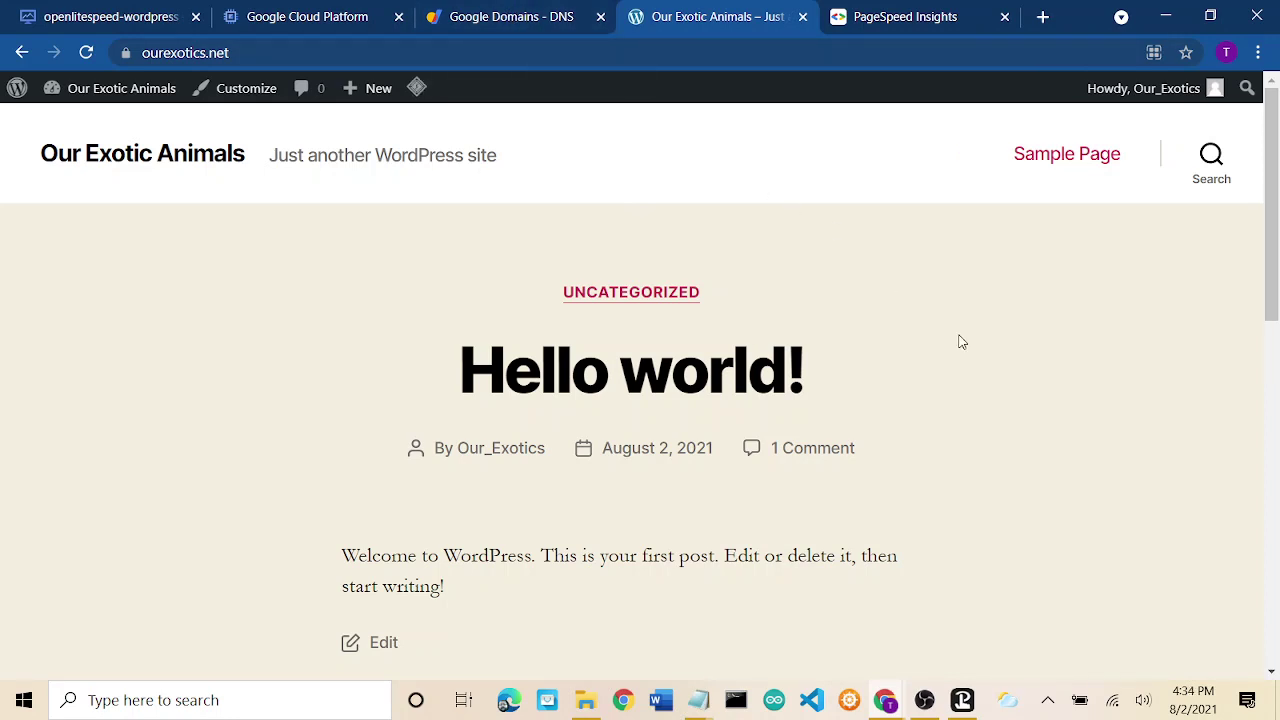
pyautogui.click(330, 12)
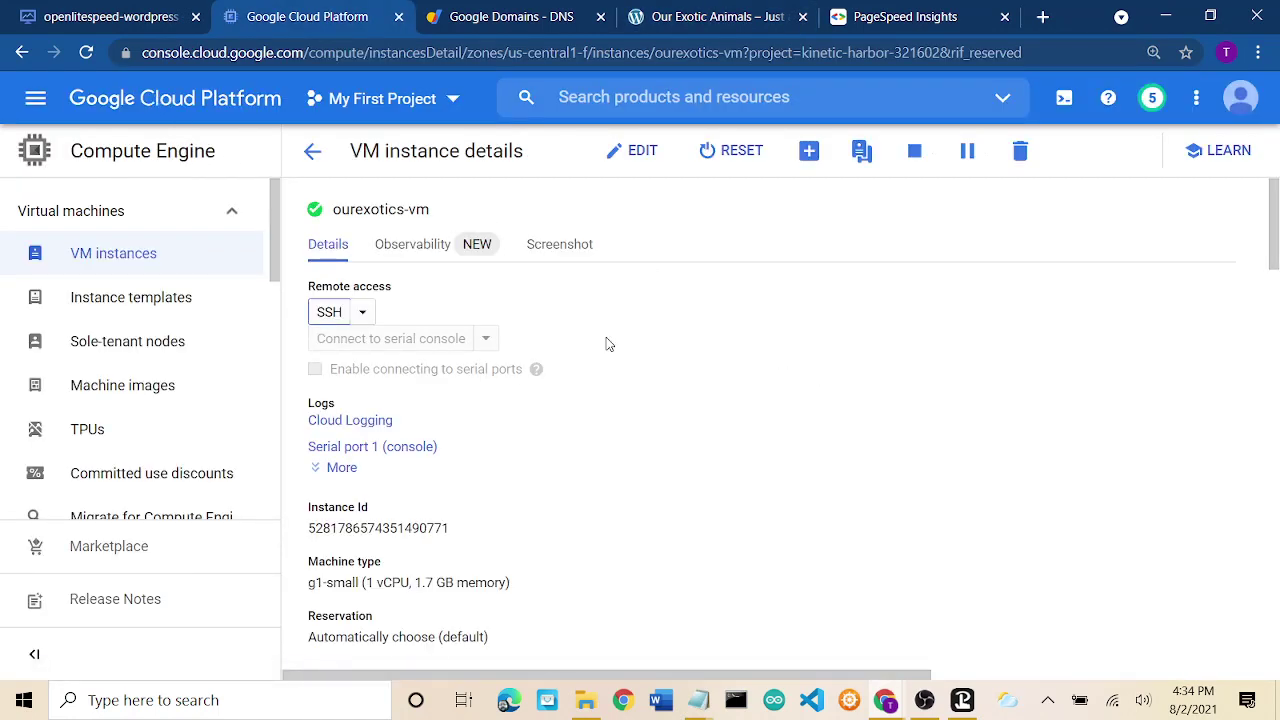
# Stop the ourexotics-vm instance and confirm the stop.
pyautogui.scroll(-3, 800, 366)
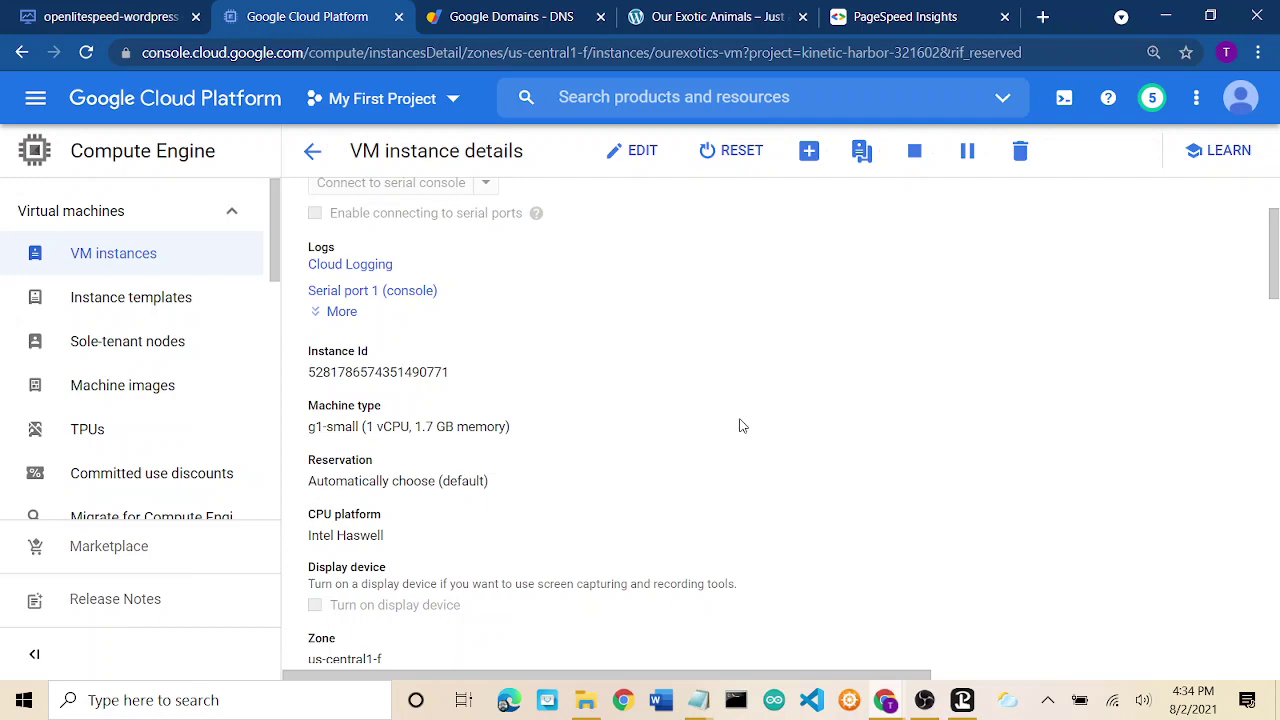
pyautogui.click(914, 160)
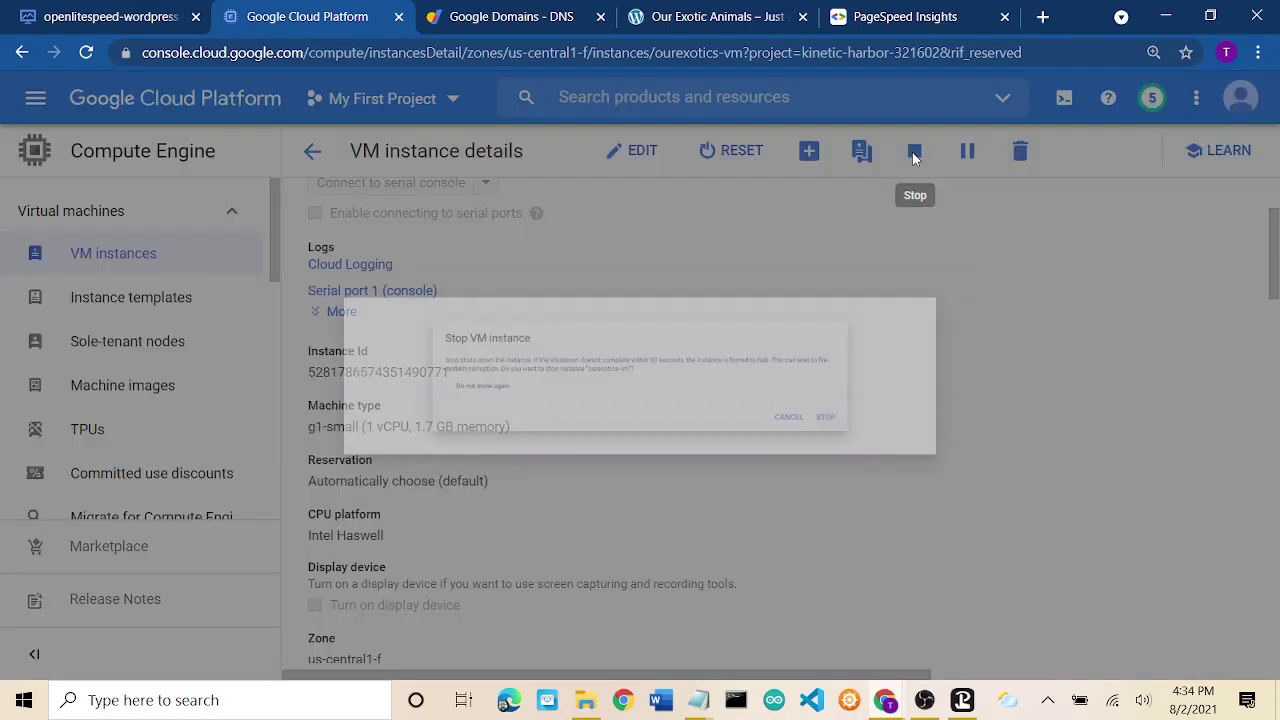
pyautogui.click(1020, 462)
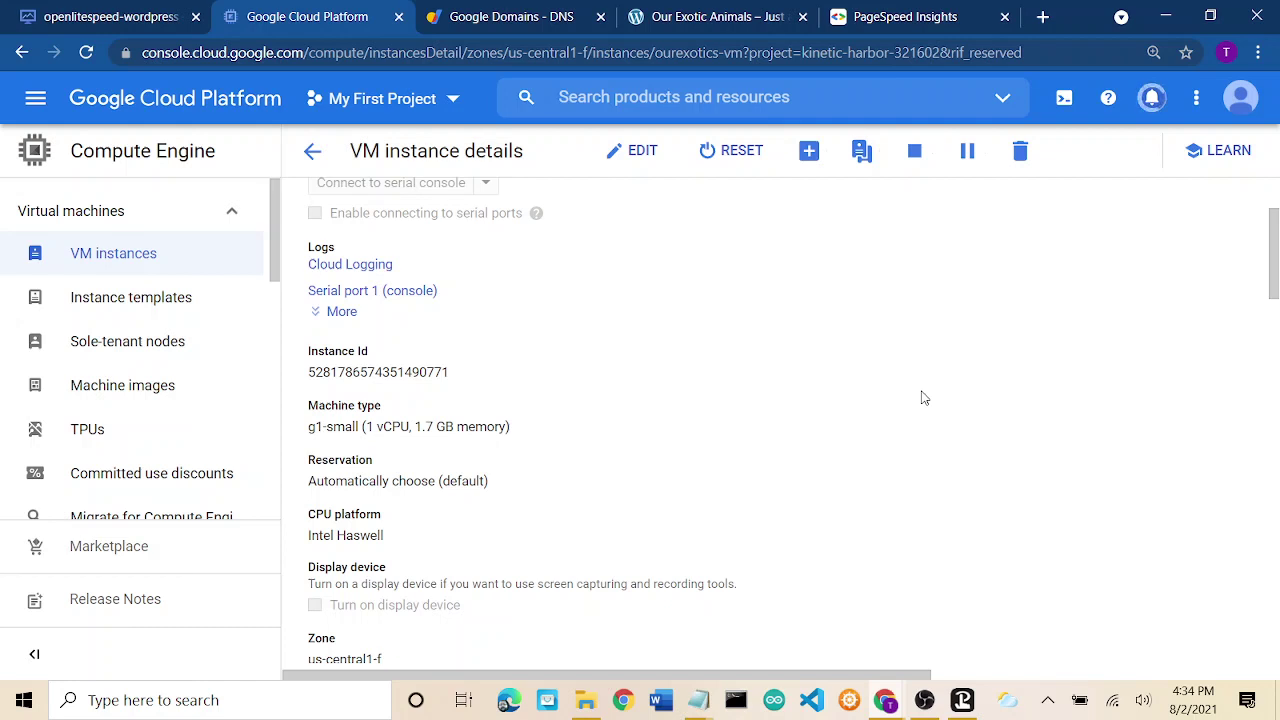
pyautogui.scroll(3, 925, 398)
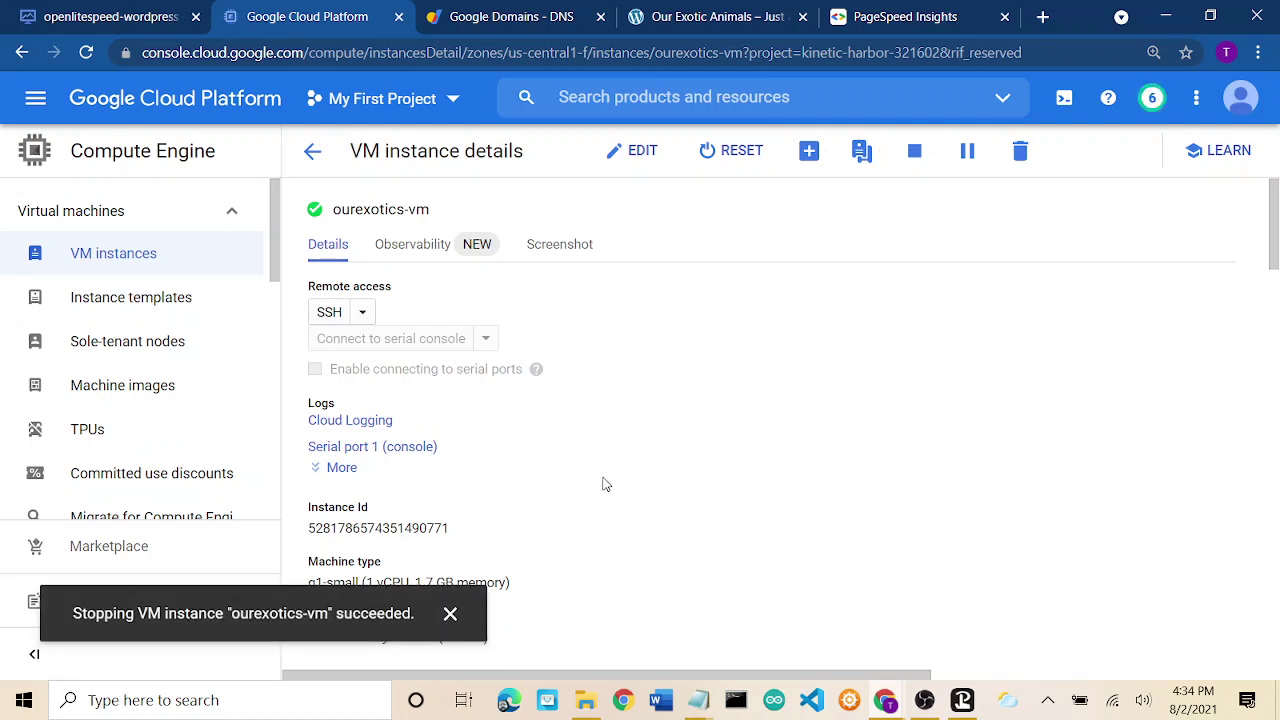
# Reload ourexotics.net to see that the site is down while the VM is stopped.
pyautogui.click(712, 14)
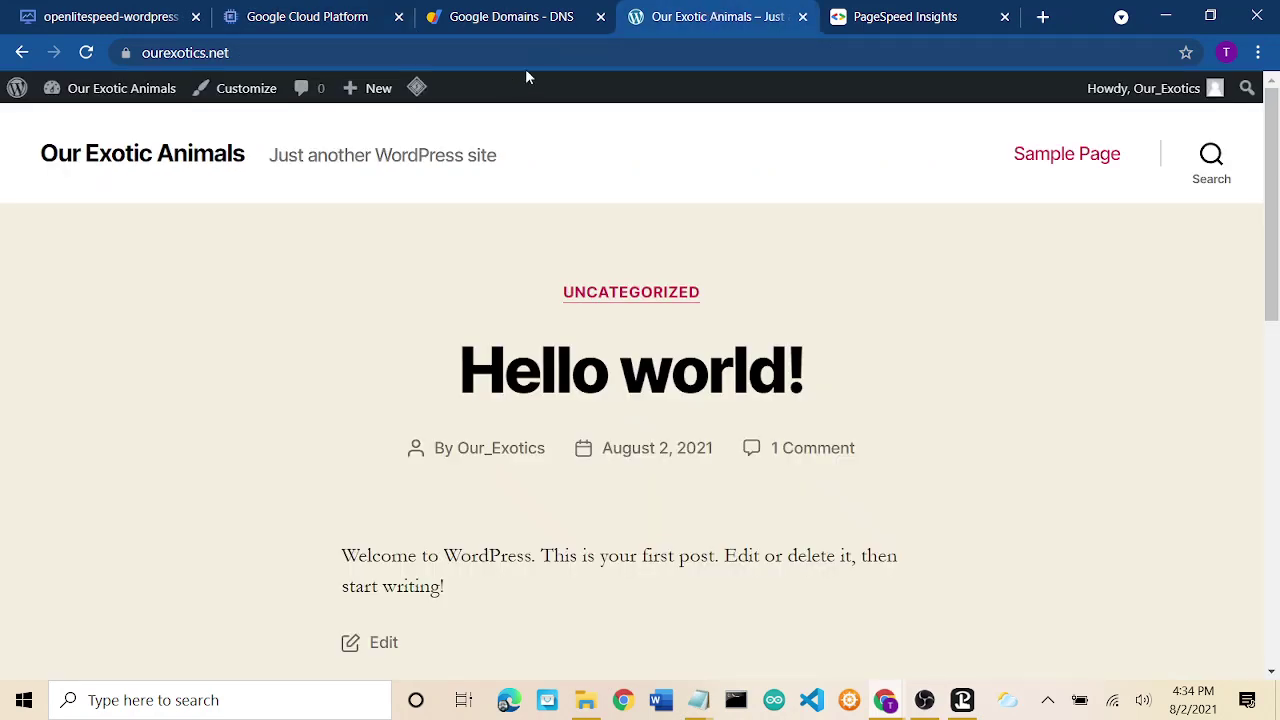
pyautogui.click(555, 57)
pyautogui.press('Return')
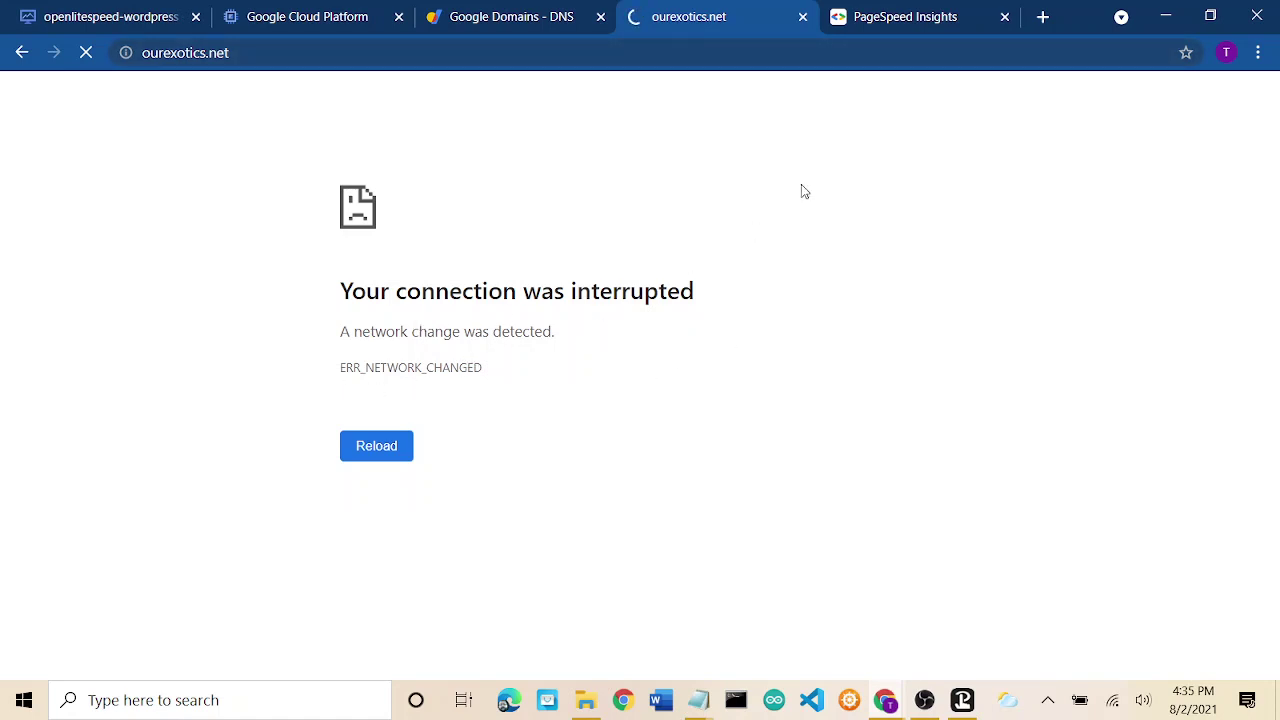
# Glance at the PageSpeed report and the domain's DNS A record, then go back to the VM details.
pyautogui.click(930, 17)
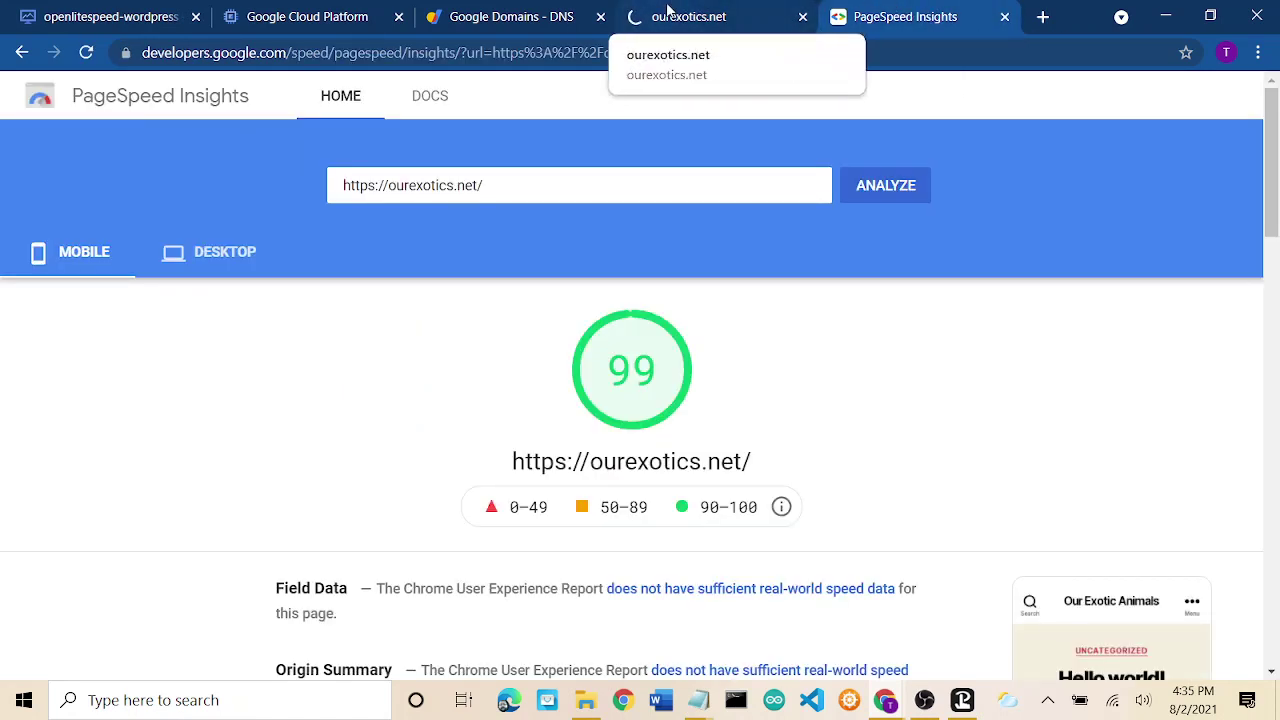
pyautogui.click(505, 15)
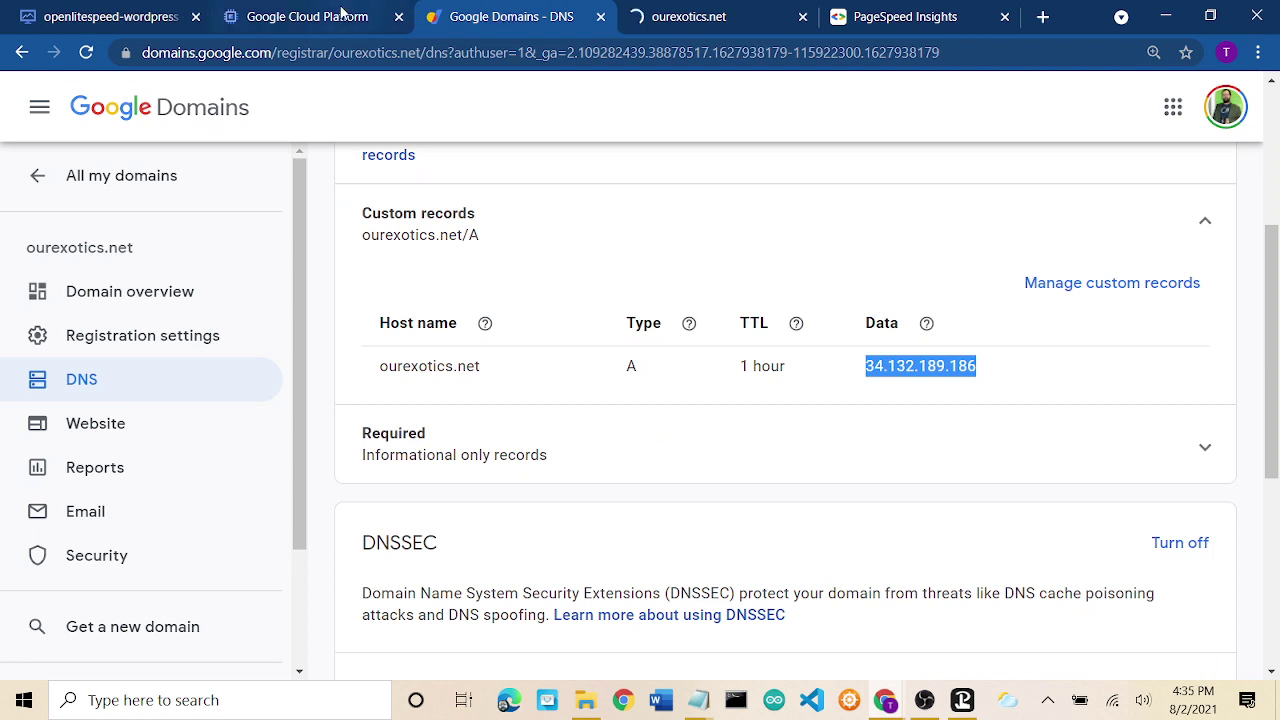
pyautogui.click(340, 12)
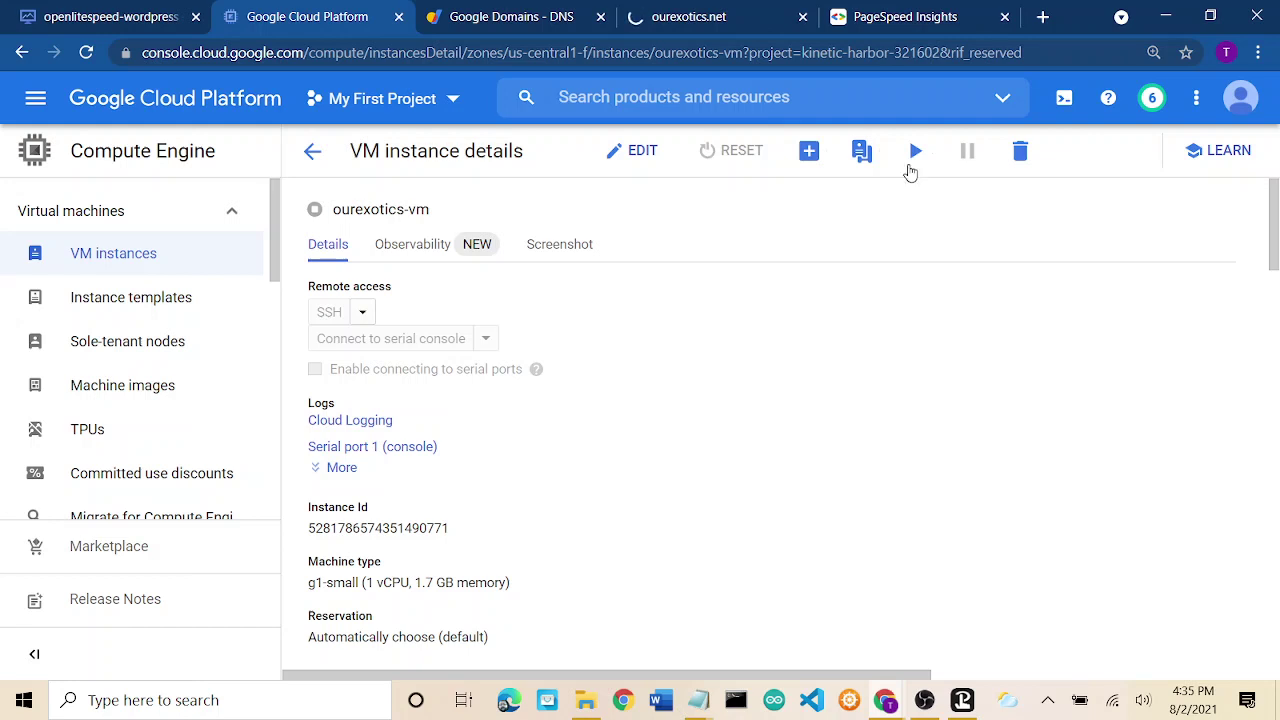
pyautogui.click(640, 152)
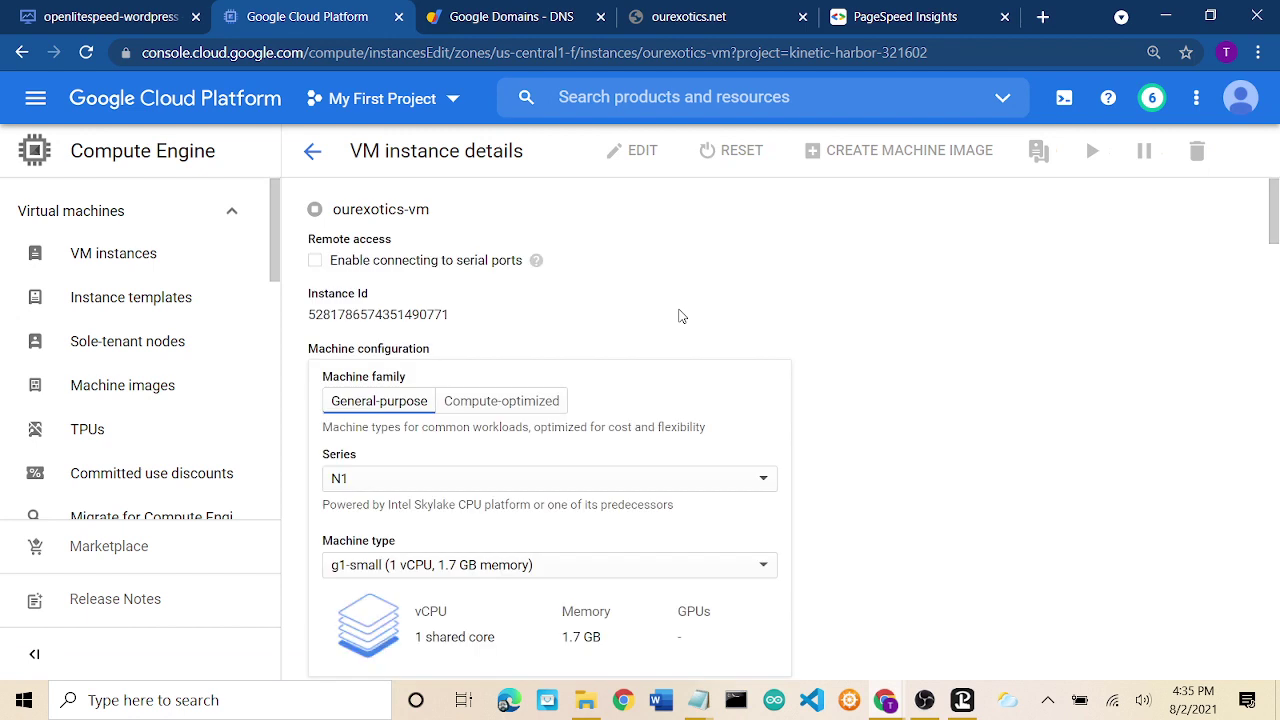
pyautogui.scroll(-2, 903, 397)
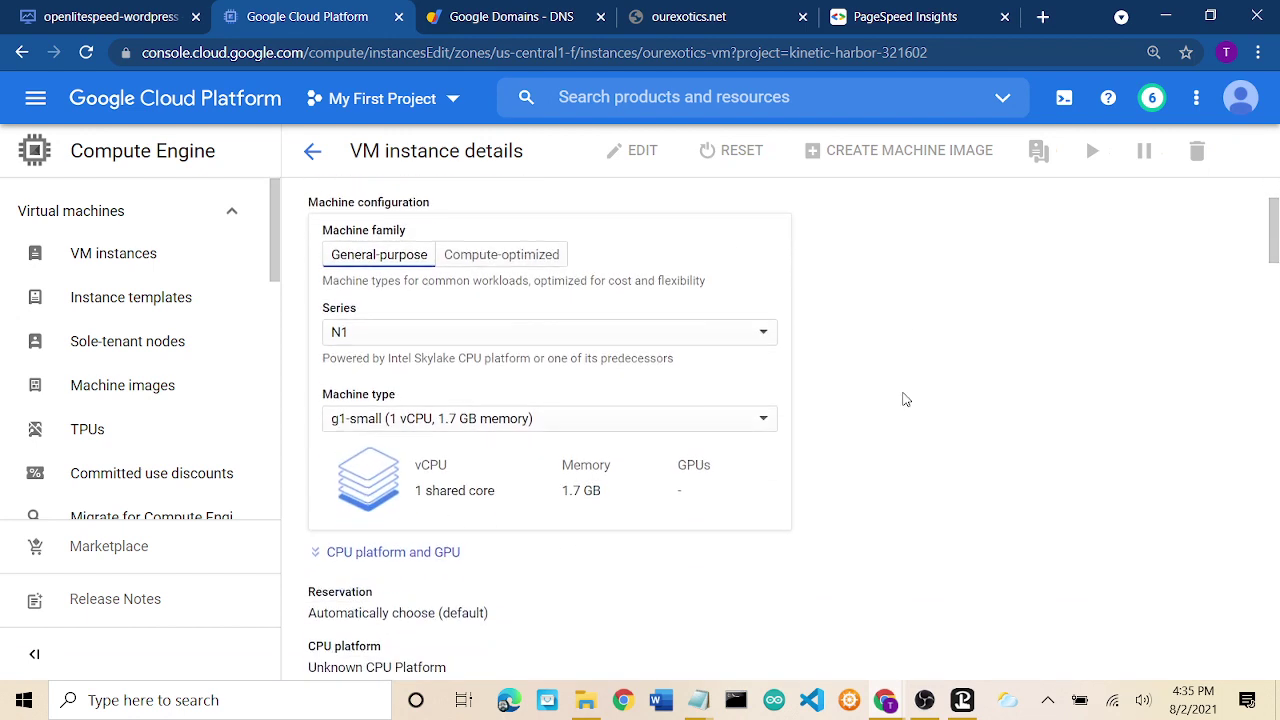
pyautogui.click(688, 419)
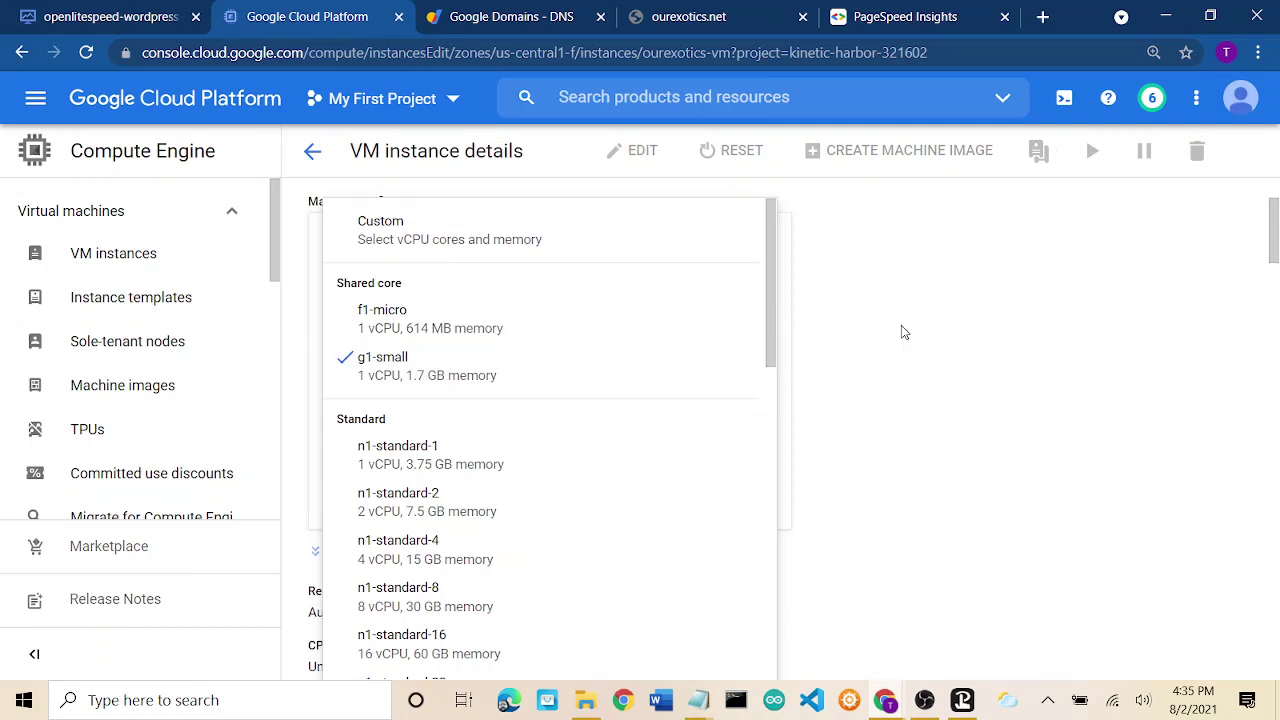
pyautogui.scroll(-2, 644, 475)
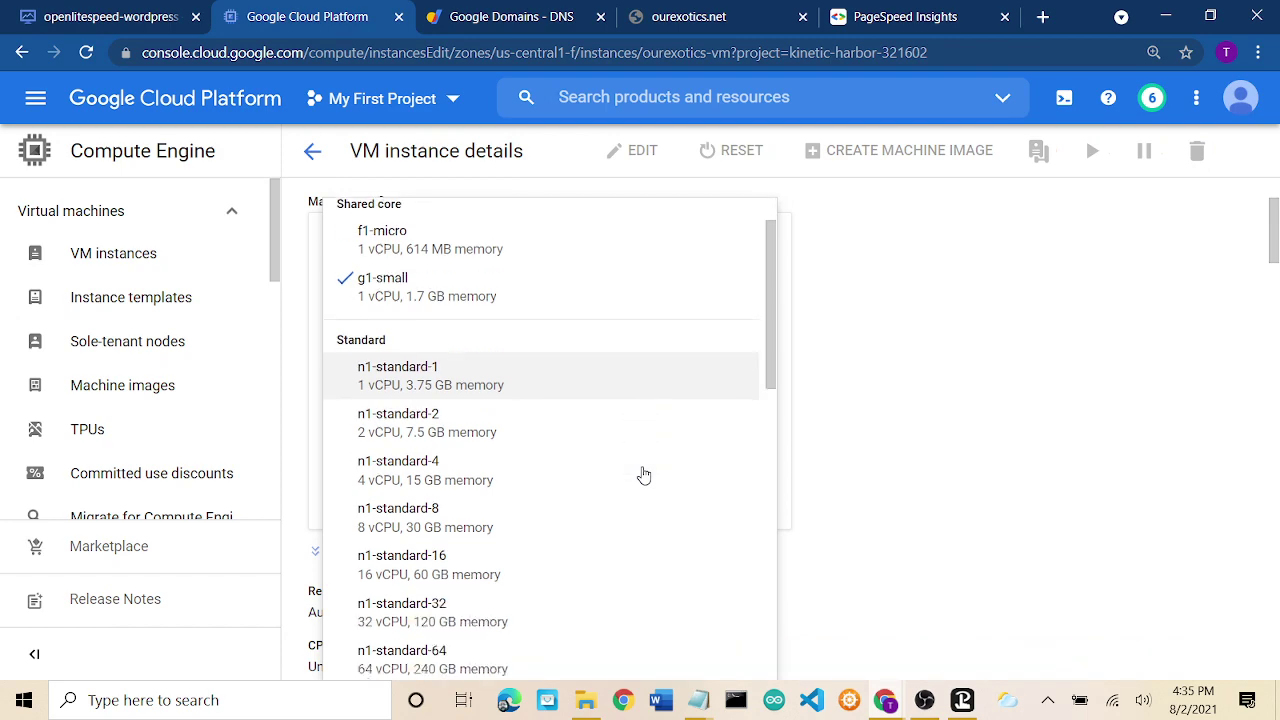
pyautogui.scroll(-7, 644, 475)
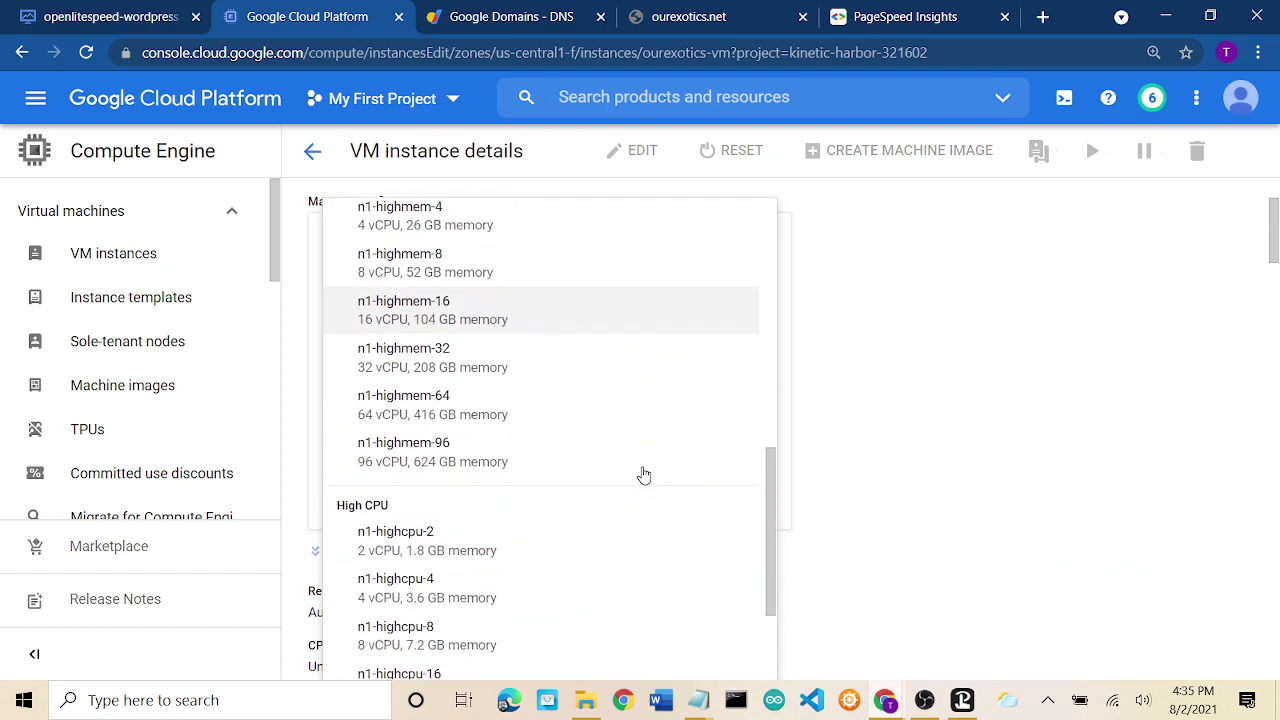
pyautogui.scroll(-3, 644, 475)
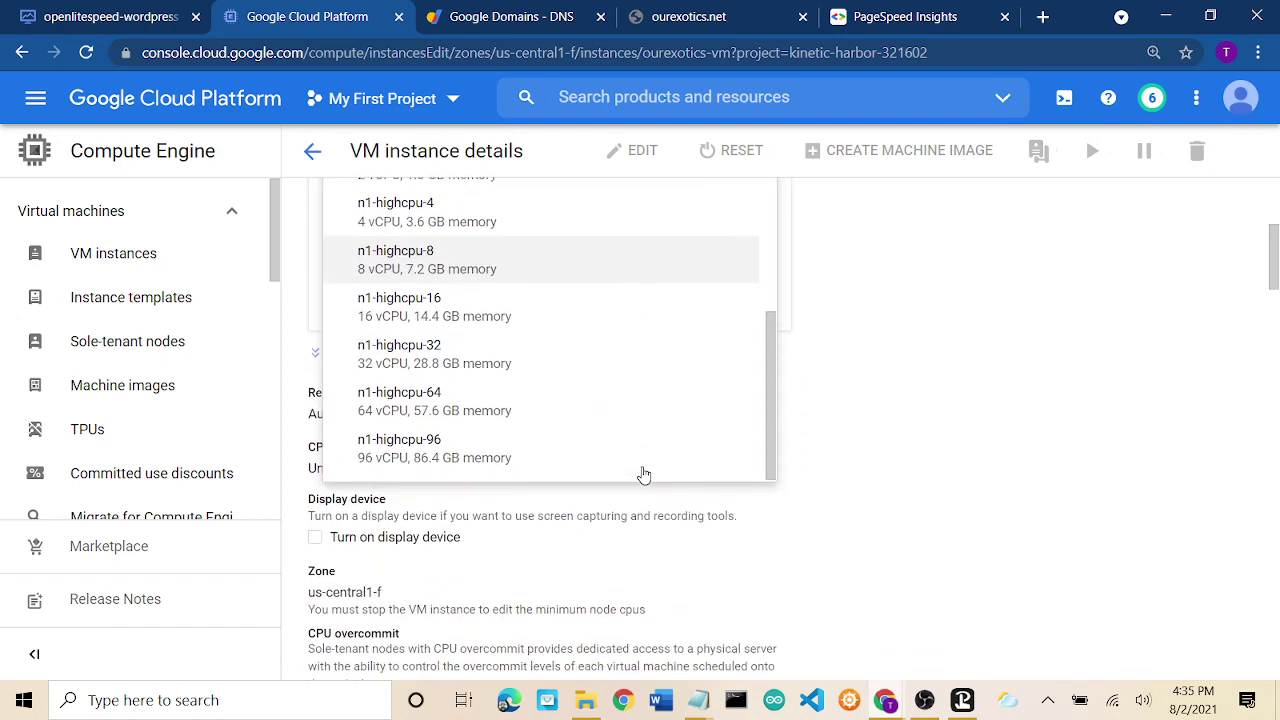
pyautogui.scroll(2, 903, 457)
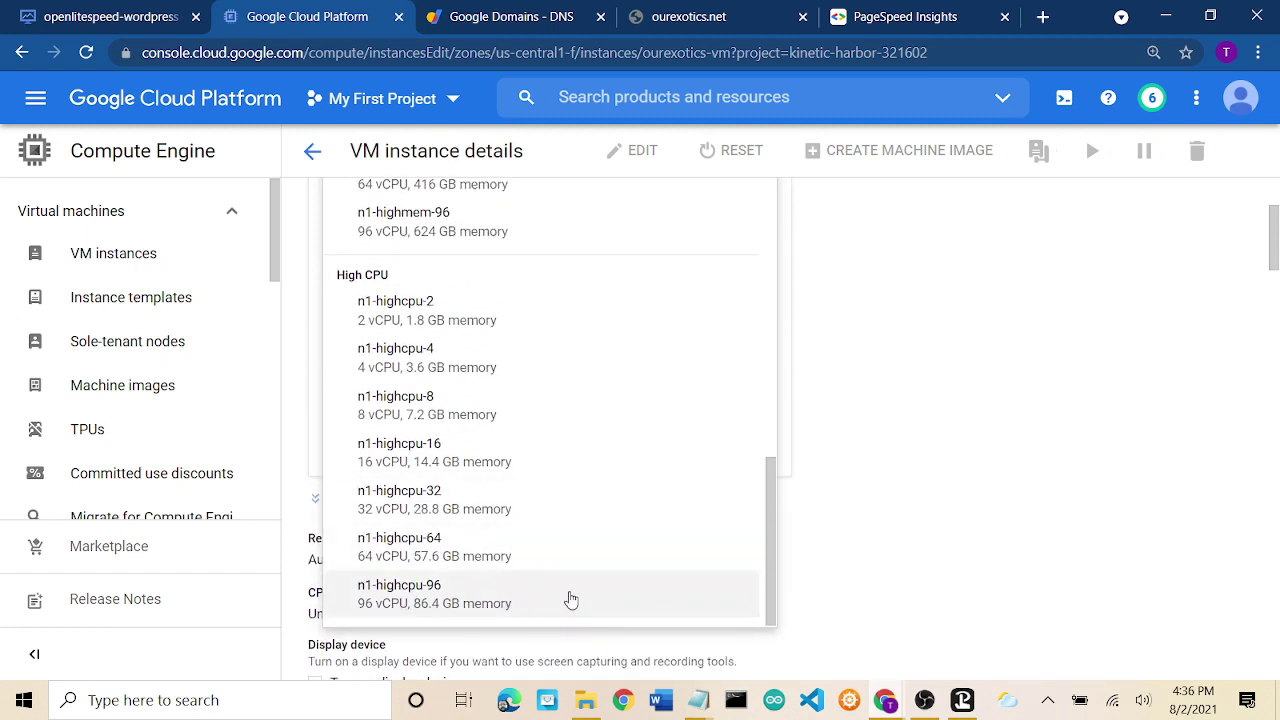
pyautogui.click(979, 415)
pyautogui.scroll(2, 979, 415)
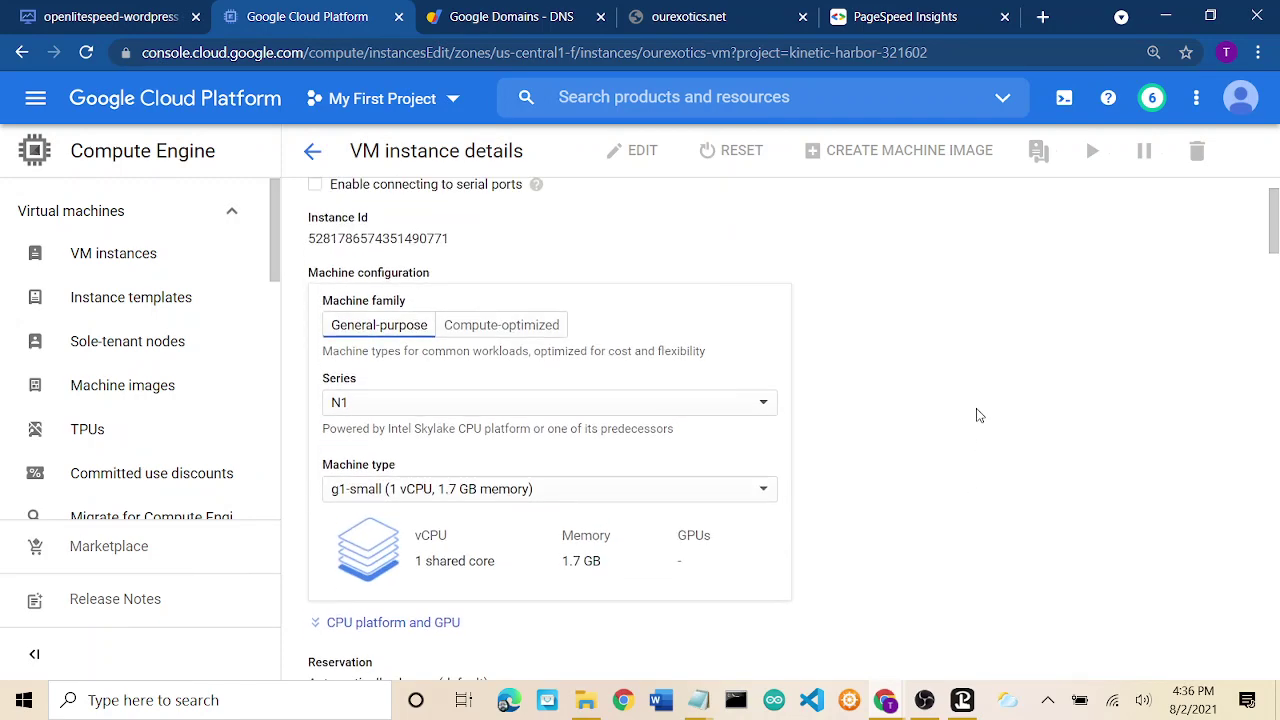
pyautogui.click(546, 488)
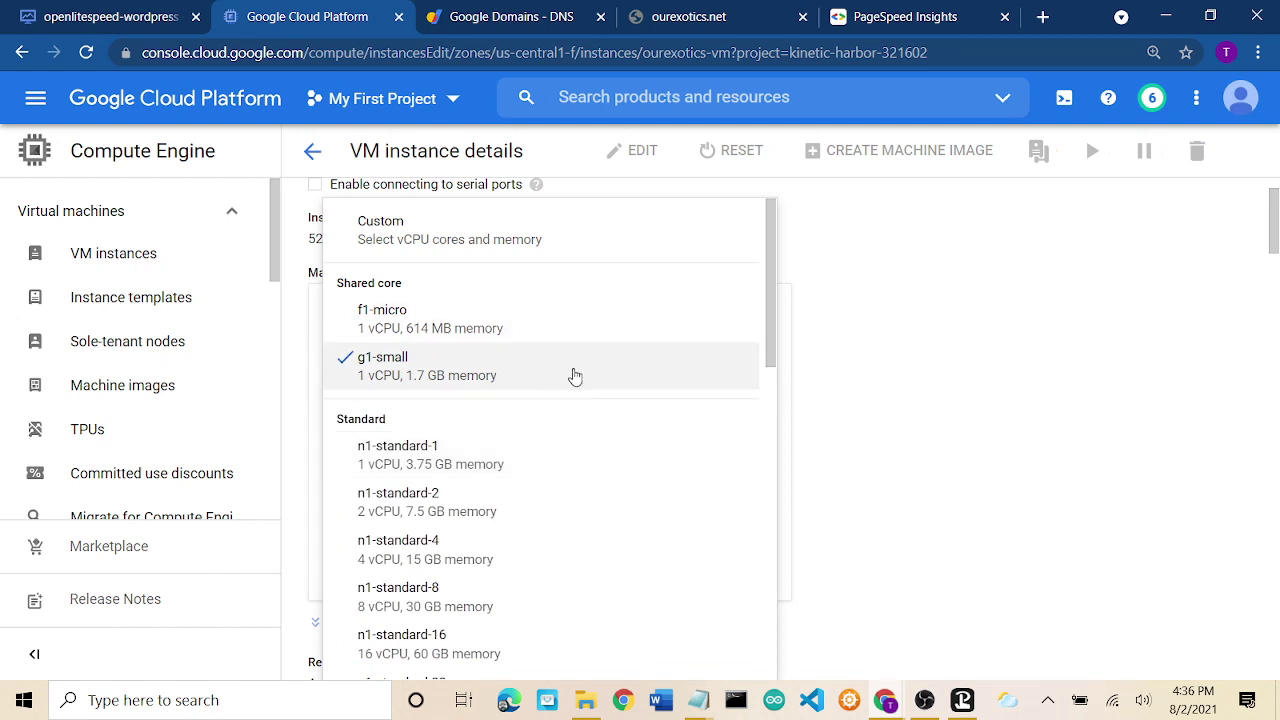
pyautogui.click(1031, 374)
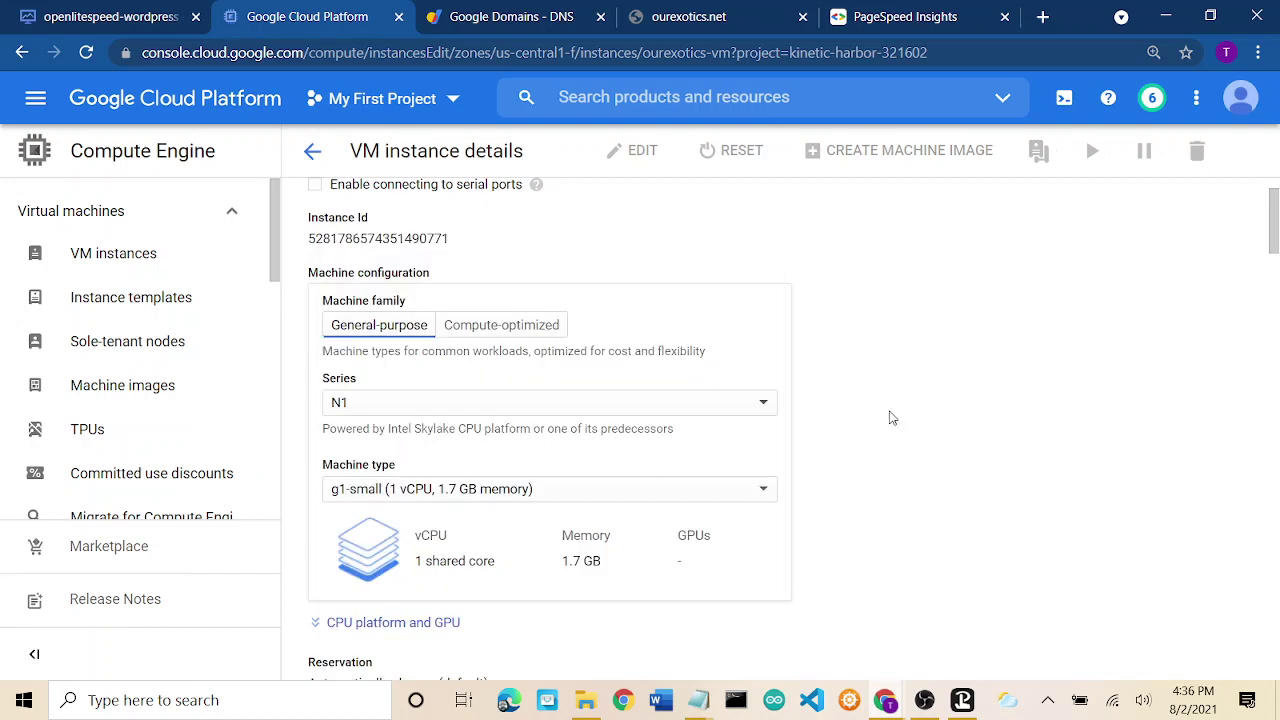
pyautogui.scroll(1, 890, 417)
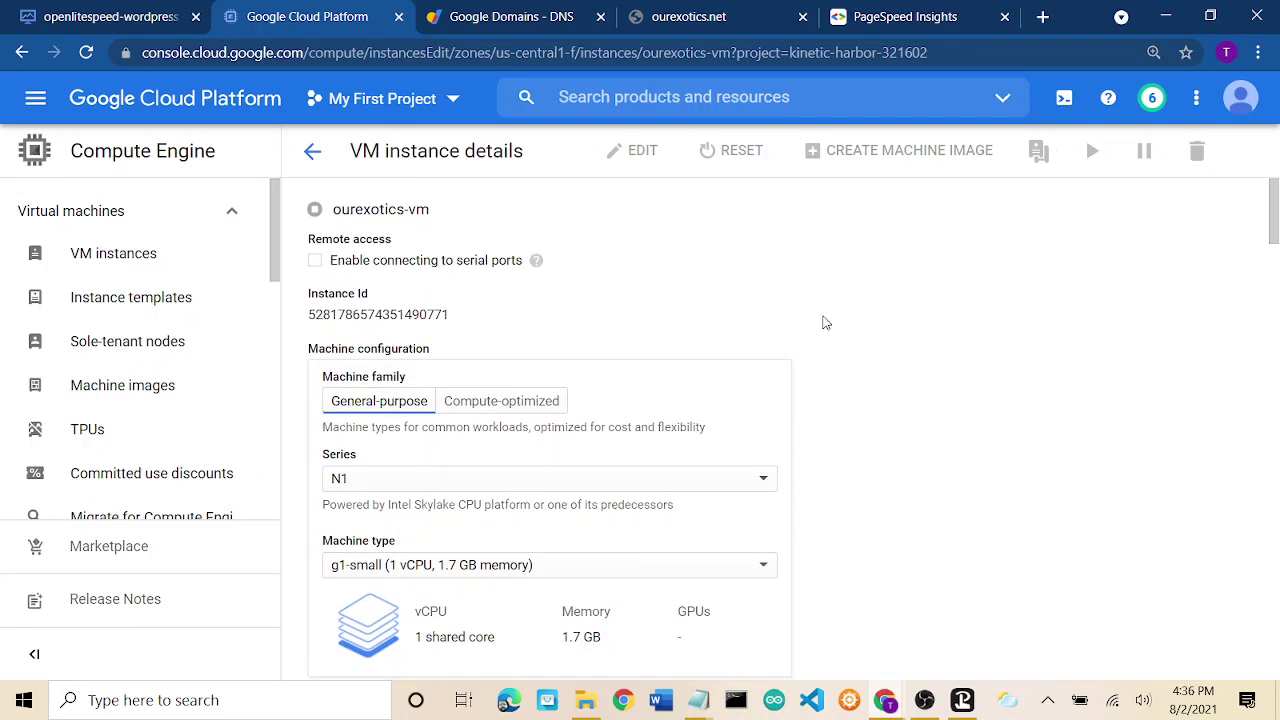
pyautogui.click(315, 155)
pyautogui.scroll(-15, 973, 488)
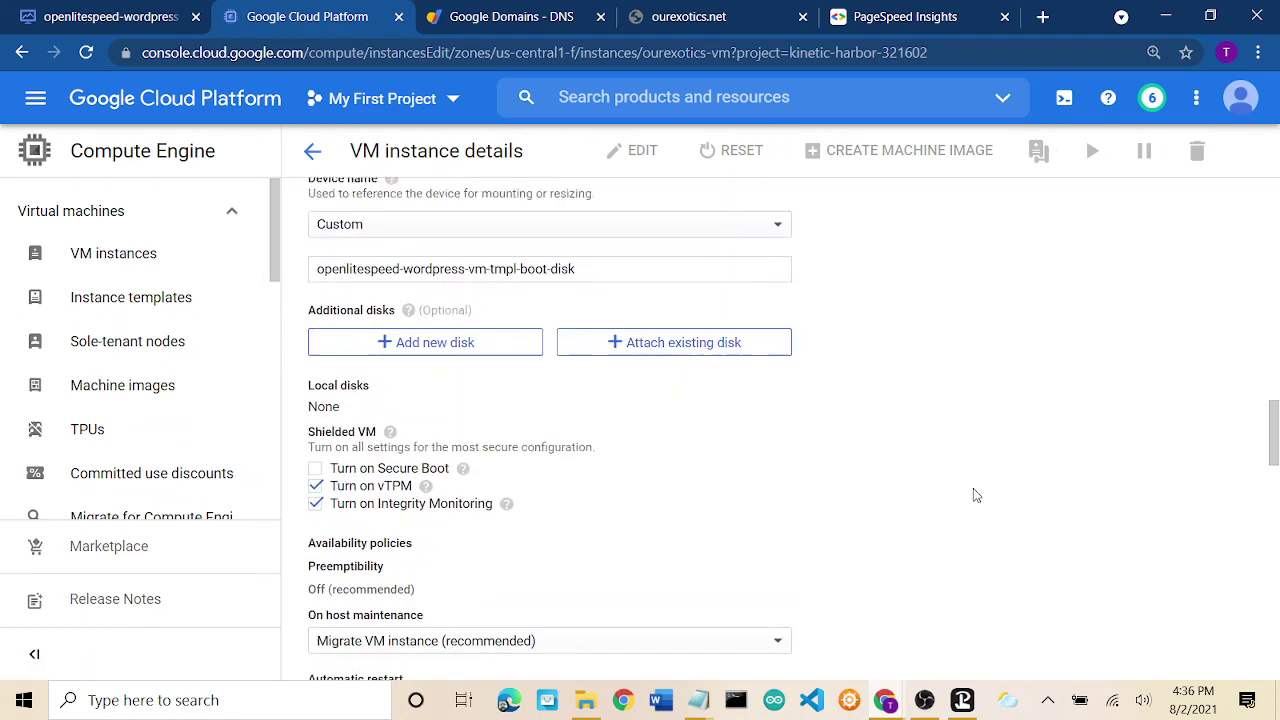
pyautogui.scroll(-8, 975, 494)
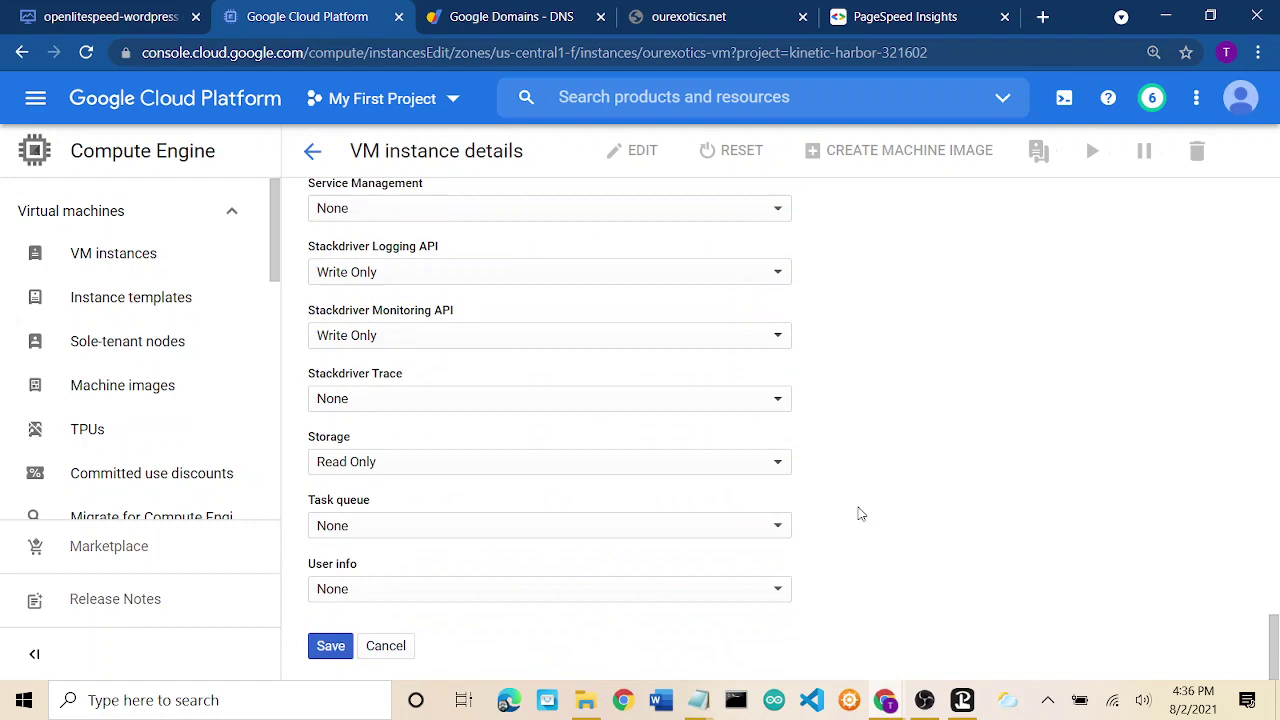
pyautogui.scroll(10, 963, 374)
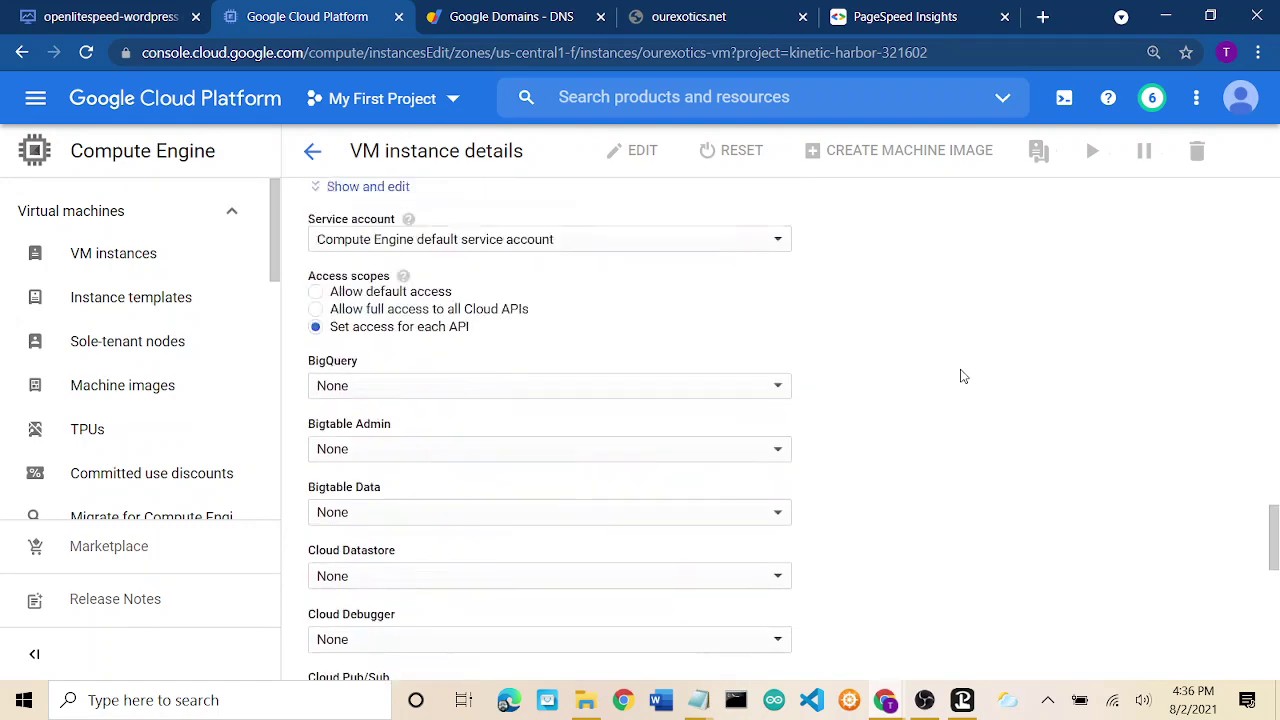
pyautogui.click(313, 151)
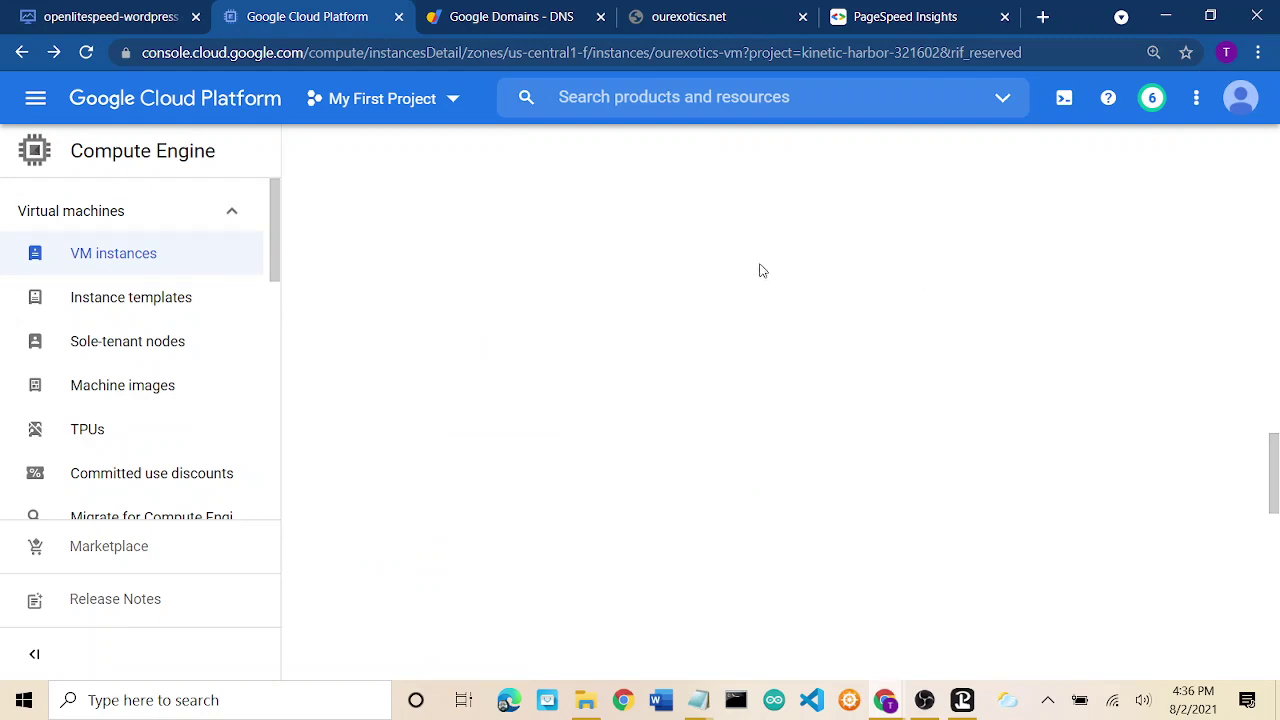
# Start ourexotics-vm again, confirm, and dismiss the start-success notice.
pyautogui.scroll(10, 927, 288)
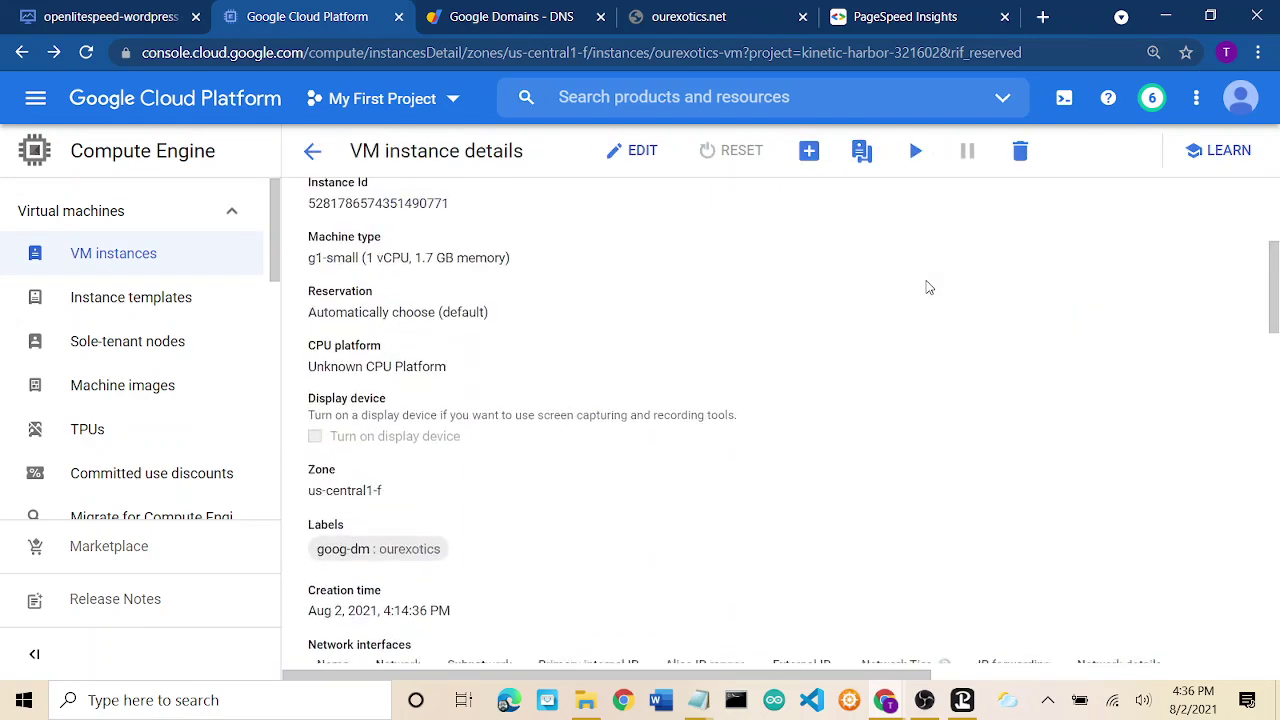
pyautogui.scroll(3, 927, 288)
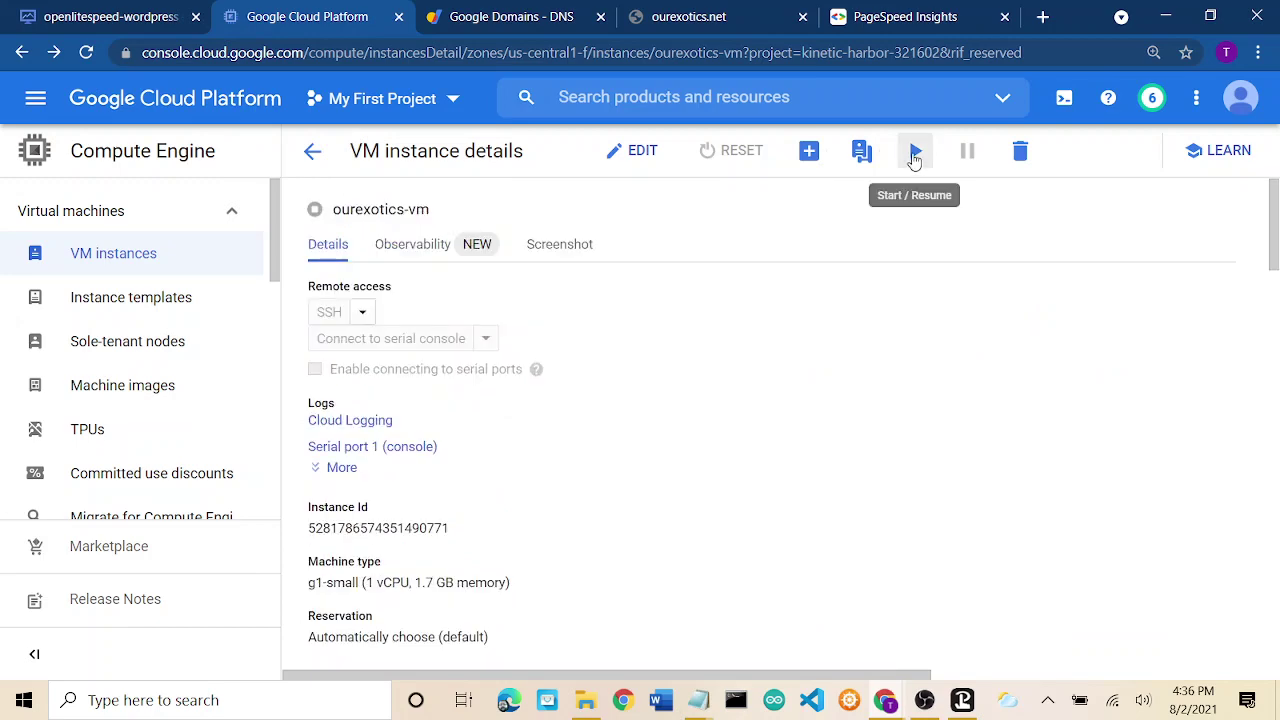
pyautogui.click(913, 152)
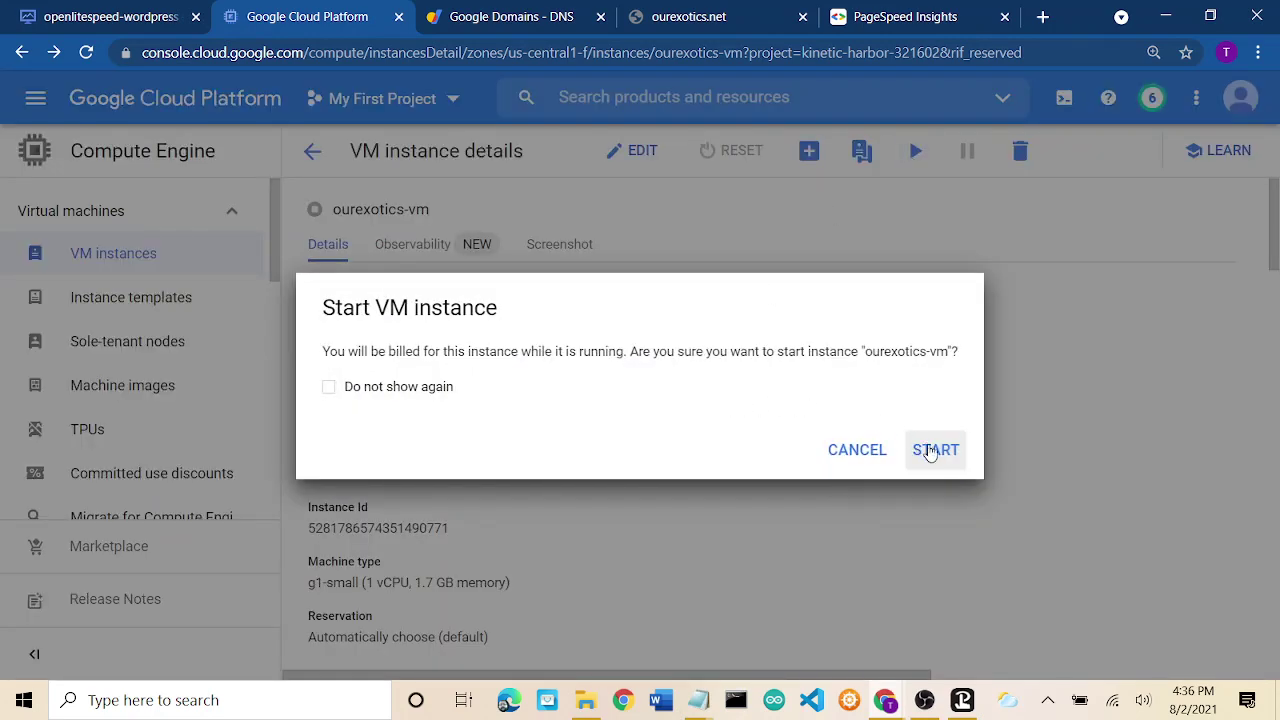
pyautogui.click(936, 451)
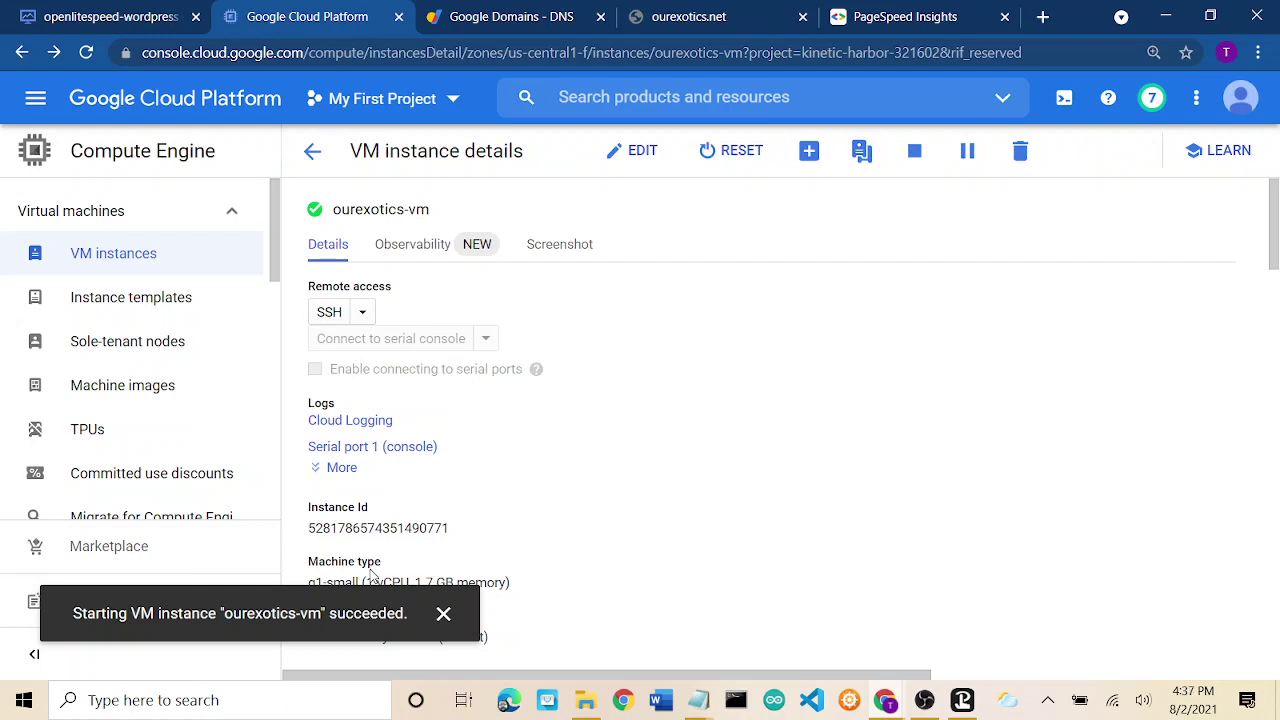
pyautogui.click(443, 614)
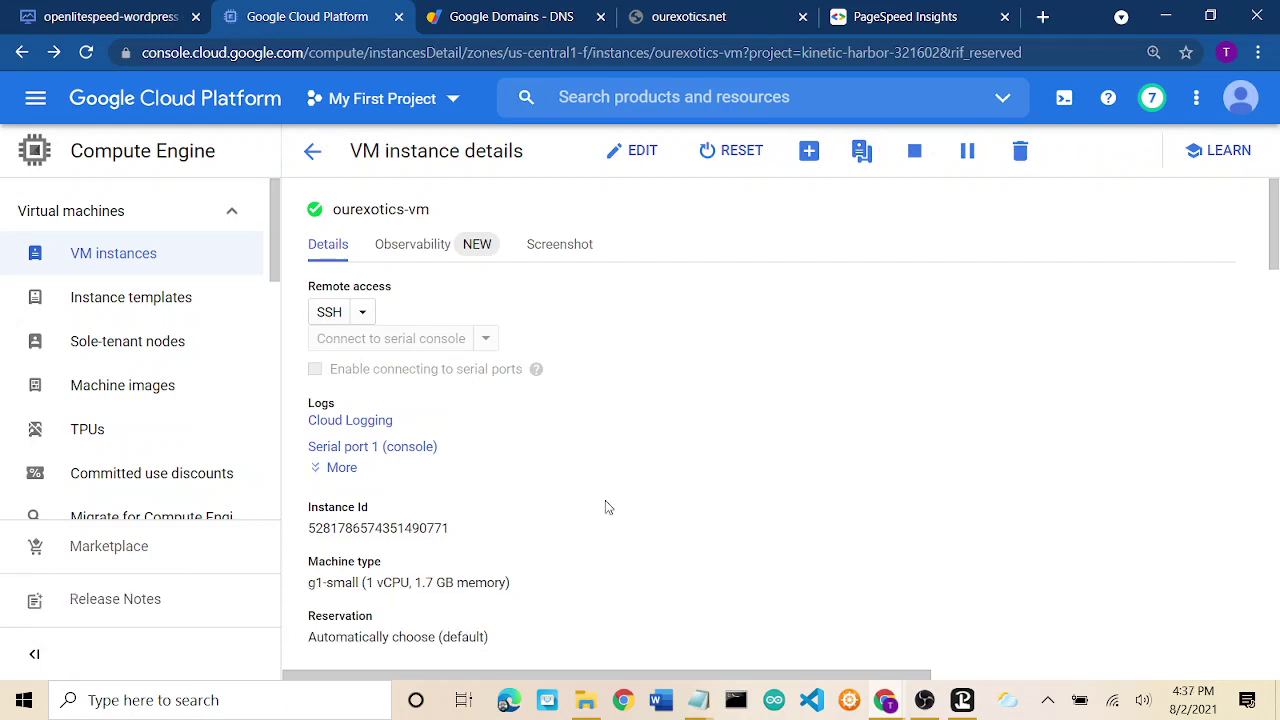
pyautogui.click(727, 18)
pyautogui.click(388, 562)
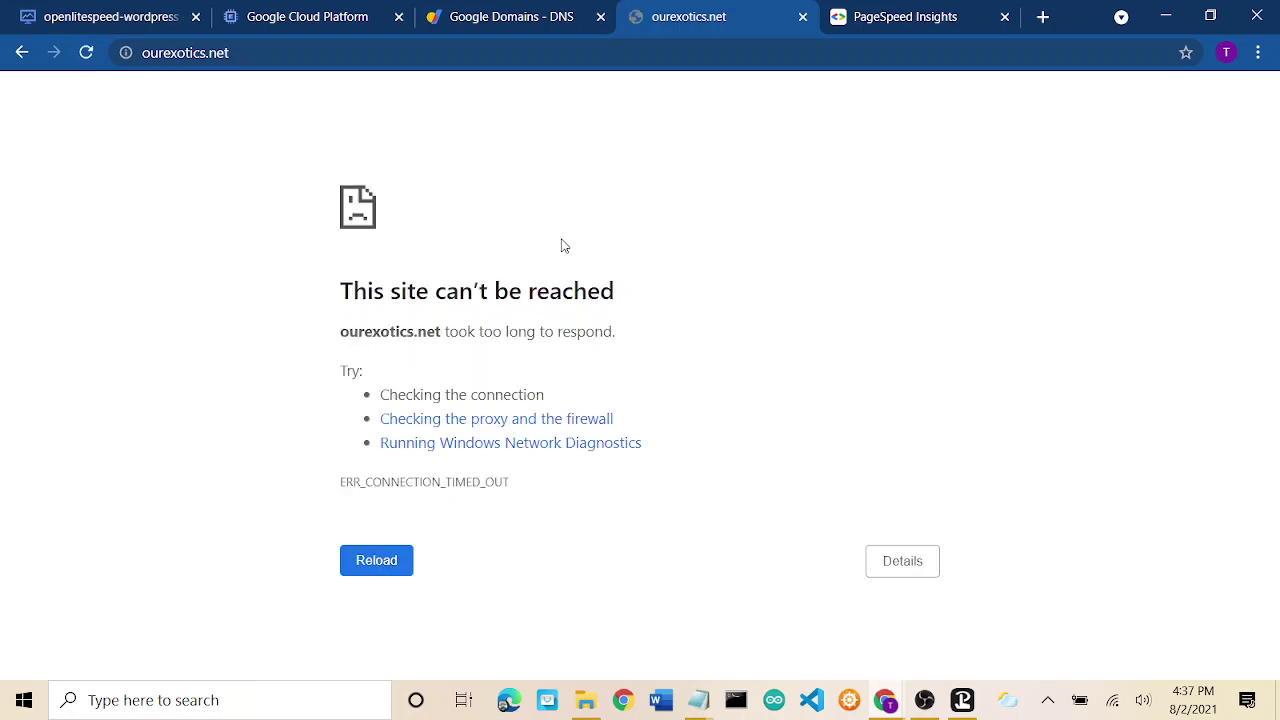
pyautogui.click(370, 562)
# From the ourexotics-vm details, open the nic0 network interface details page.
pyautogui.click(296, 14)
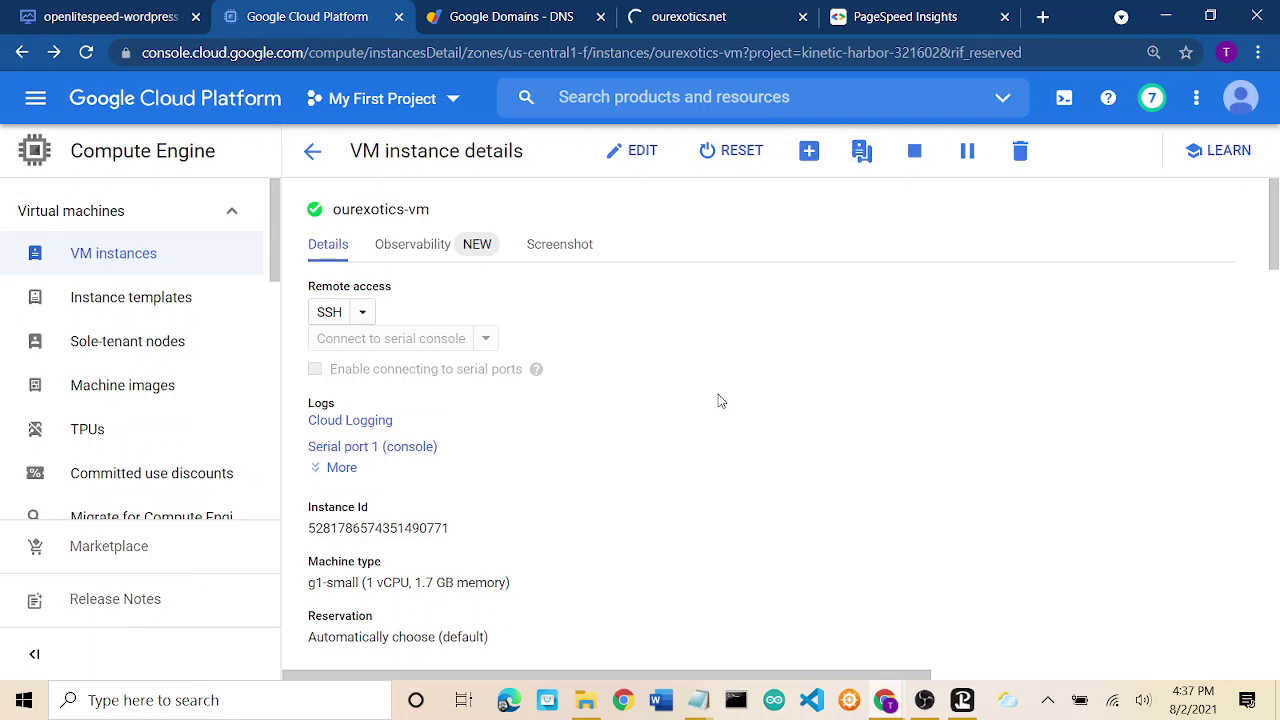
pyautogui.scroll(-3, 720, 400)
pyautogui.scroll(-3, 720, 400)
pyautogui.scroll(-2, 720, 400)
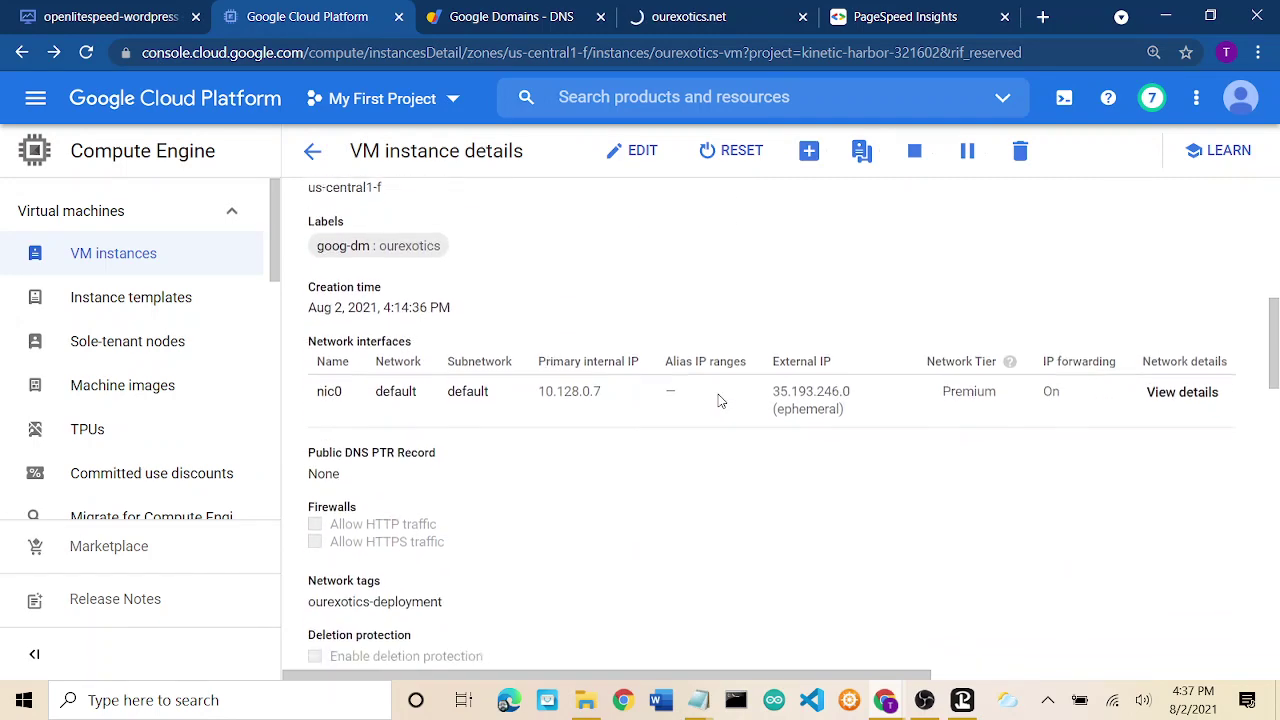
pyautogui.scroll(2, 720, 400)
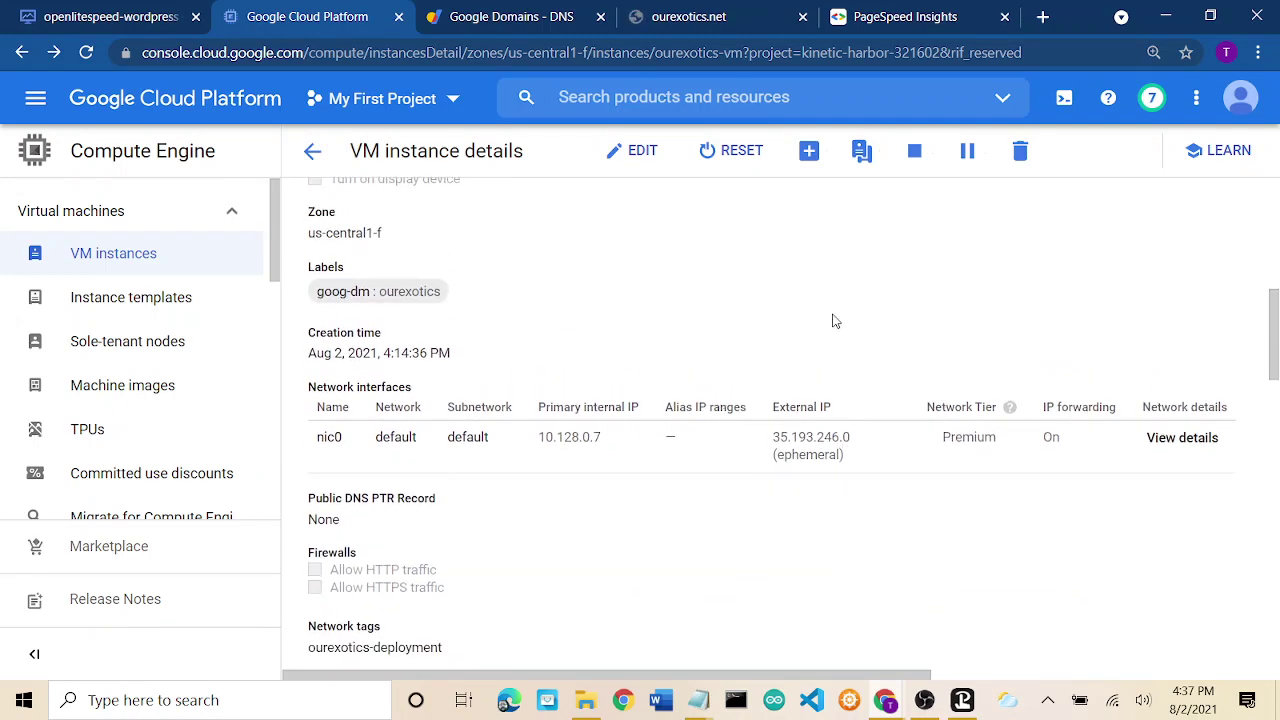
pyautogui.scroll(-2, 835, 320)
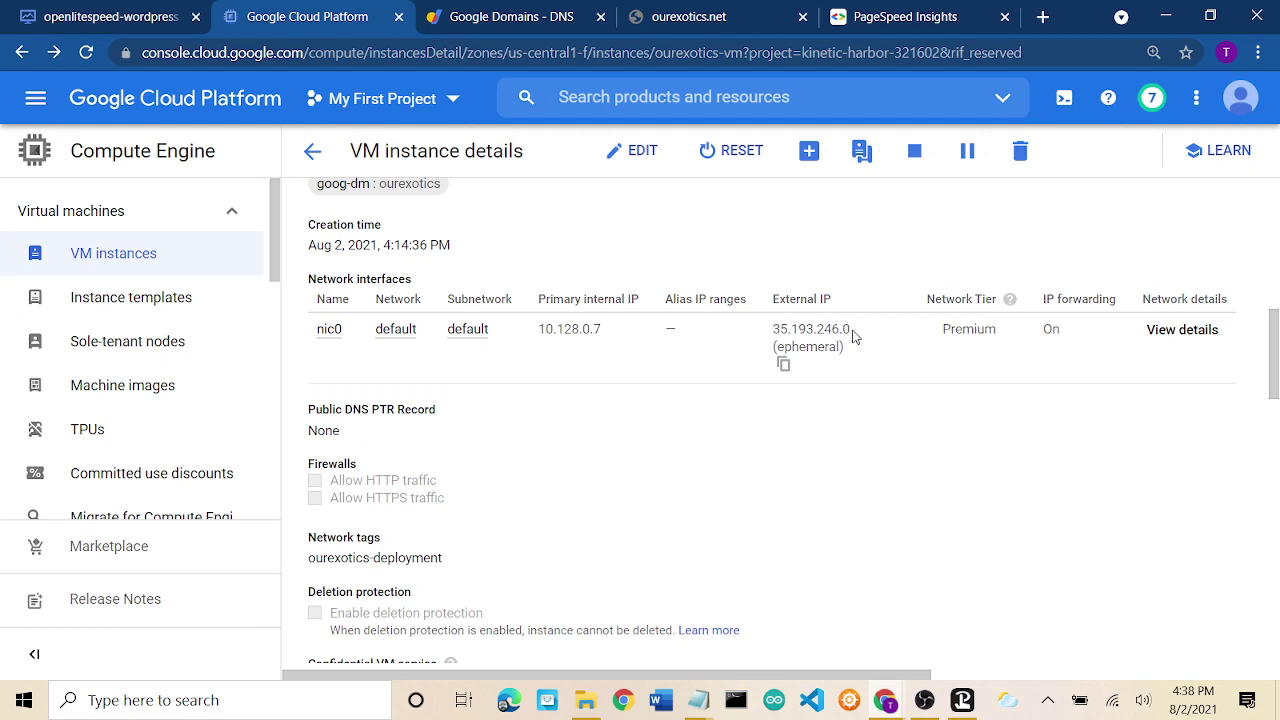
pyautogui.click(1180, 330)
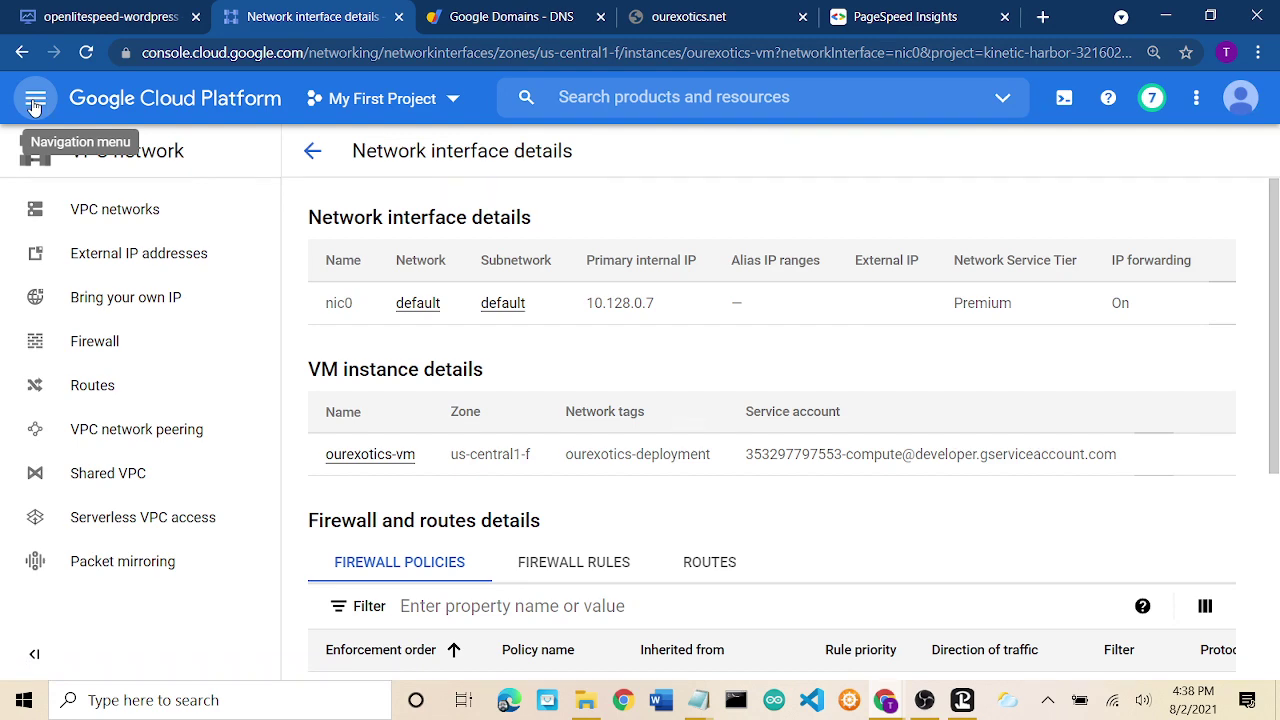
# Go to the Compute Engine VM instances list through the navigation menu.
pyautogui.click(35, 100)
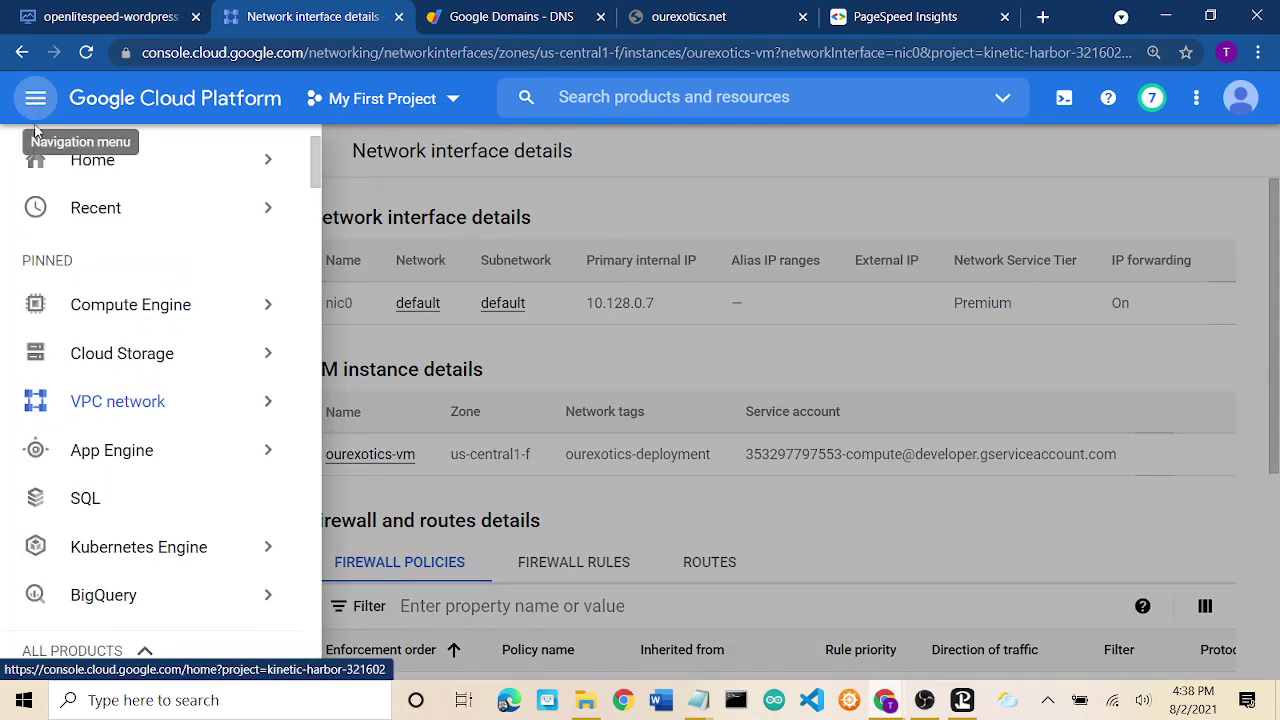
pyautogui.moveTo(158, 306)
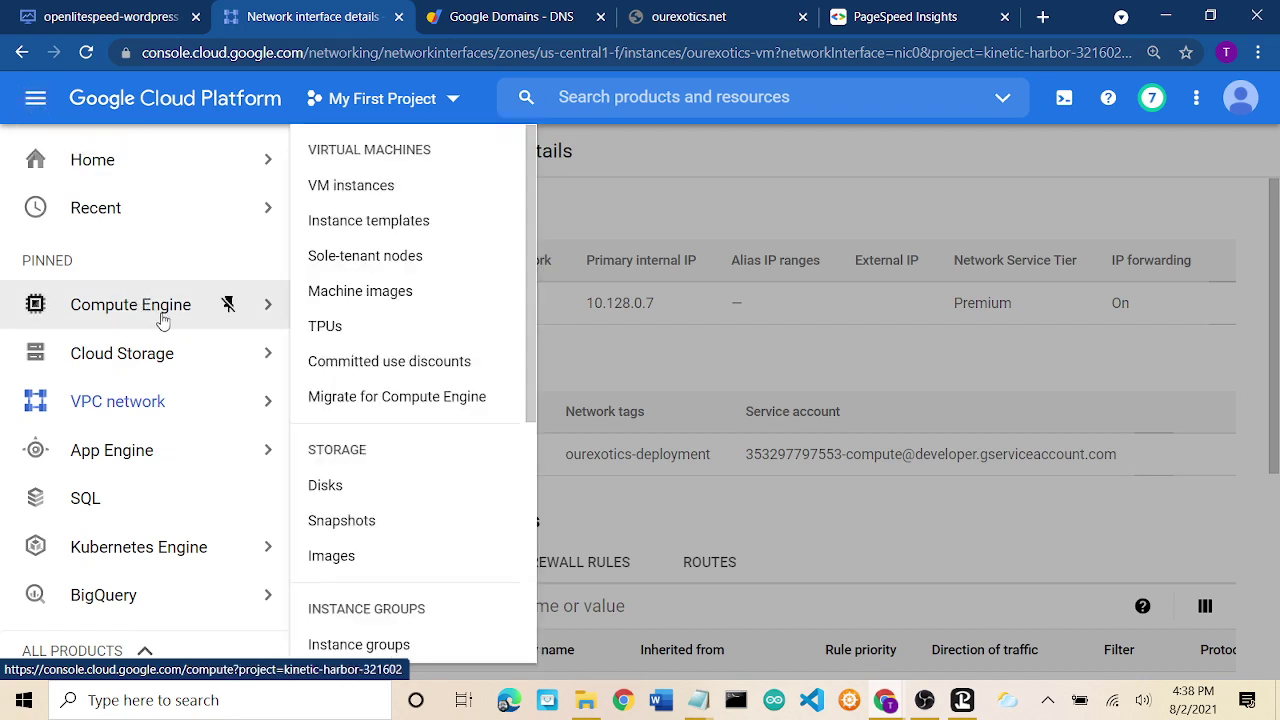
pyautogui.click(355, 190)
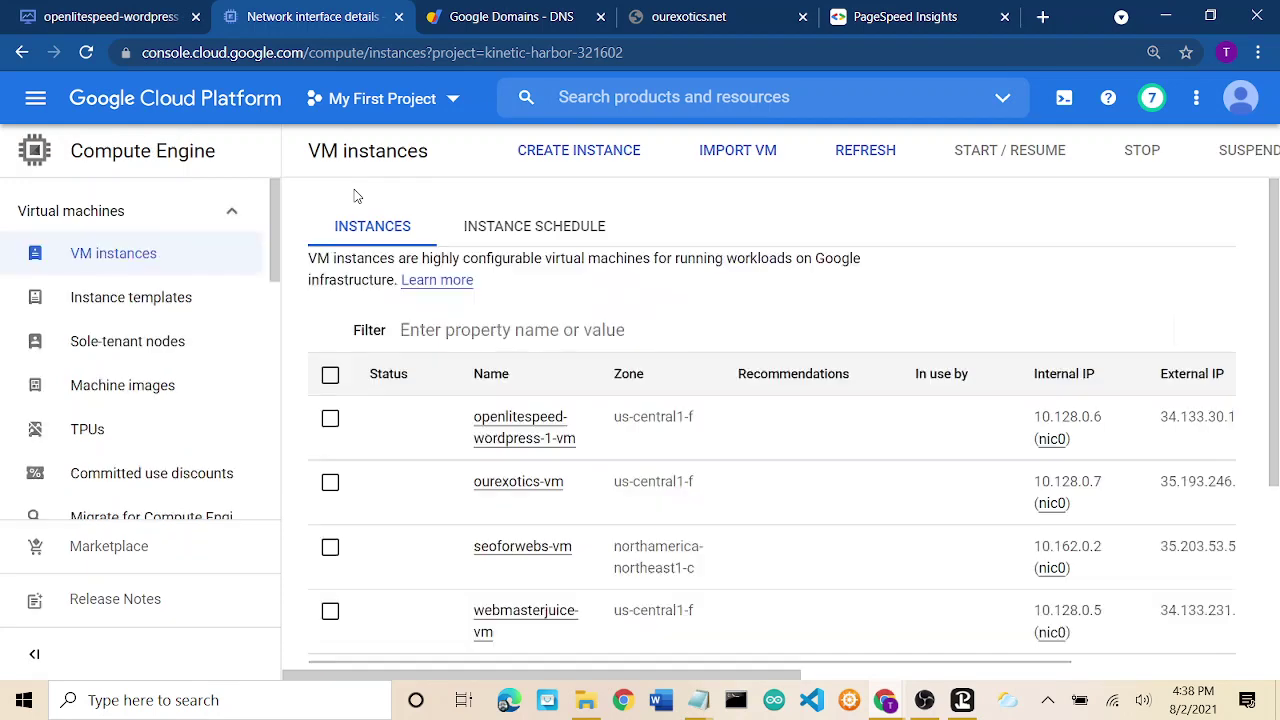
# Copy ourexotics-vm's external IP 35.193.246.0 and reopen its nic0 interface details.
pyautogui.click(511, 484)
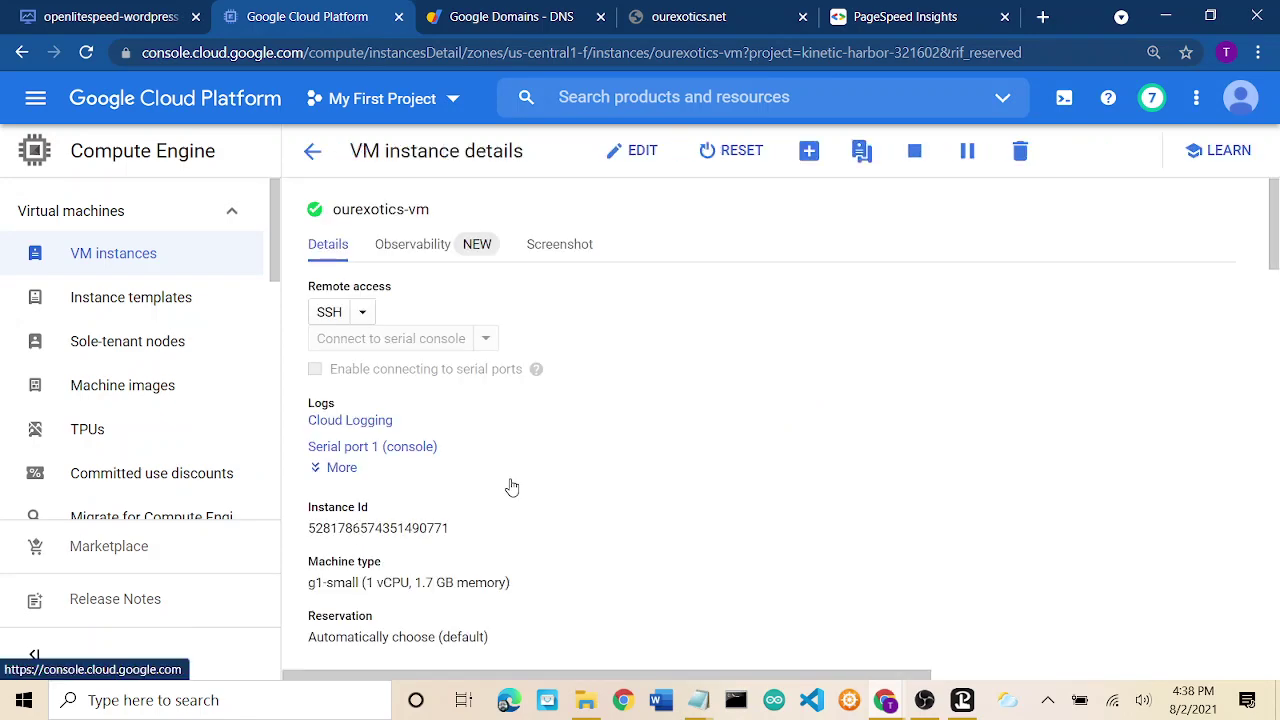
pyautogui.scroll(-6, 629, 484)
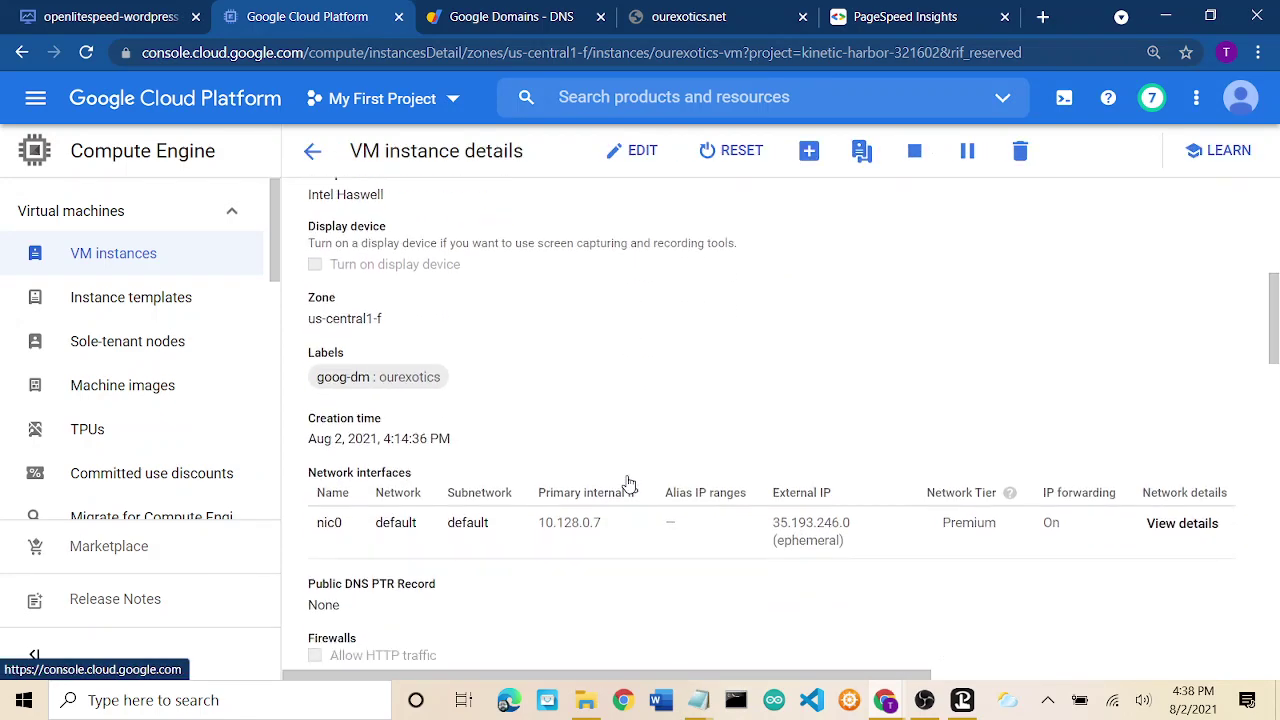
pyautogui.scroll(-1, 629, 484)
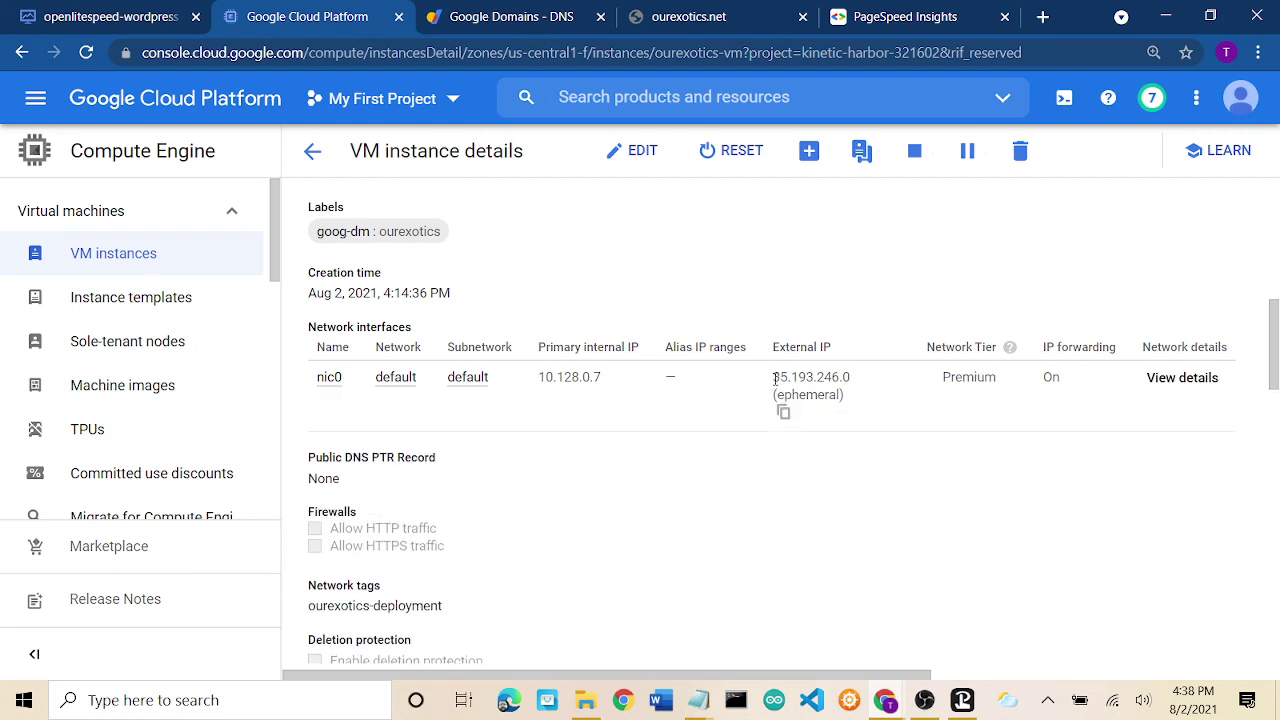
pyautogui.moveTo(774, 379); pyautogui.dragTo(851, 377)
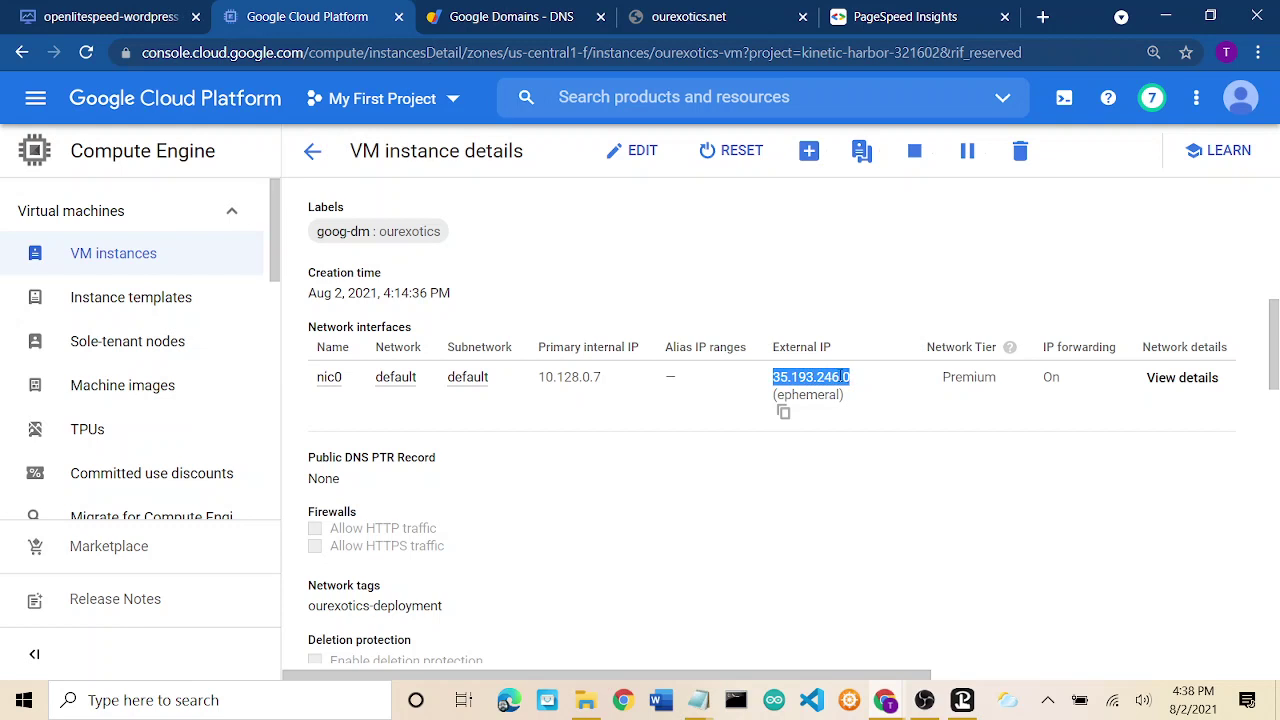
pyautogui.rightClick(851, 377)
pyautogui.click(868, 390)
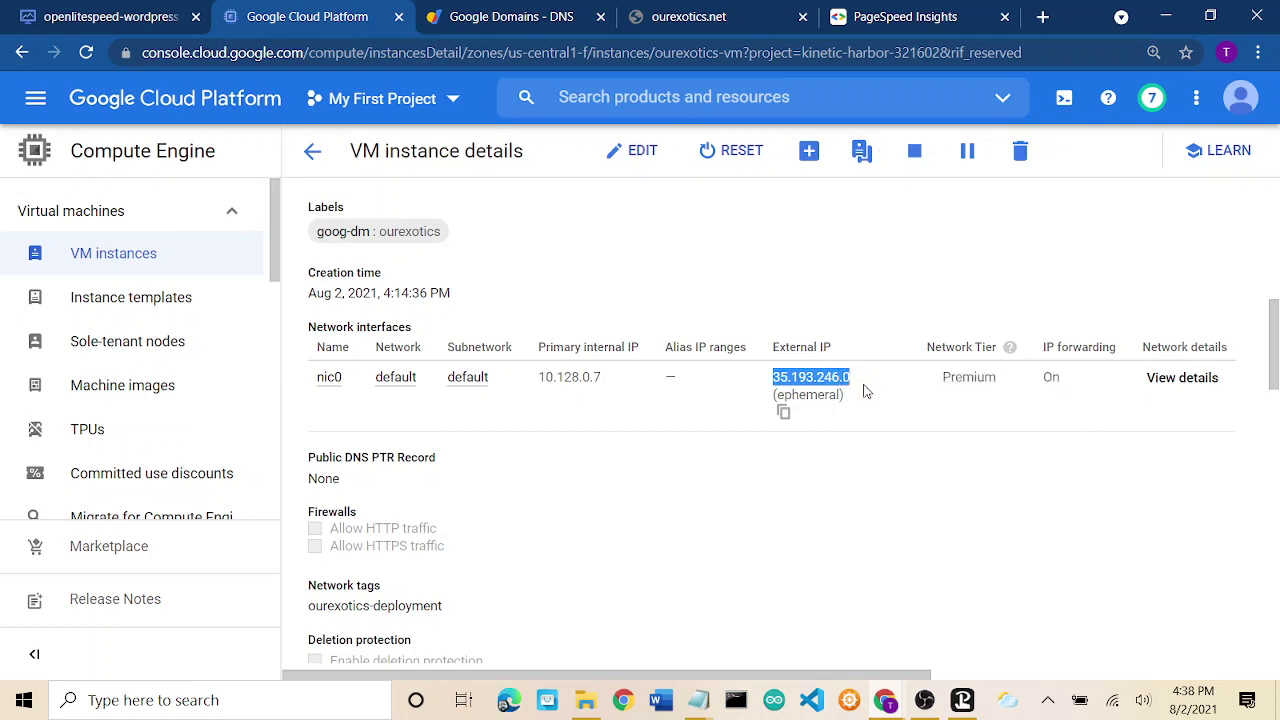
pyautogui.click(1188, 378)
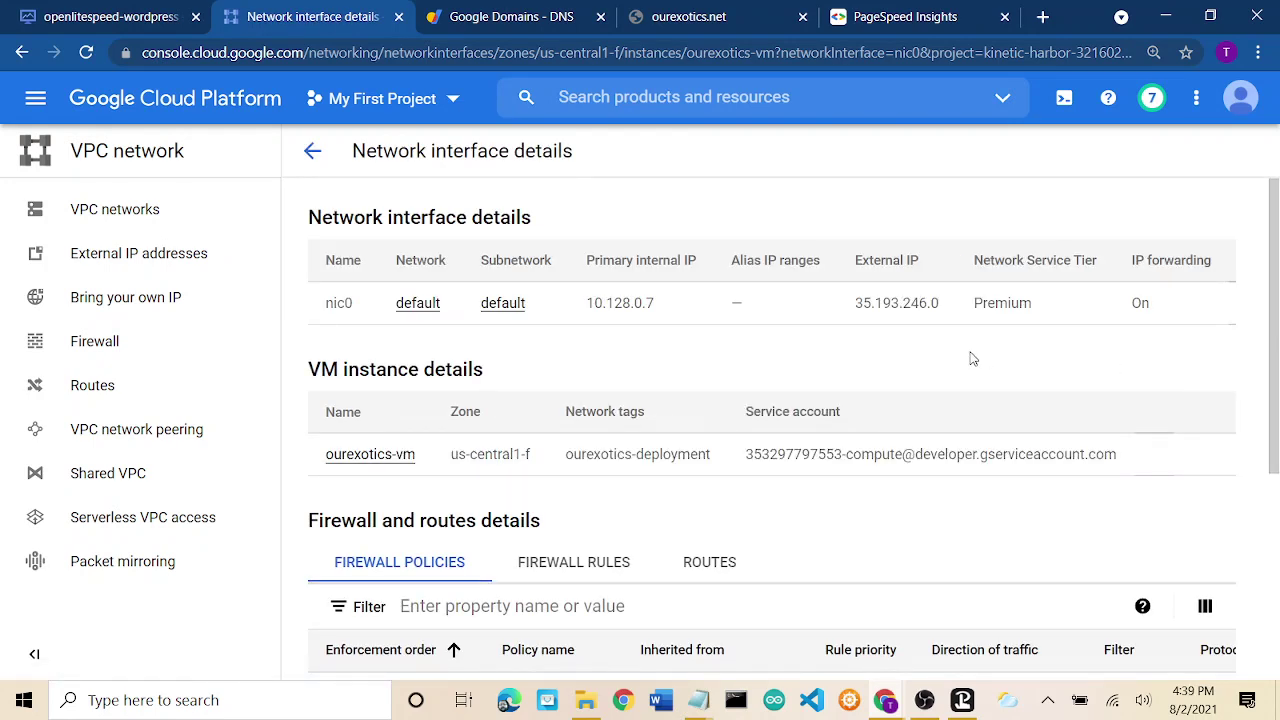
# Open External IP addresses and find ourexotics-vm's 35.193.246.0 listed as Ephemeral.
pyautogui.scroll(-2, 973, 358)
pyautogui.scroll(-2, 973, 358)
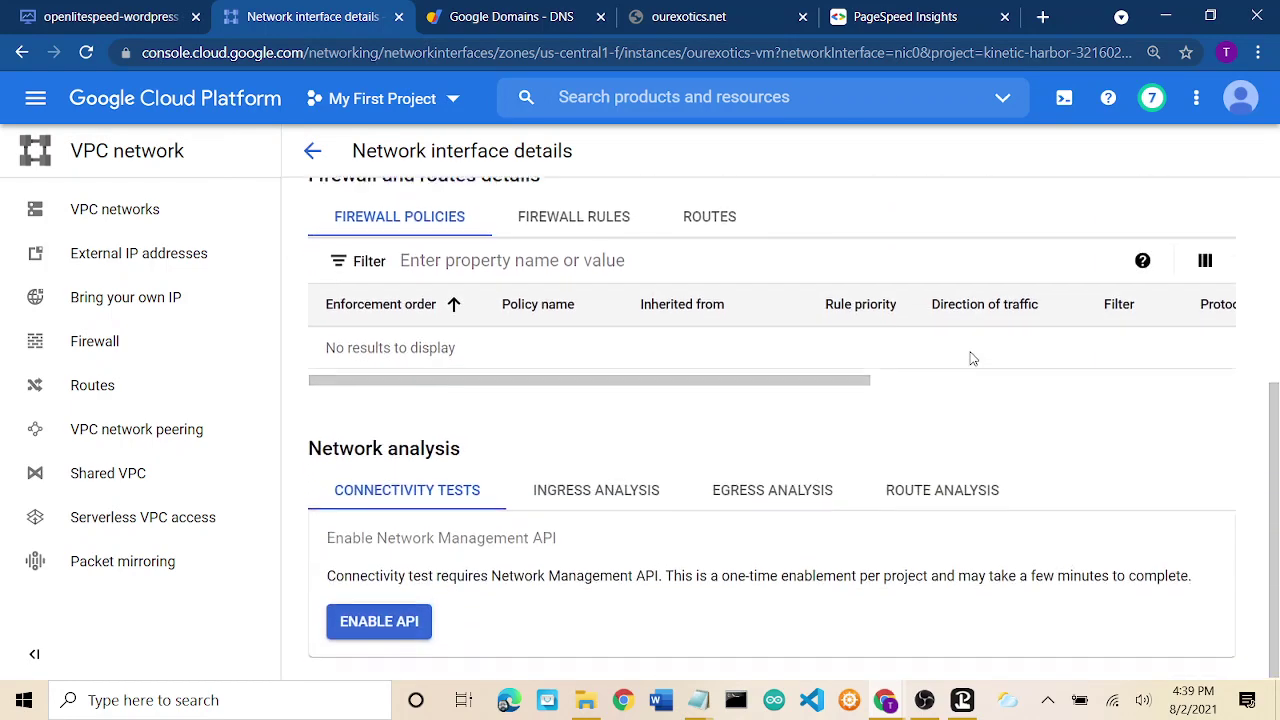
pyautogui.scroll(4, 973, 358)
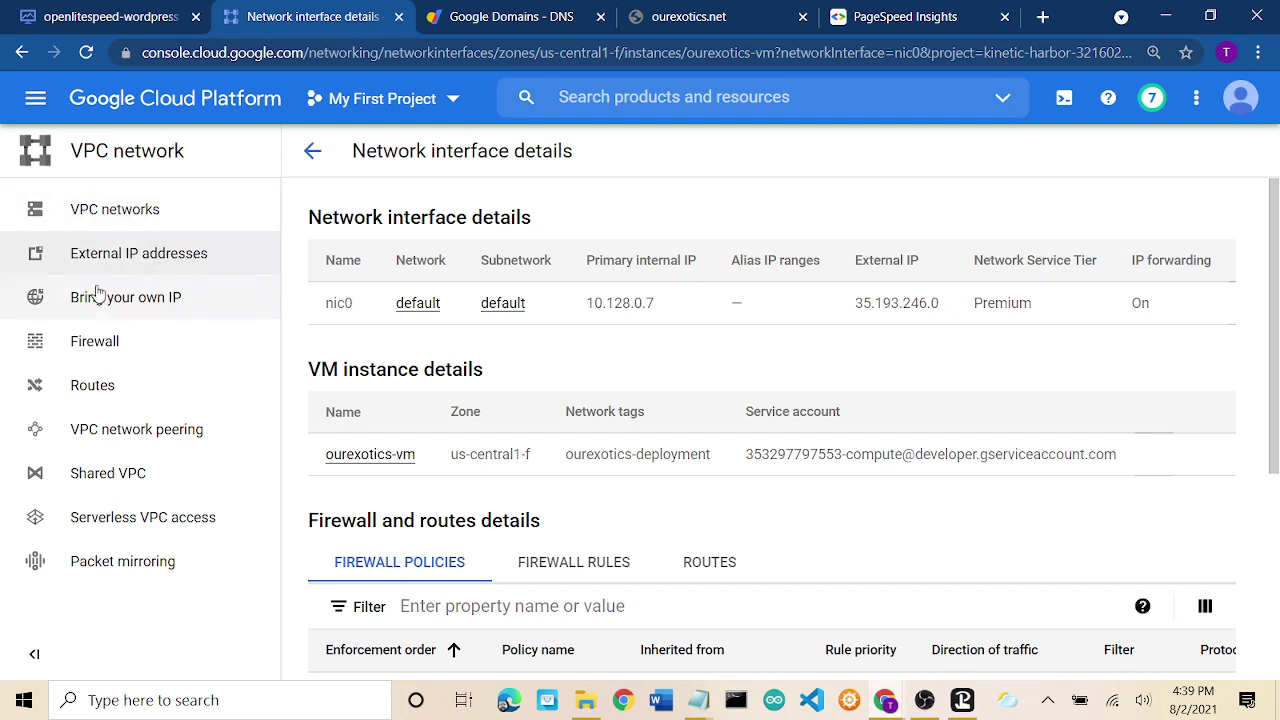
pyautogui.click(142, 258)
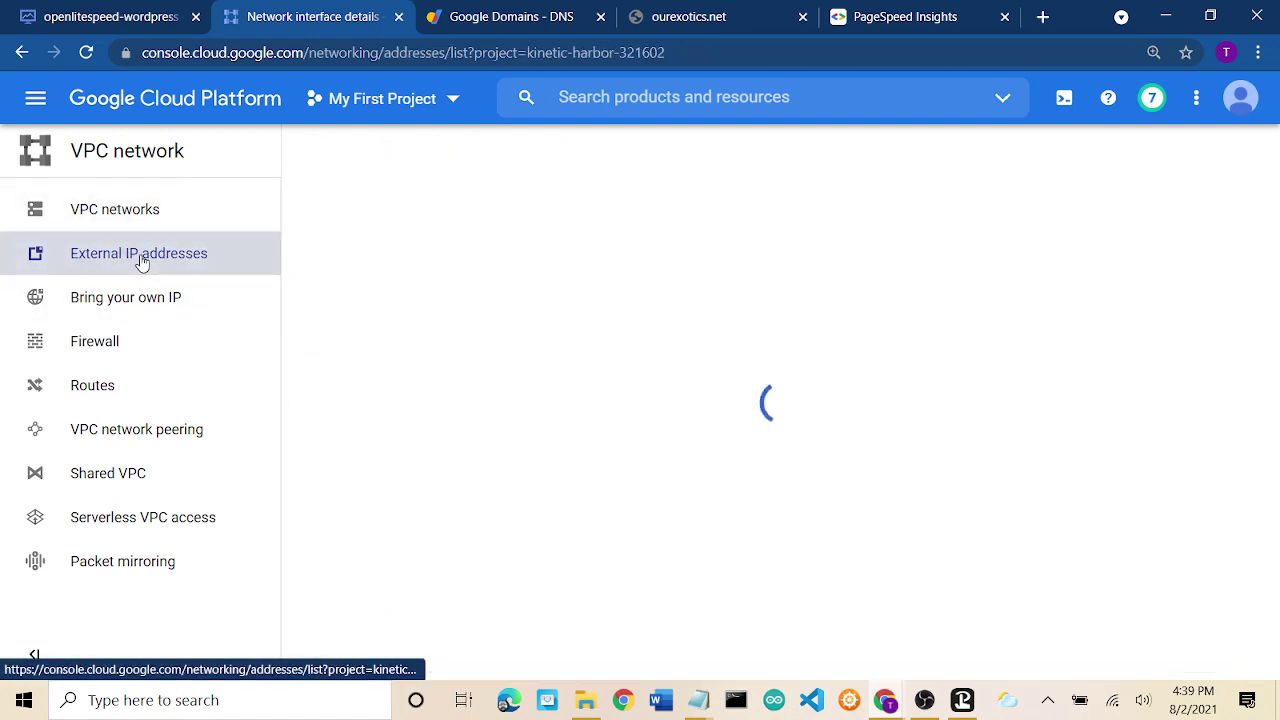
pyautogui.scroll(-1, 686, 371)
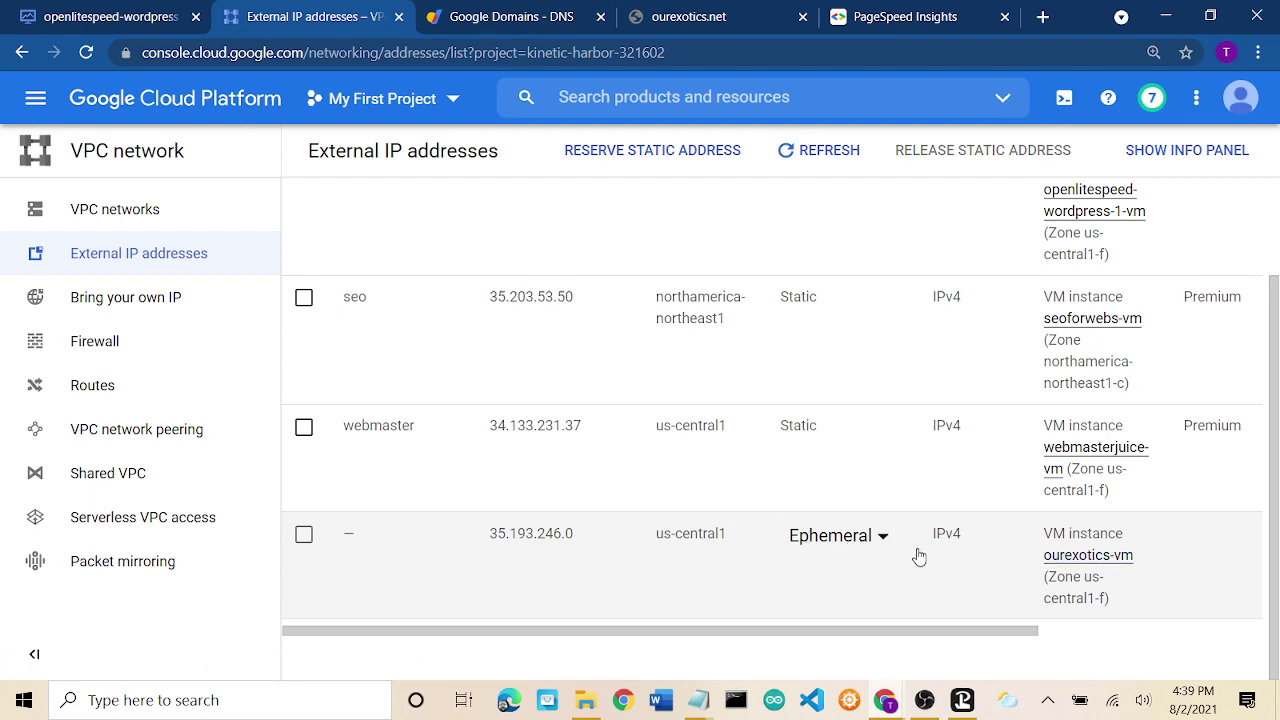
# Switch ourexotics-vm's 35.193.246.0 address type from Ephemeral to Static.
pyautogui.scroll(1, 920, 554)
pyautogui.scroll(-1, 925, 555)
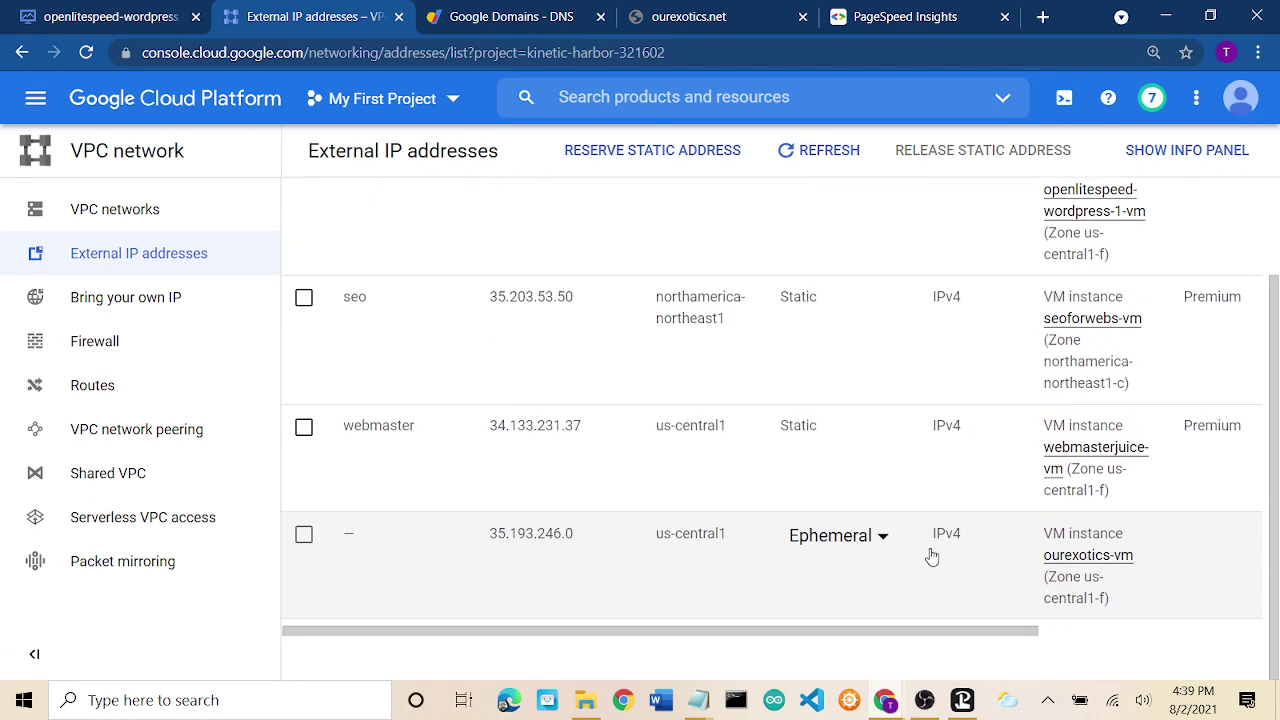
pyautogui.click(856, 538)
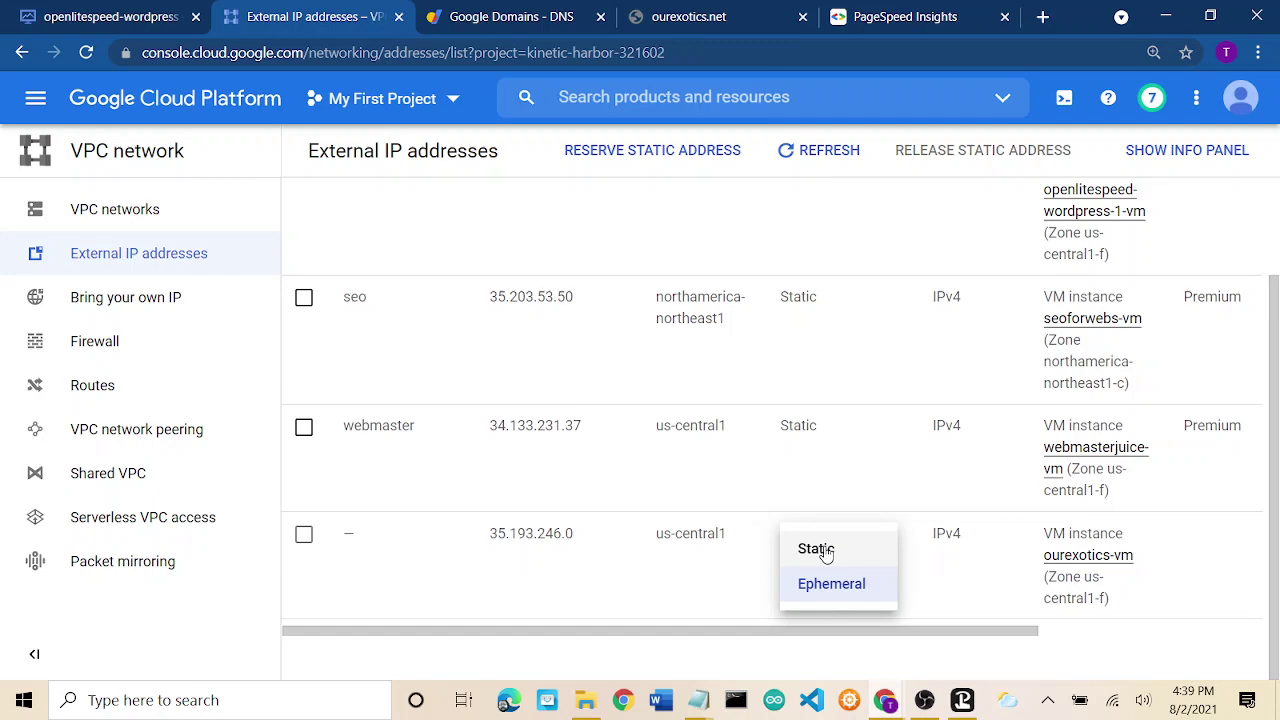
pyautogui.click(826, 550)
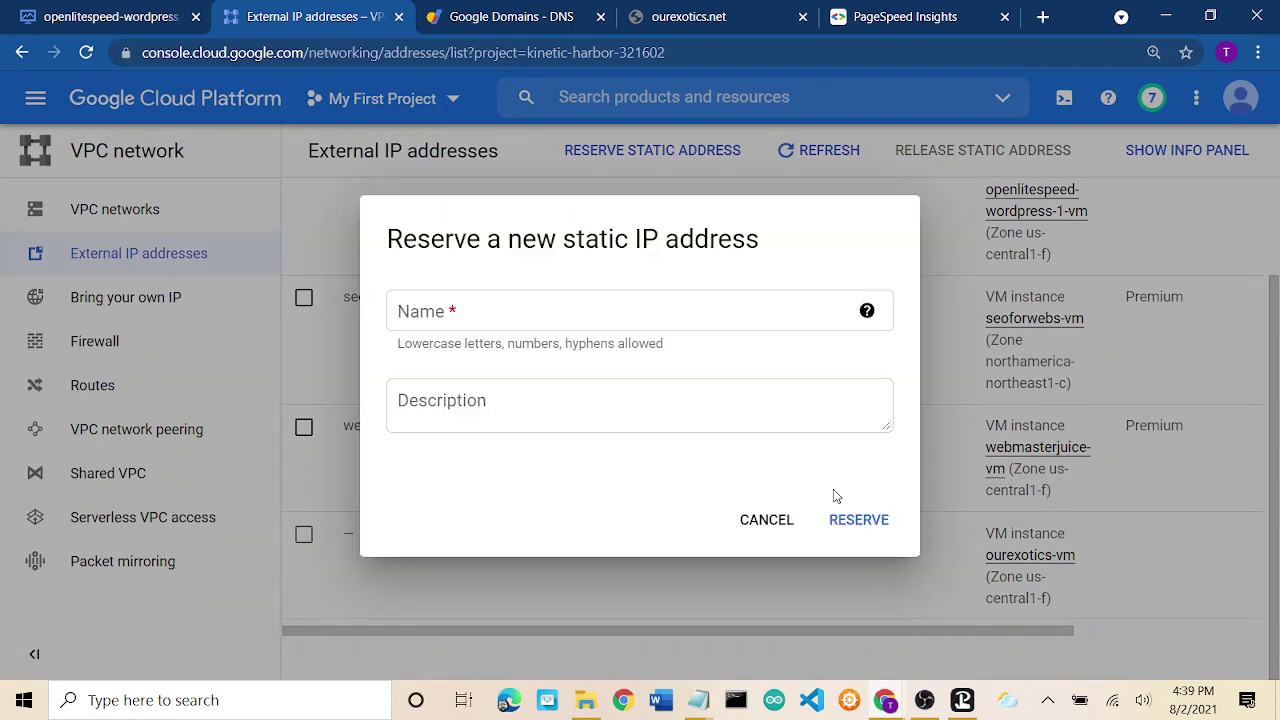
# Reserve the static address named 'ourexotics' with description 'our exotic animals'.
pyautogui.click(548, 320)
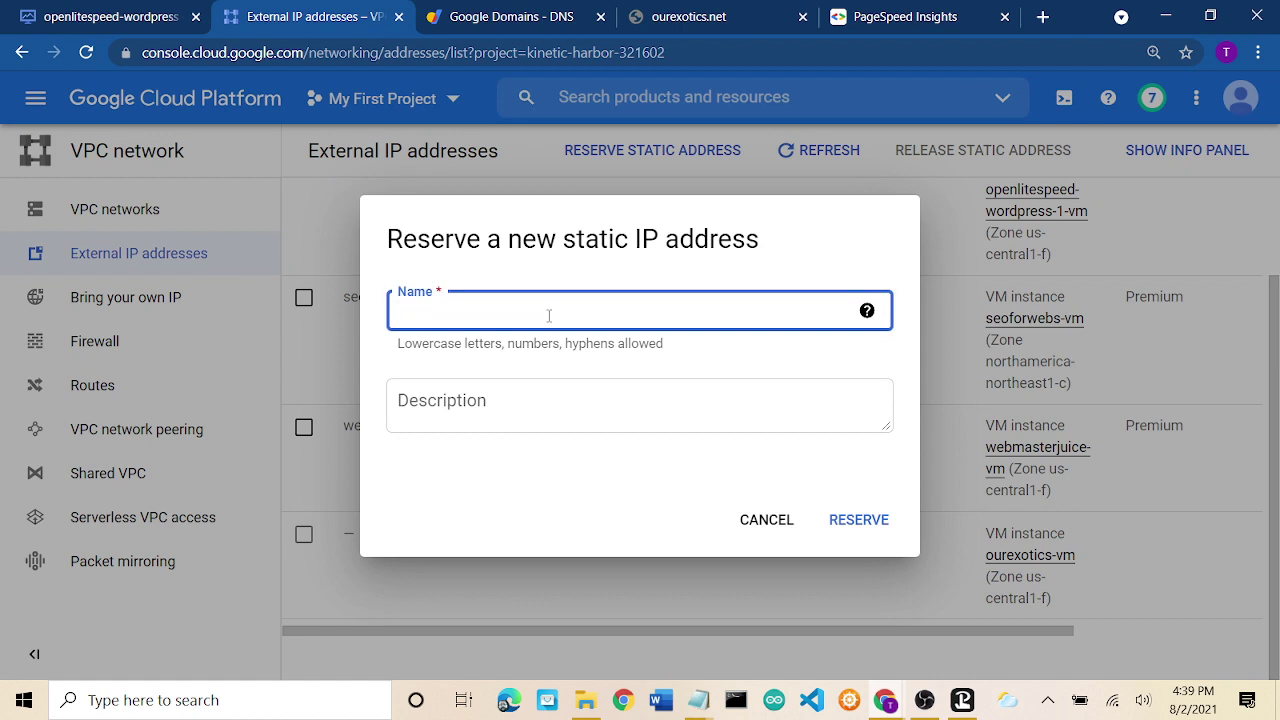
pyautogui.write('ourexotics')
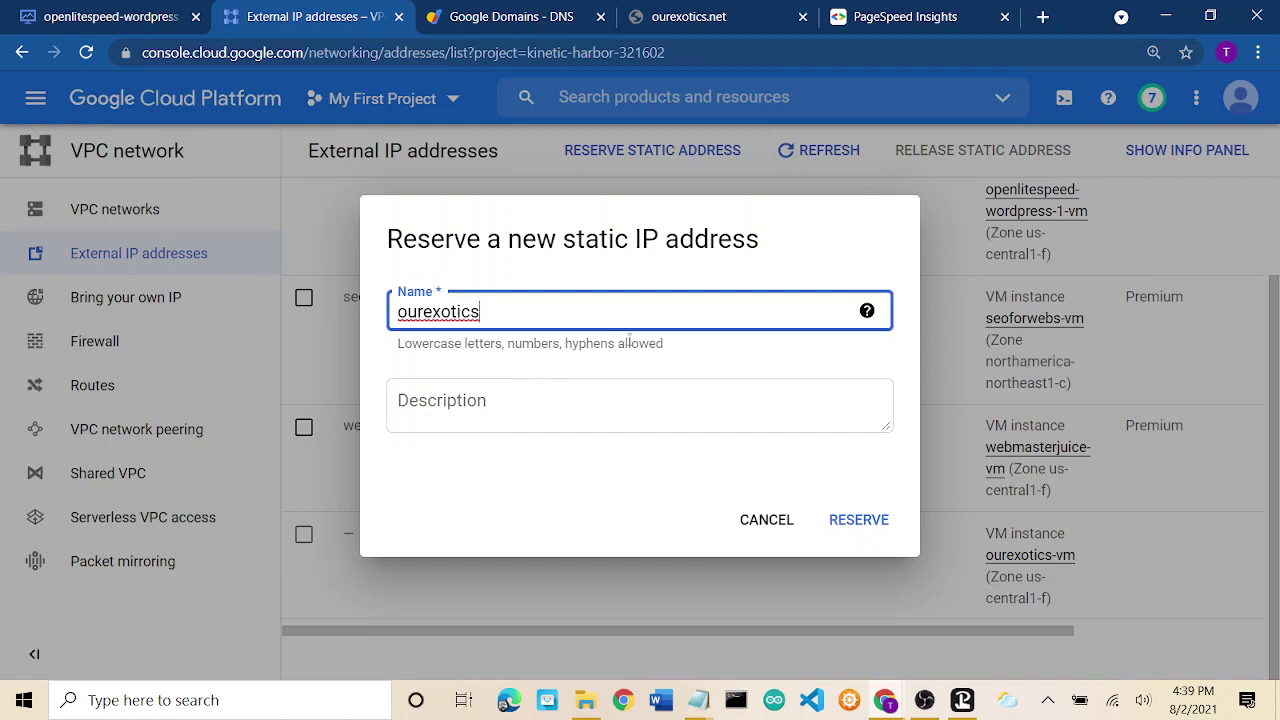
pyautogui.click(561, 405)
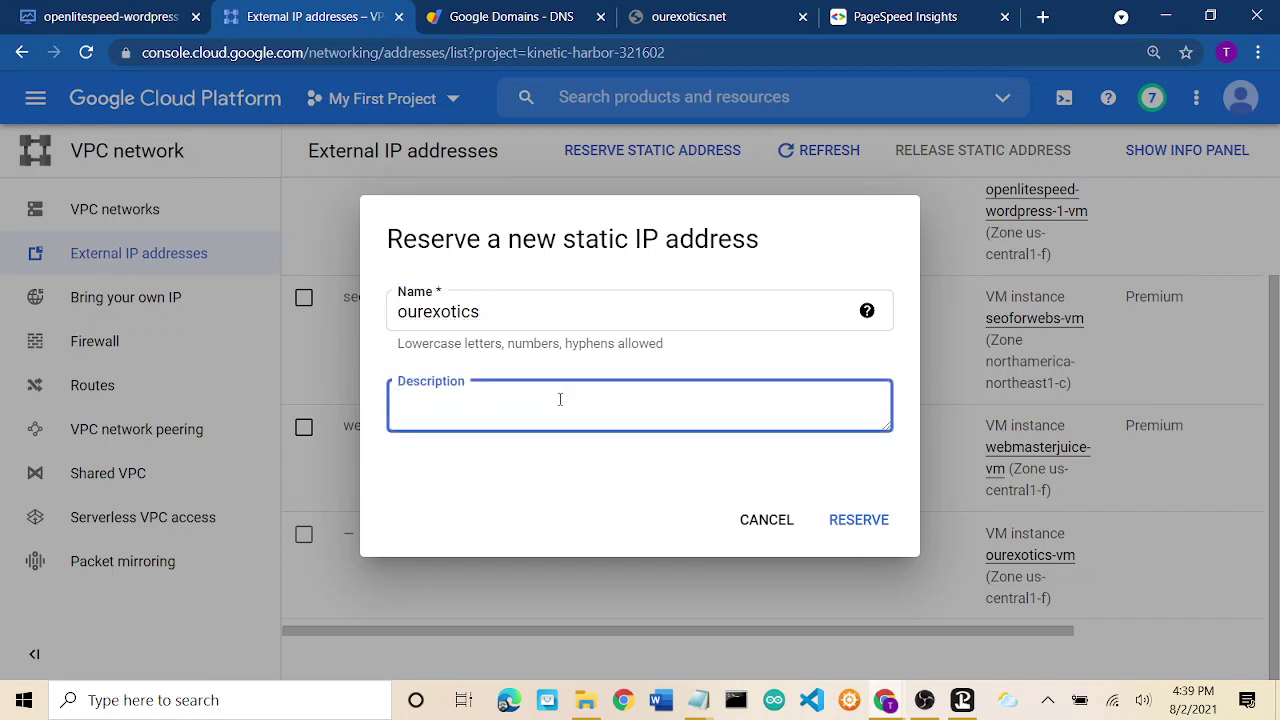
pyautogui.write('our exotic animals')
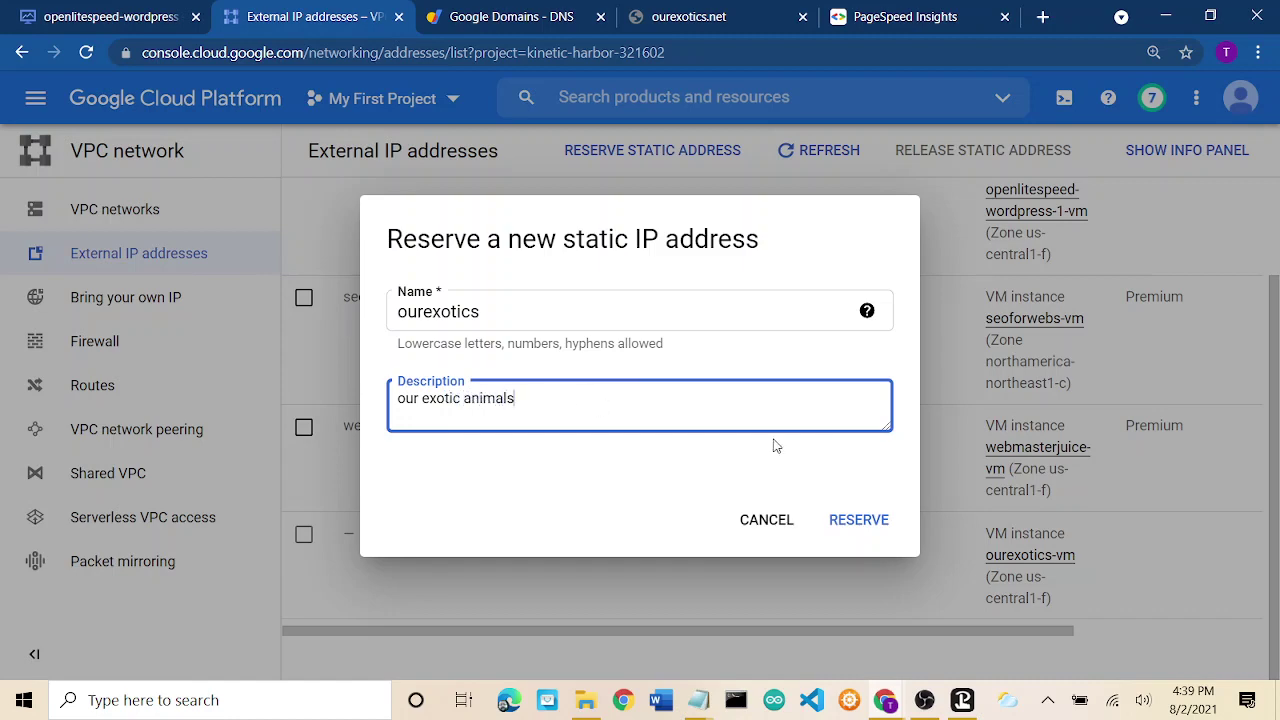
pyautogui.click(845, 512)
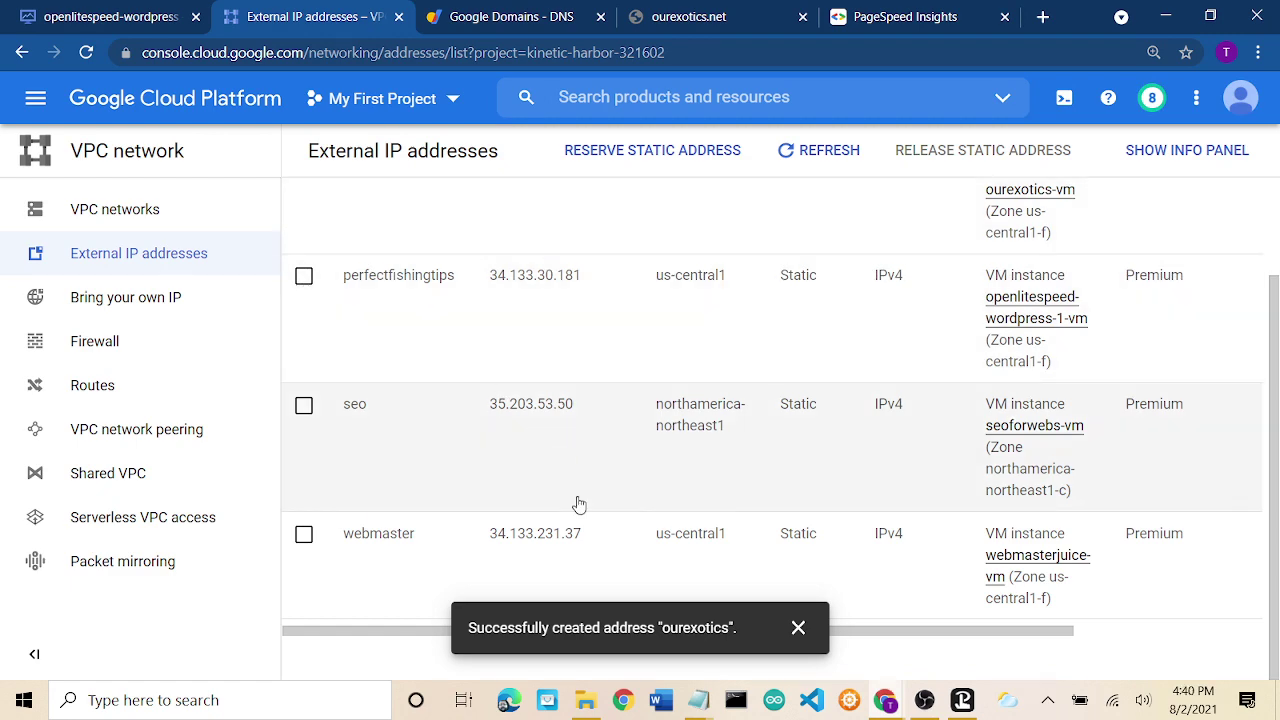
# Copy the ourexotics static IP 35.193.246.0 from the External IP addresses list.
pyautogui.scroll(2, 574, 506)
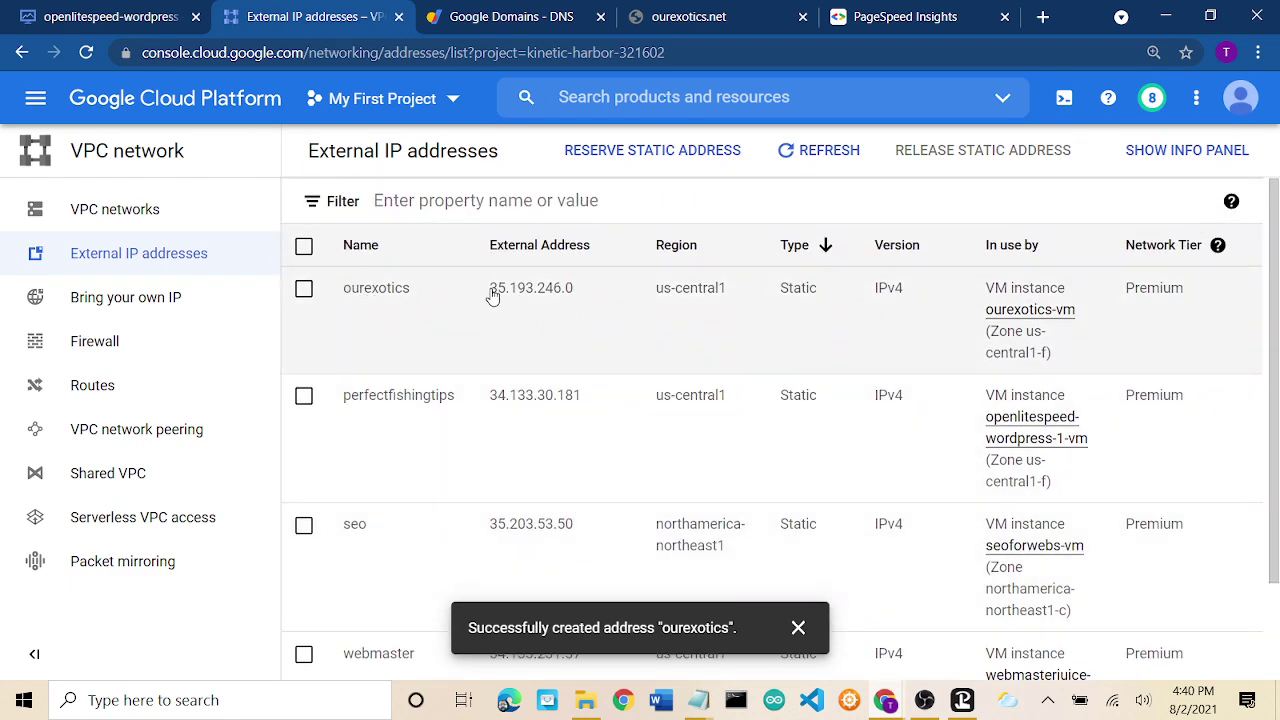
pyautogui.moveTo(492, 295); pyautogui.dragTo(580, 292)
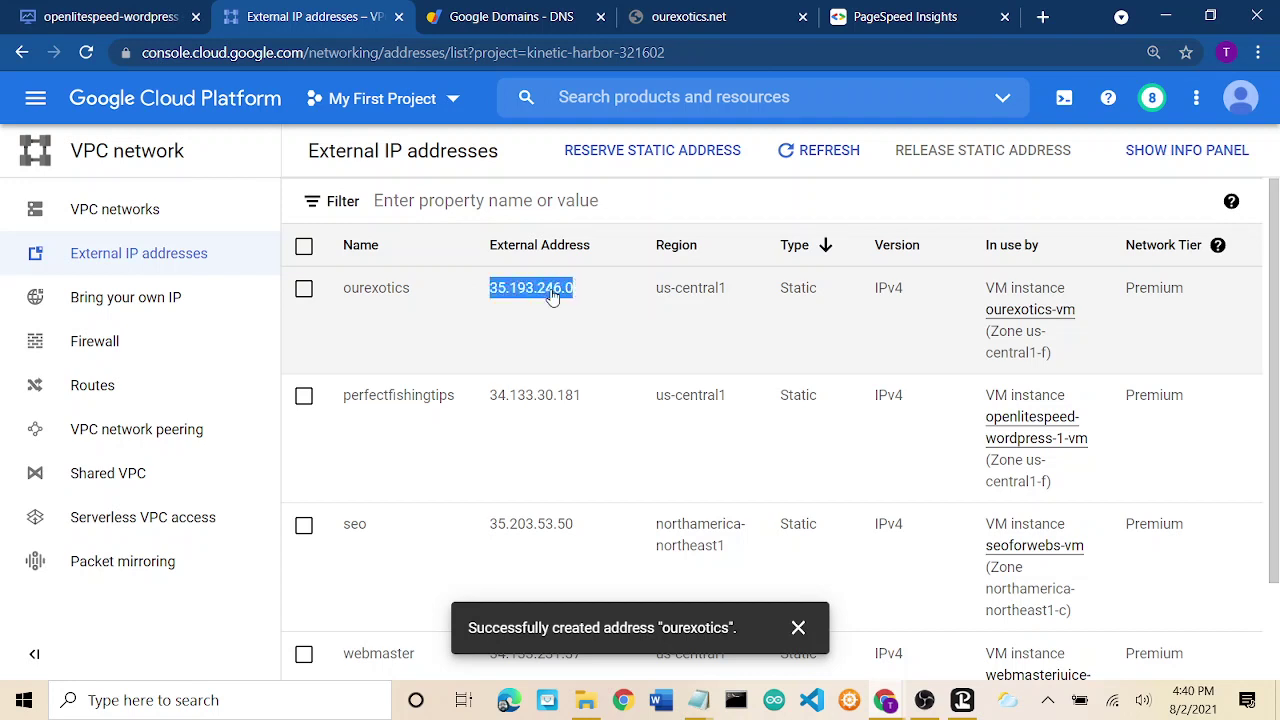
pyautogui.rightClick(553, 295)
pyautogui.click(580, 306)
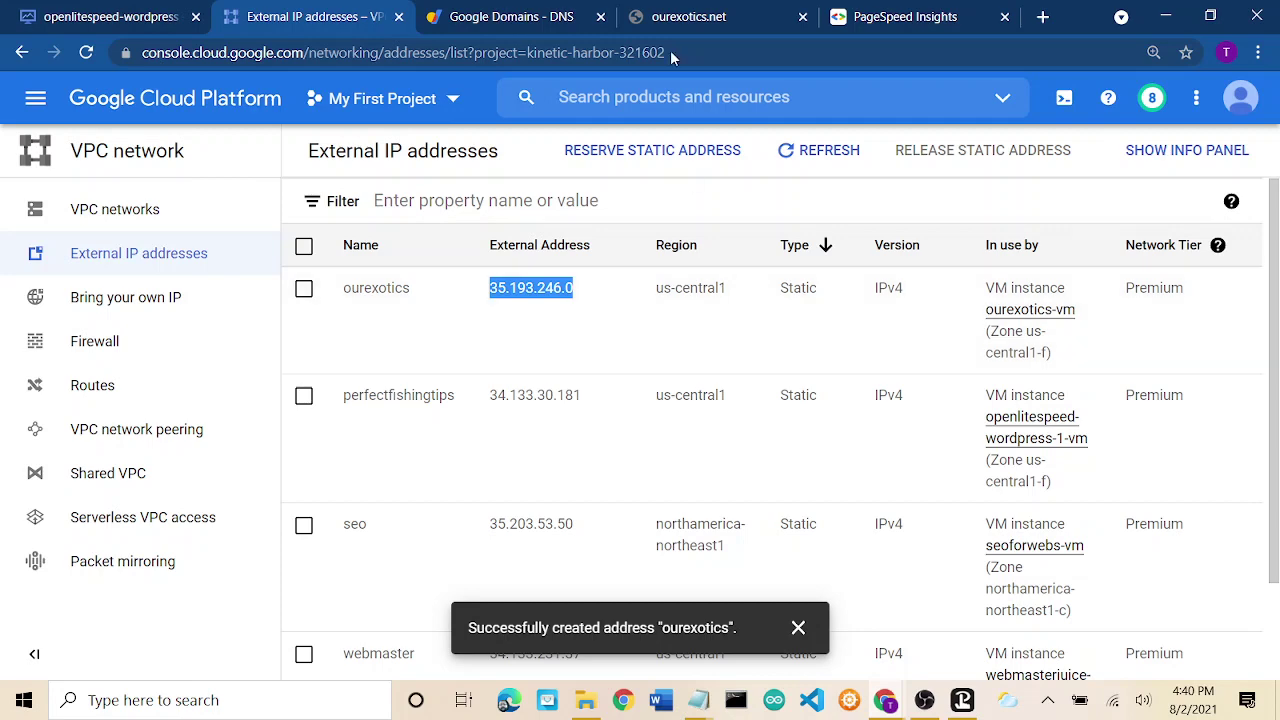
# Replace 34.132.189.186 with 35.193.246.0 in the ourexotics.net A record and save it.
pyautogui.click(517, 14)
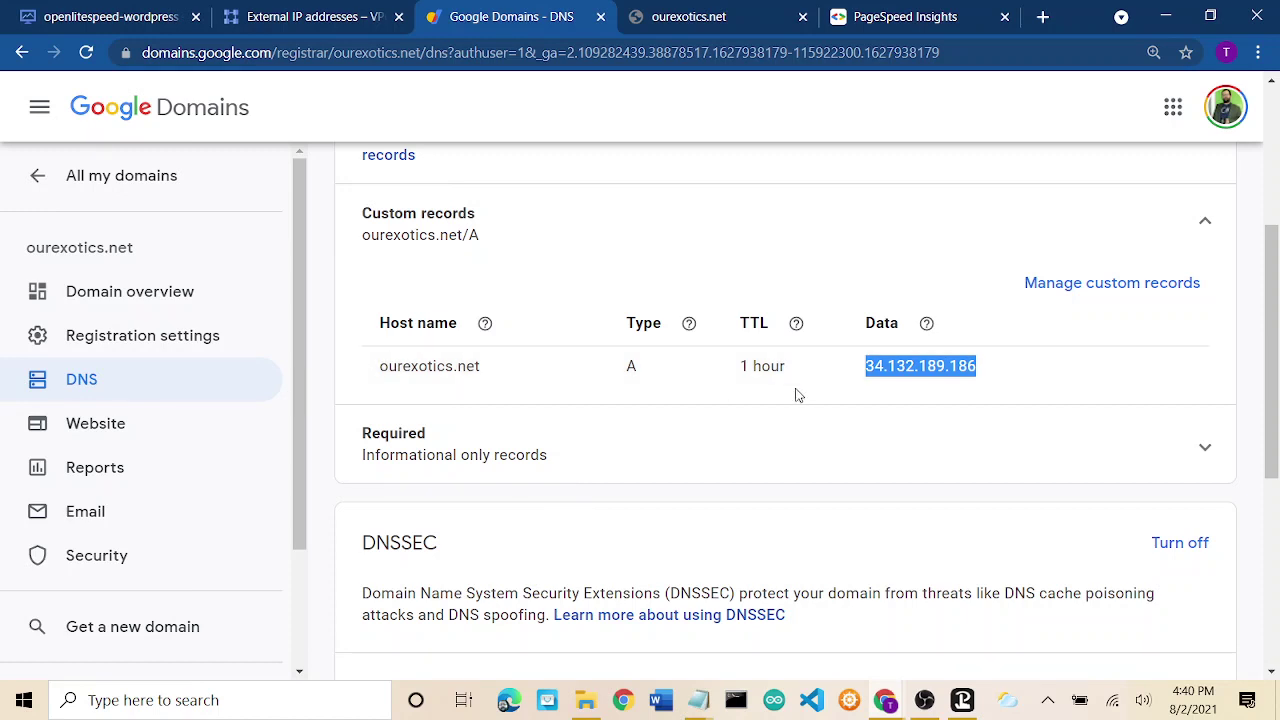
pyautogui.click(1080, 286)
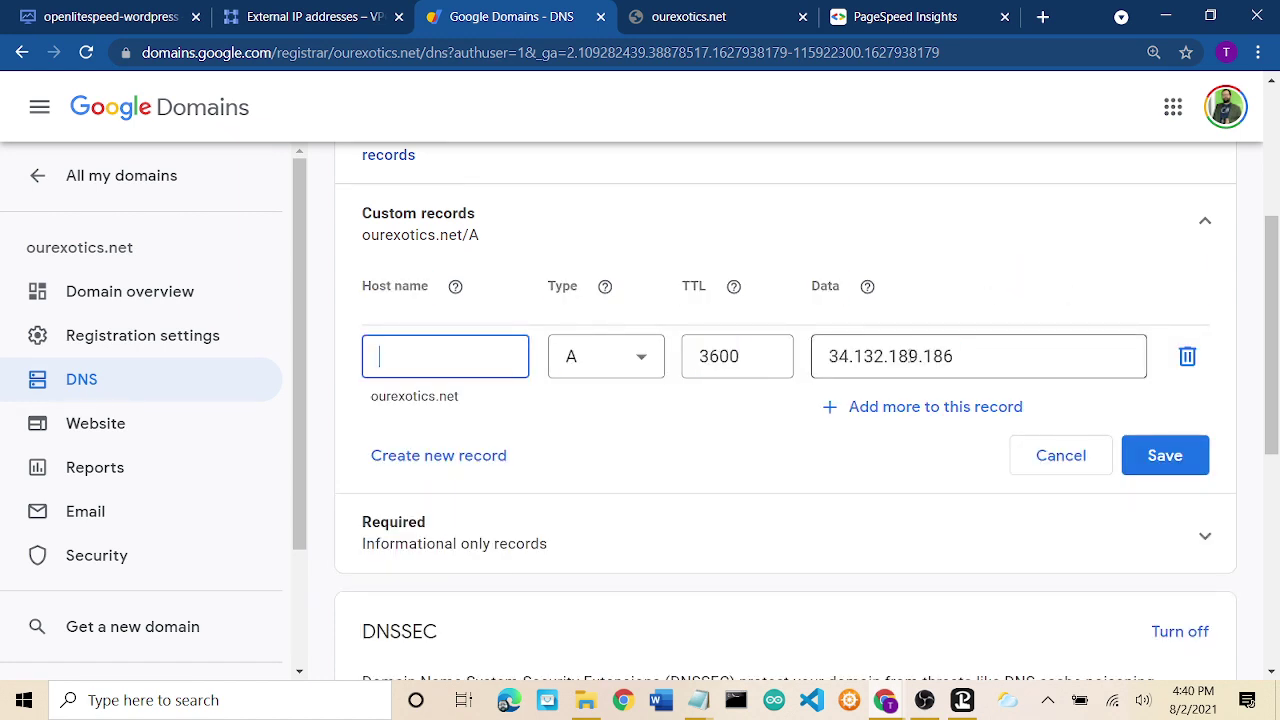
pyautogui.doubleClick(912, 356)
pyautogui.rightClick(912, 356)
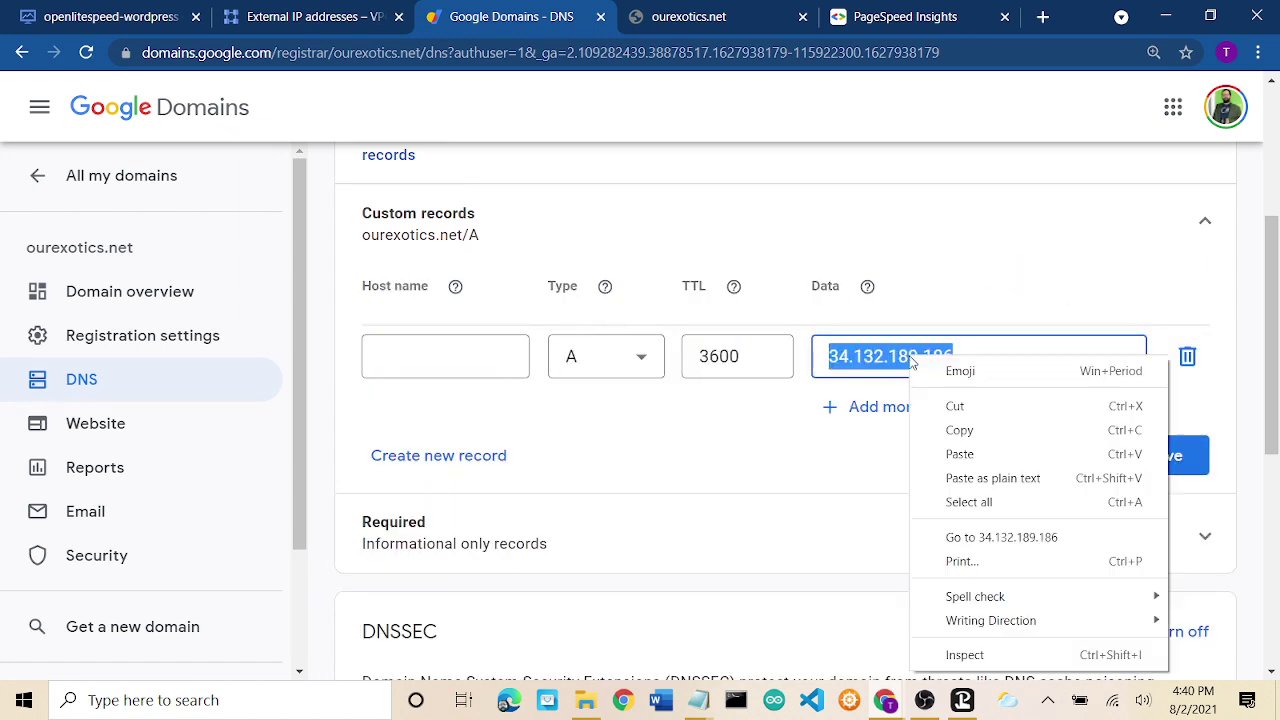
pyautogui.click(975, 455)
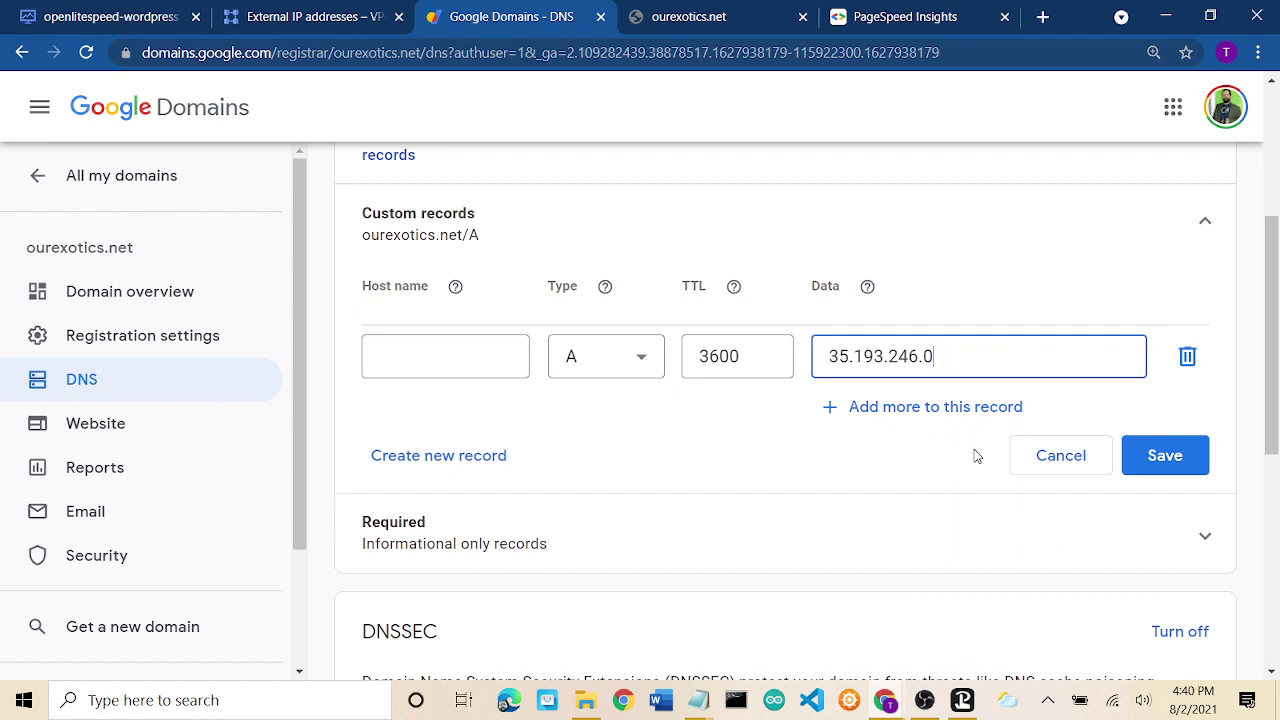
pyautogui.click(1164, 455)
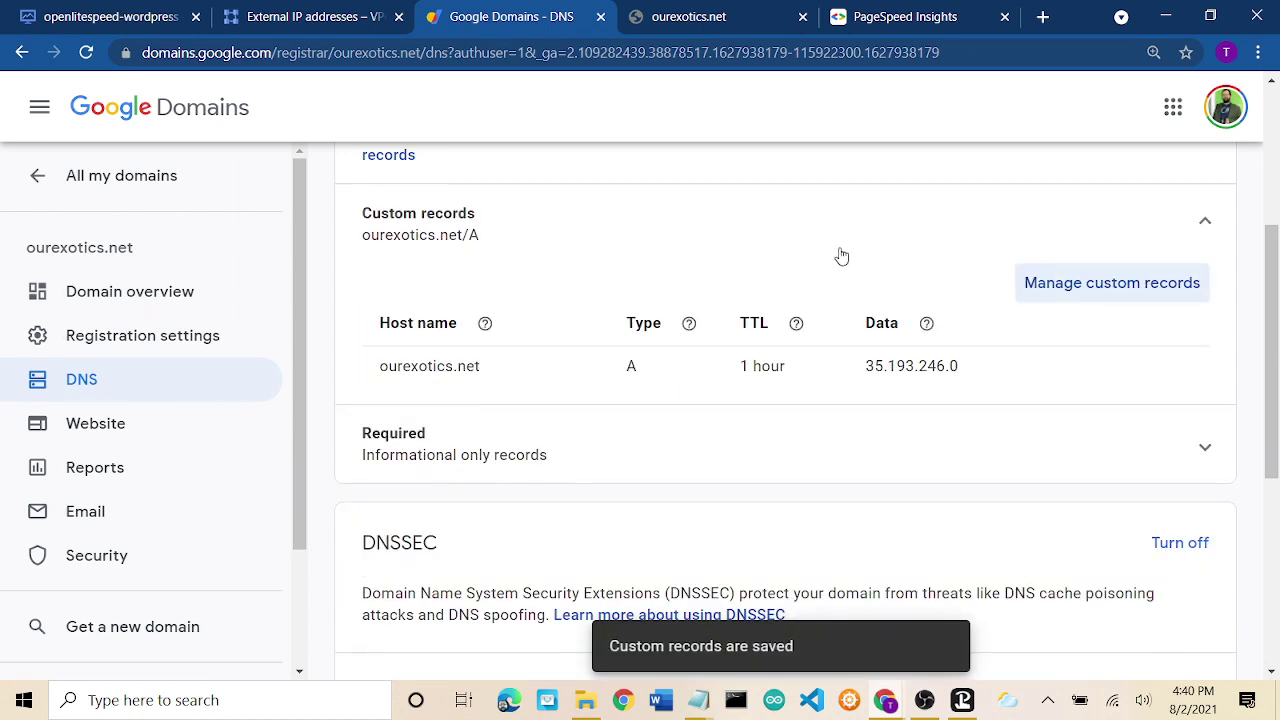
pyautogui.scroll(3, 794, 240)
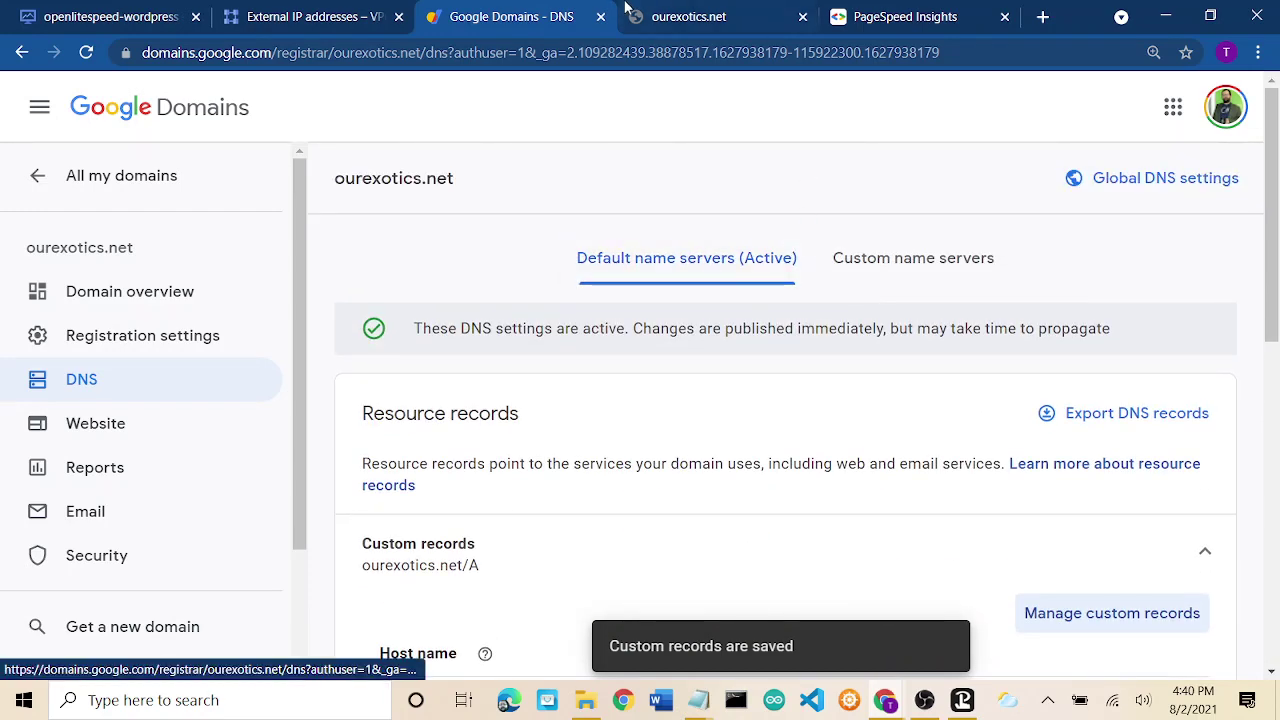
pyautogui.click(686, 16)
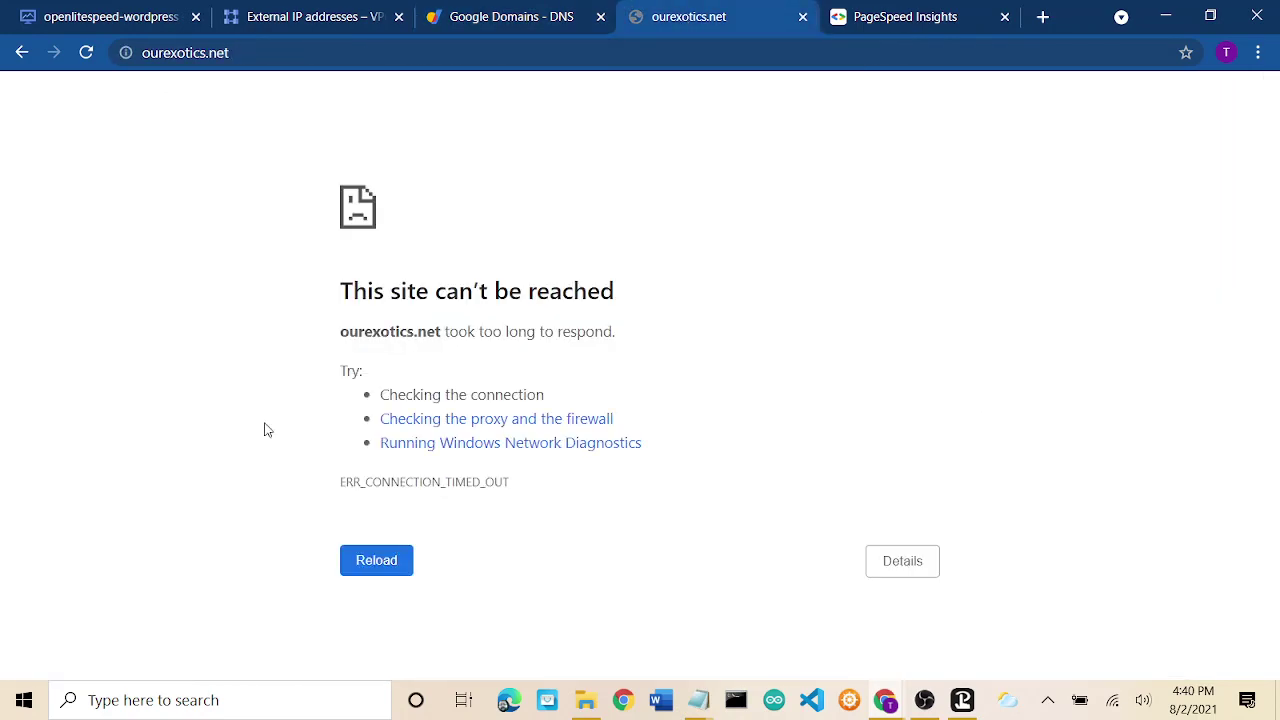
# Reload ourexotics.net twice to test the new address; it still gives ERR_CONNECTION_TIMED_OUT.
pyautogui.click(374, 562)
pyautogui.click(377, 560)
pyautogui.click(504, 22)
# Recheck the External IP addresses list showing ourexotics at 35.193.246.0 for ourexotics-vm.
pyautogui.click(338, 16)
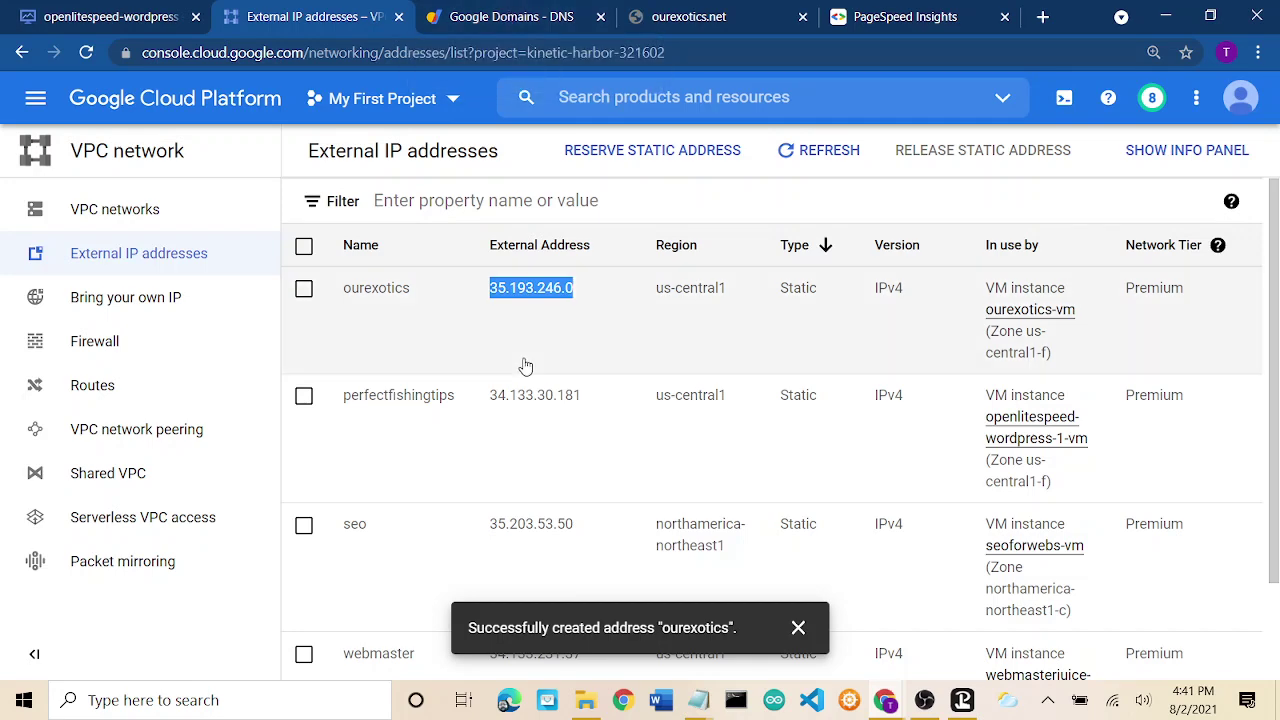
pyautogui.scroll(-1, 523, 363)
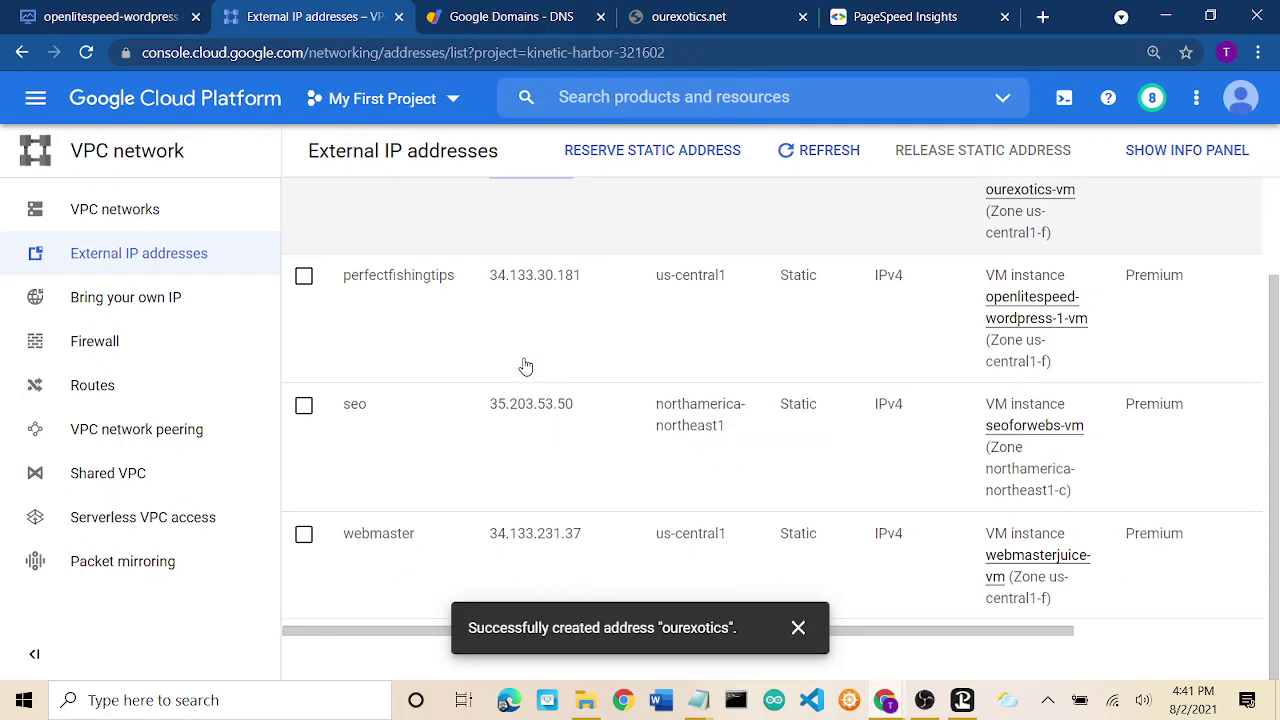
pyautogui.scroll(1, 523, 363)
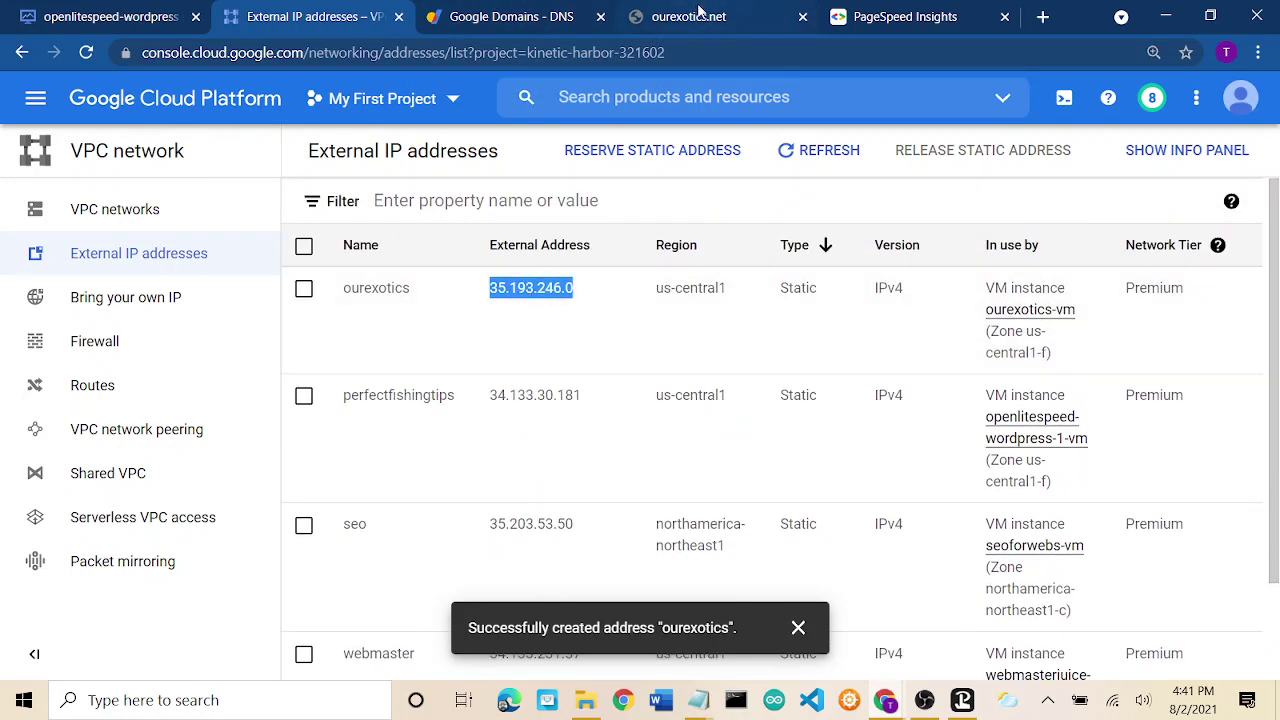
pyautogui.click(700, 12)
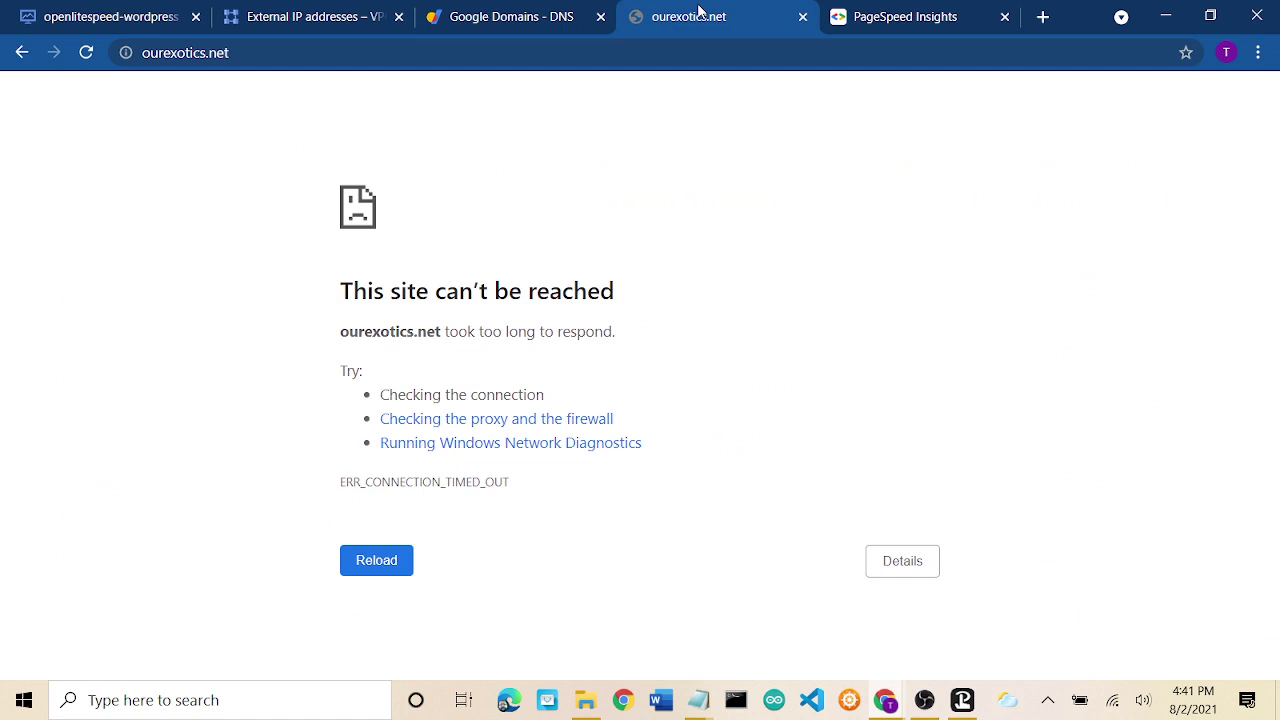
# Keep reloading ourexotics.net while DNS propagates; it still times out.
pyautogui.click(374, 568)
pyautogui.click(385, 568)
pyautogui.moveTo(962, 704)
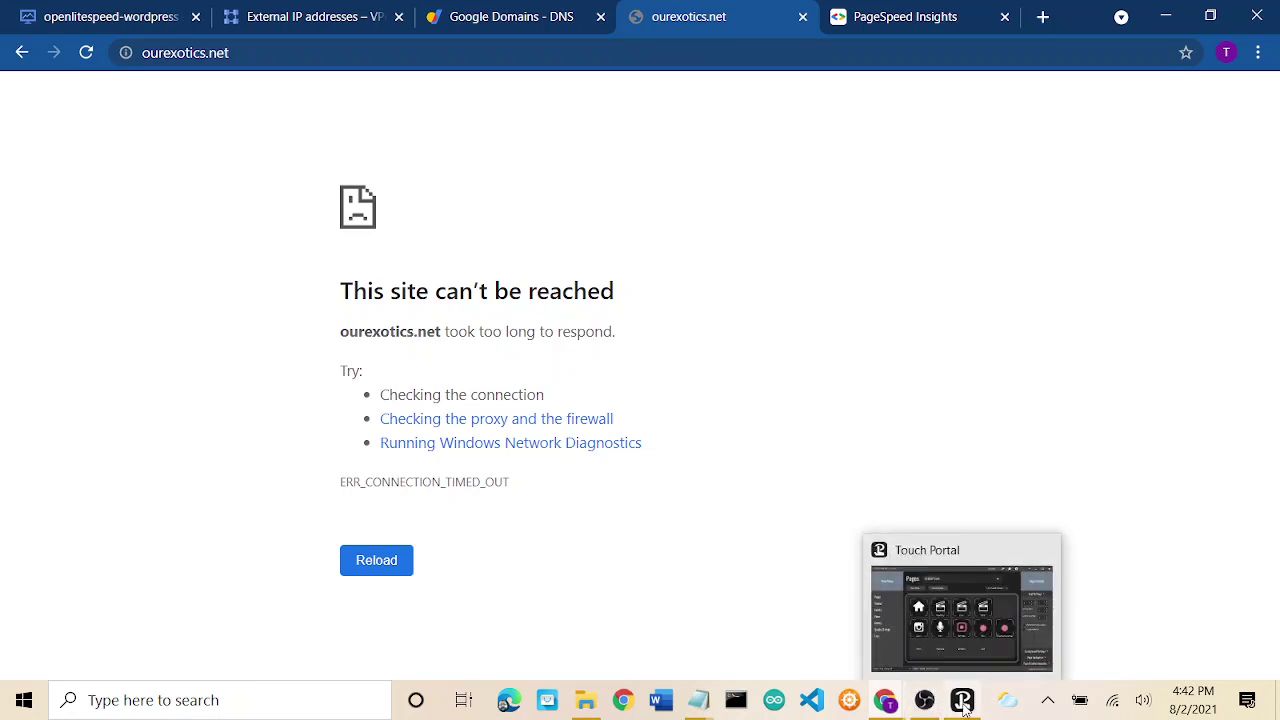
pyautogui.click(925, 702)
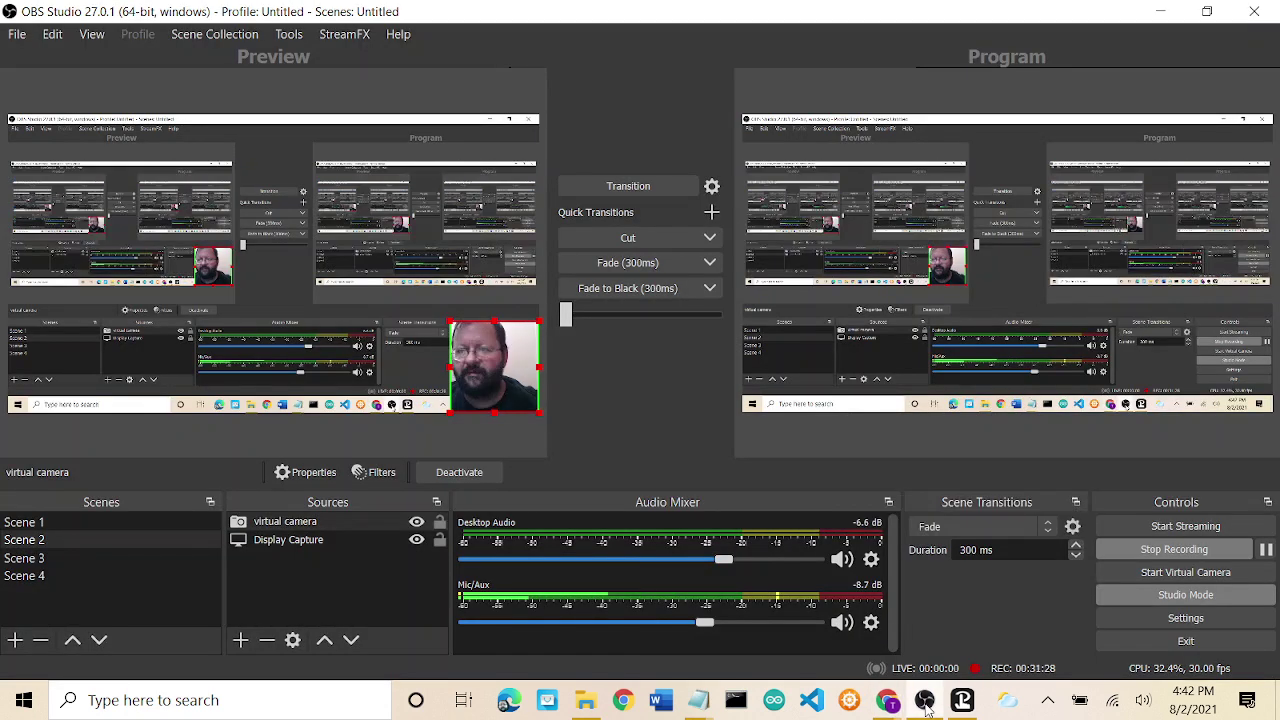
pyautogui.click(1267, 550)
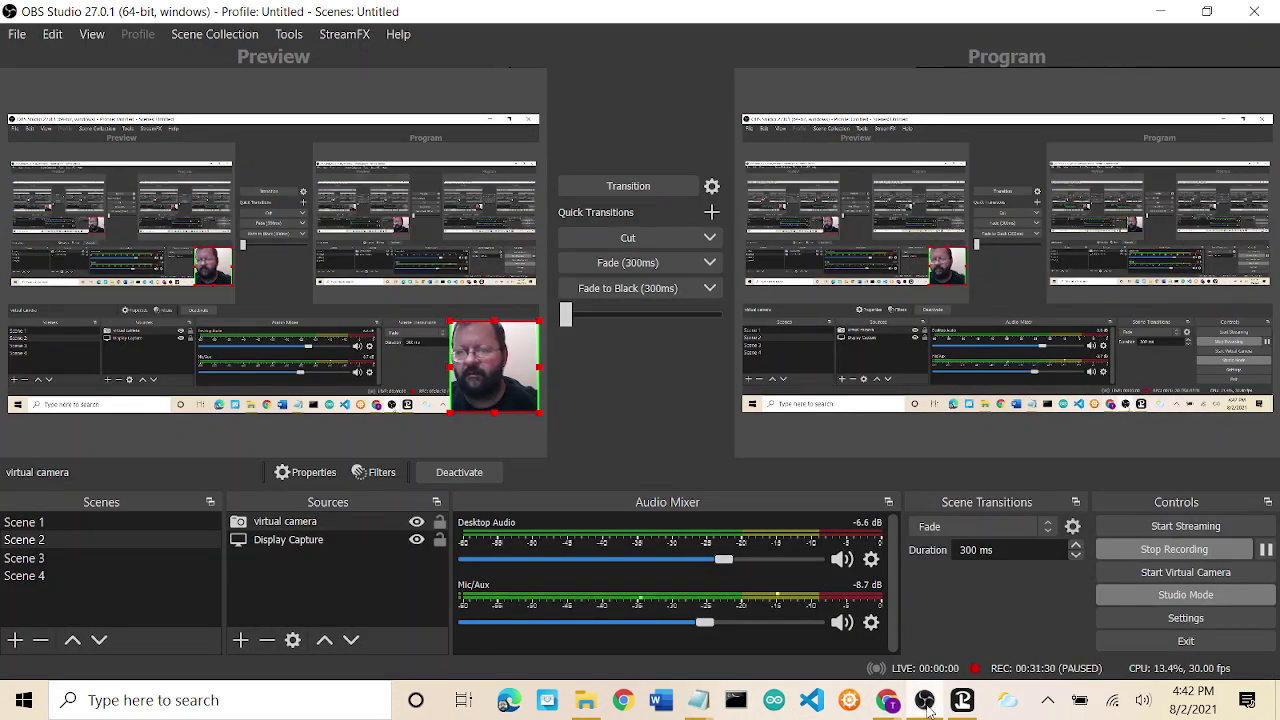
pyautogui.click(925, 702)
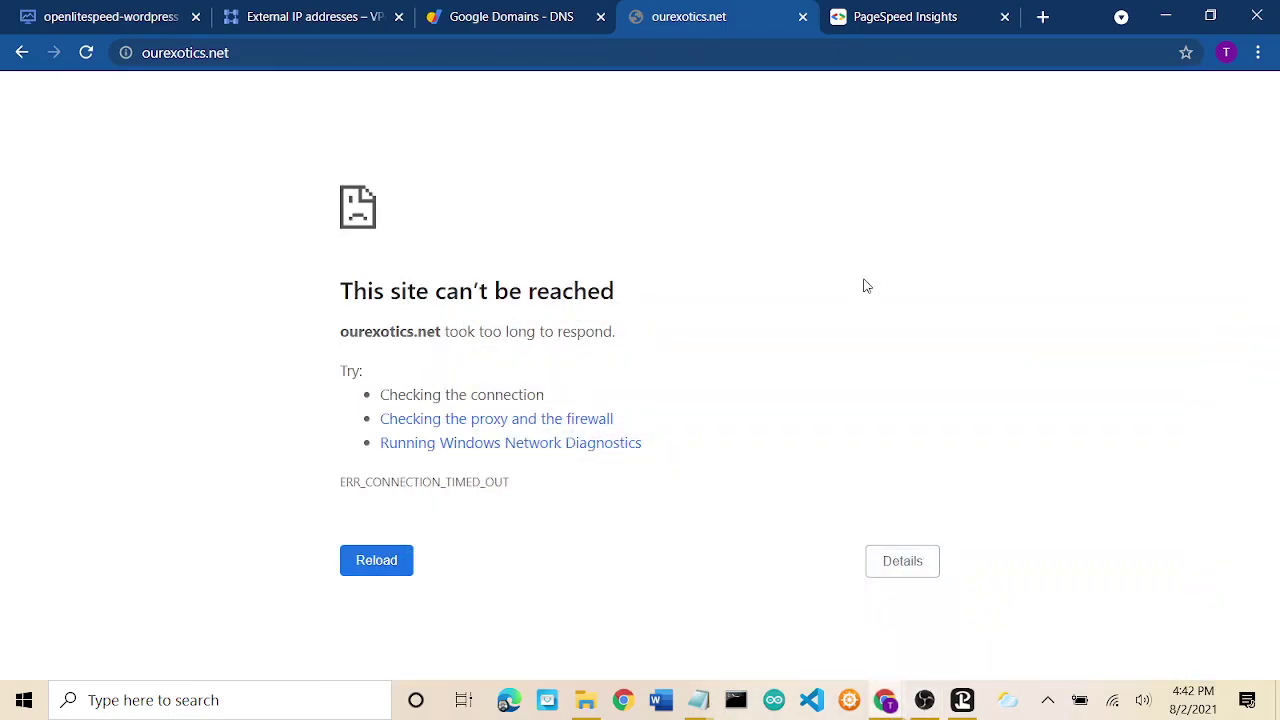
pyautogui.click(372, 562)
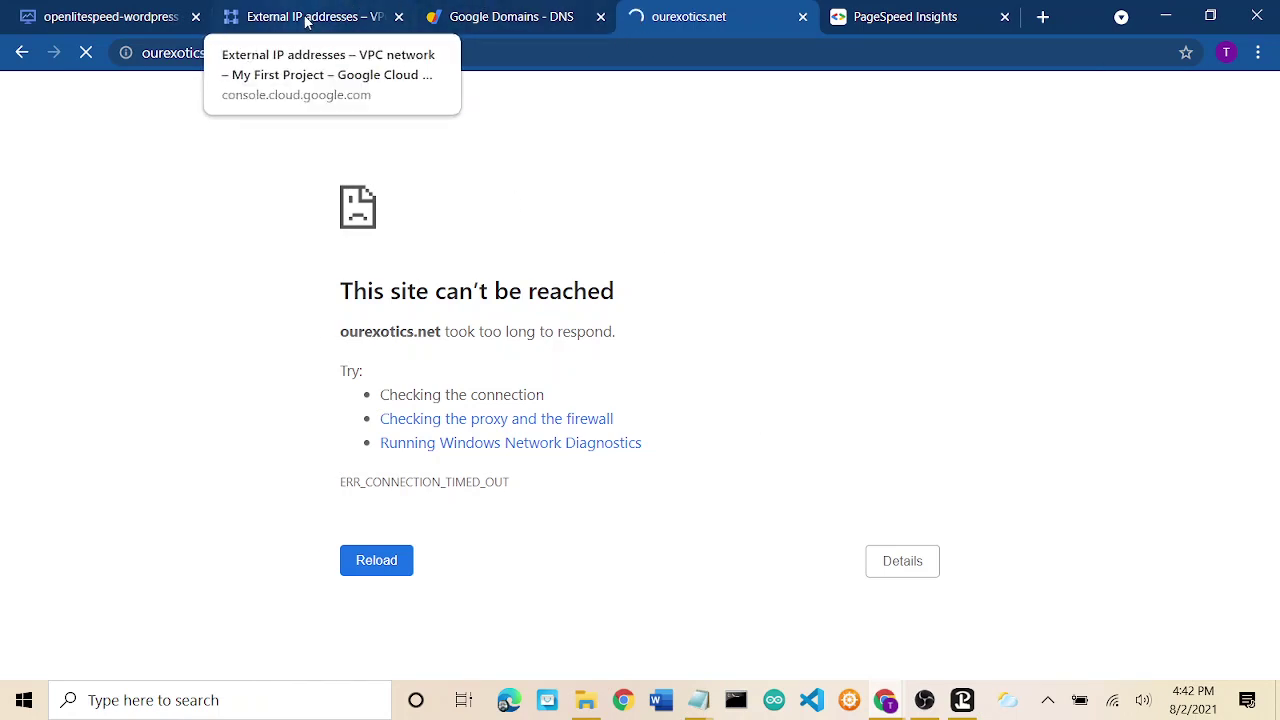
# Refresh the ourexotics.net DNS settings in Google Domains.
pyautogui.click(493, 18)
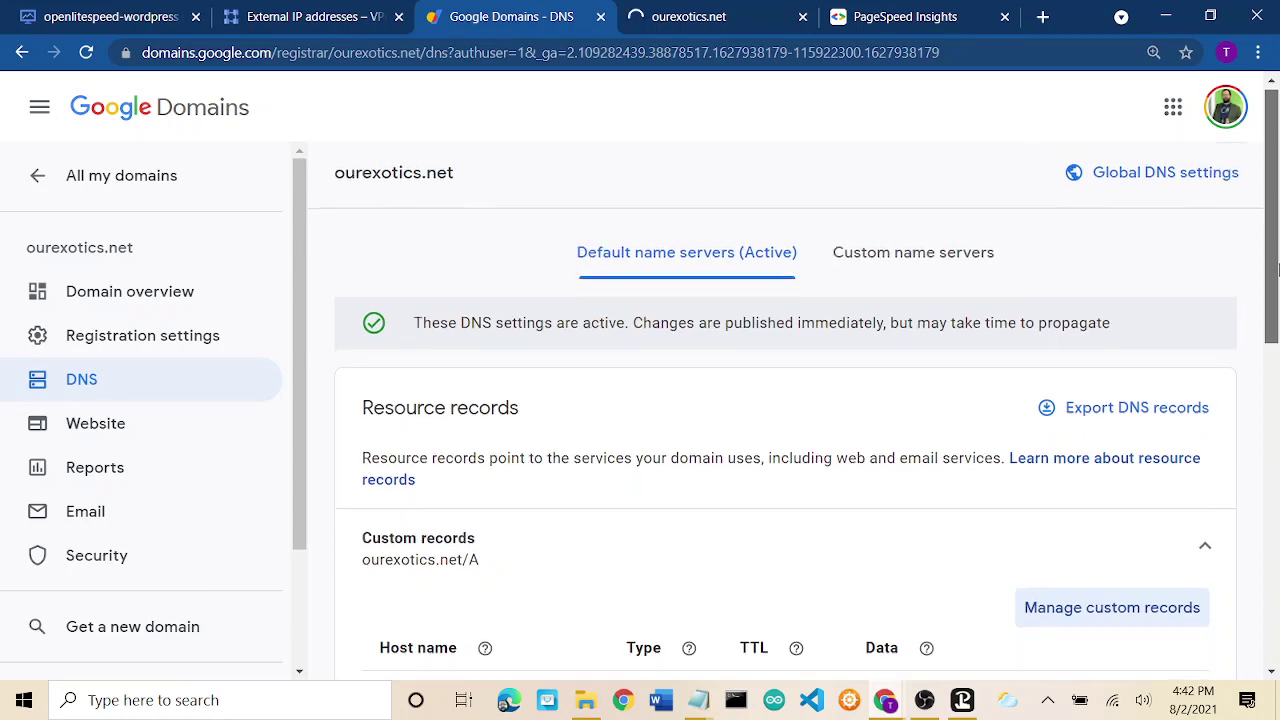
pyautogui.moveTo(1277, 262)
pyautogui.mouseDown()
pyautogui.moveTo(1277, 604)
pyautogui.moveTo(1277, 262)
pyautogui.mouseUp()
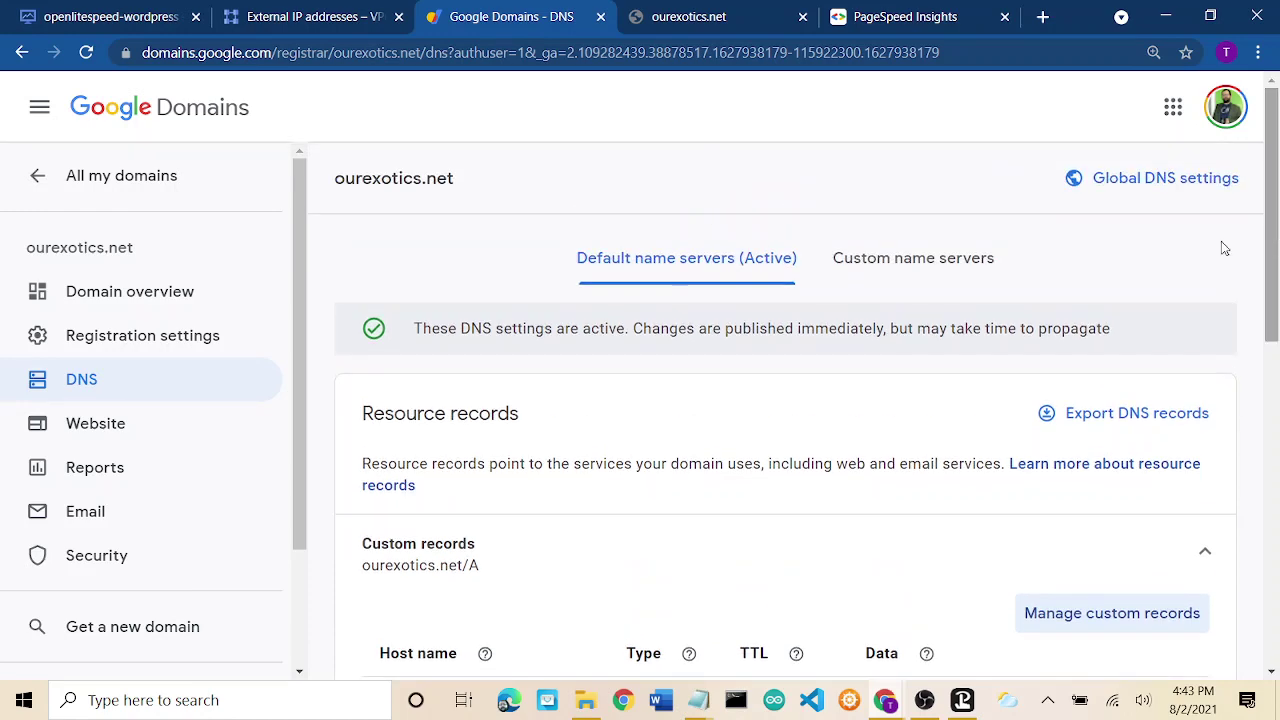
pyautogui.click(78, 376)
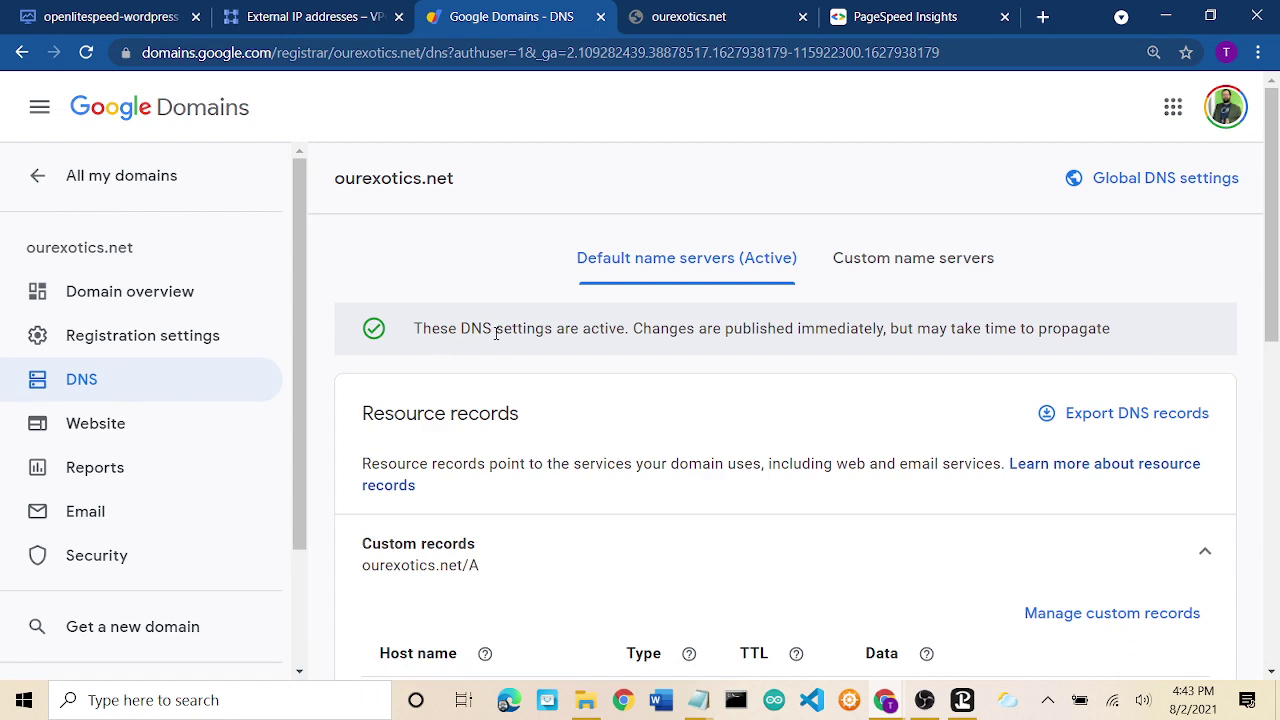
# Review the ourexotics.net Domain overview, then return to the External IP addresses list.
pyautogui.click(158, 296)
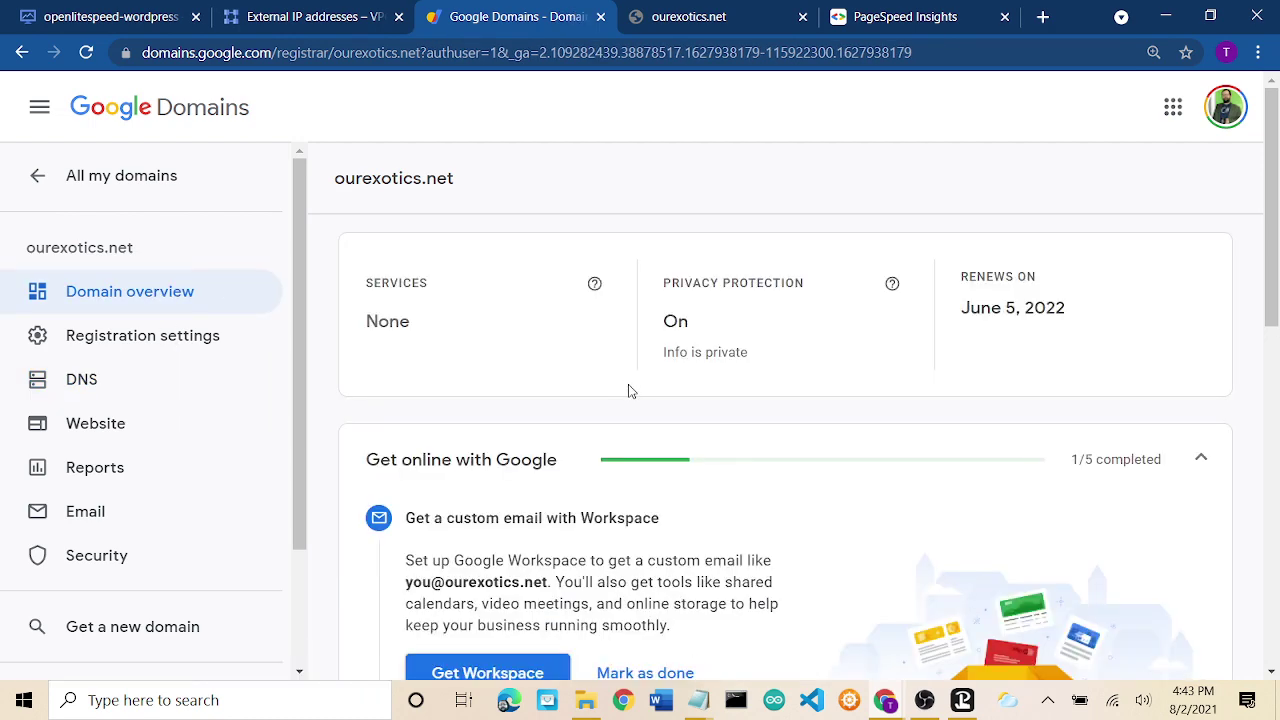
pyautogui.scroll(-6, 629, 391)
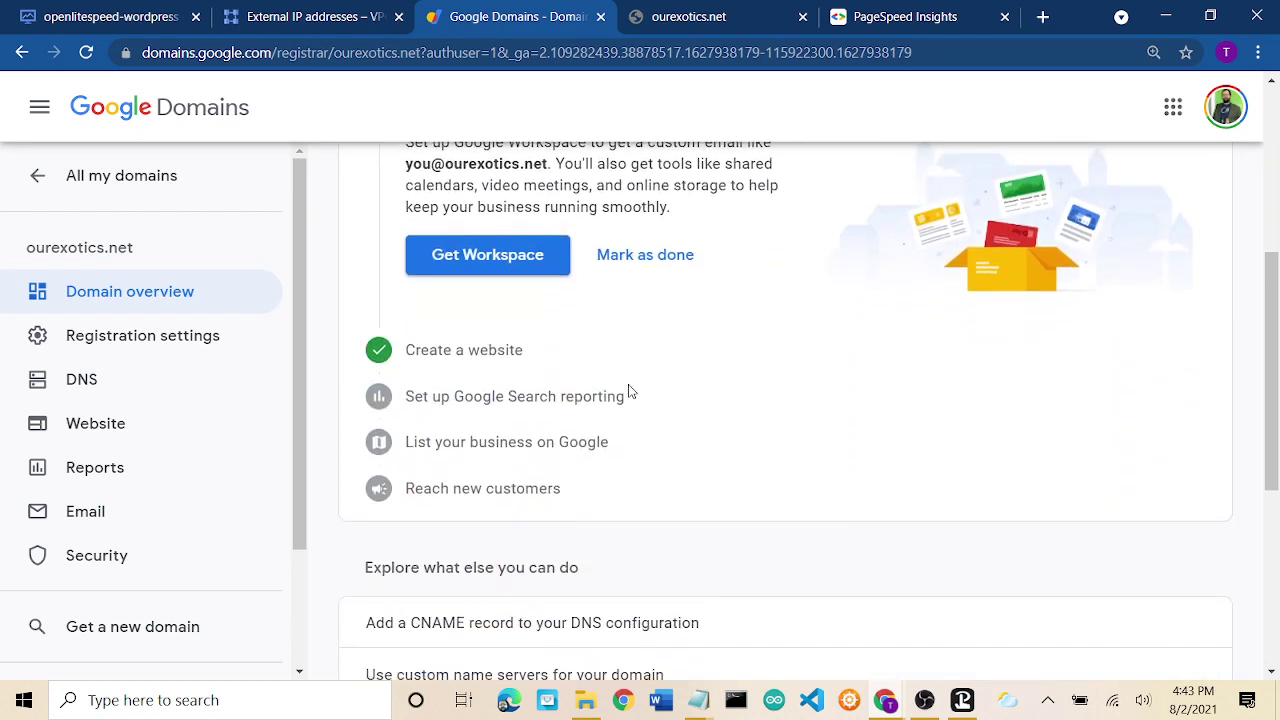
pyautogui.scroll(-3, 629, 391)
pyautogui.scroll(9, 629, 391)
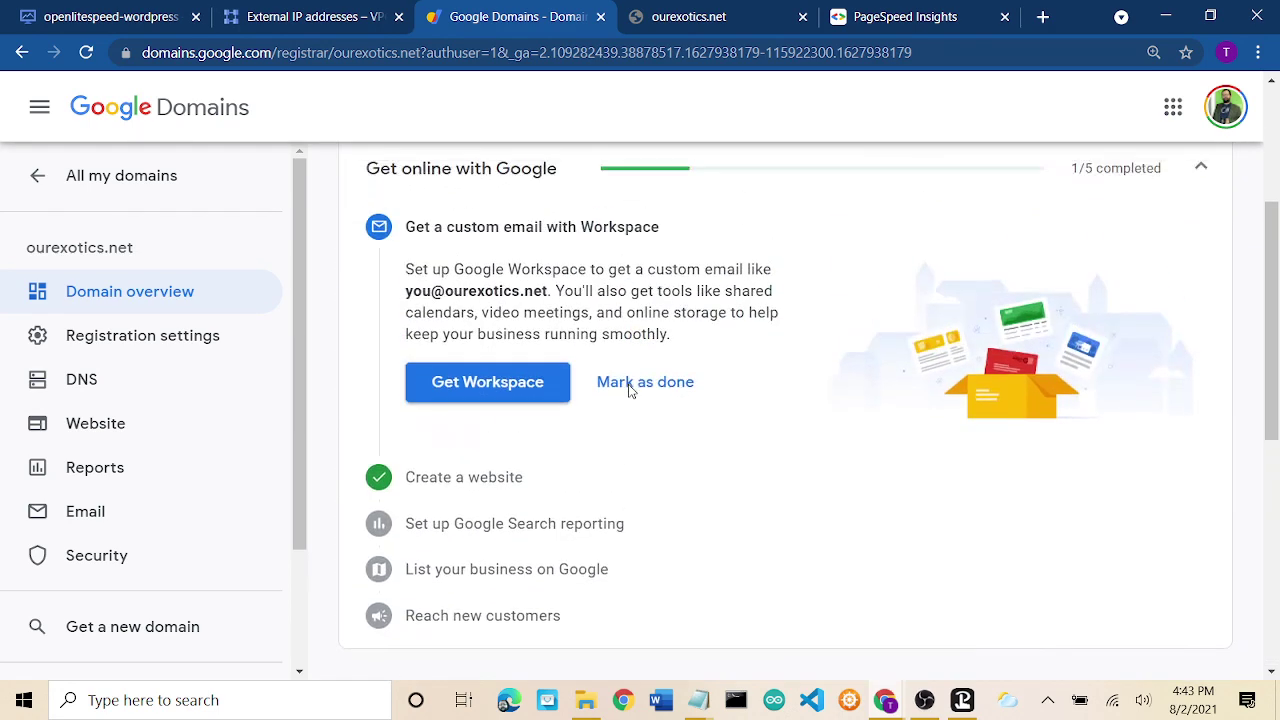
pyautogui.click(300, 17)
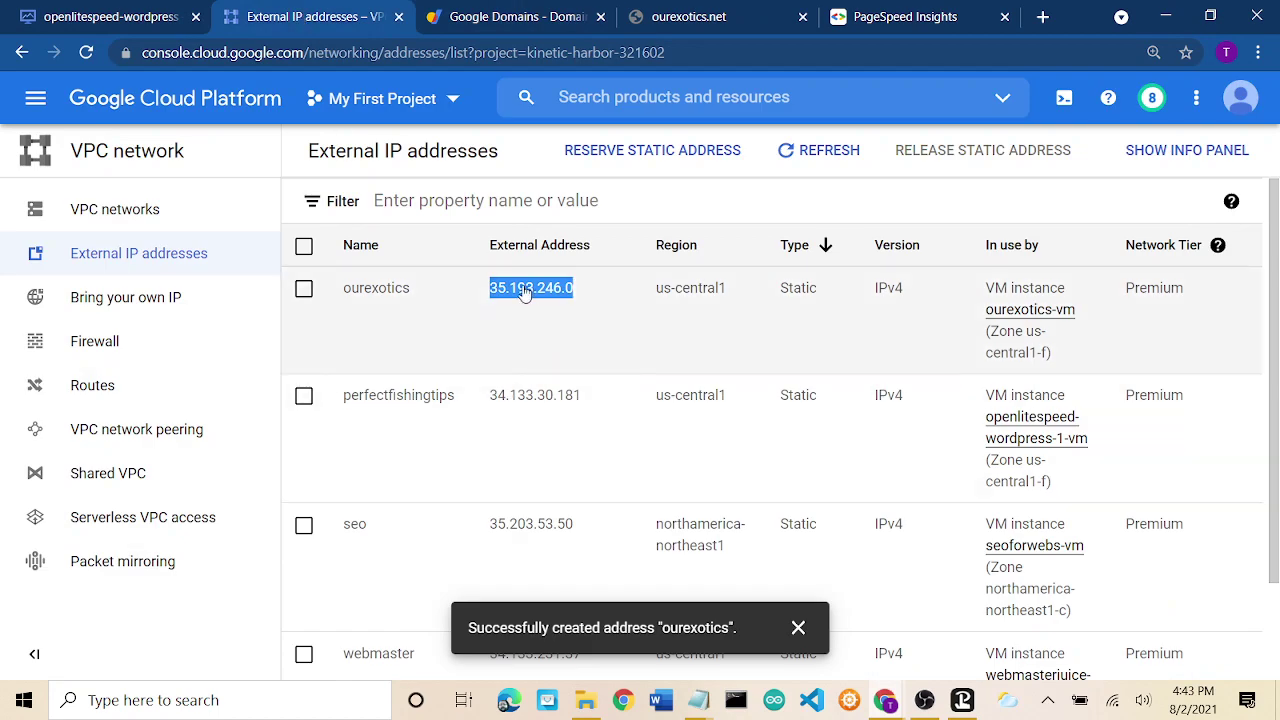
# Confirm under ourexotics-vm's Network interfaces that its external IP is 35.193.246.0.
pyautogui.click(35, 100)
pyautogui.moveTo(143, 309)
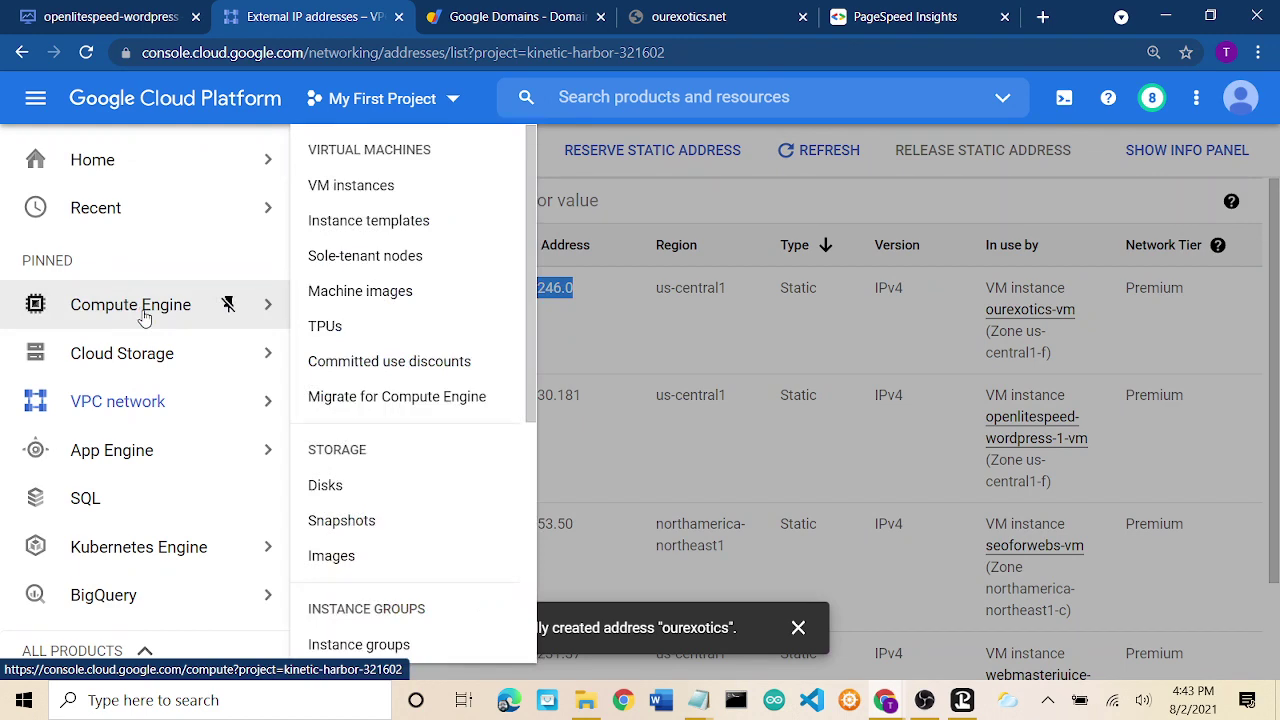
pyautogui.click(363, 192)
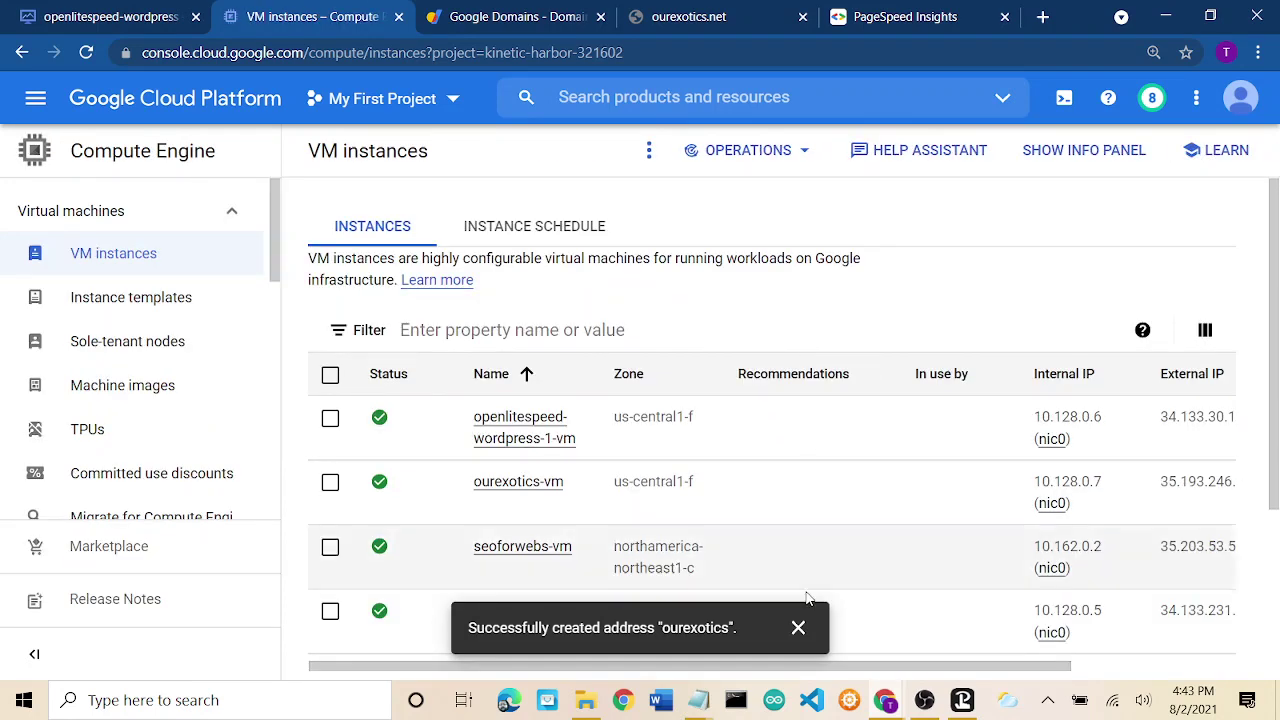
pyautogui.click(799, 629)
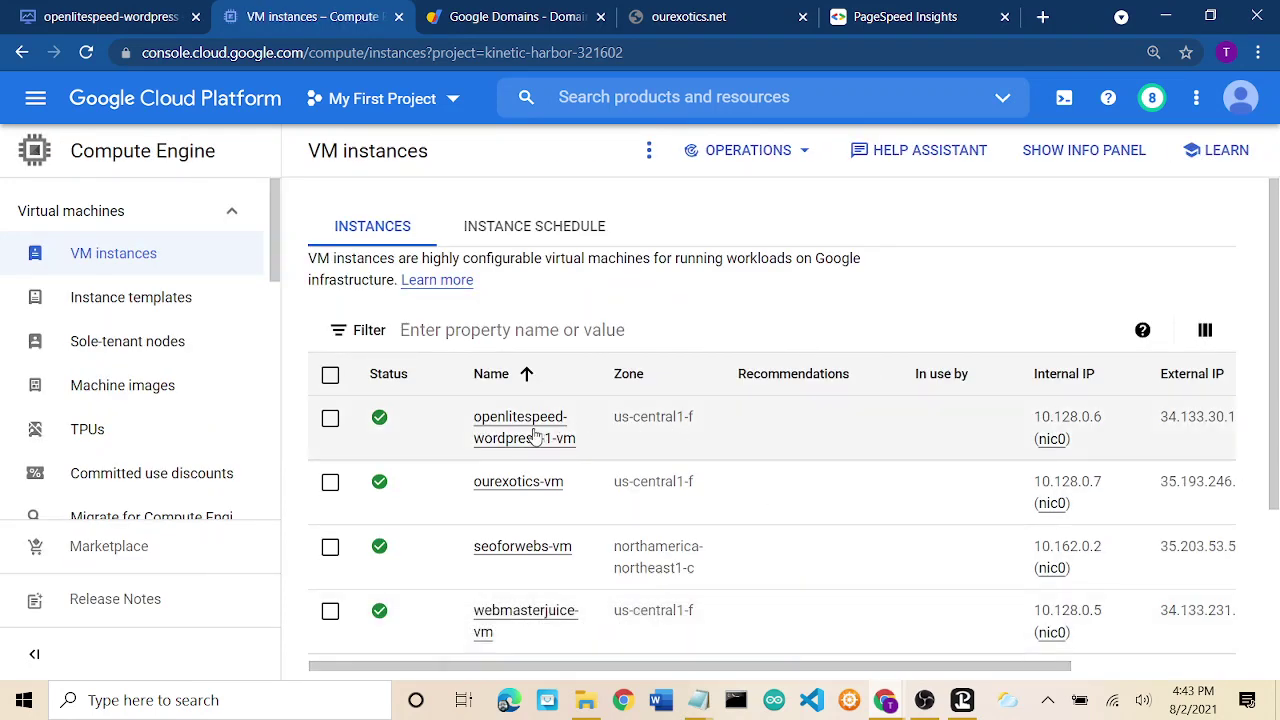
pyautogui.click(516, 485)
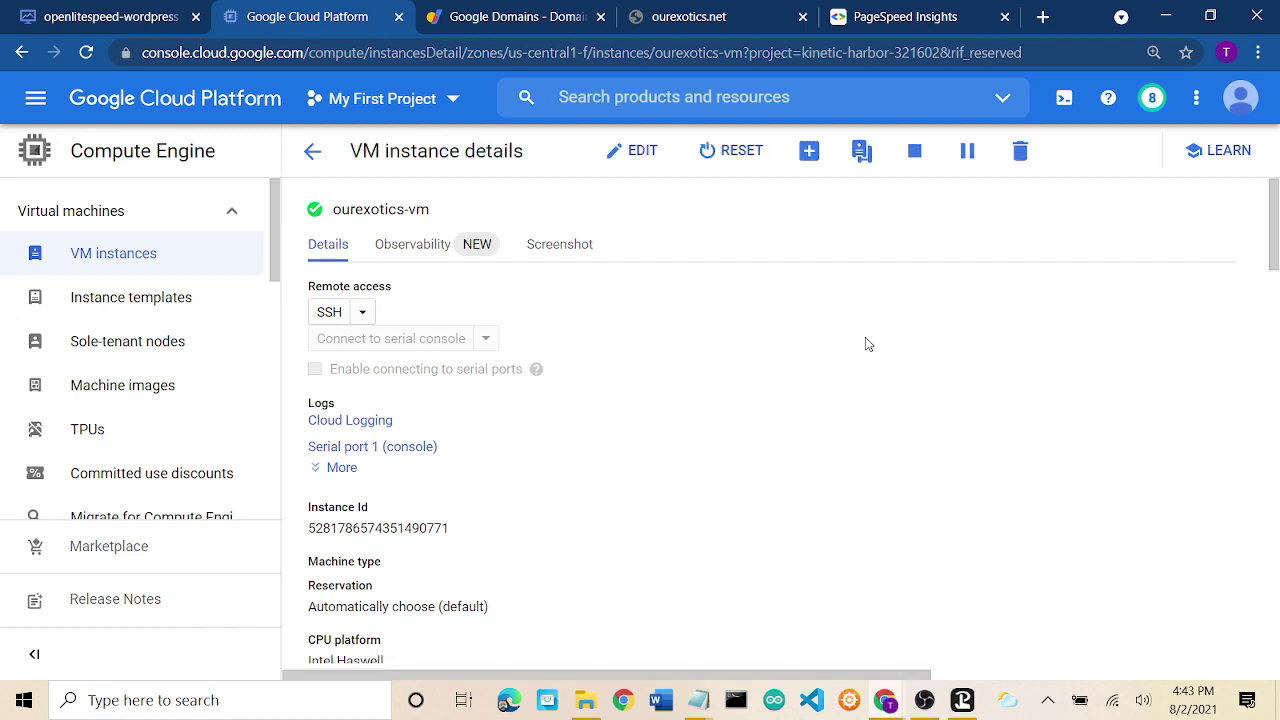
pyautogui.scroll(-6, 735, 464)
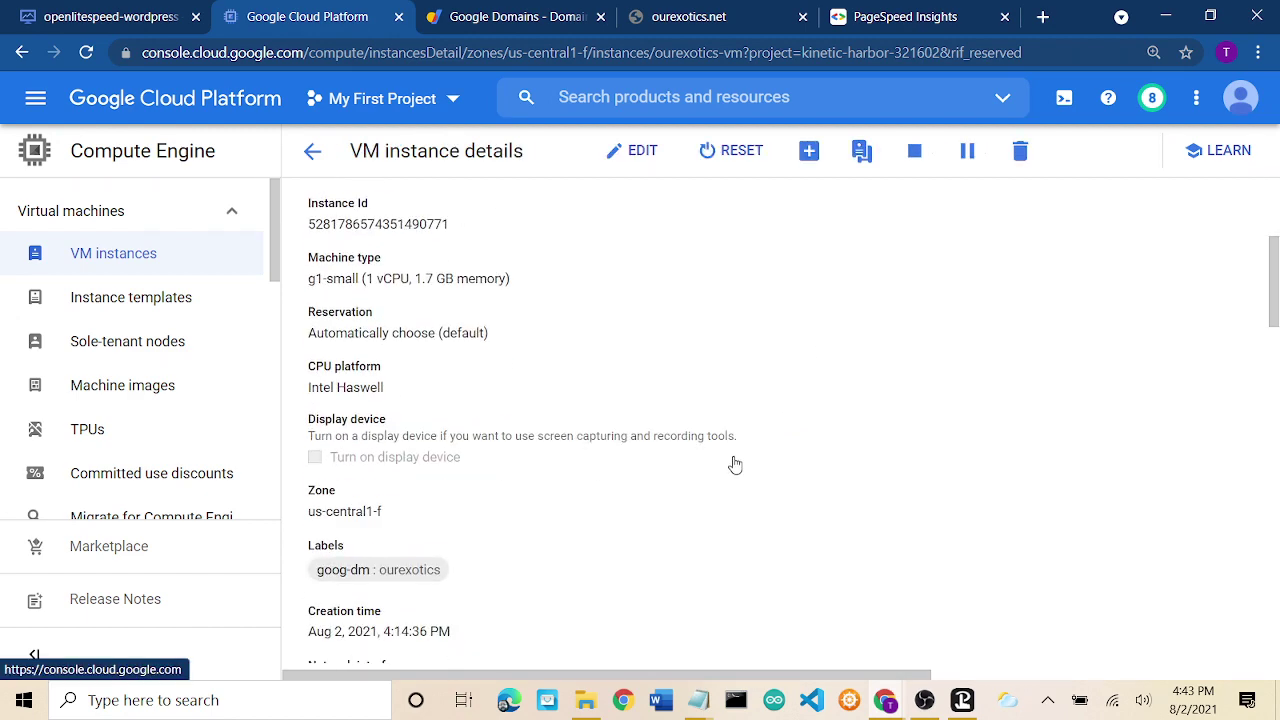
pyautogui.scroll(-1, 735, 464)
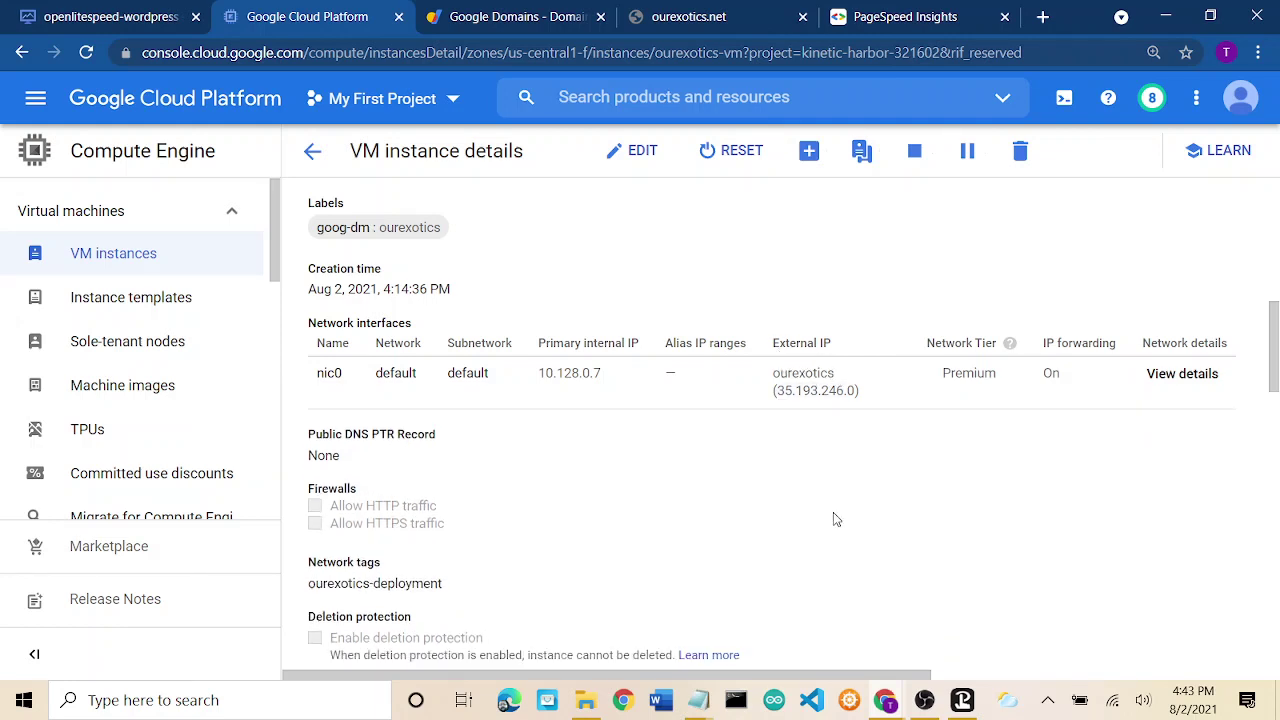
pyautogui.click(707, 17)
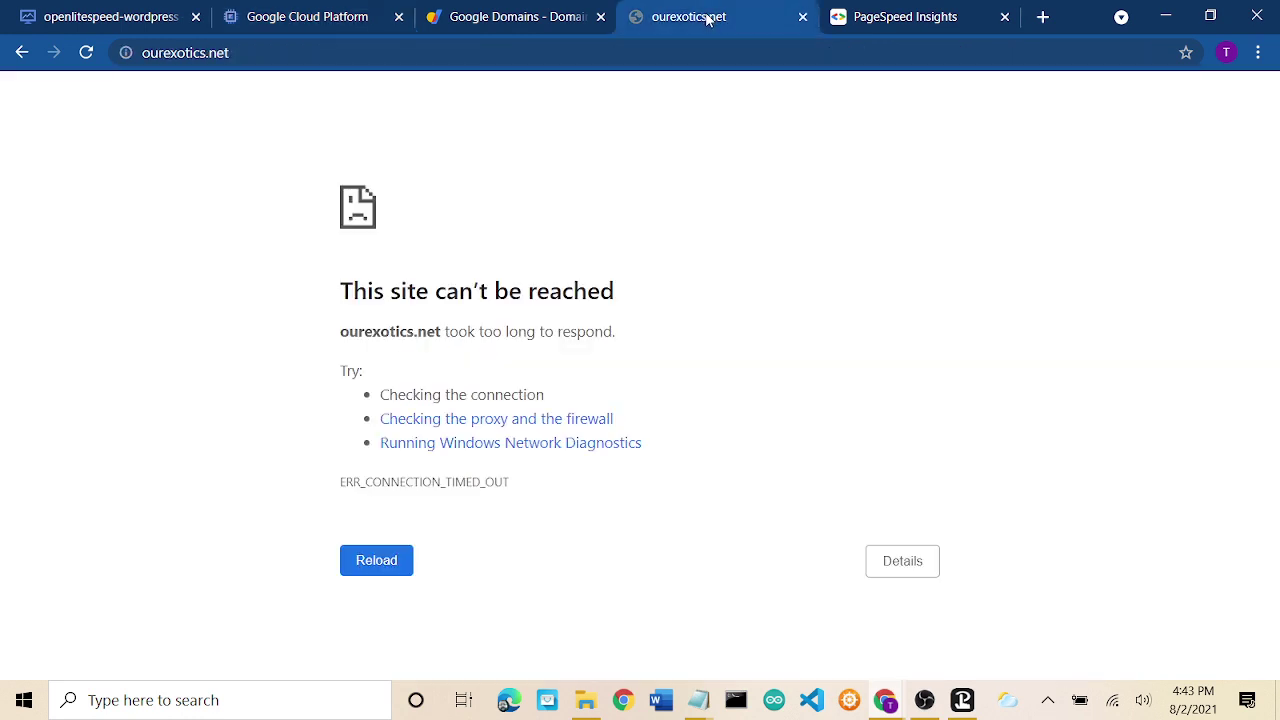
pyautogui.click(366, 562)
pyautogui.click(150, 52)
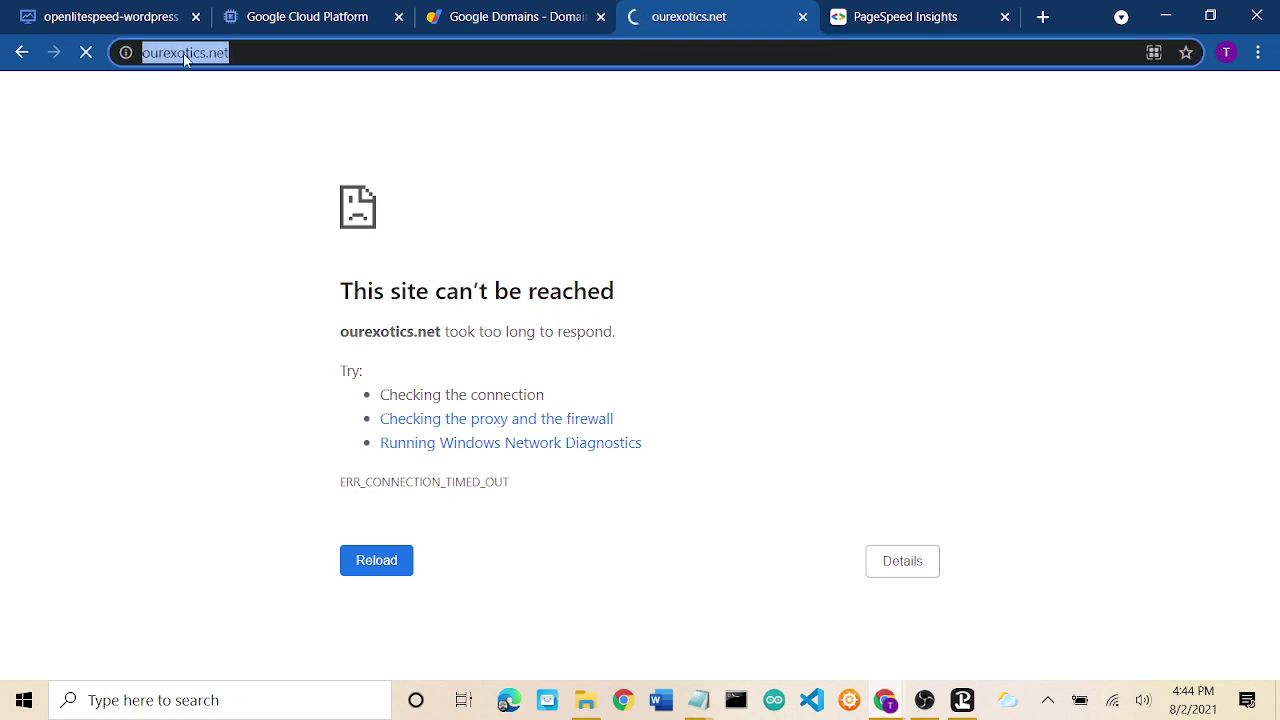
pyautogui.click(150, 52)
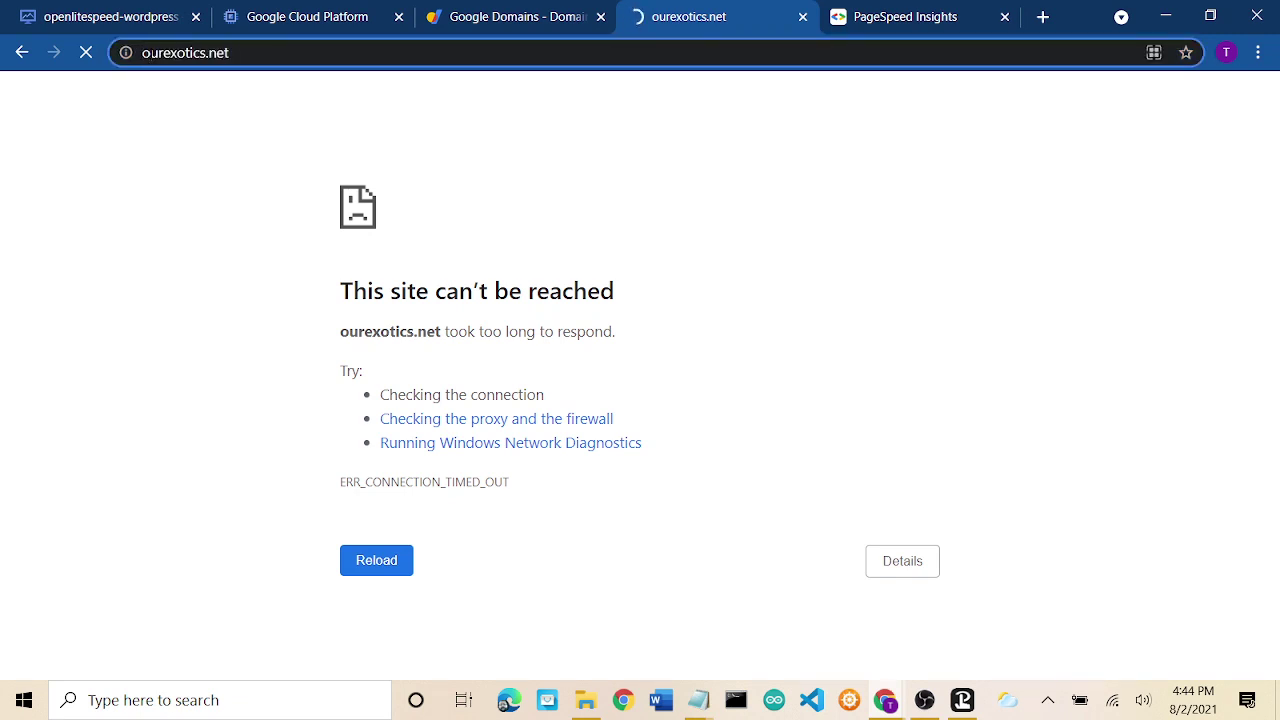
pyautogui.write('www.')
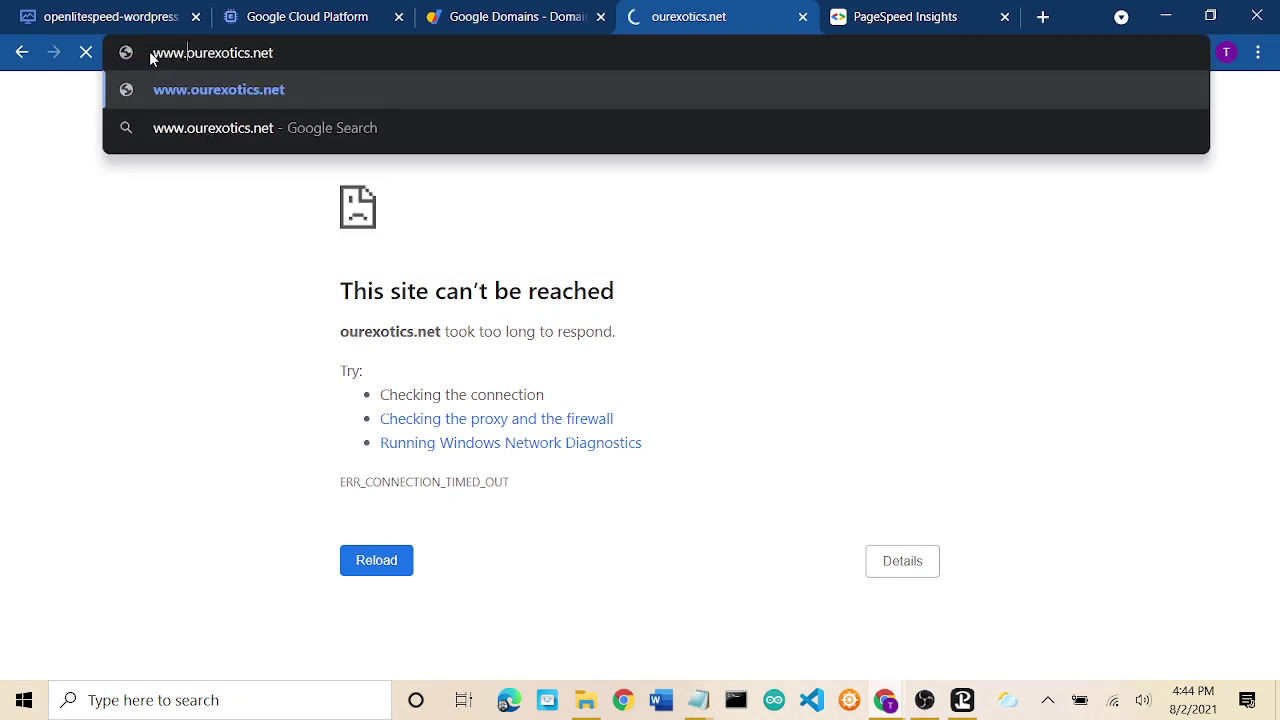
pyautogui.press('Return')
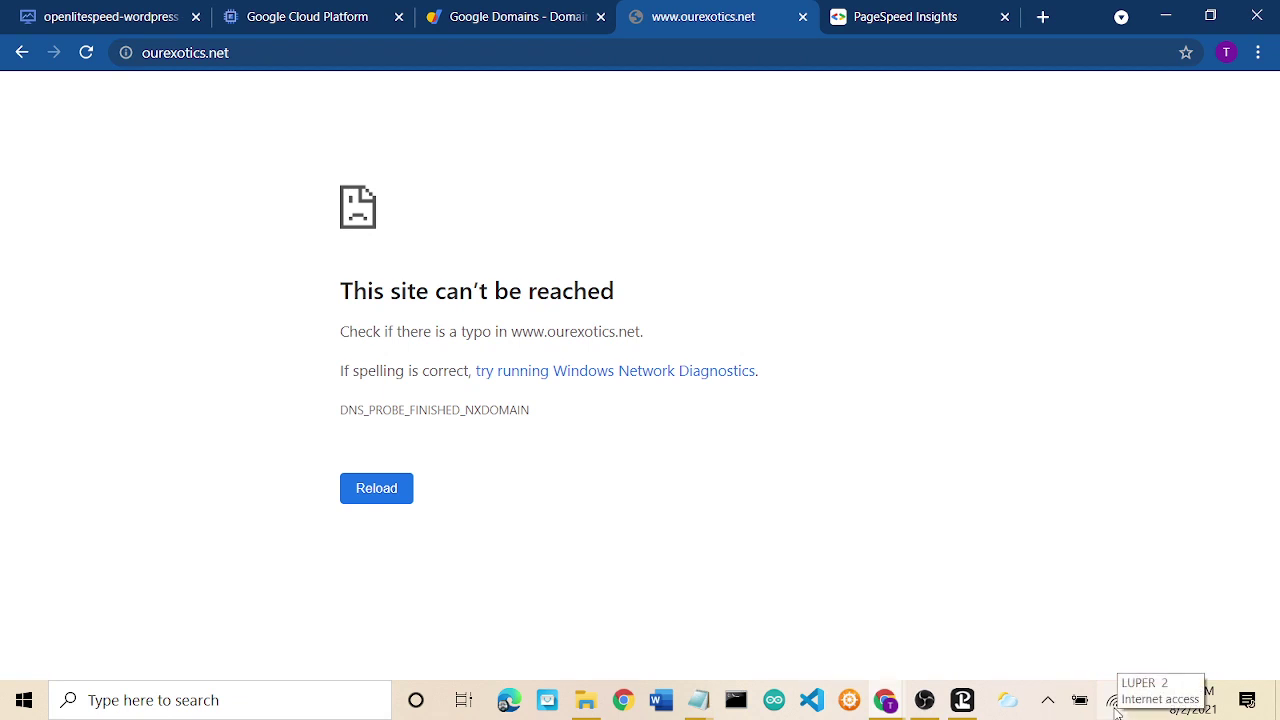
pyautogui.click(316, 16)
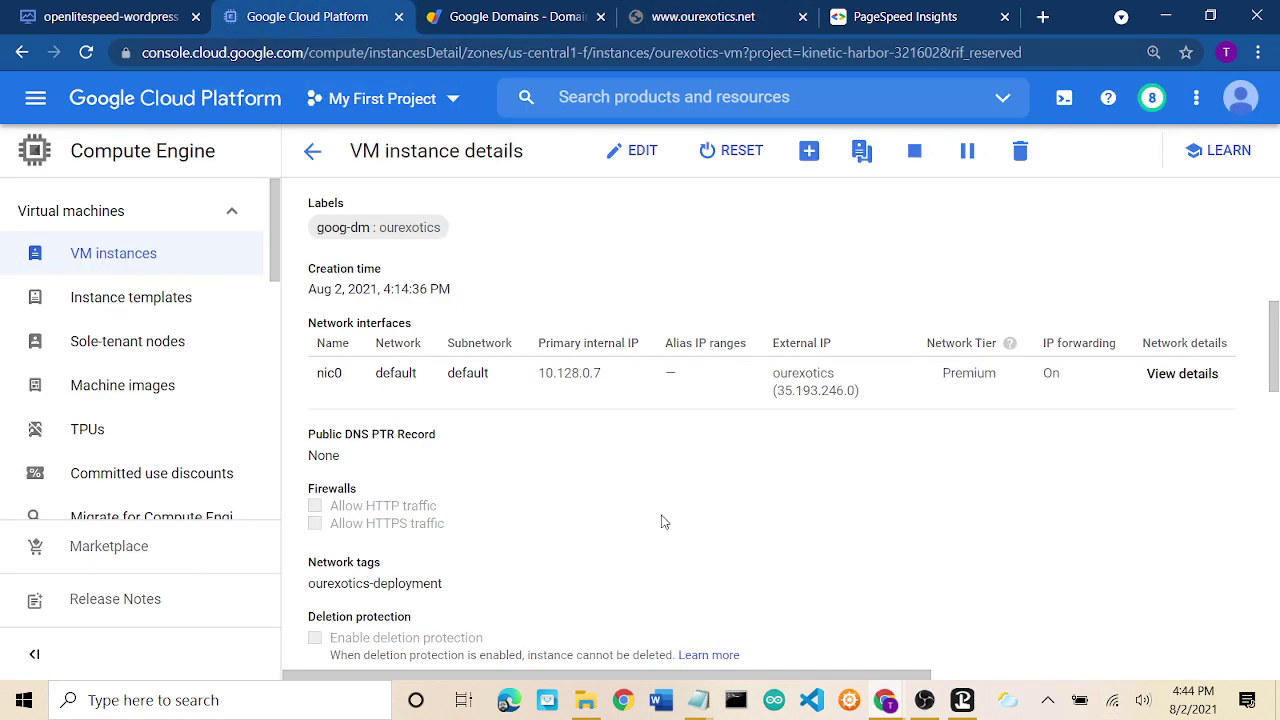
# Enable Allow HTTP traffic and Allow HTTPS traffic on ourexotics-vm and save the edit.
pyautogui.click(638, 158)
pyautogui.click(645, 155)
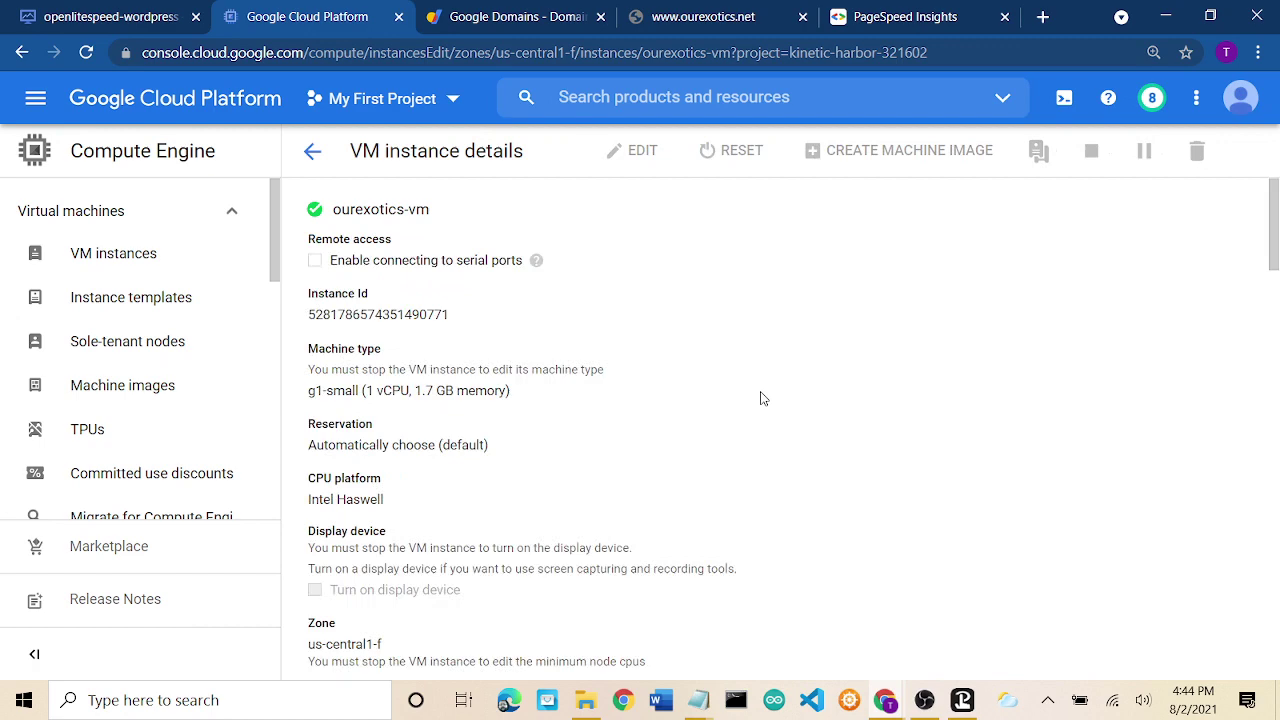
pyautogui.scroll(-5, 760, 398)
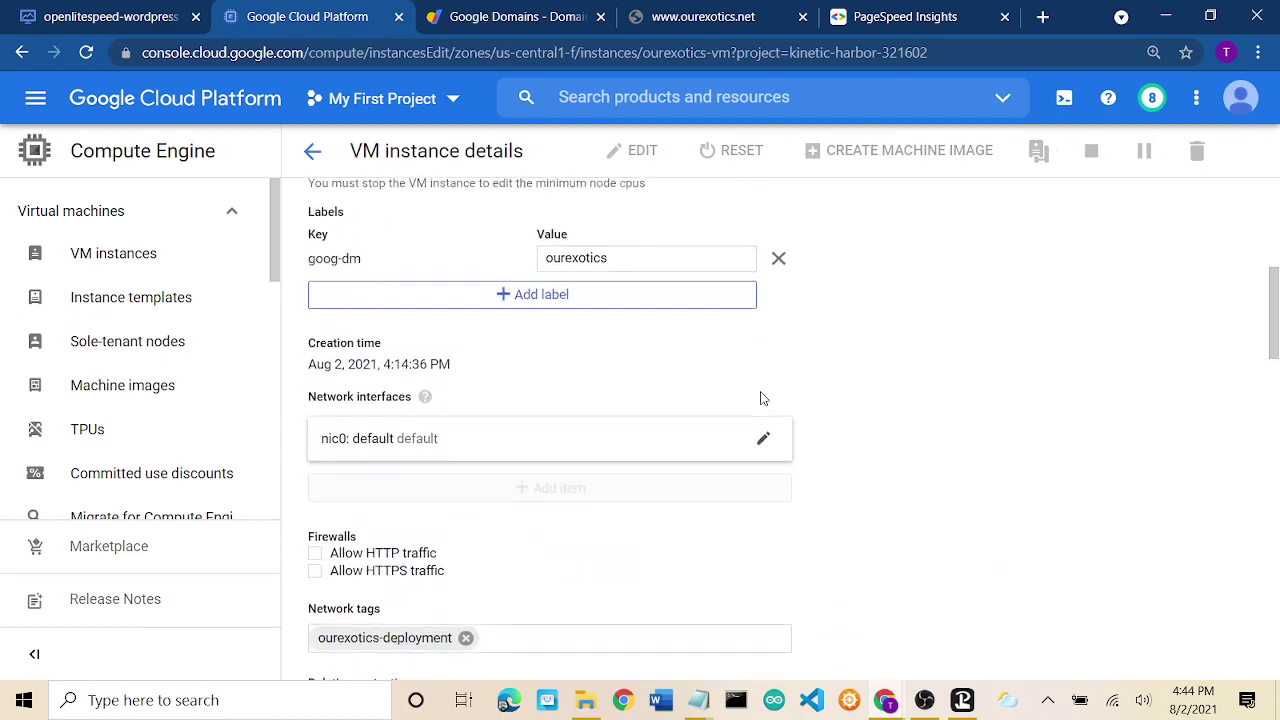
pyautogui.scroll(-2, 760, 398)
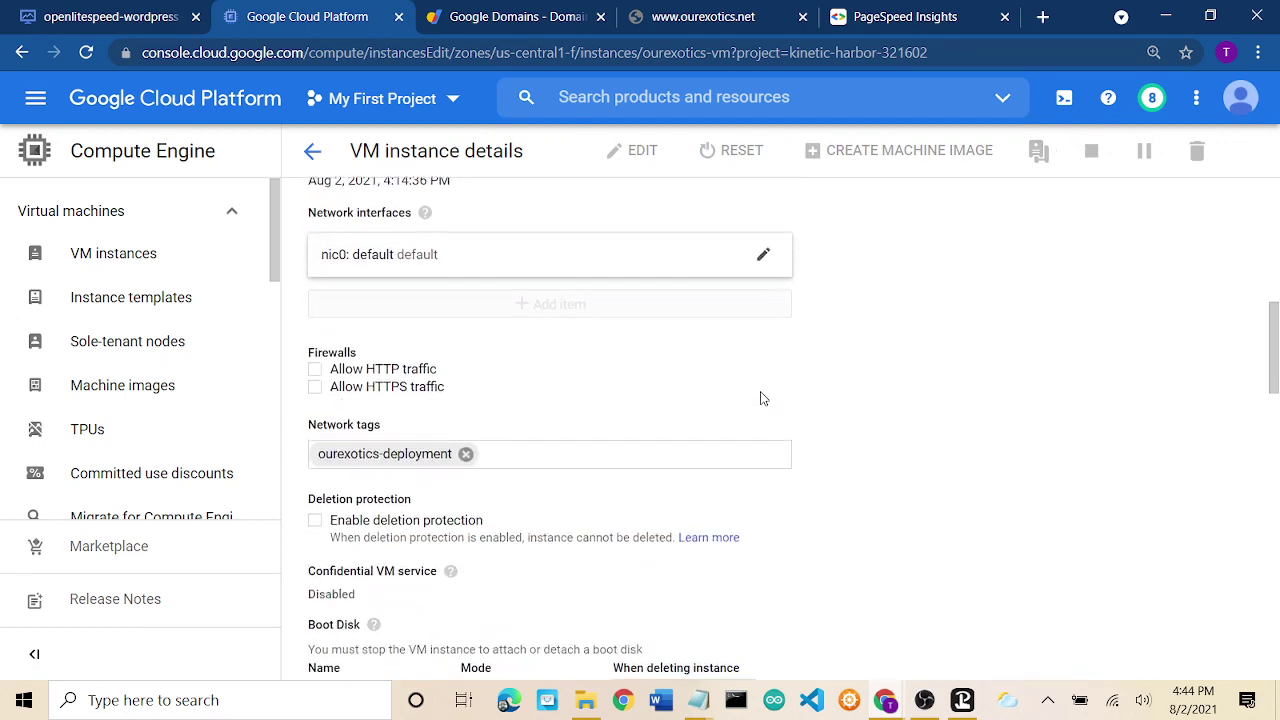
pyautogui.click(316, 370)
pyautogui.click(316, 388)
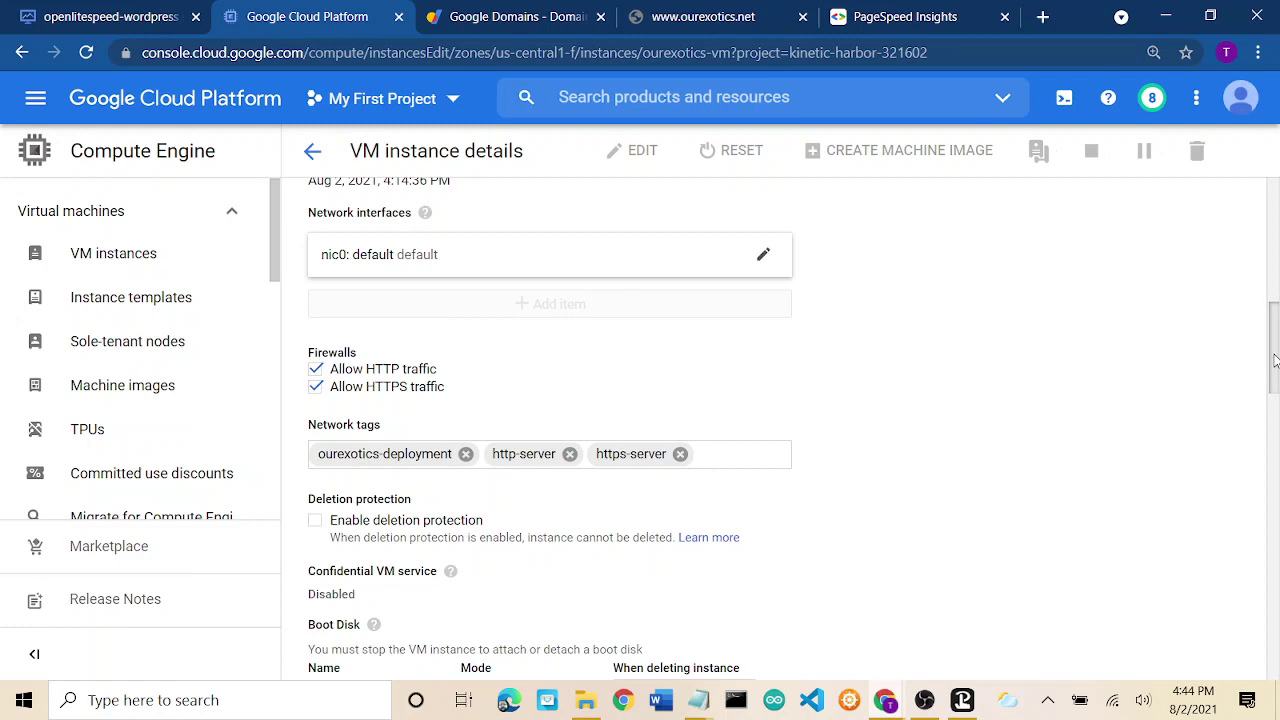
pyautogui.moveTo(1274, 352); pyautogui.dragTo(1277, 650)
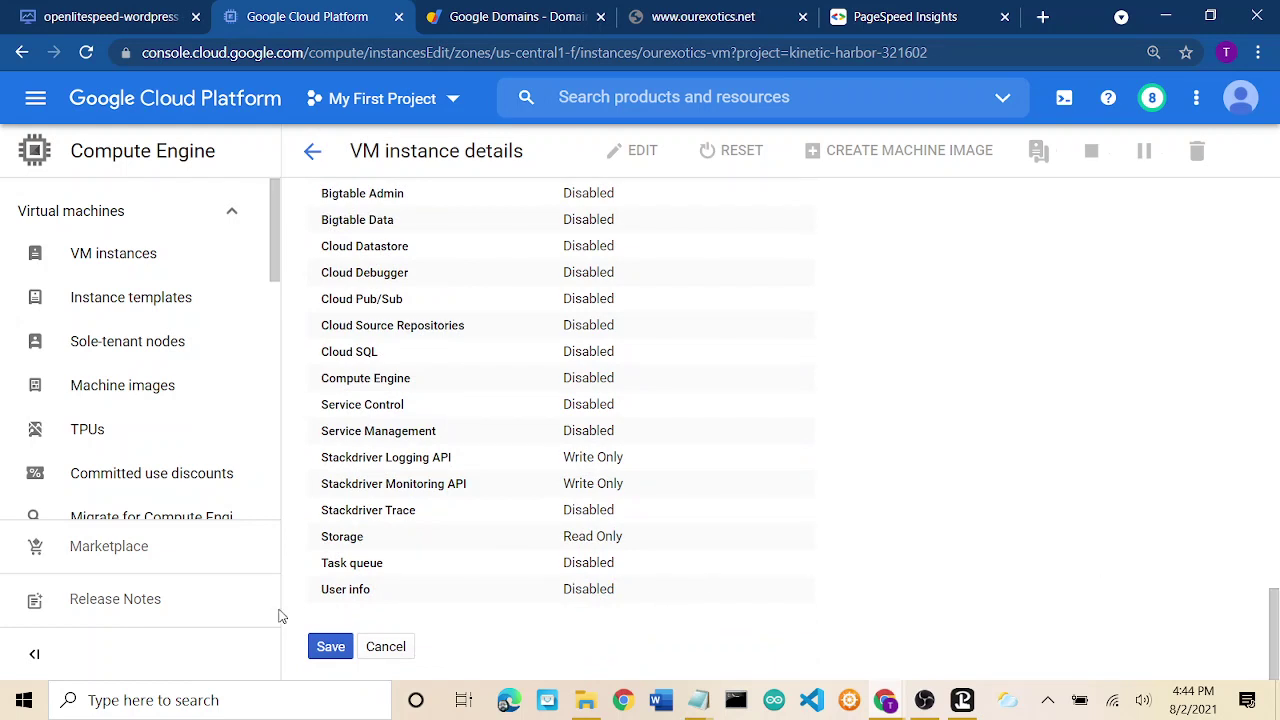
pyautogui.click(326, 648)
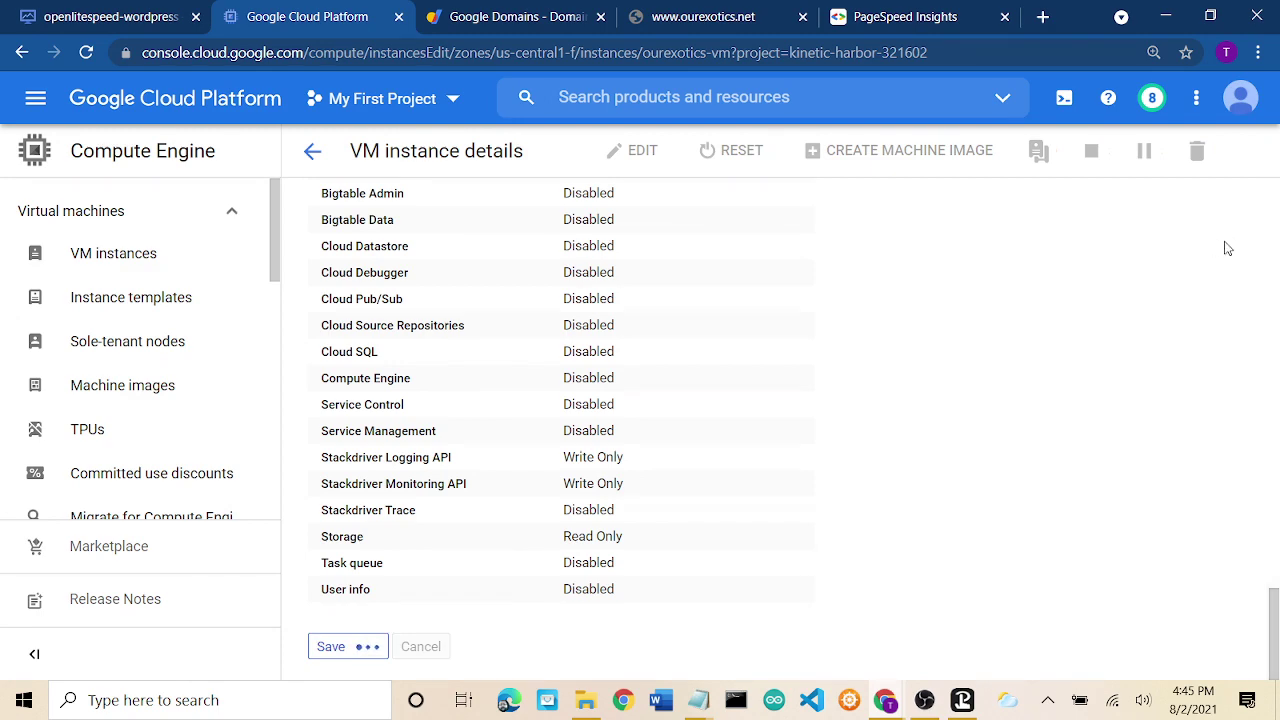
pyautogui.click(1277, 222)
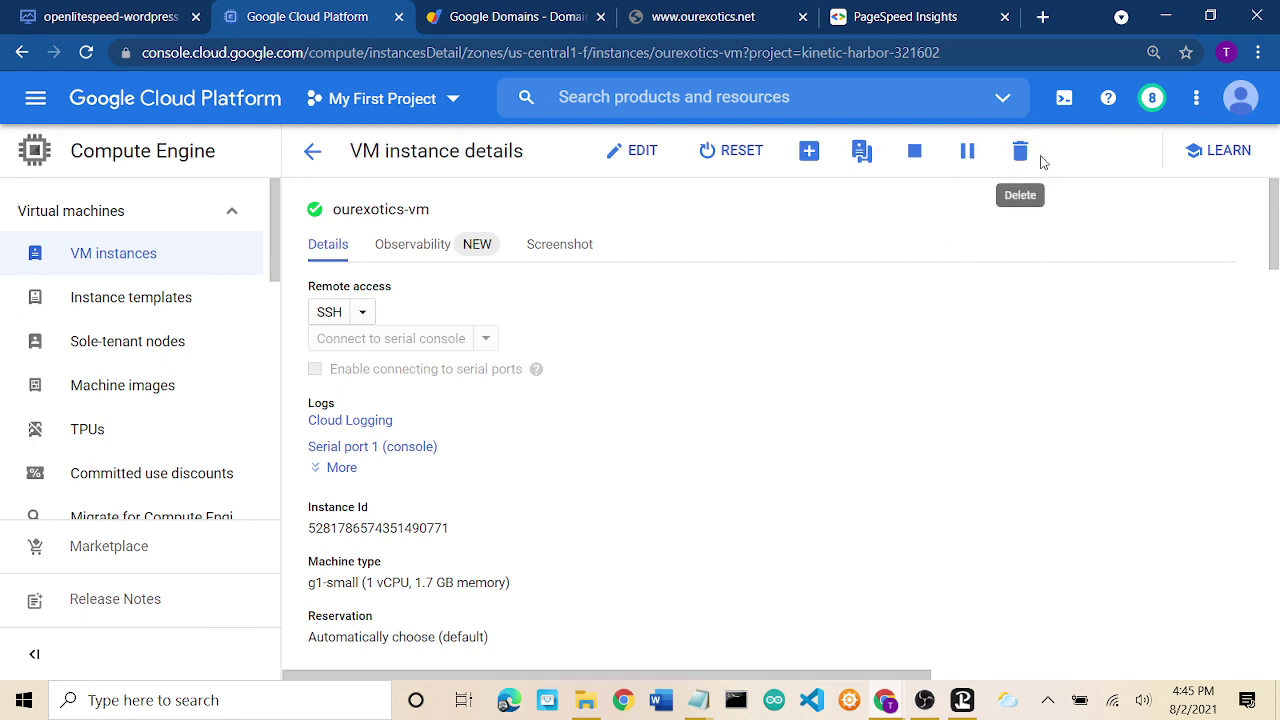
# Reload ourexotics.net and load it again without www; it still times out.
pyautogui.click(662, 10)
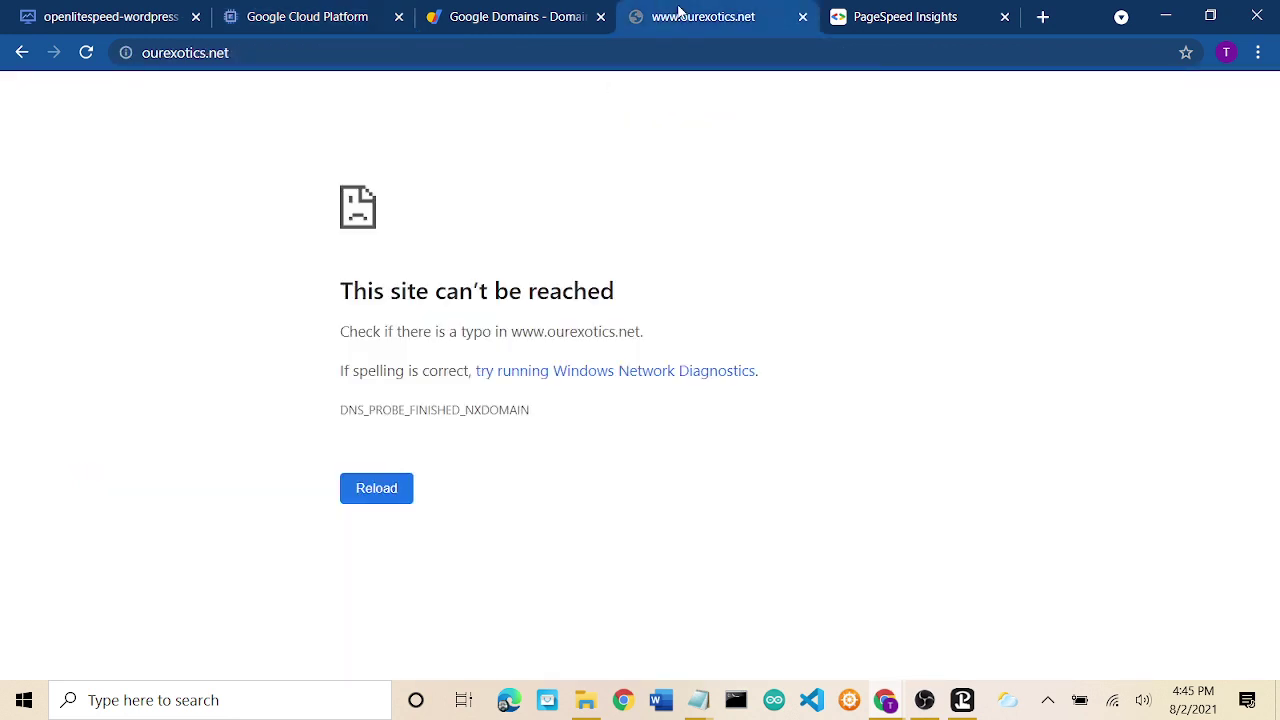
pyautogui.click(376, 493)
pyautogui.click(183, 53)
pyautogui.press('Return')
pyautogui.click(925, 700)
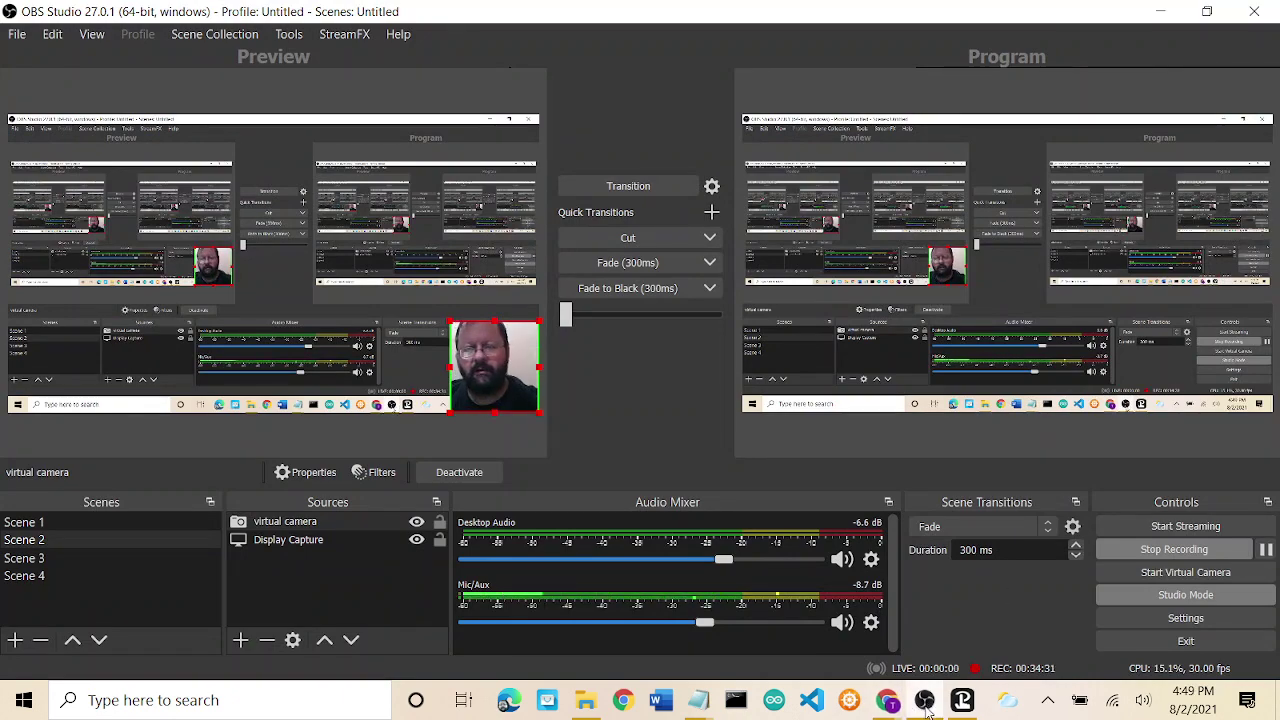
pyautogui.click(890, 701)
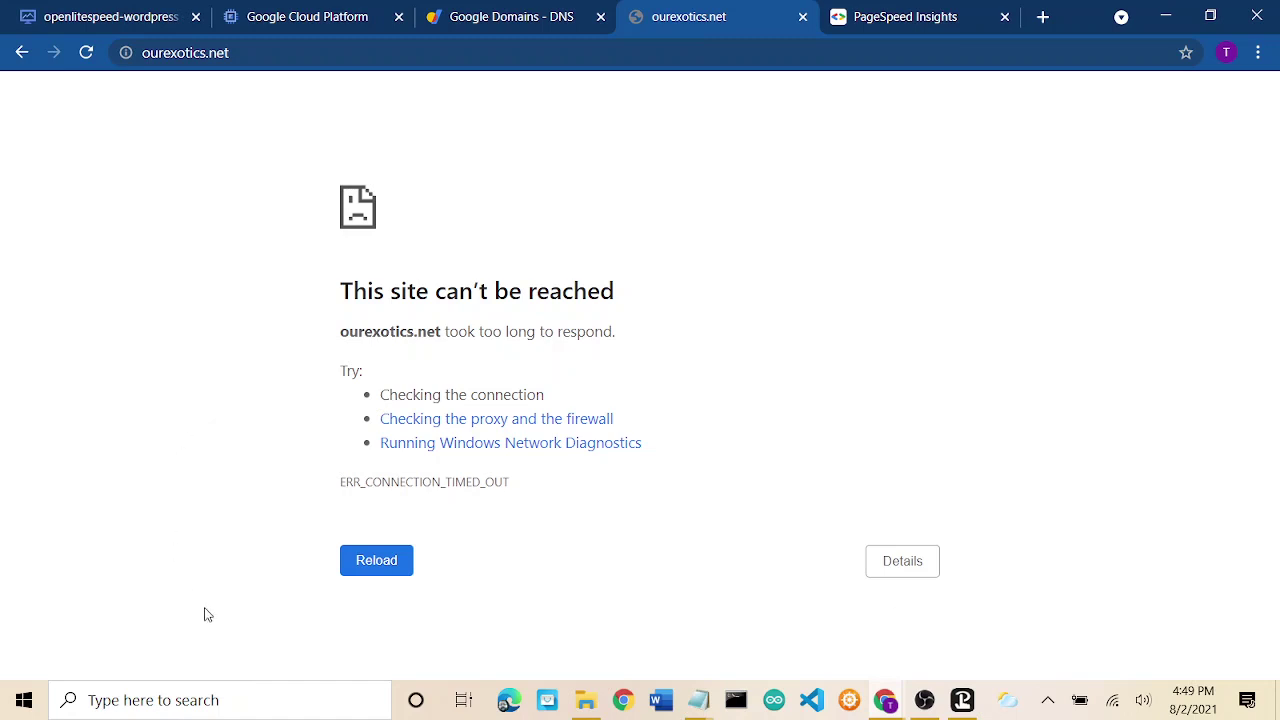
# Launch Command Prompt from Windows search and try running 'flushdns'.
pyautogui.click(166, 702)
pyautogui.write('cmd')
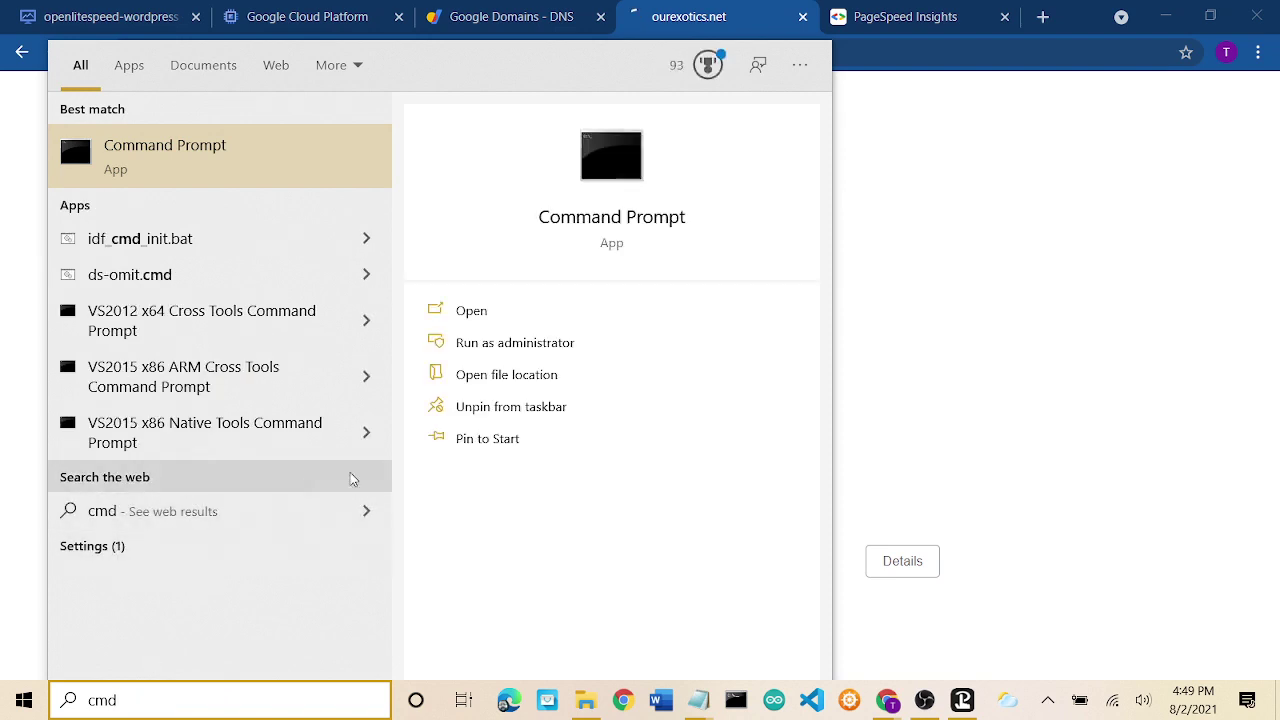
pyautogui.click(592, 165)
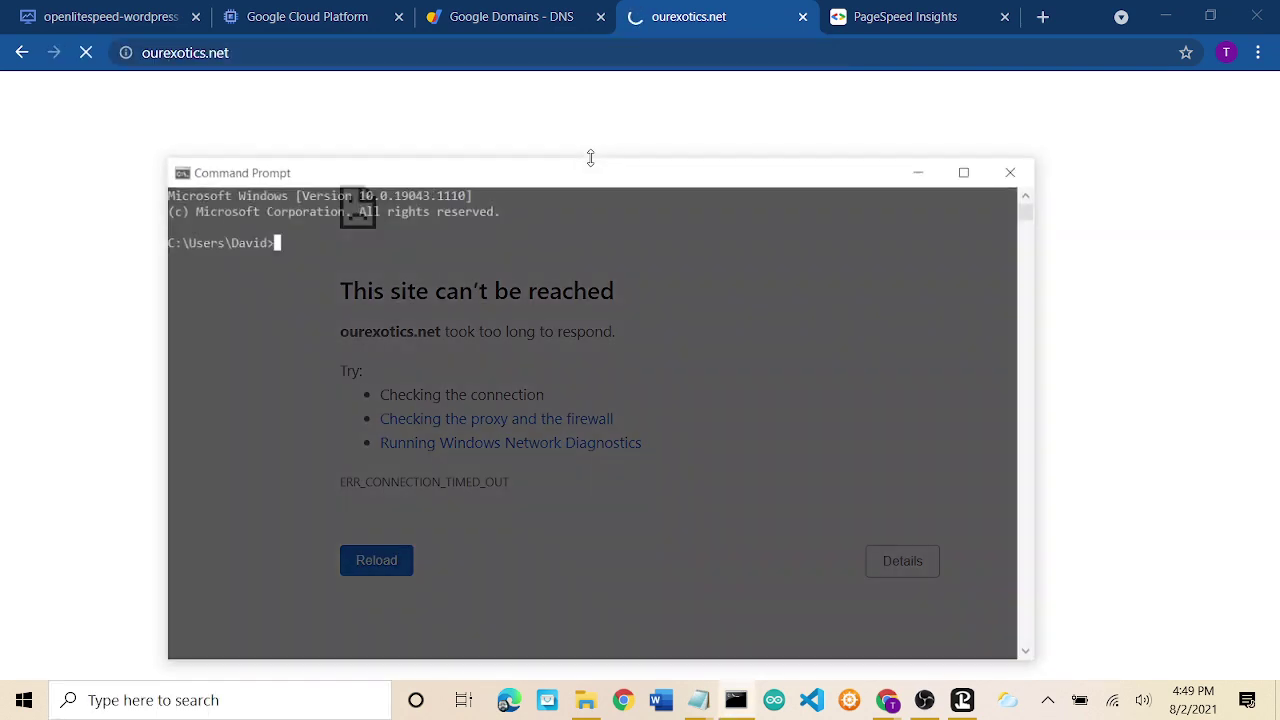
pyautogui.write('flu')
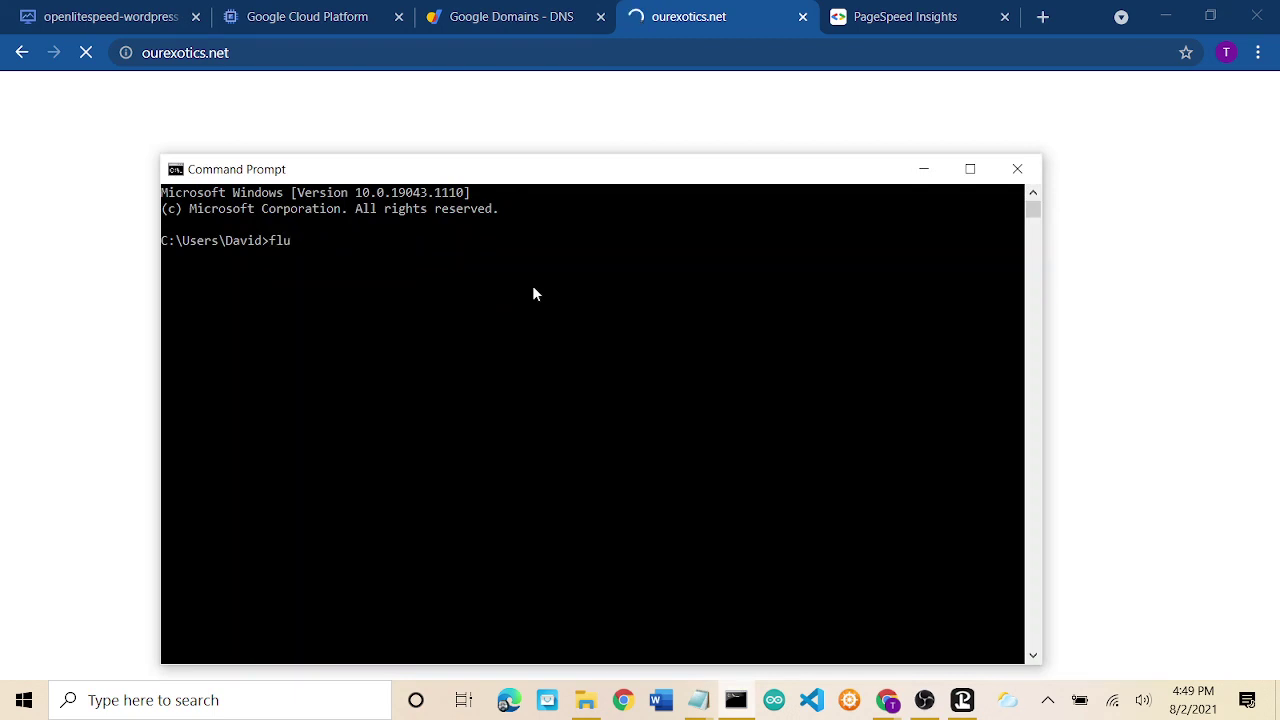
pyautogui.write('shdns')
pyautogui.press('Return')
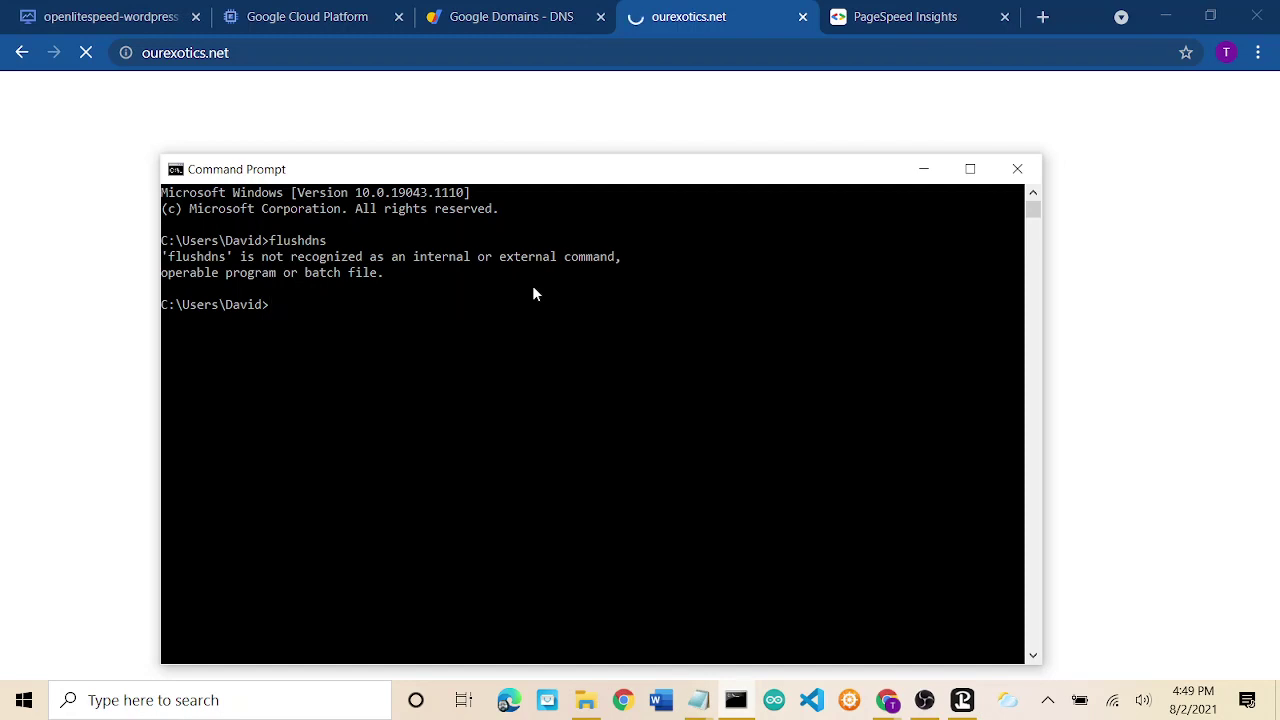
# Run 'ipconfig flushdns' and scroll through the returned ipconfig usage help and examples.
pyautogui.write('ipcon')
pyautogui.write('fi')
pyautogui.write('g ')
pyautogui.write('flushdn')
pyautogui.write('s')
pyautogui.press('Return')
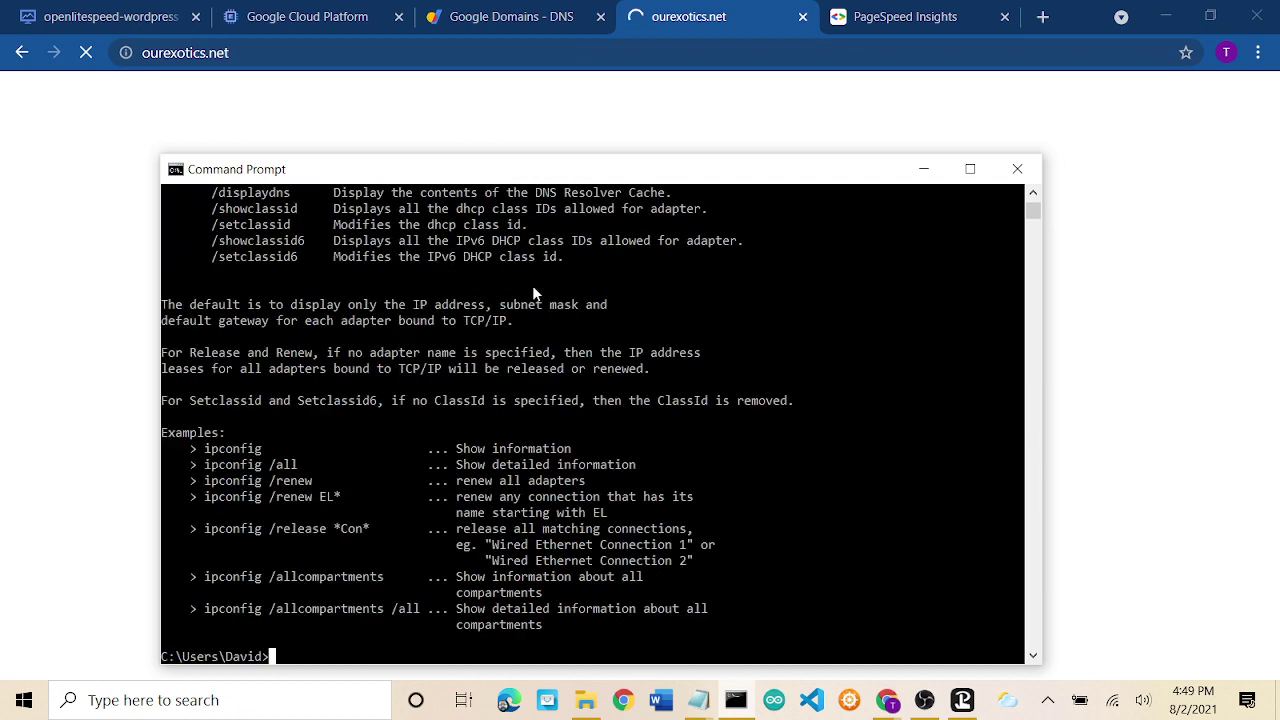
pyautogui.scroll(9, 532, 285)
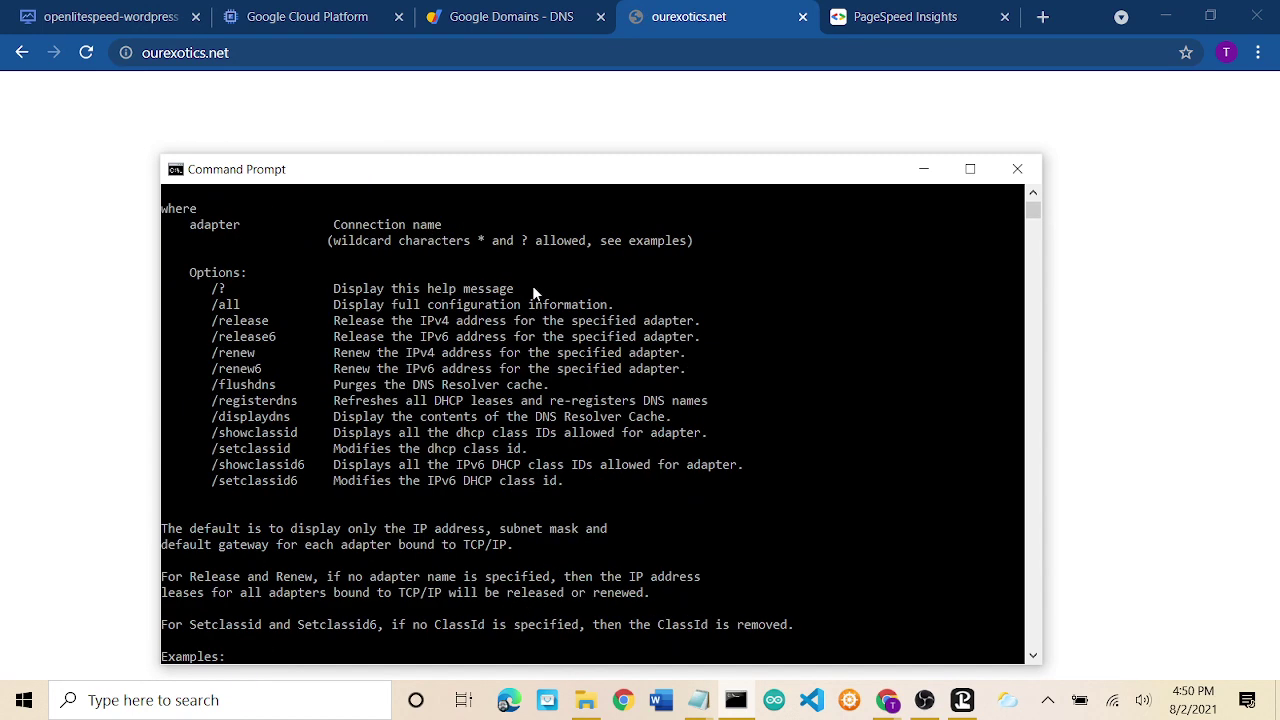
pyautogui.scroll(3, 533, 286)
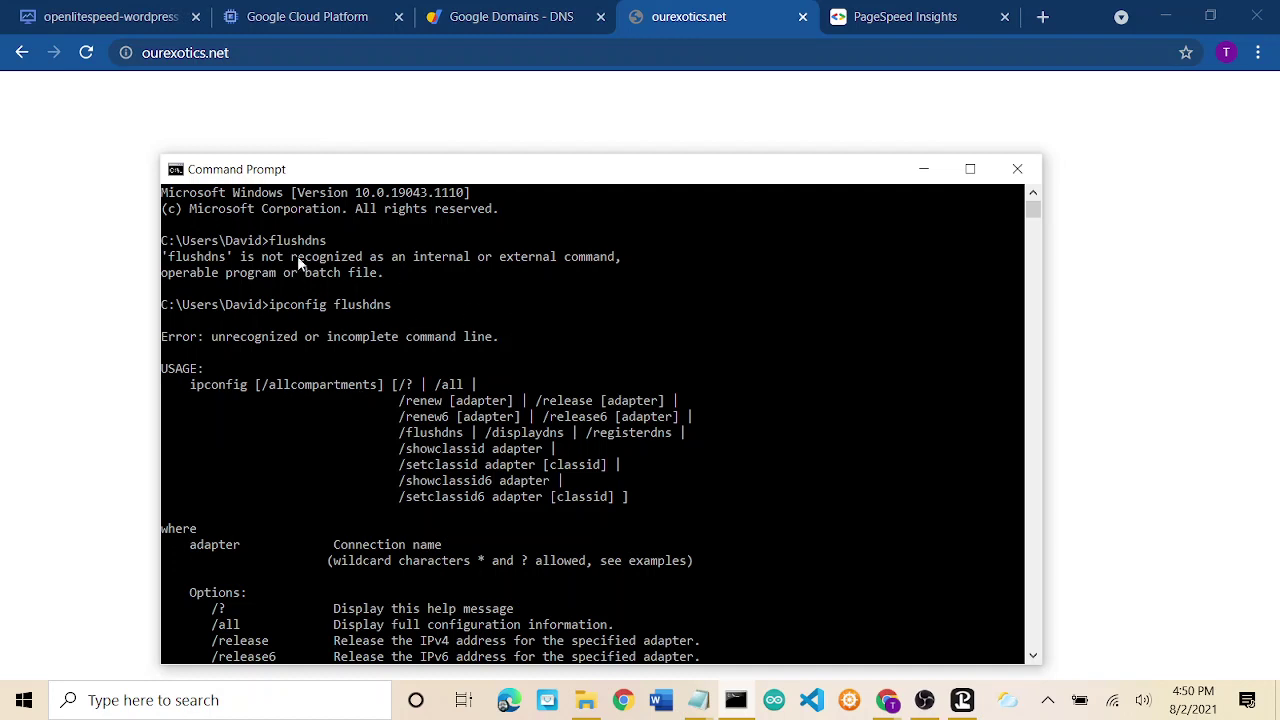
pyautogui.moveTo(270, 304); pyautogui.dragTo(412, 304)
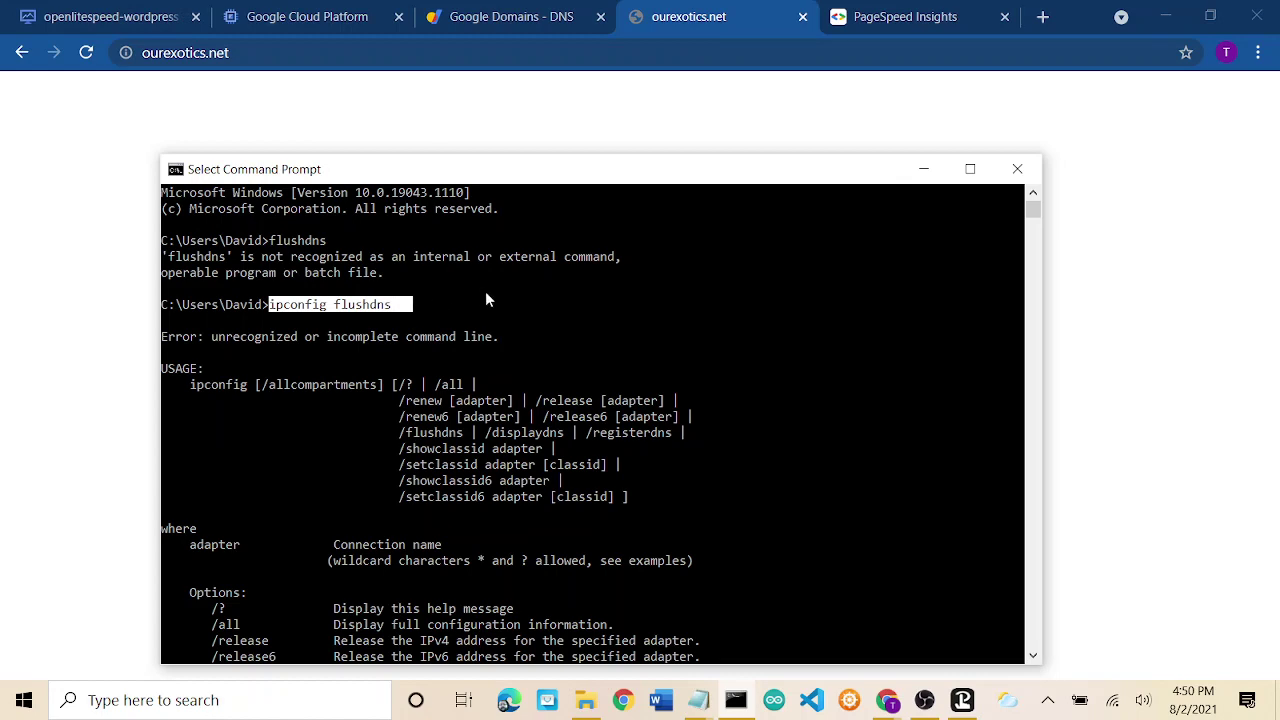
pyautogui.click(511, 305)
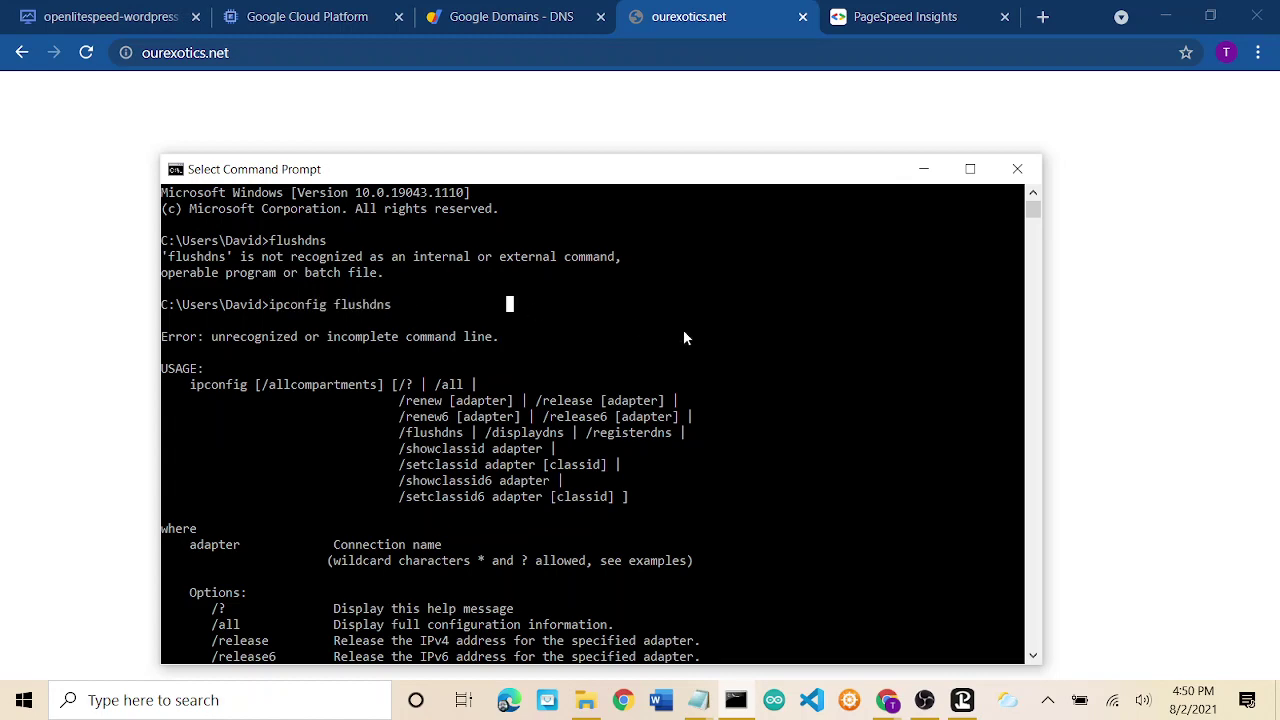
pyautogui.scroll(-7, 683, 337)
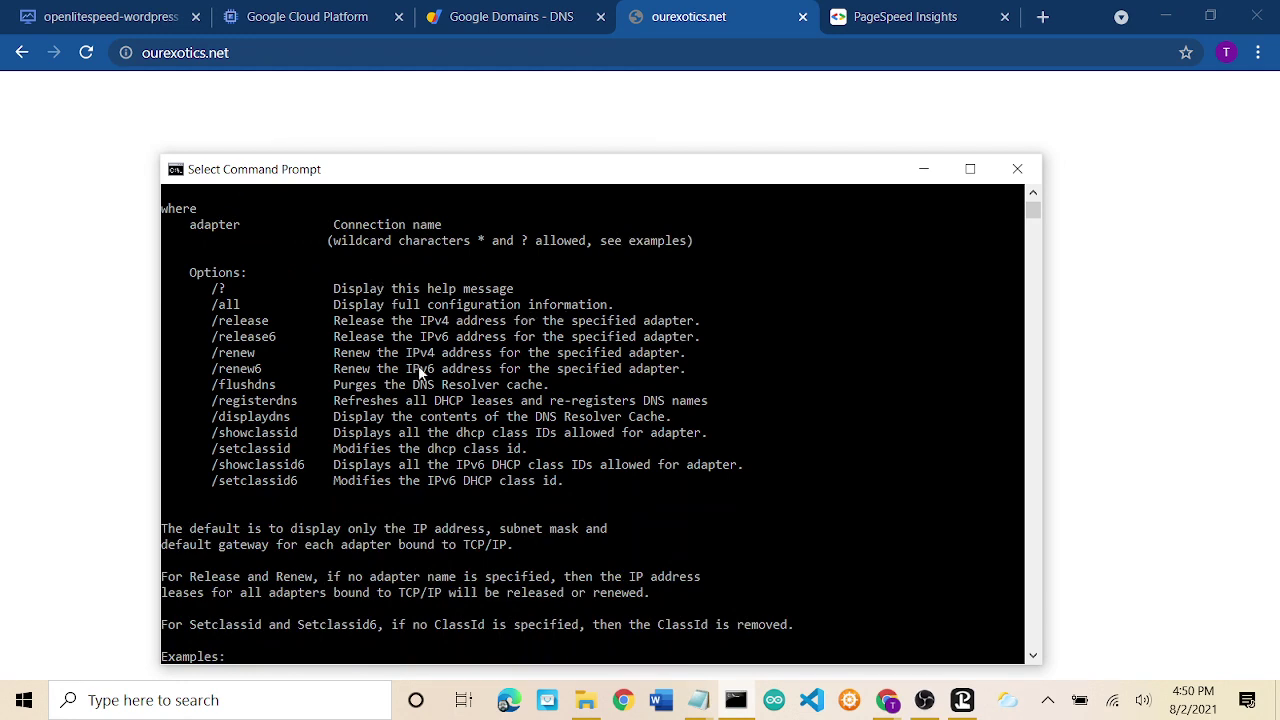
pyautogui.scroll(-6, 424, 378)
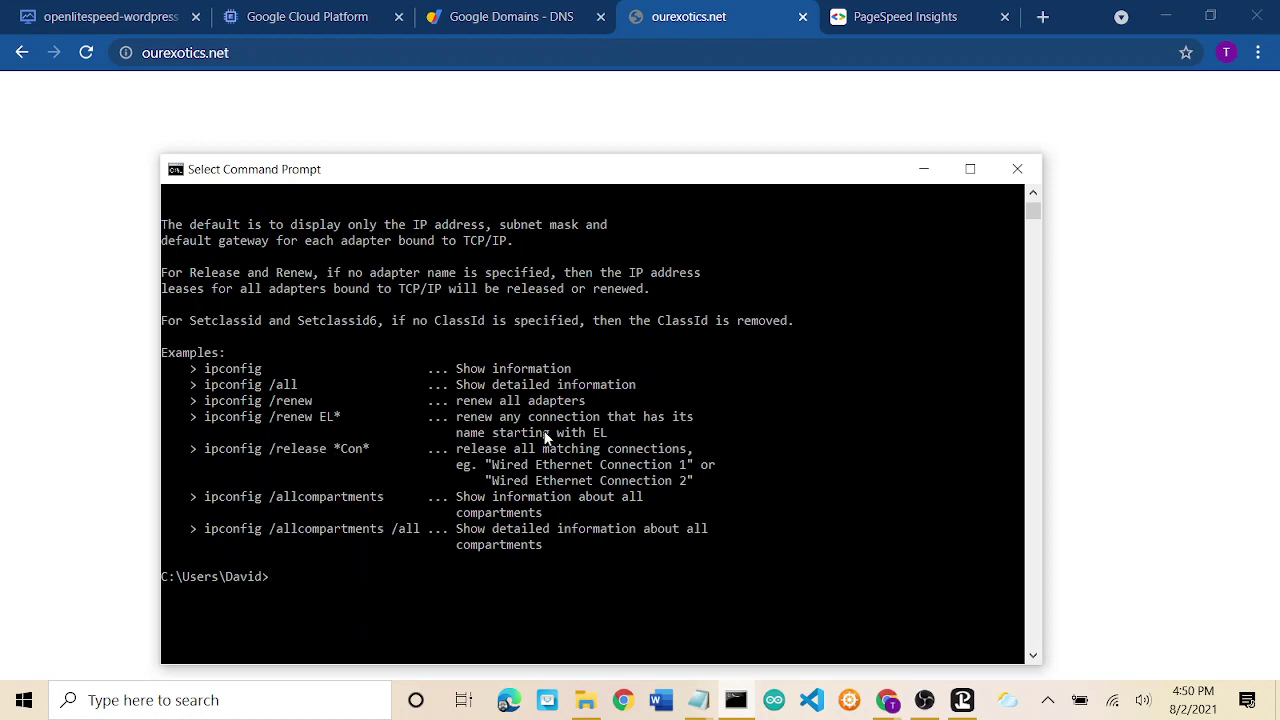
# Bring the ourexotics.net Chrome window forward and reload the timed-out page twice.
pyautogui.click(706, 16)
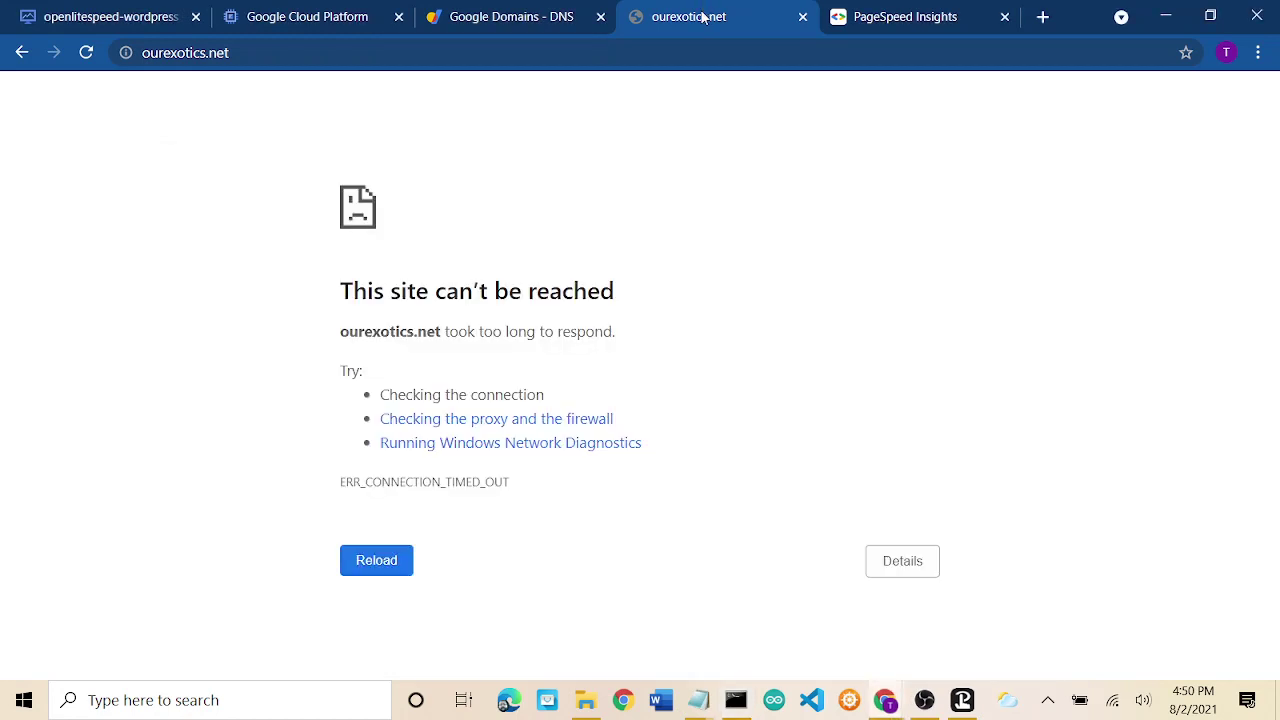
pyautogui.click(369, 566)
pyautogui.click(388, 566)
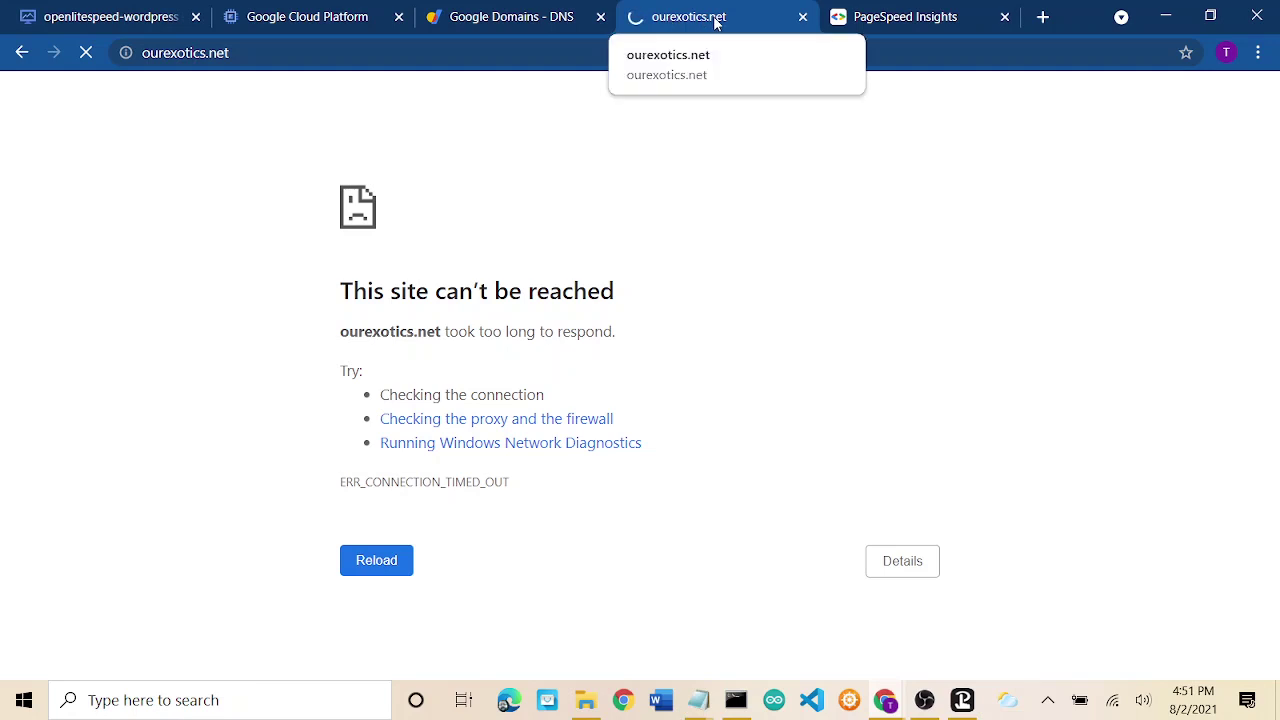
# Rerun the PageSpeed Insights analysis for ourexotics.net, then return to the unreachable site tab.
pyautogui.click(930, 12)
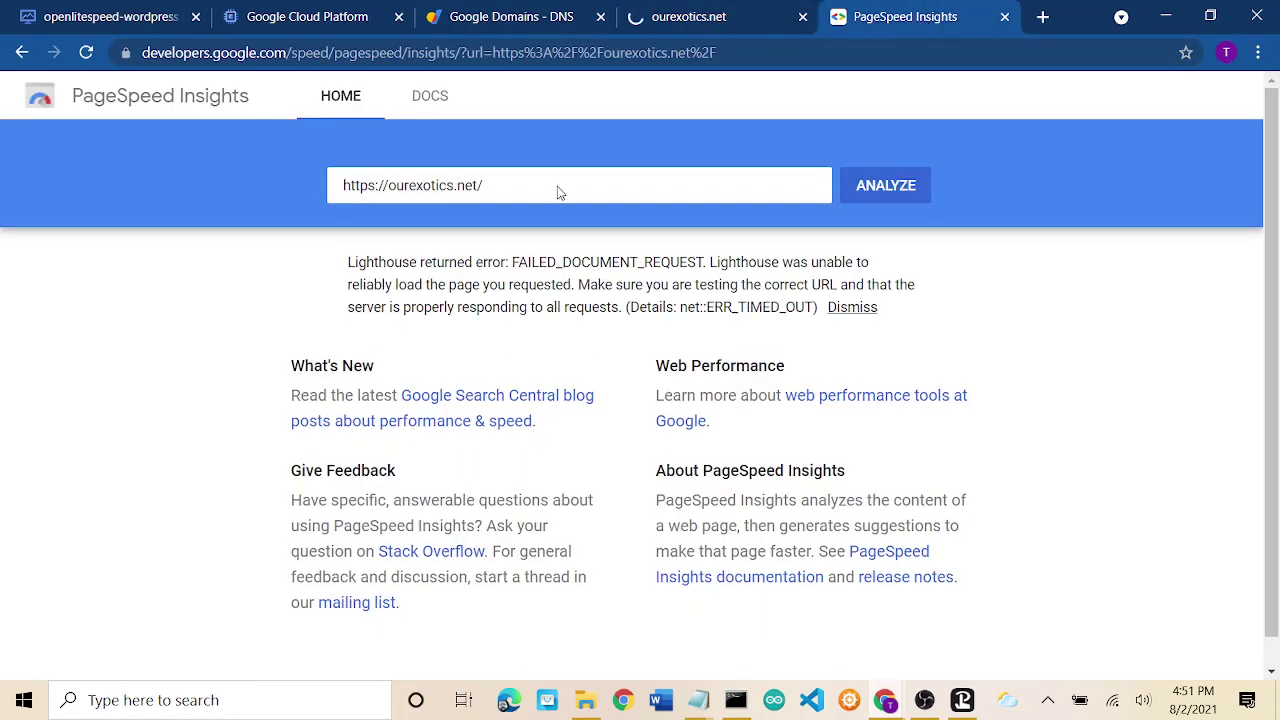
pyautogui.click(900, 194)
pyautogui.click(716, 15)
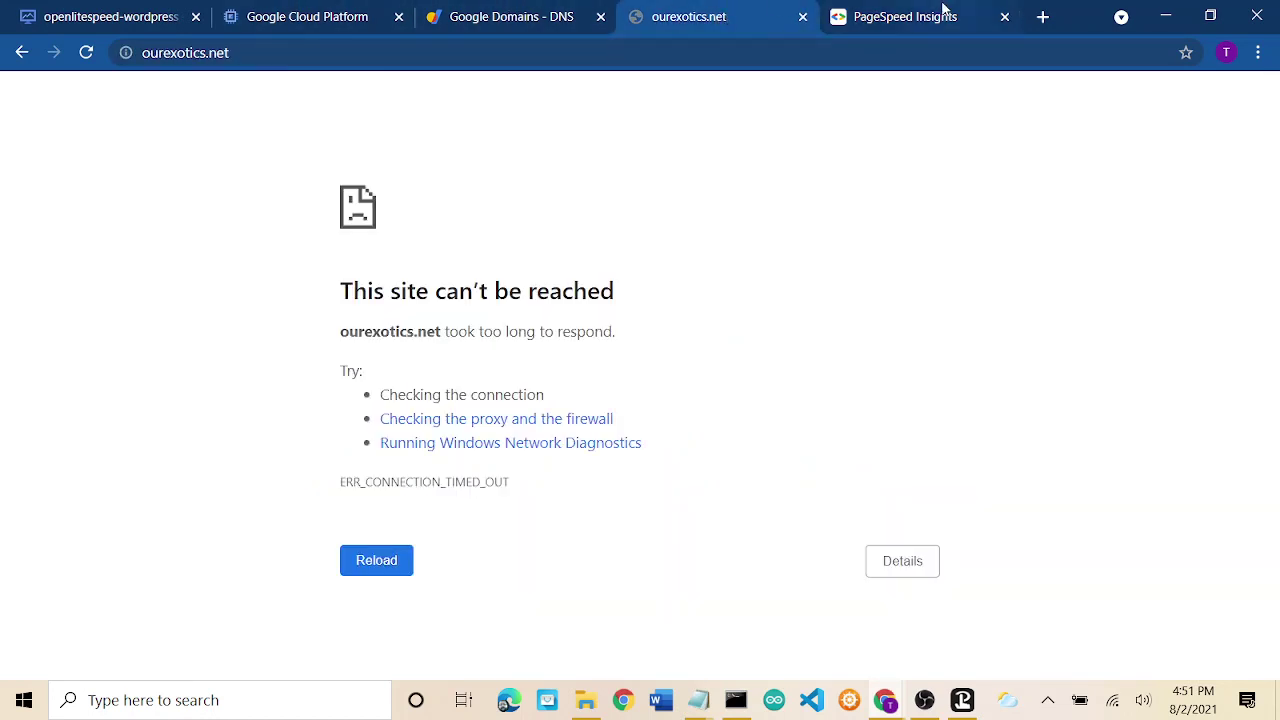
# Review the ourexotics-vm instance details on the Google Cloud Platform tab.
pyautogui.click(308, 16)
pyautogui.scroll(3, 716, 338)
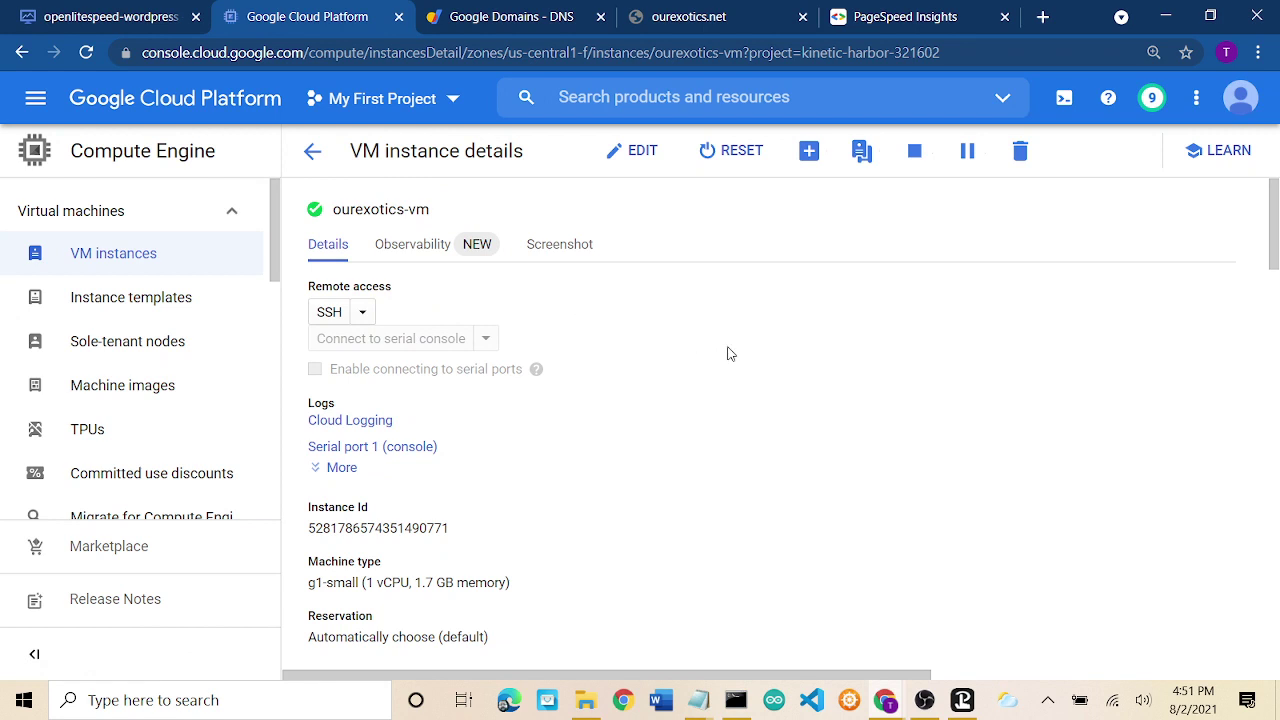
pyautogui.scroll(-1, 728, 353)
pyautogui.scroll(1, 726, 354)
# Resume the OBS recording and bring back the Our Exotic Animals browser window.
pyautogui.moveTo(921, 690)
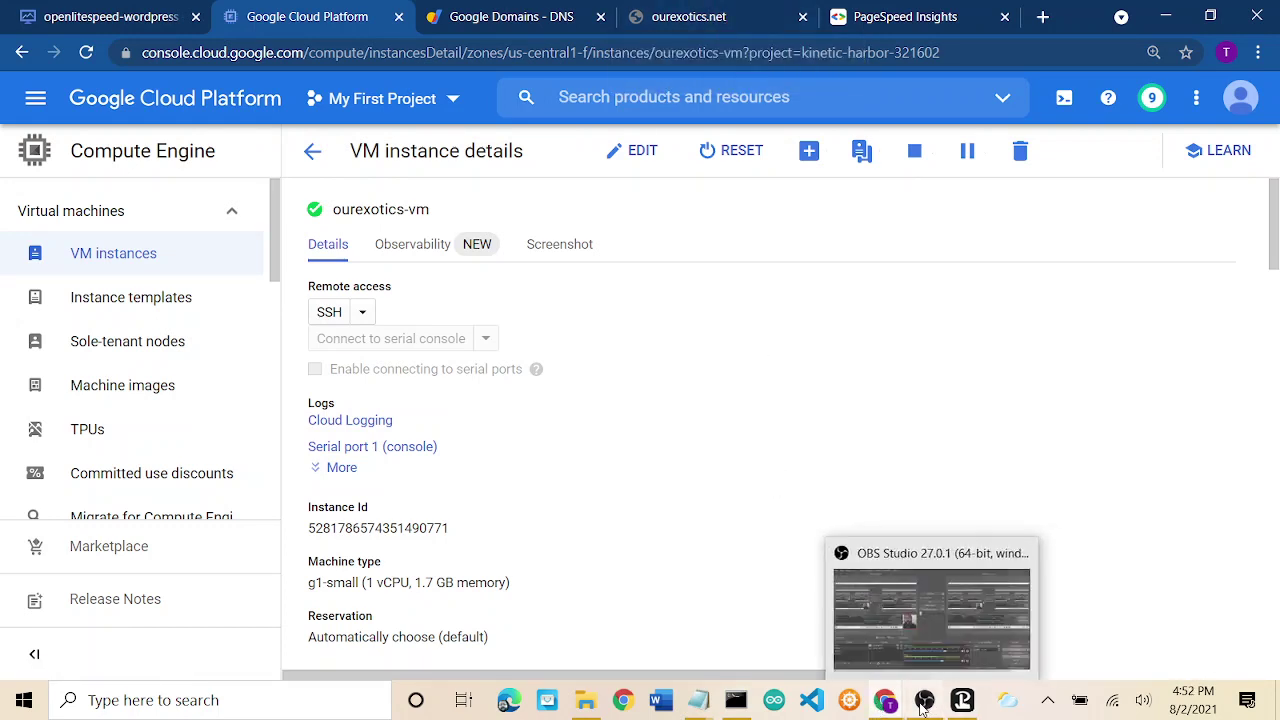
pyautogui.click(924, 700)
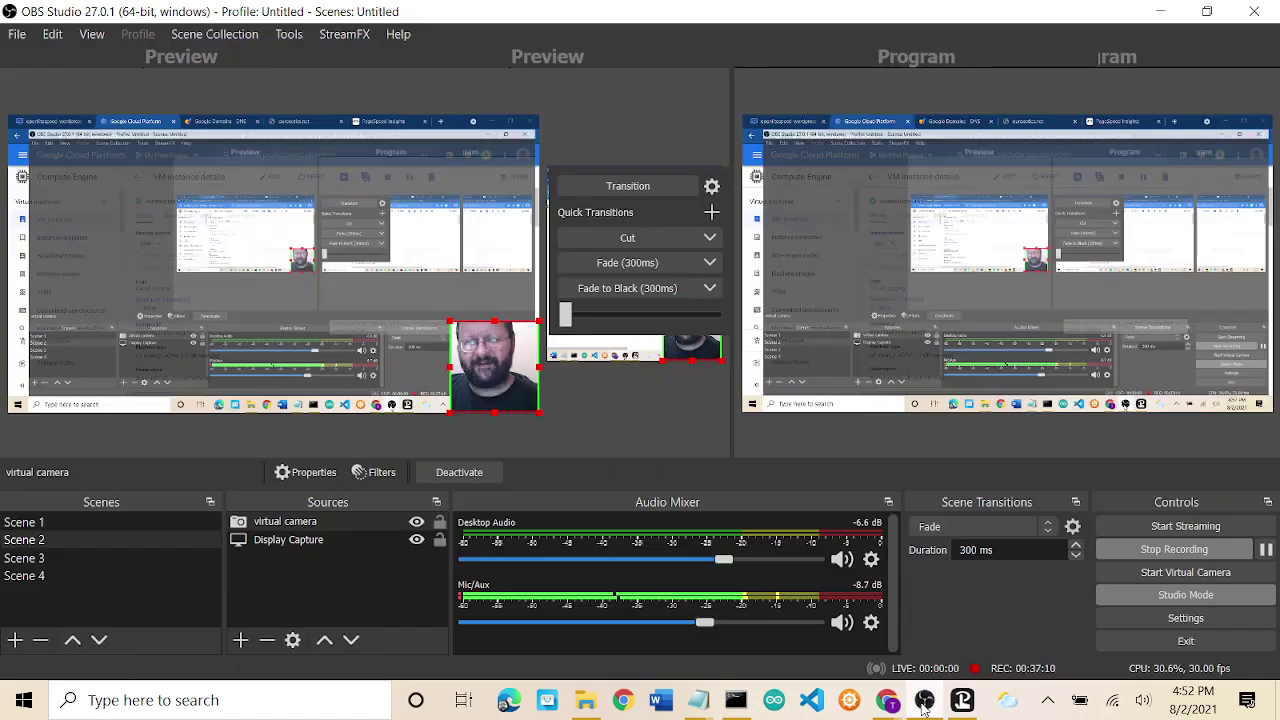
pyautogui.click(1265, 550)
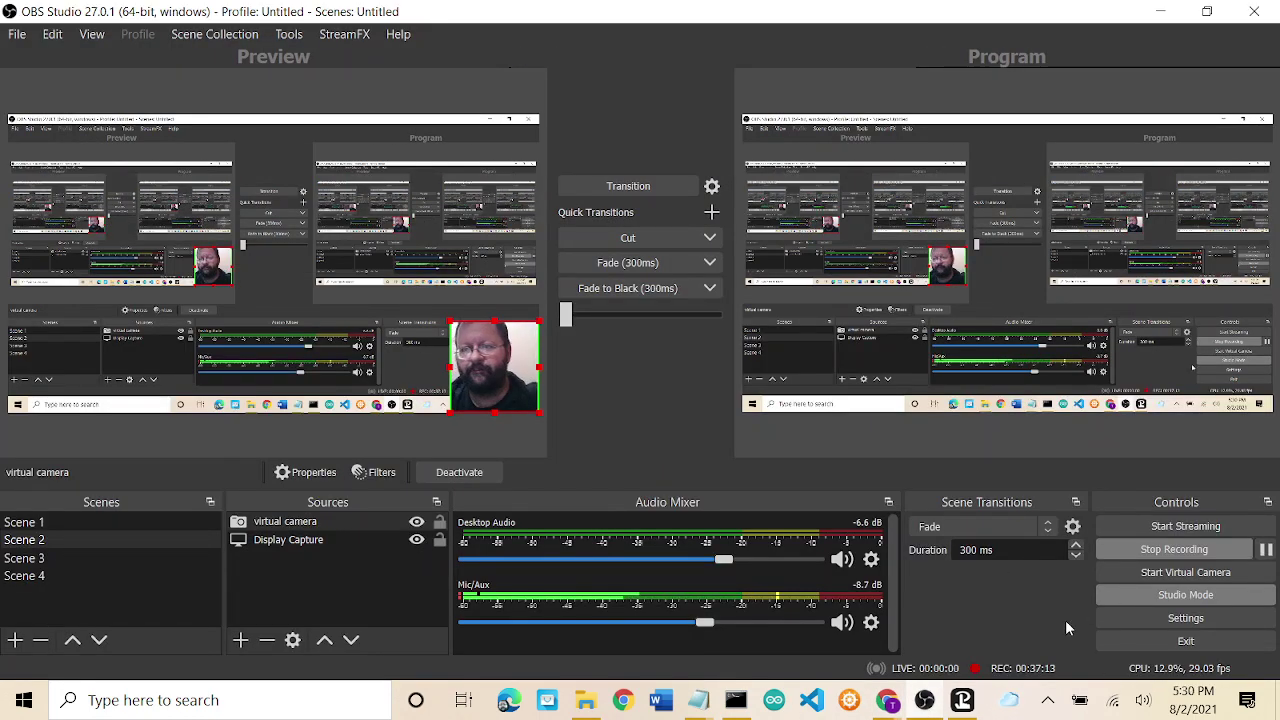
pyautogui.moveTo(897, 708)
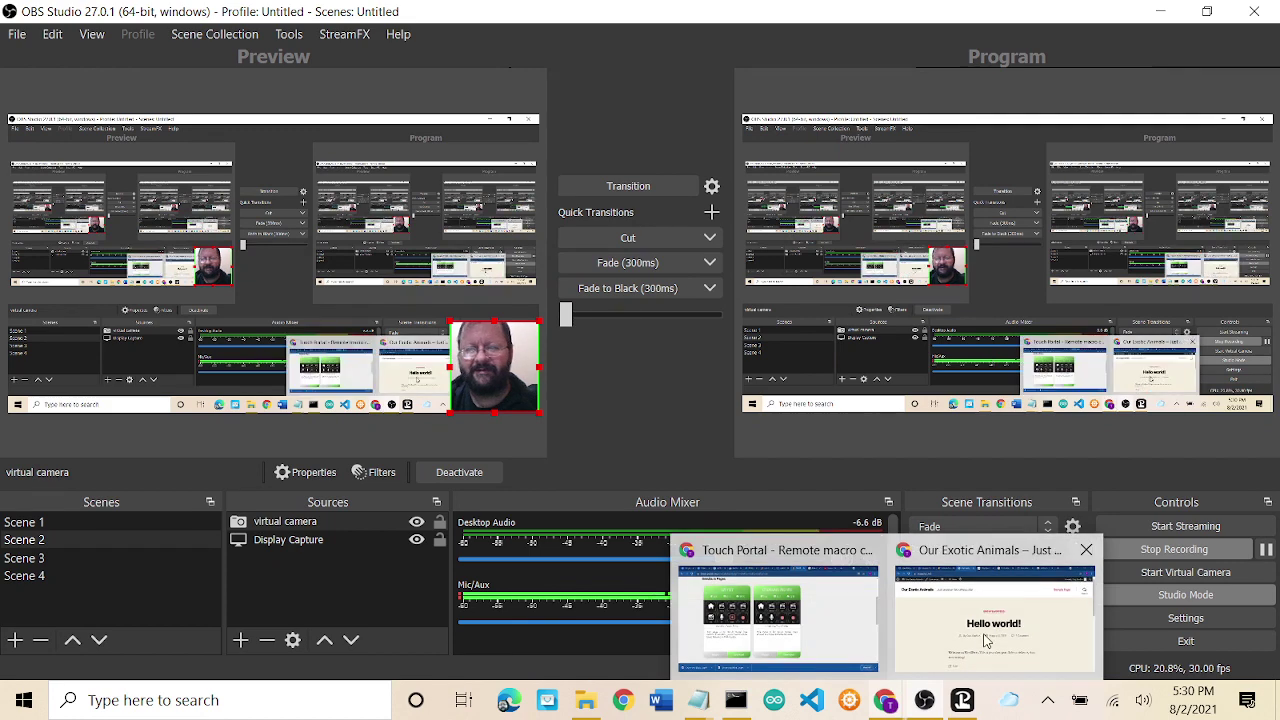
pyautogui.click(950, 610)
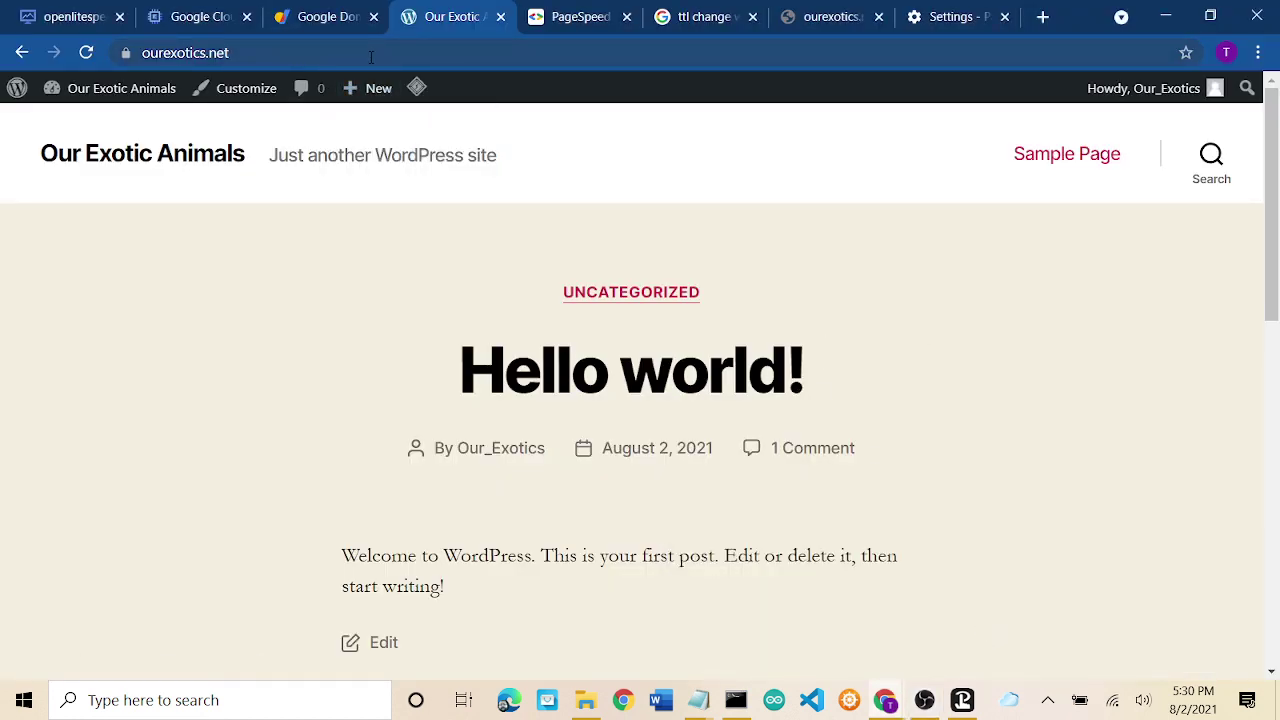
# Reload ourexotics.net from the address bar.
pyautogui.click(289, 50)
pyautogui.press('Return')
# Open the ourexotics.net A record in Google Domains and compare it with the VM's external IP.
pyautogui.click(205, 17)
pyautogui.click(311, 17)
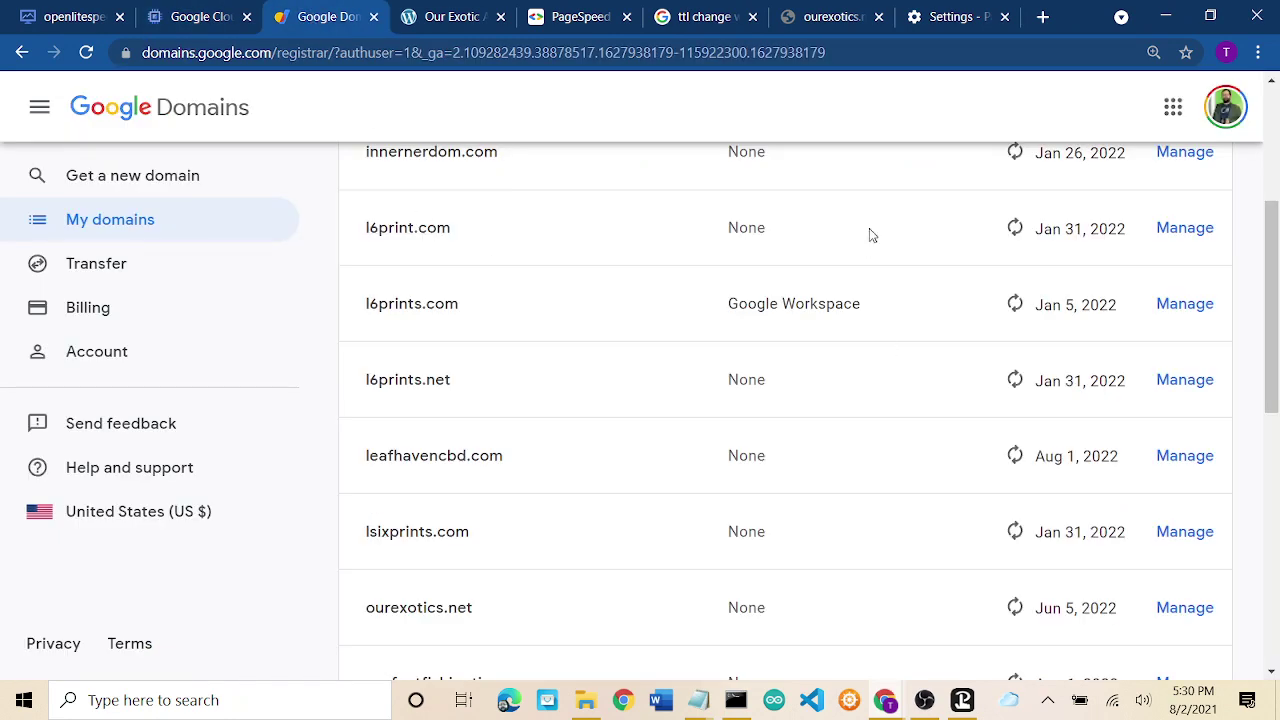
pyautogui.scroll(2, 869, 234)
pyautogui.scroll(-5, 869, 234)
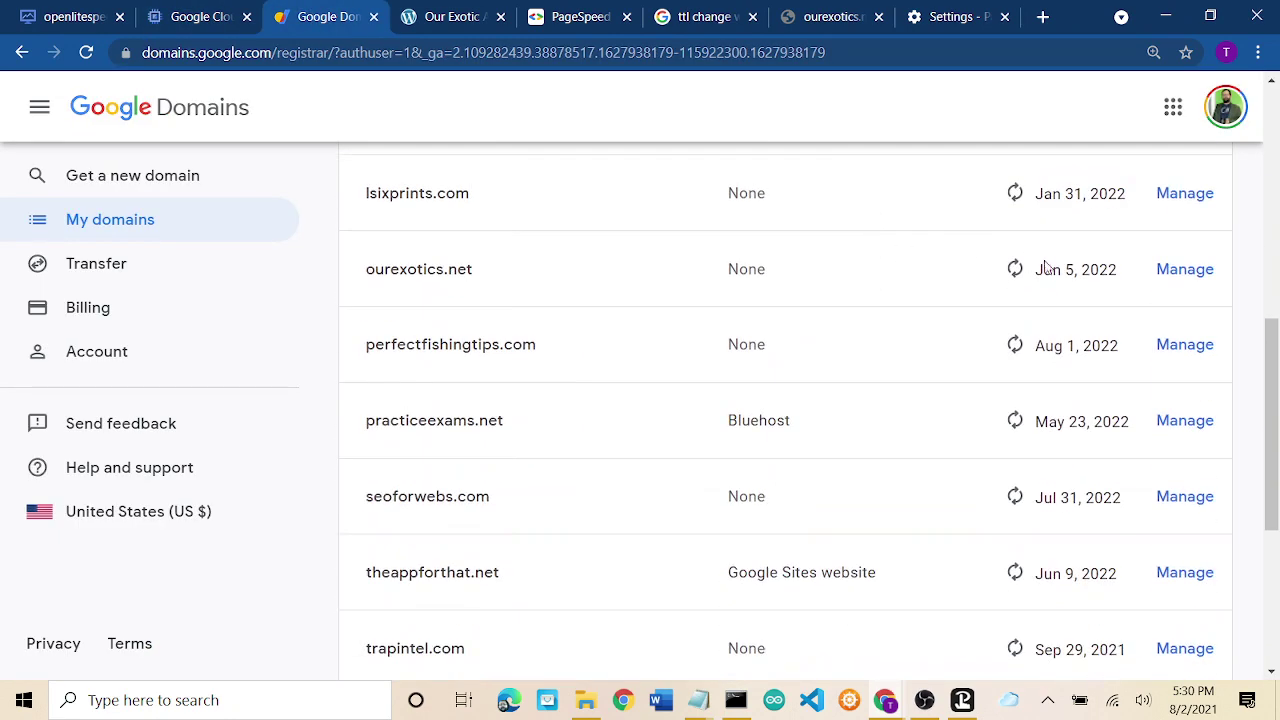
pyautogui.click(1165, 272)
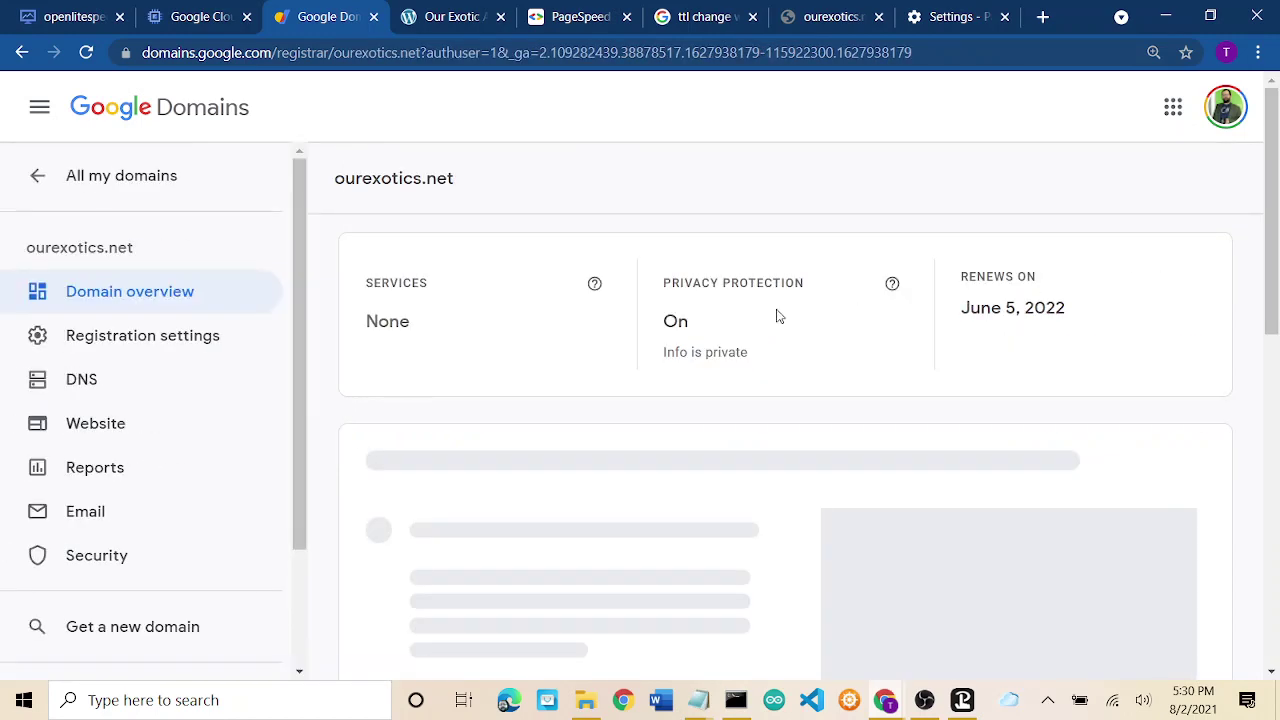
pyautogui.click(63, 385)
pyautogui.scroll(-3, 726, 380)
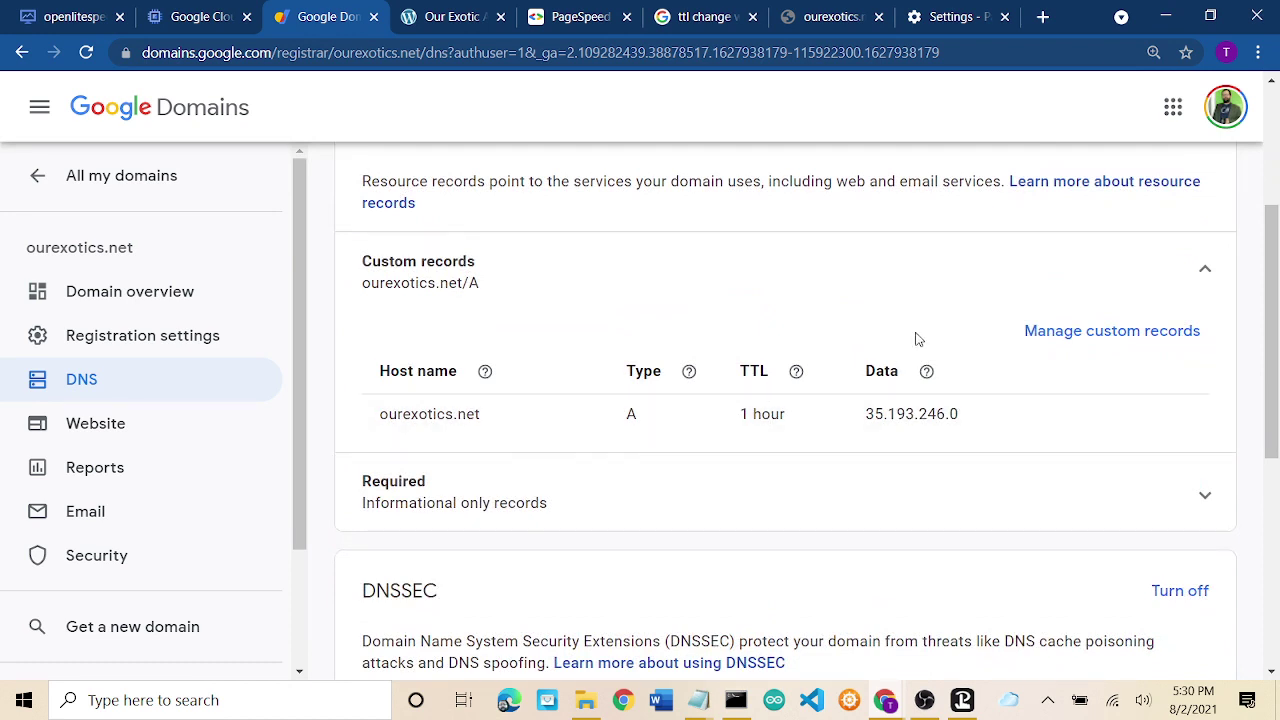
pyautogui.click(1066, 331)
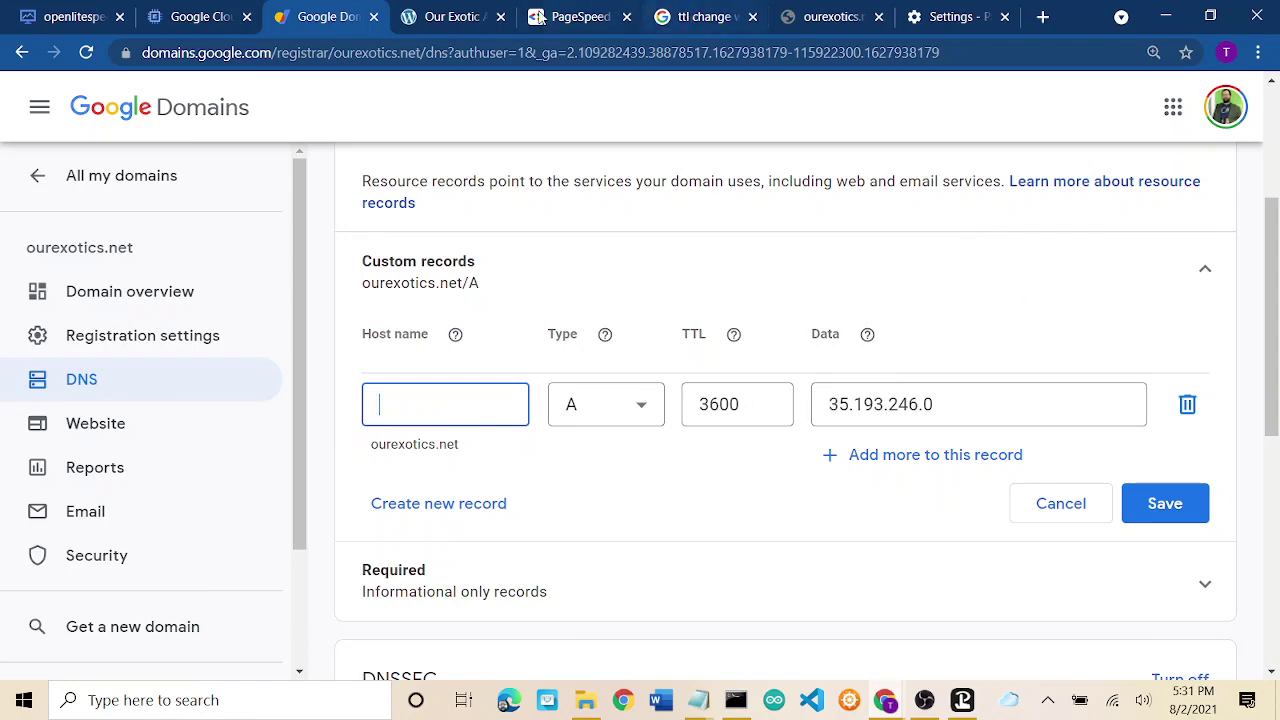
pyautogui.click(218, 16)
pyautogui.scroll(-4, 731, 330)
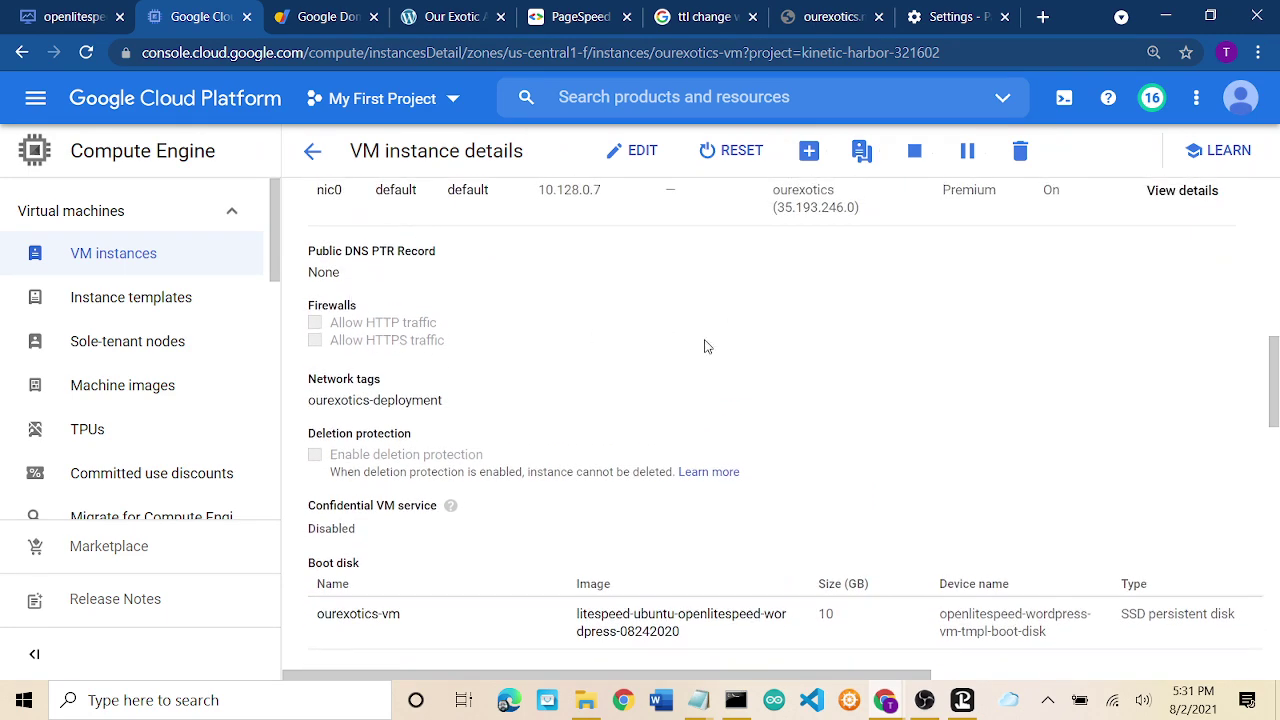
pyautogui.scroll(4, 705, 346)
pyautogui.scroll(5, 705, 346)
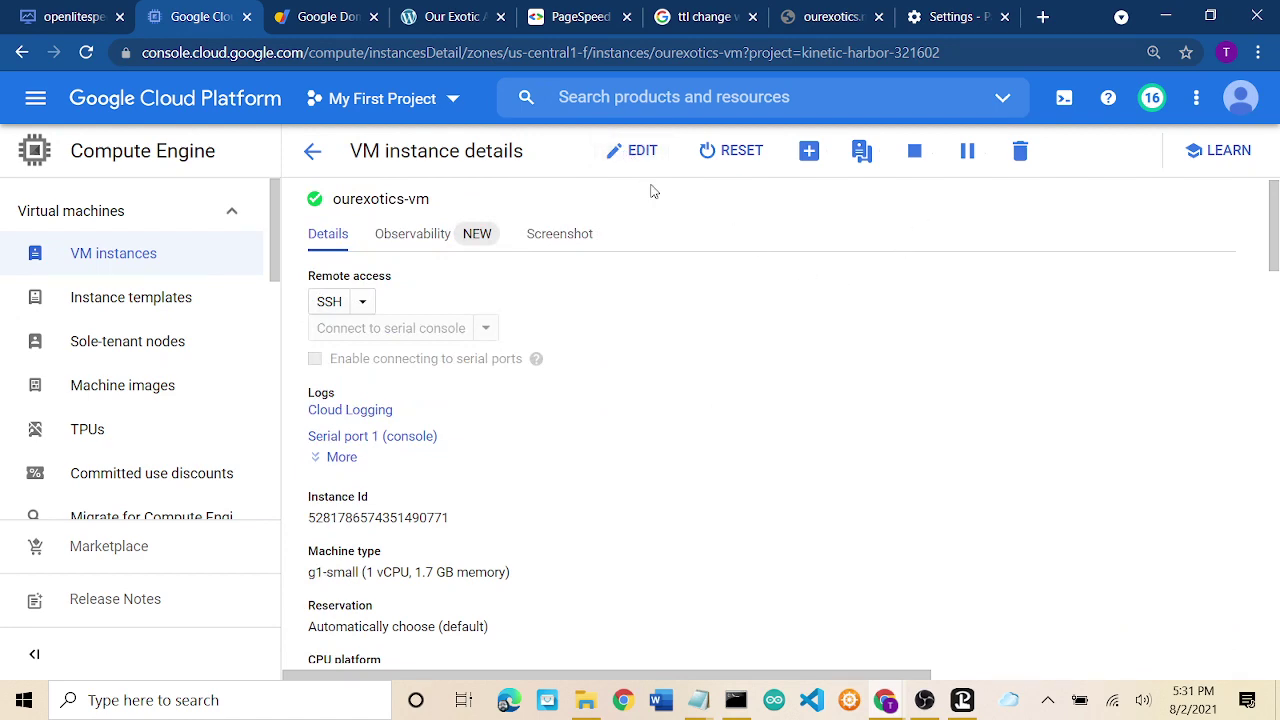
pyautogui.scroll(-4, 666, 354)
pyautogui.scroll(-2, 667, 357)
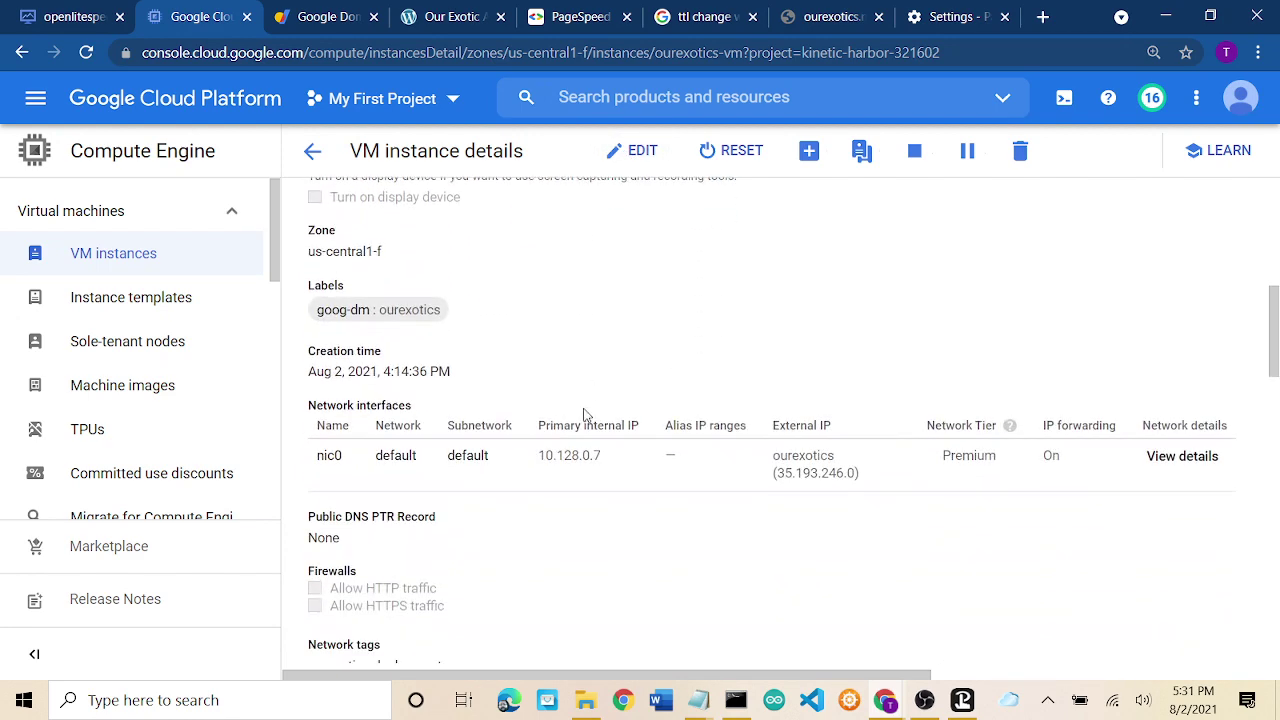
pyautogui.scroll(-2, 586, 416)
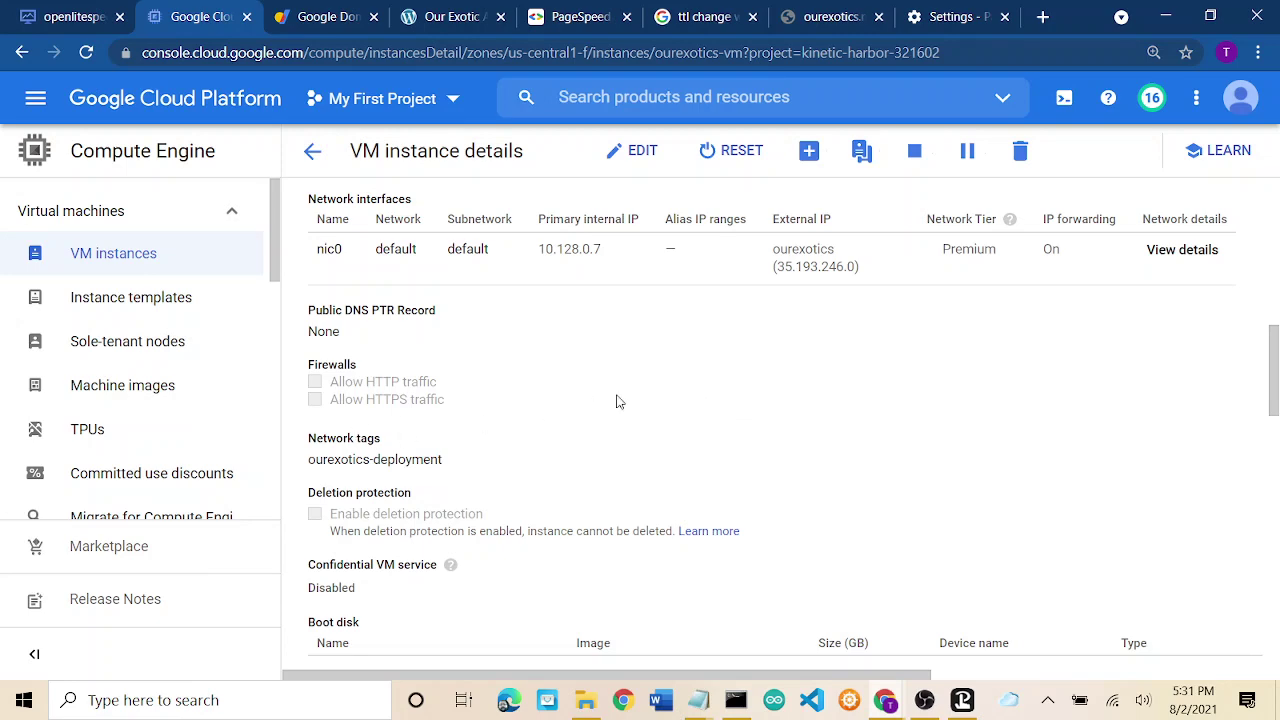
pyautogui.scroll(7, 698, 400)
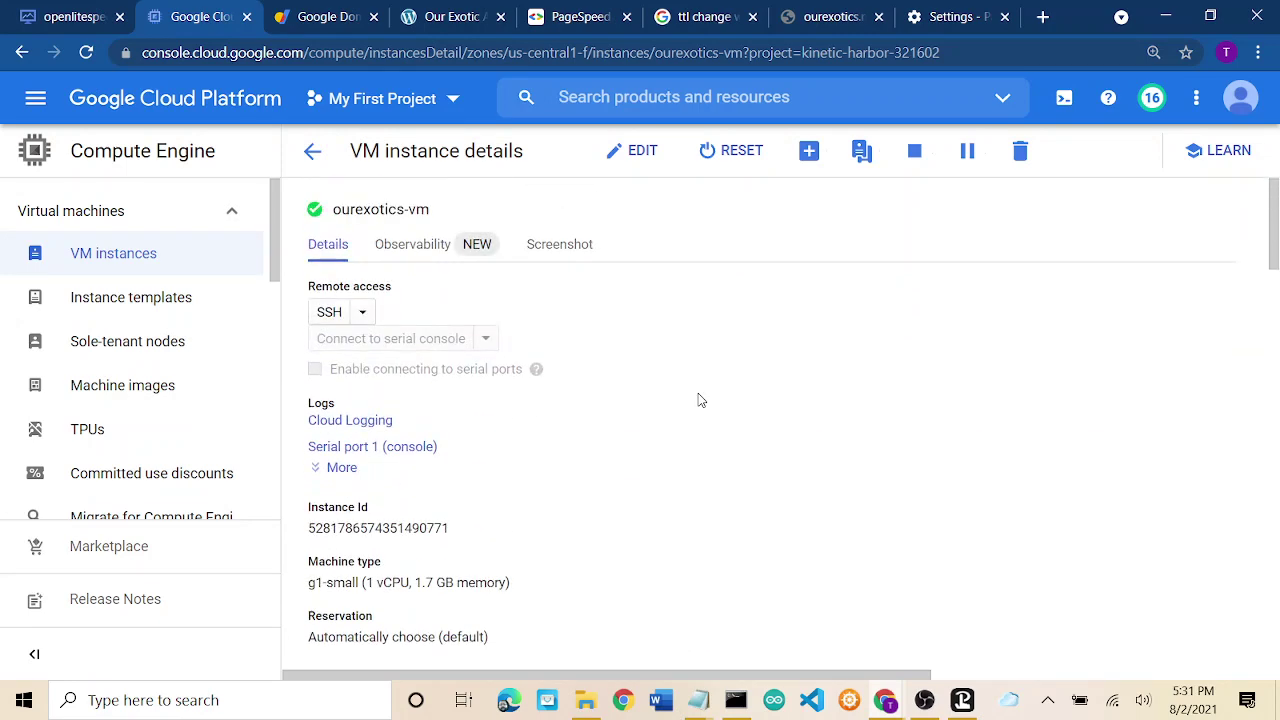
pyautogui.click(332, 20)
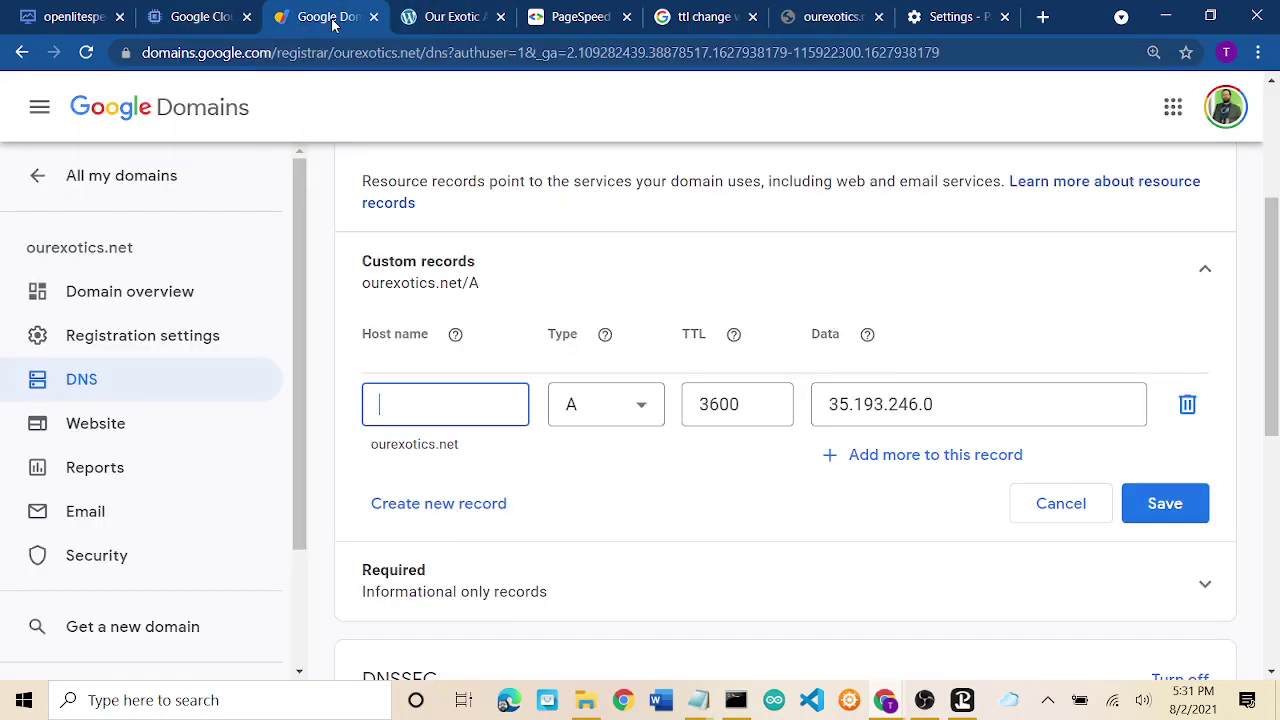
pyautogui.click(437, 14)
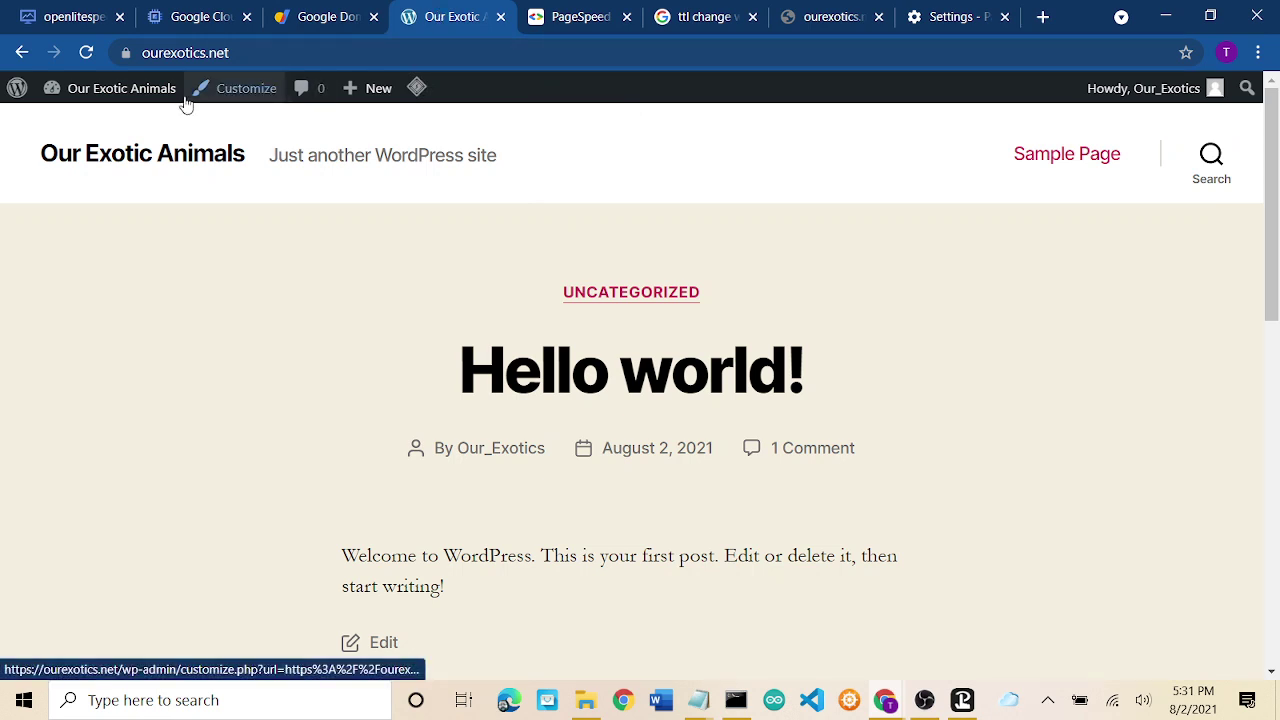
pyautogui.click(575, 14)
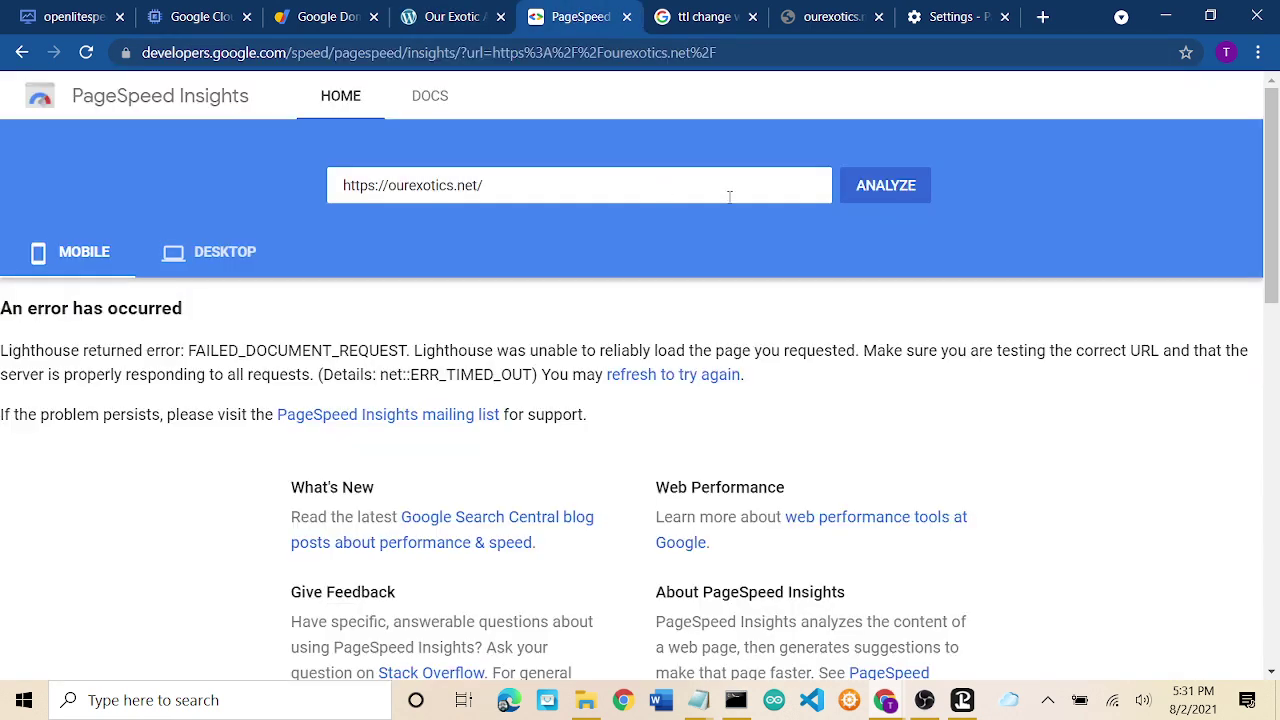
pyautogui.click(884, 193)
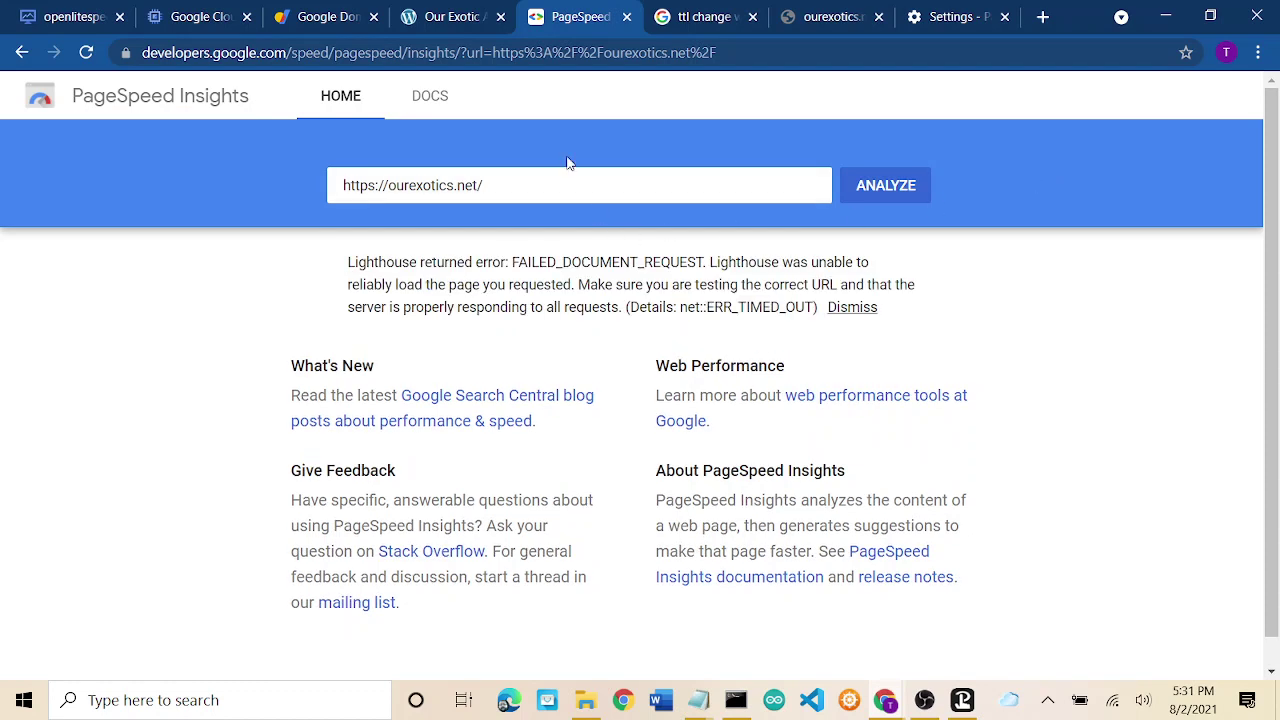
pyautogui.click(445, 12)
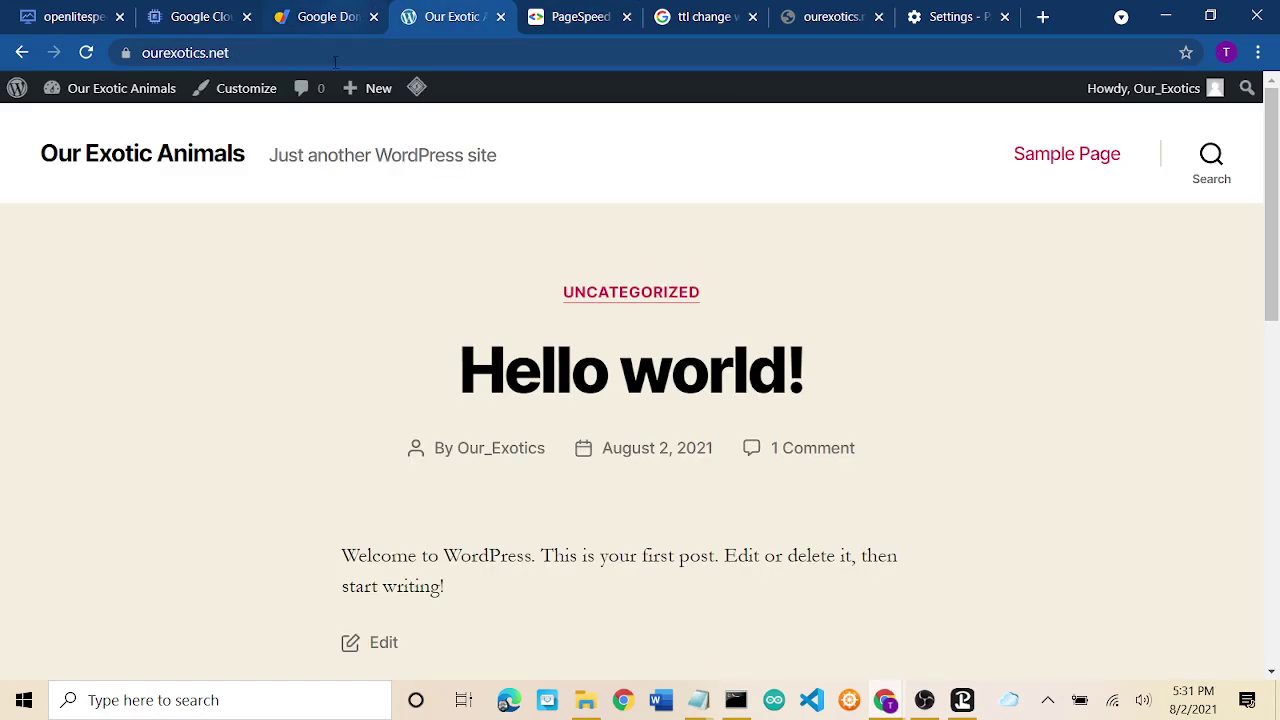
# Open the WordPress admin Dashboard at ourexotics.net/wp-admin from the site-name menu.
pyautogui.click(256, 52)
pyautogui.moveTo(128, 93)
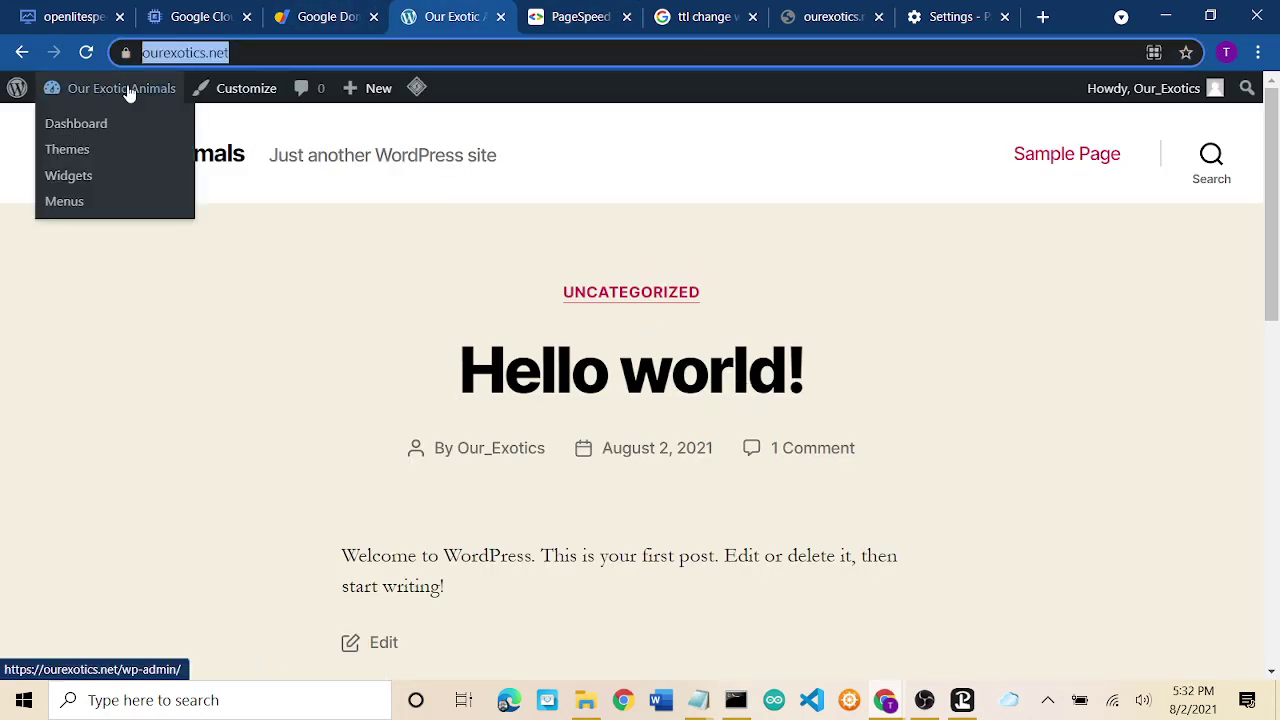
pyautogui.click(86, 125)
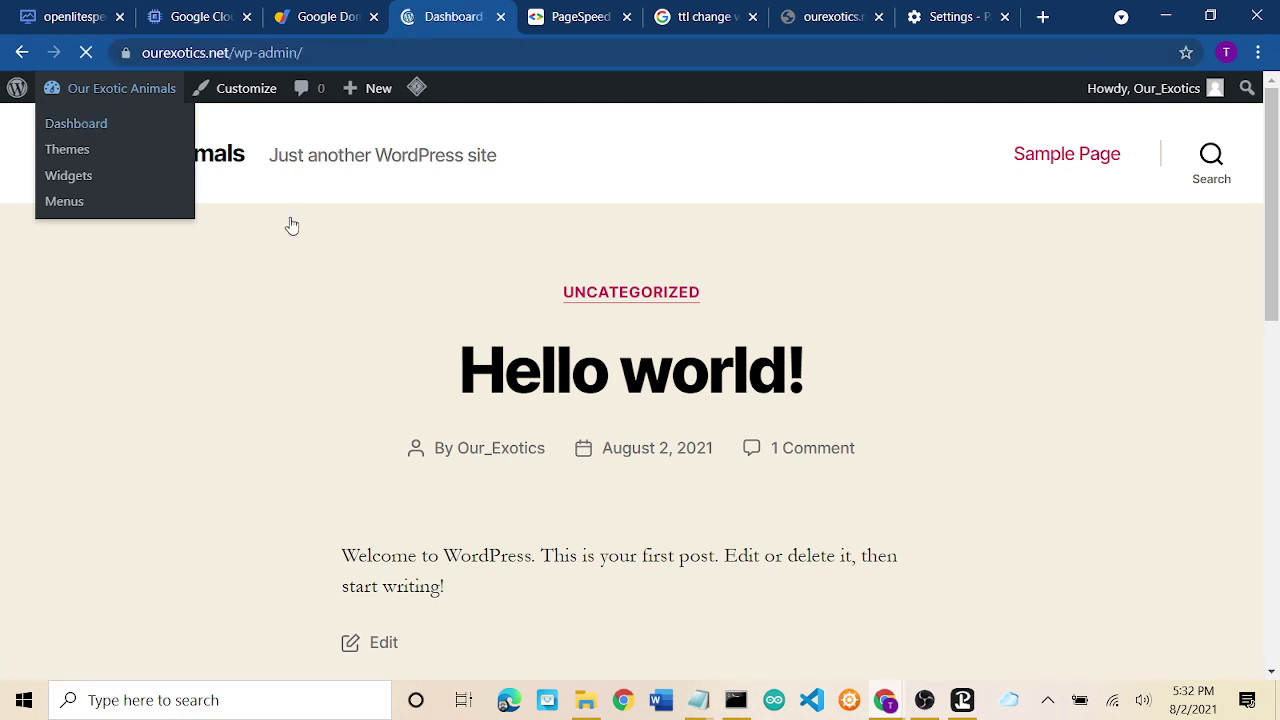